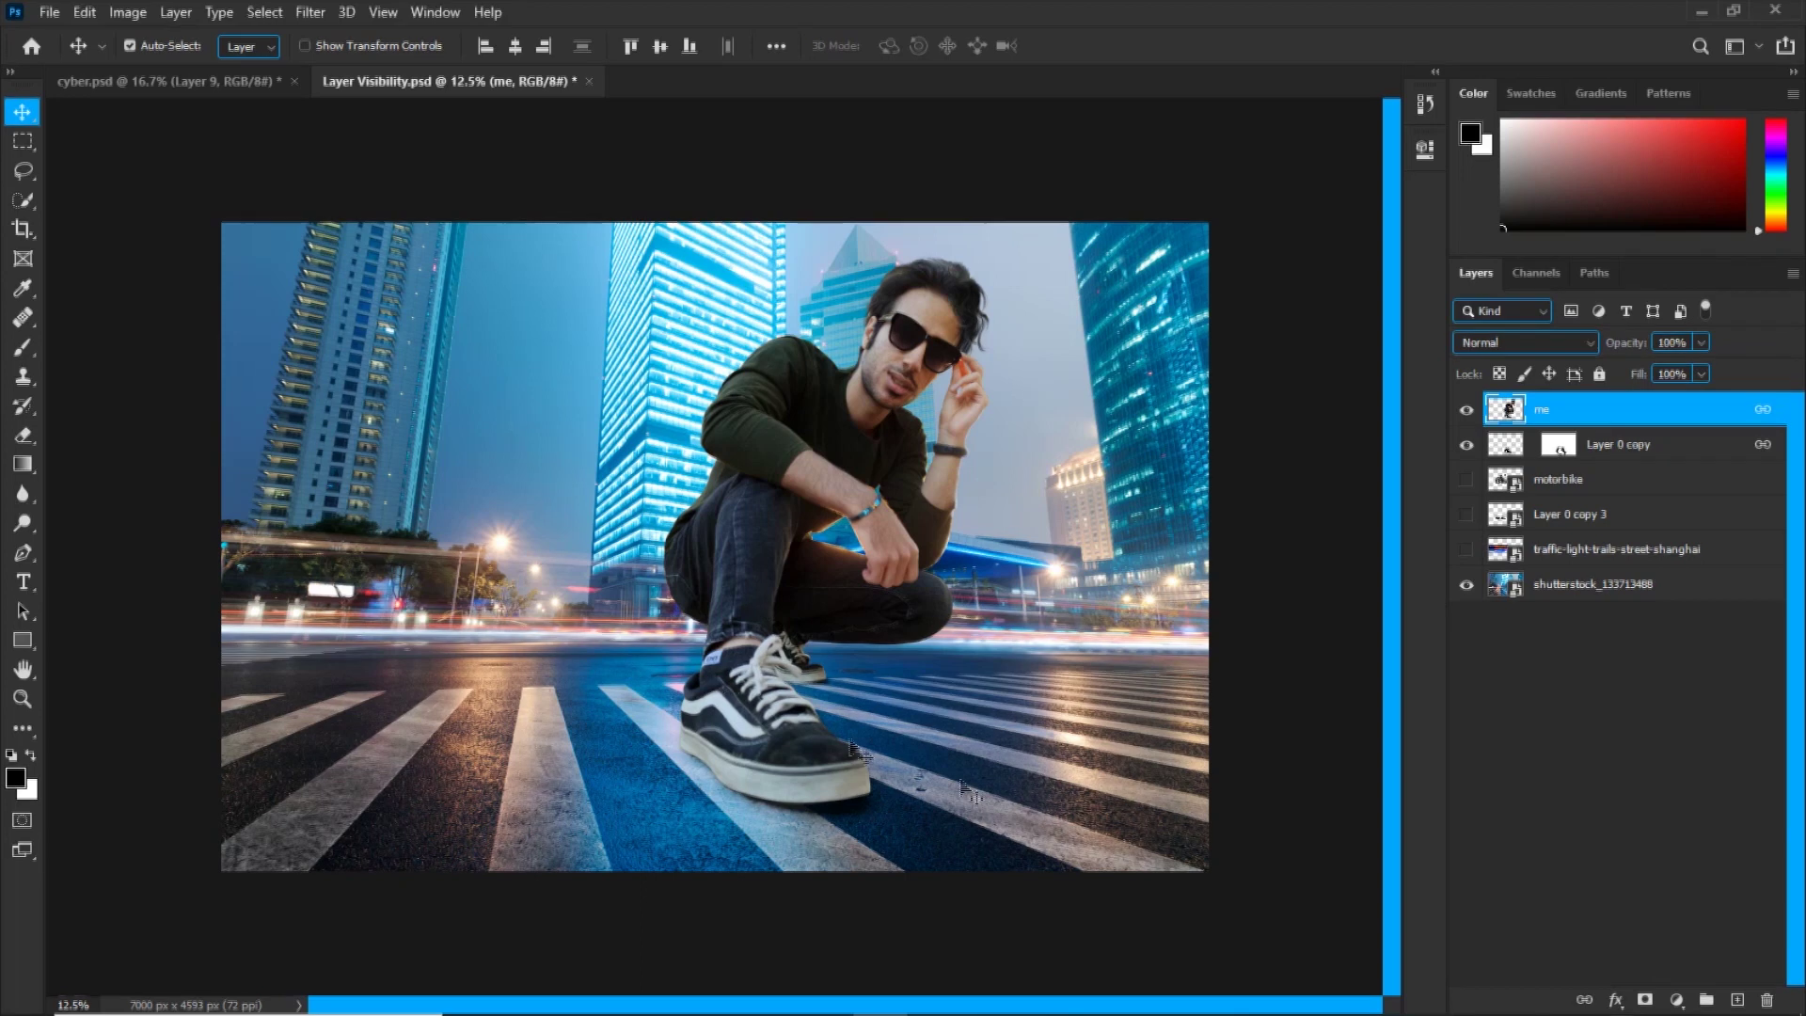
Show the motorbike layer, move the motorbike partly behind the crouching man, and show the Layer 0 copy 3 layer beneath it.
click(1467, 483)
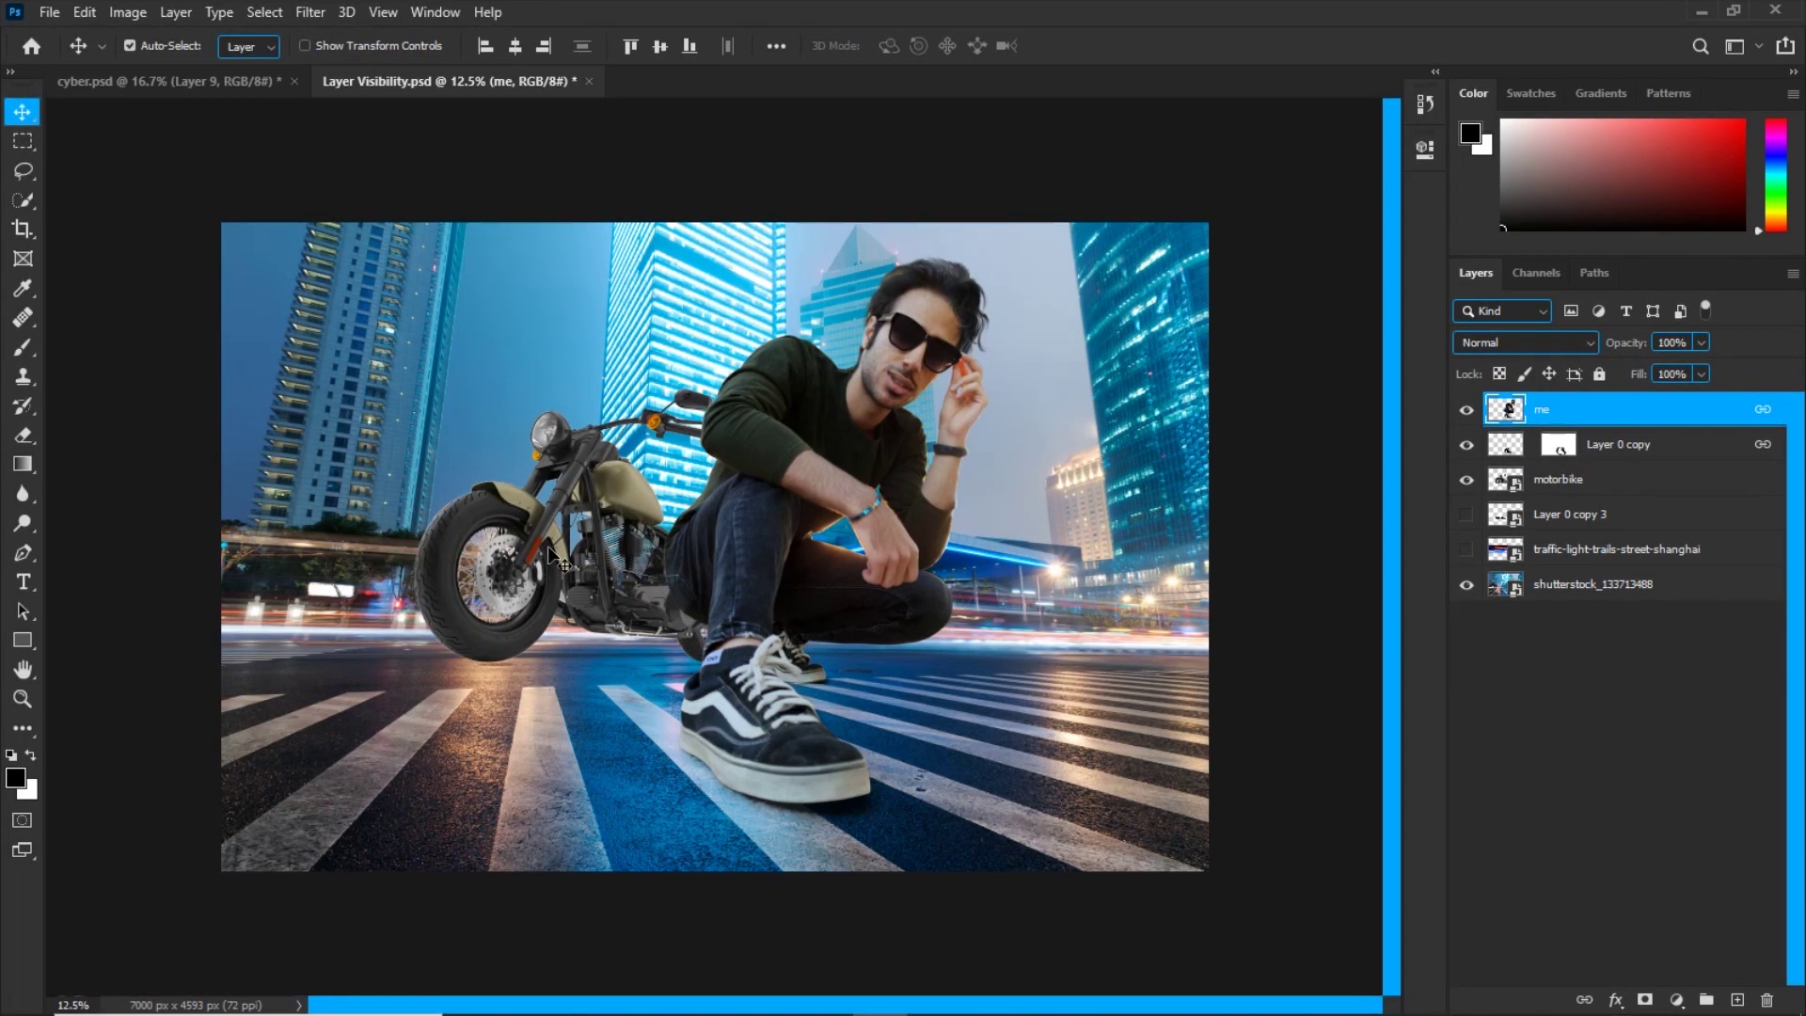
drag(447, 568, 654, 590)
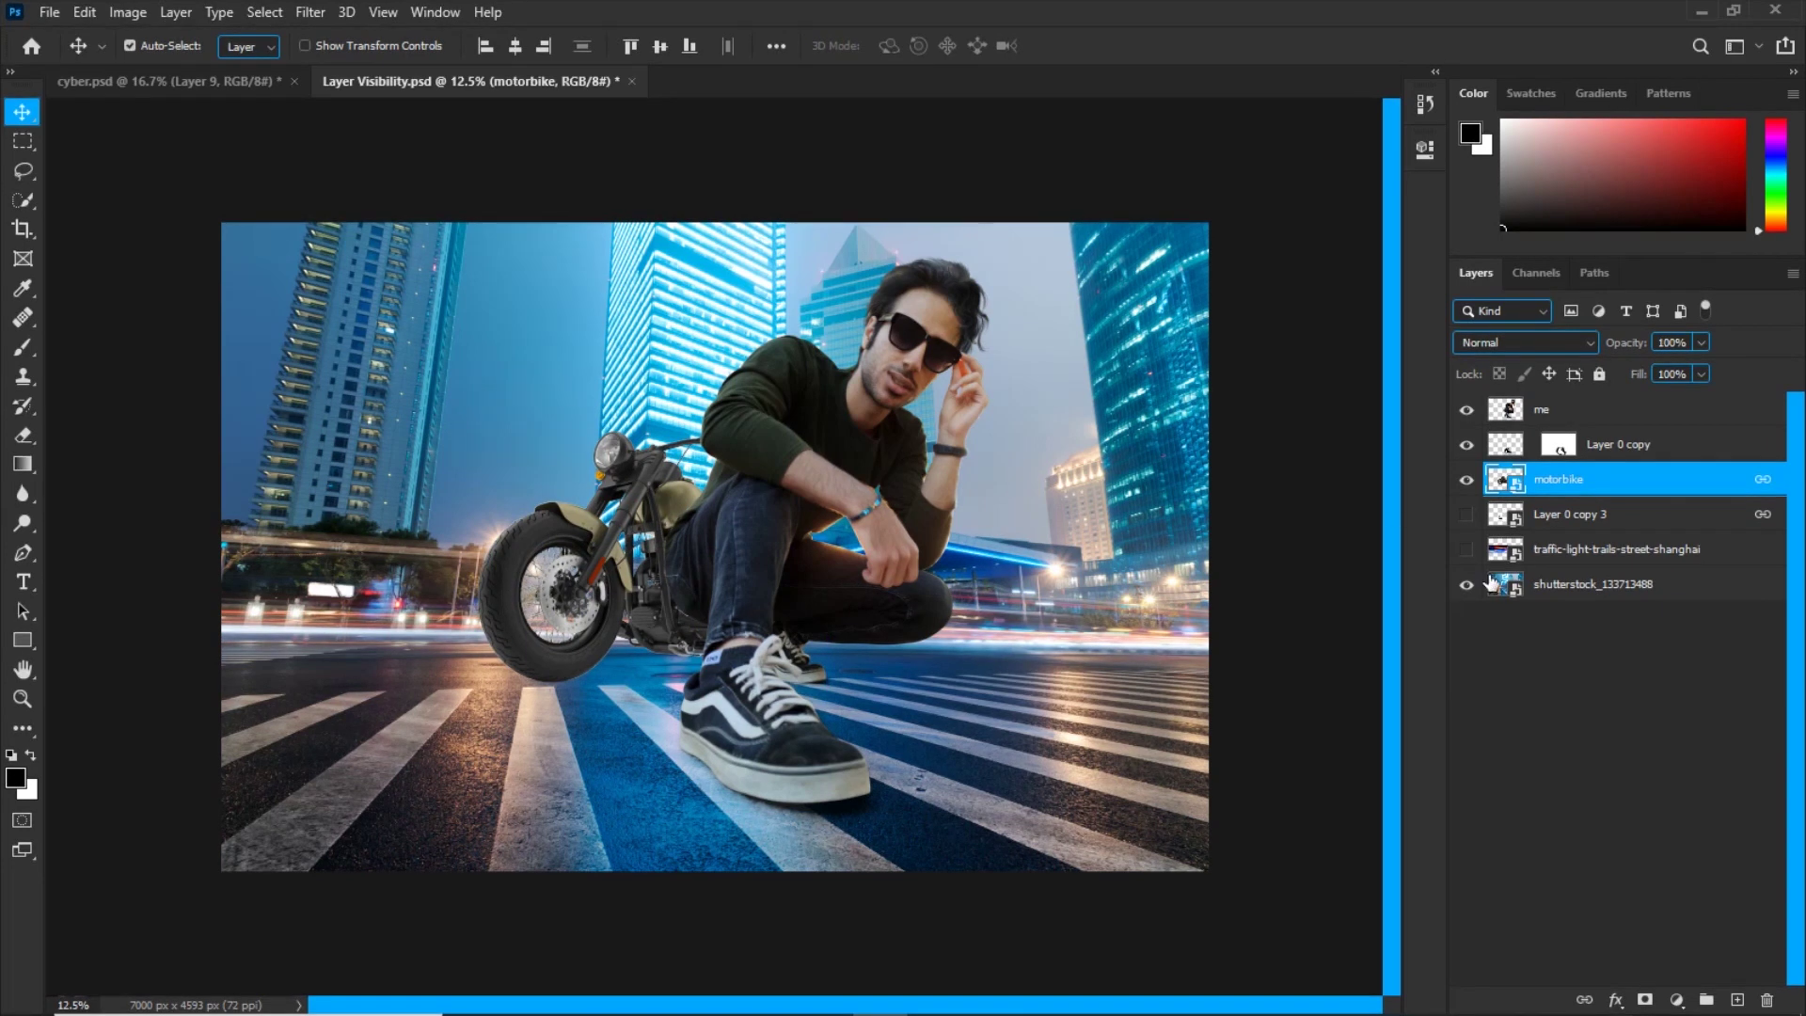
click(1466, 513)
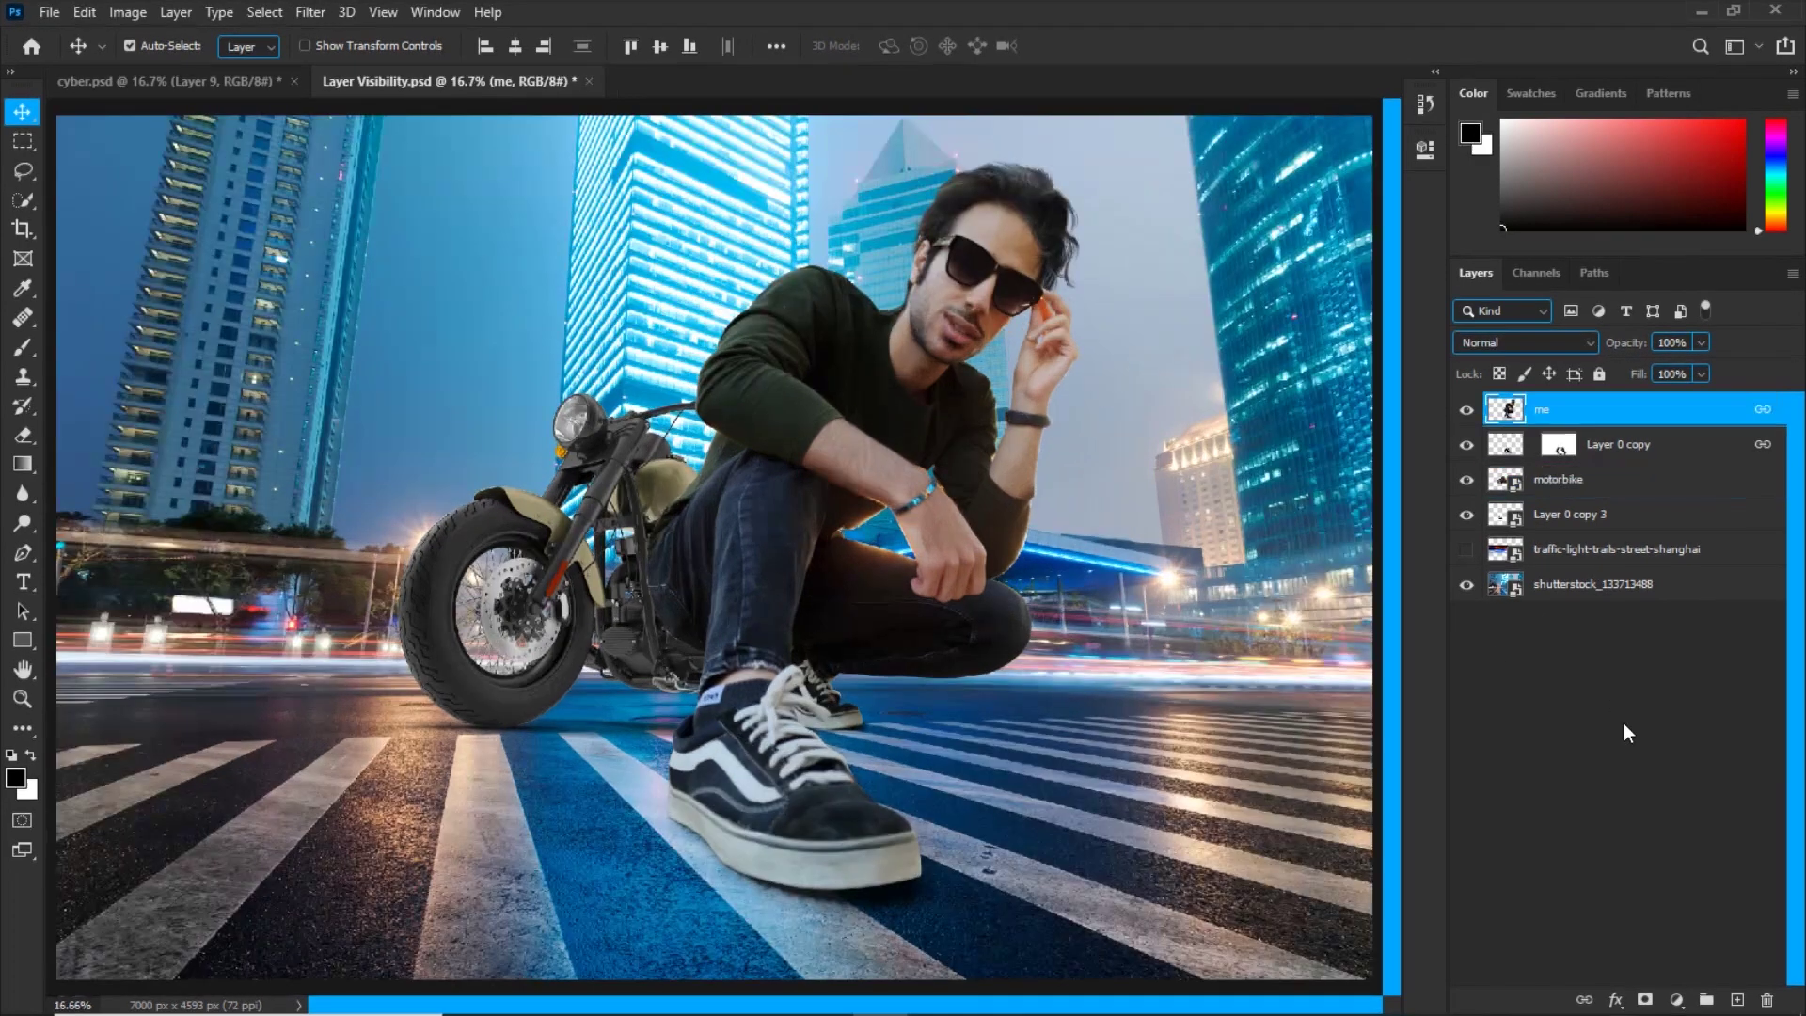
Add a black Solid Color fill layer above all layers and set its blend mode to Color.
click(1675, 998)
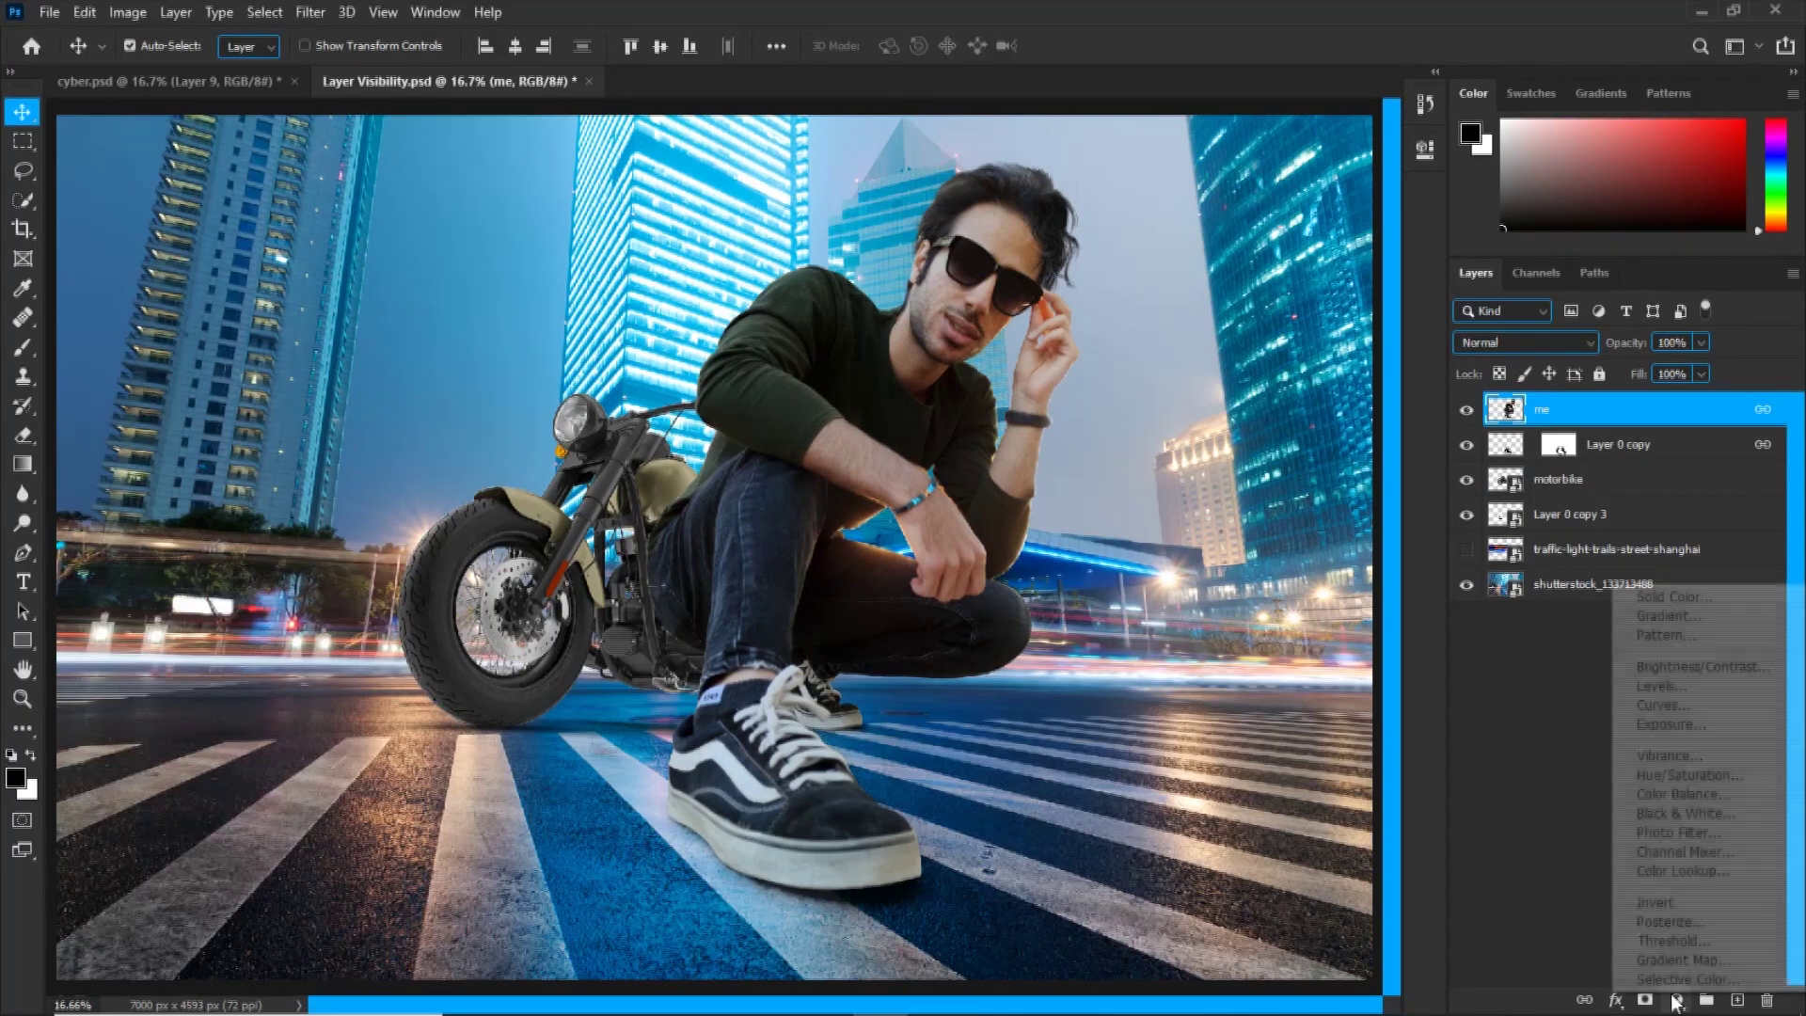
click(1665, 594)
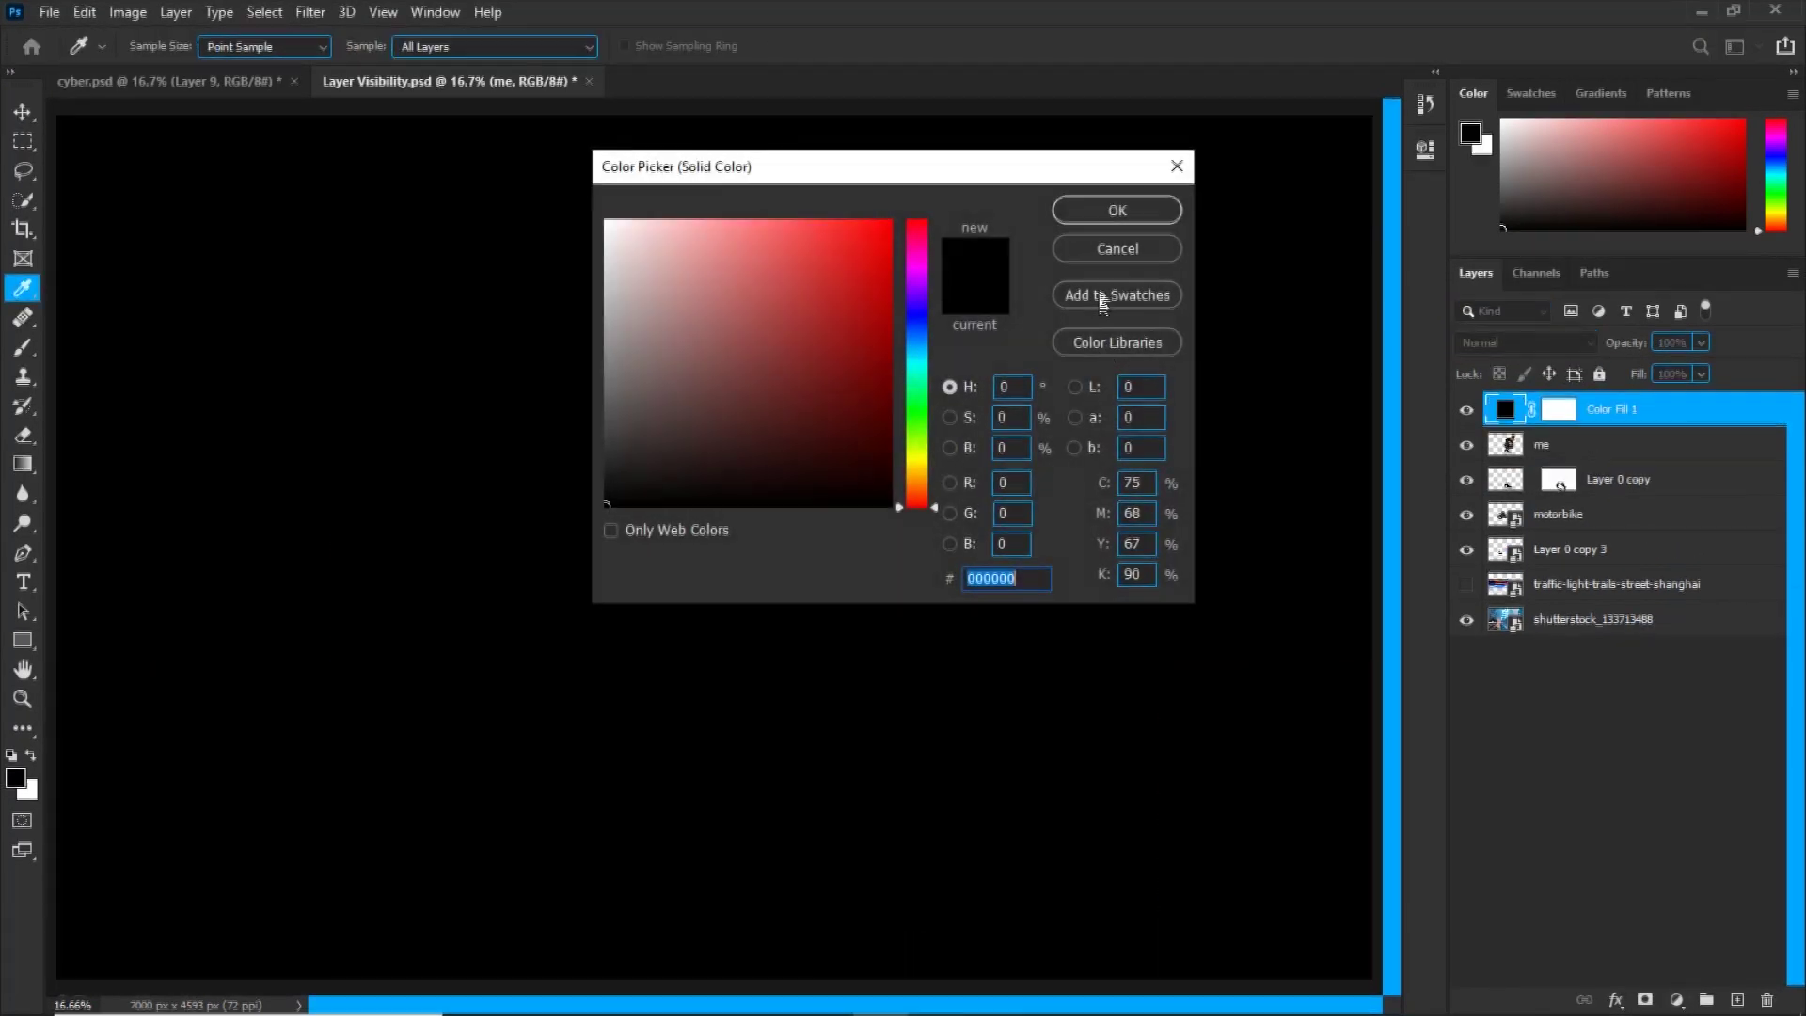
click(1117, 210)
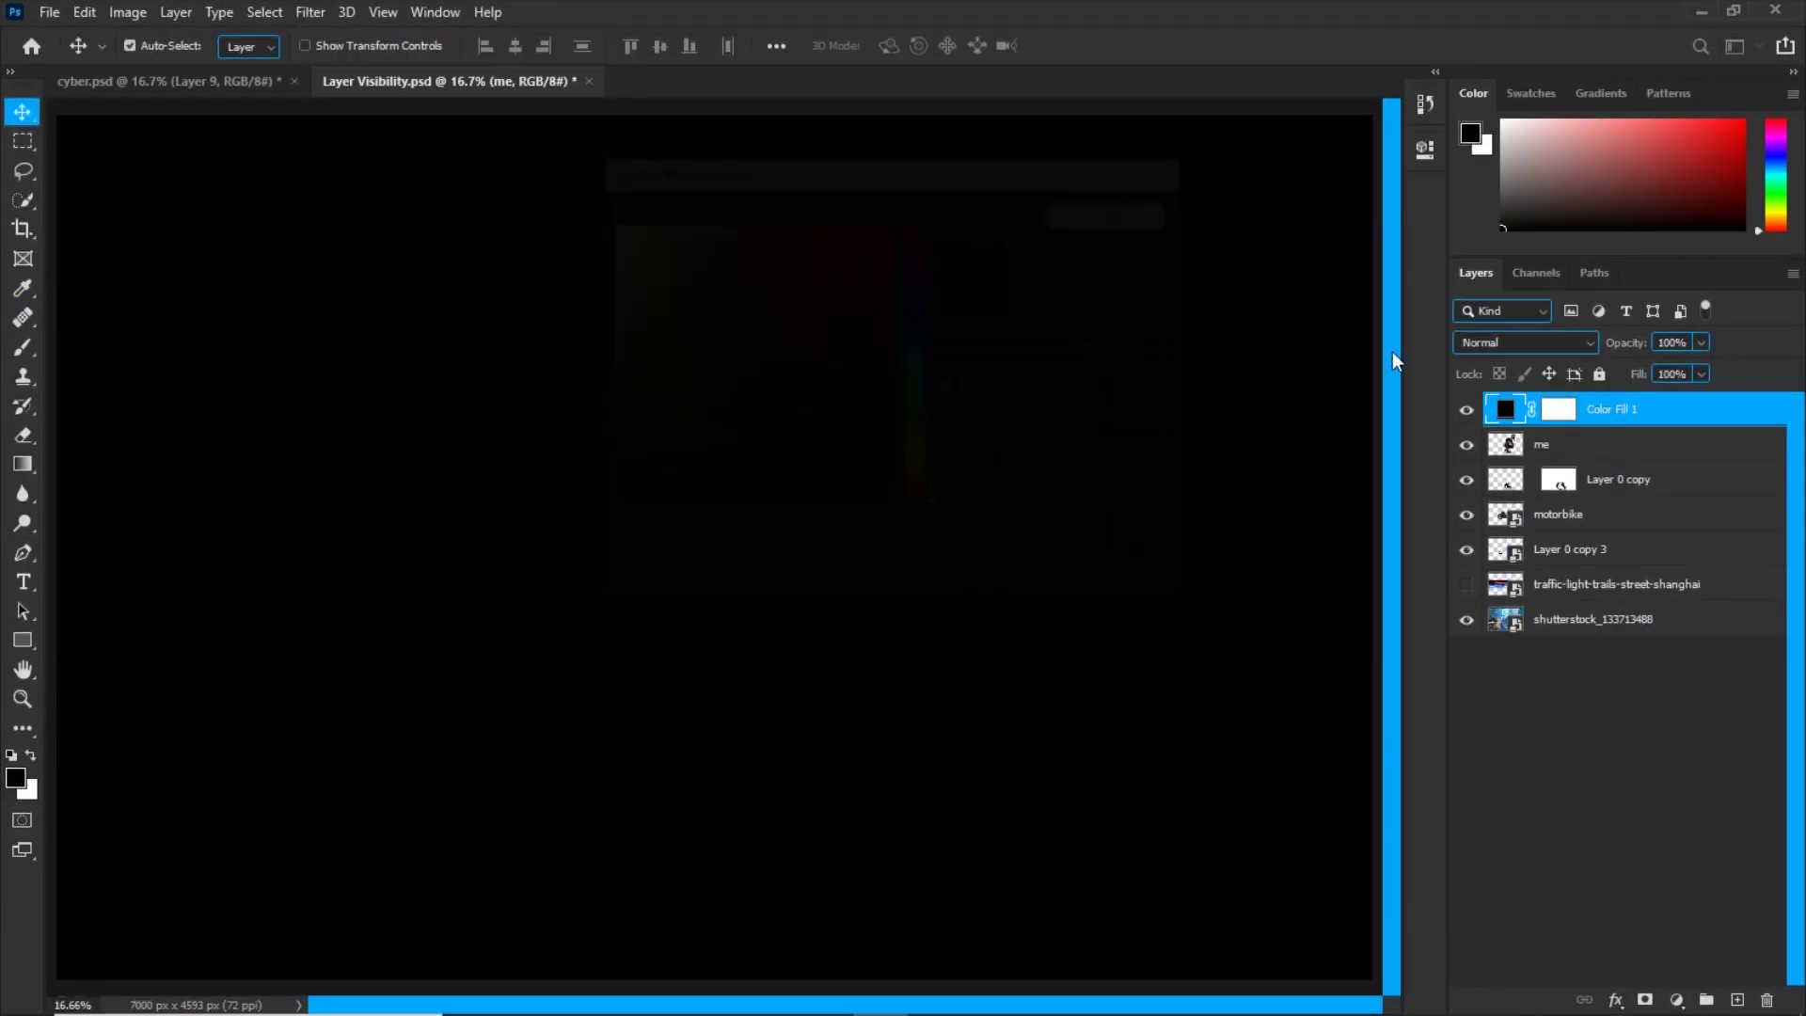
click(1472, 343)
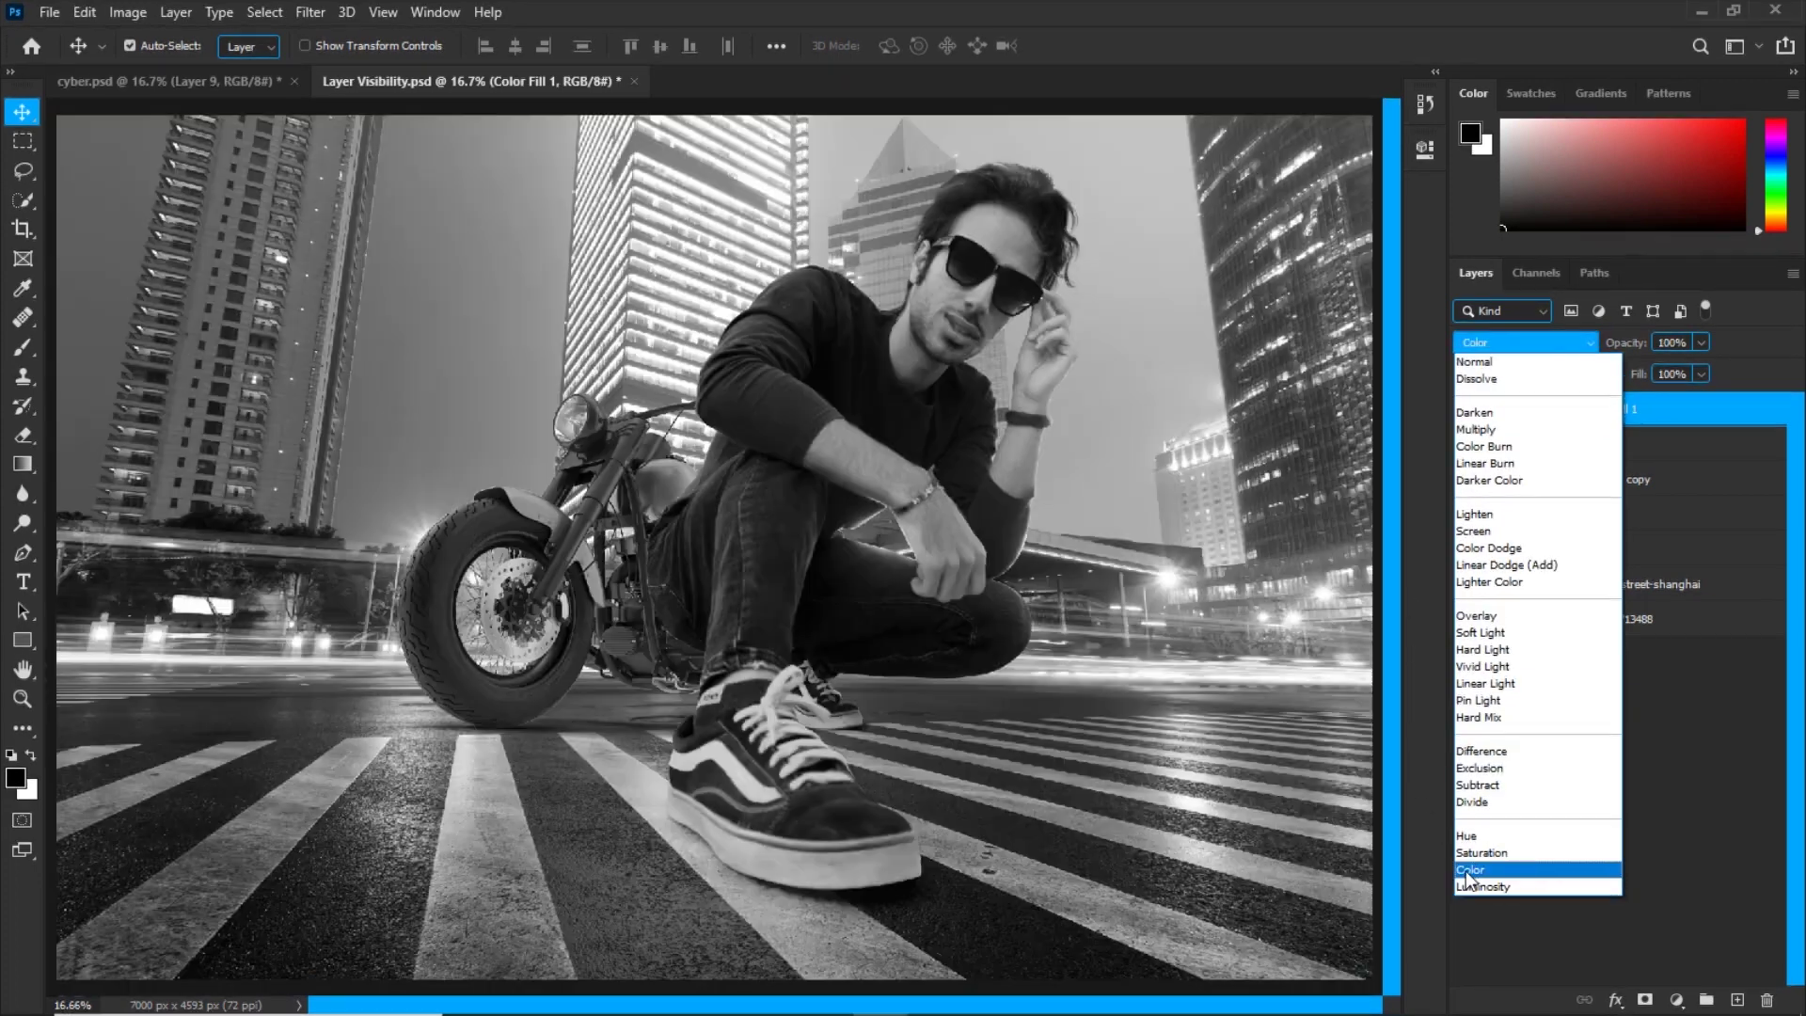
click(1472, 869)
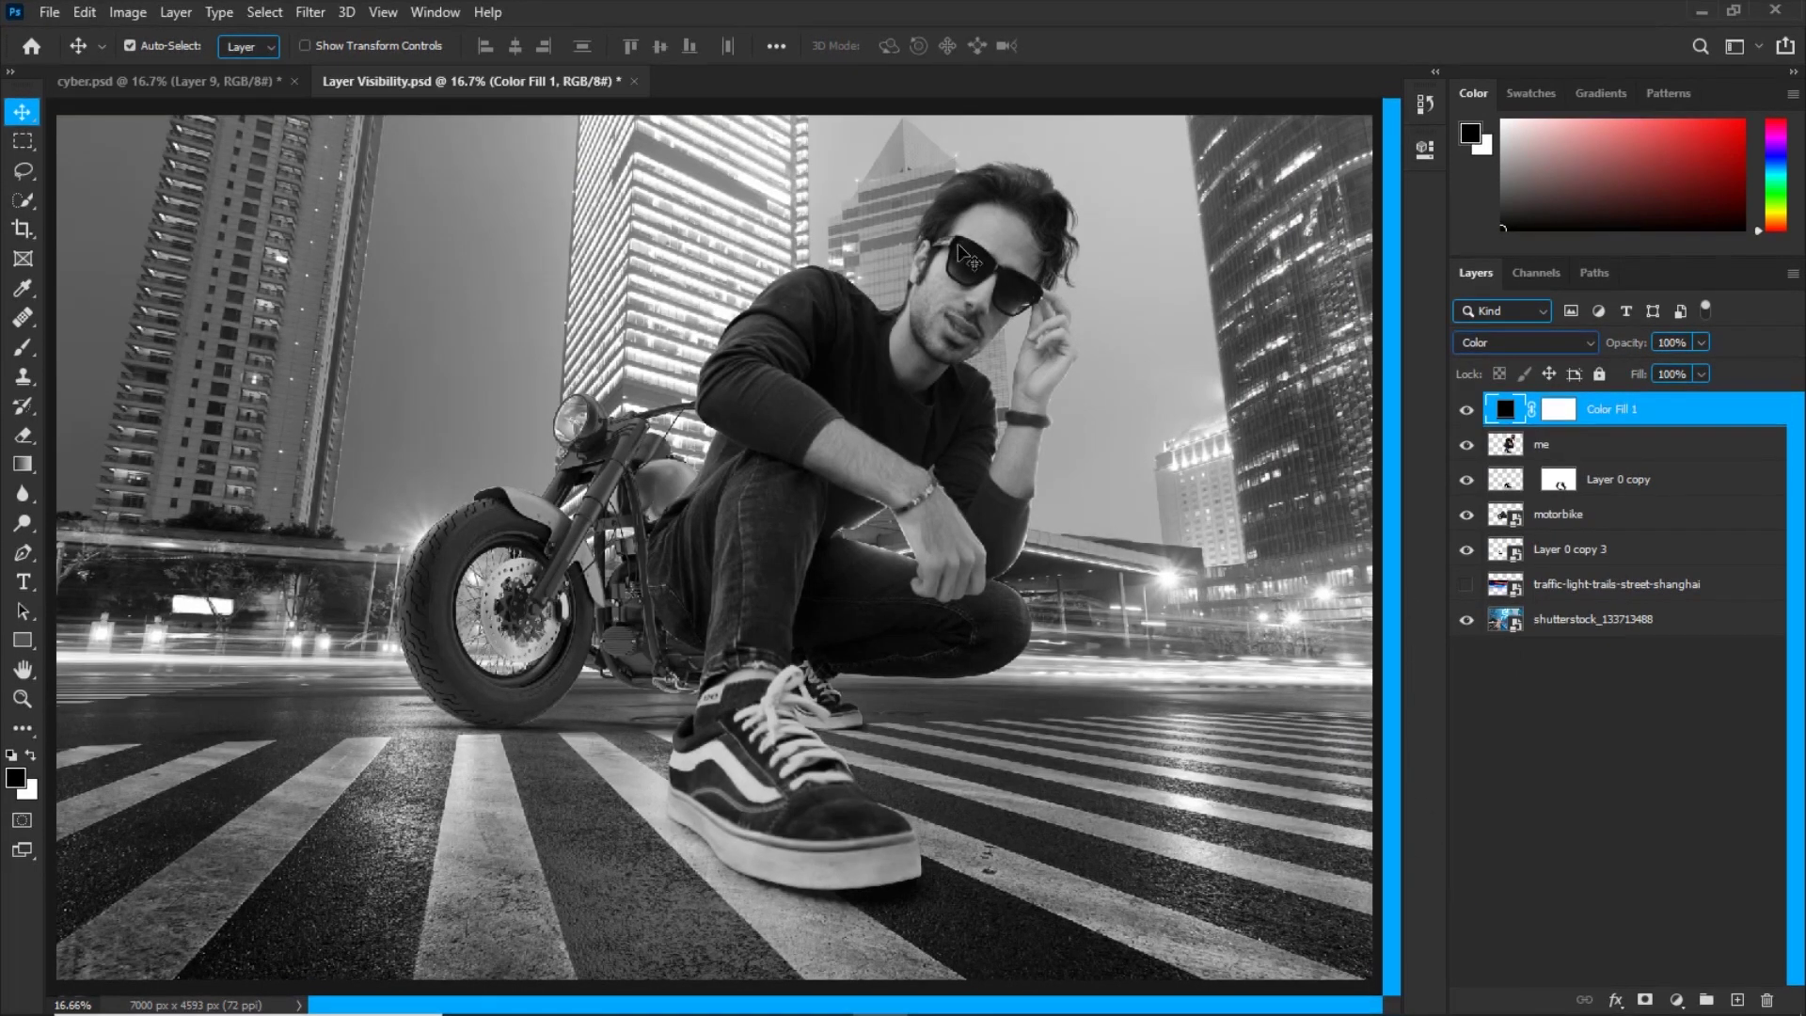
Clip a Levels adjustment to the me layer, slightly lower its white output level, and compare the image with and without it.
key(ctrl+minus)
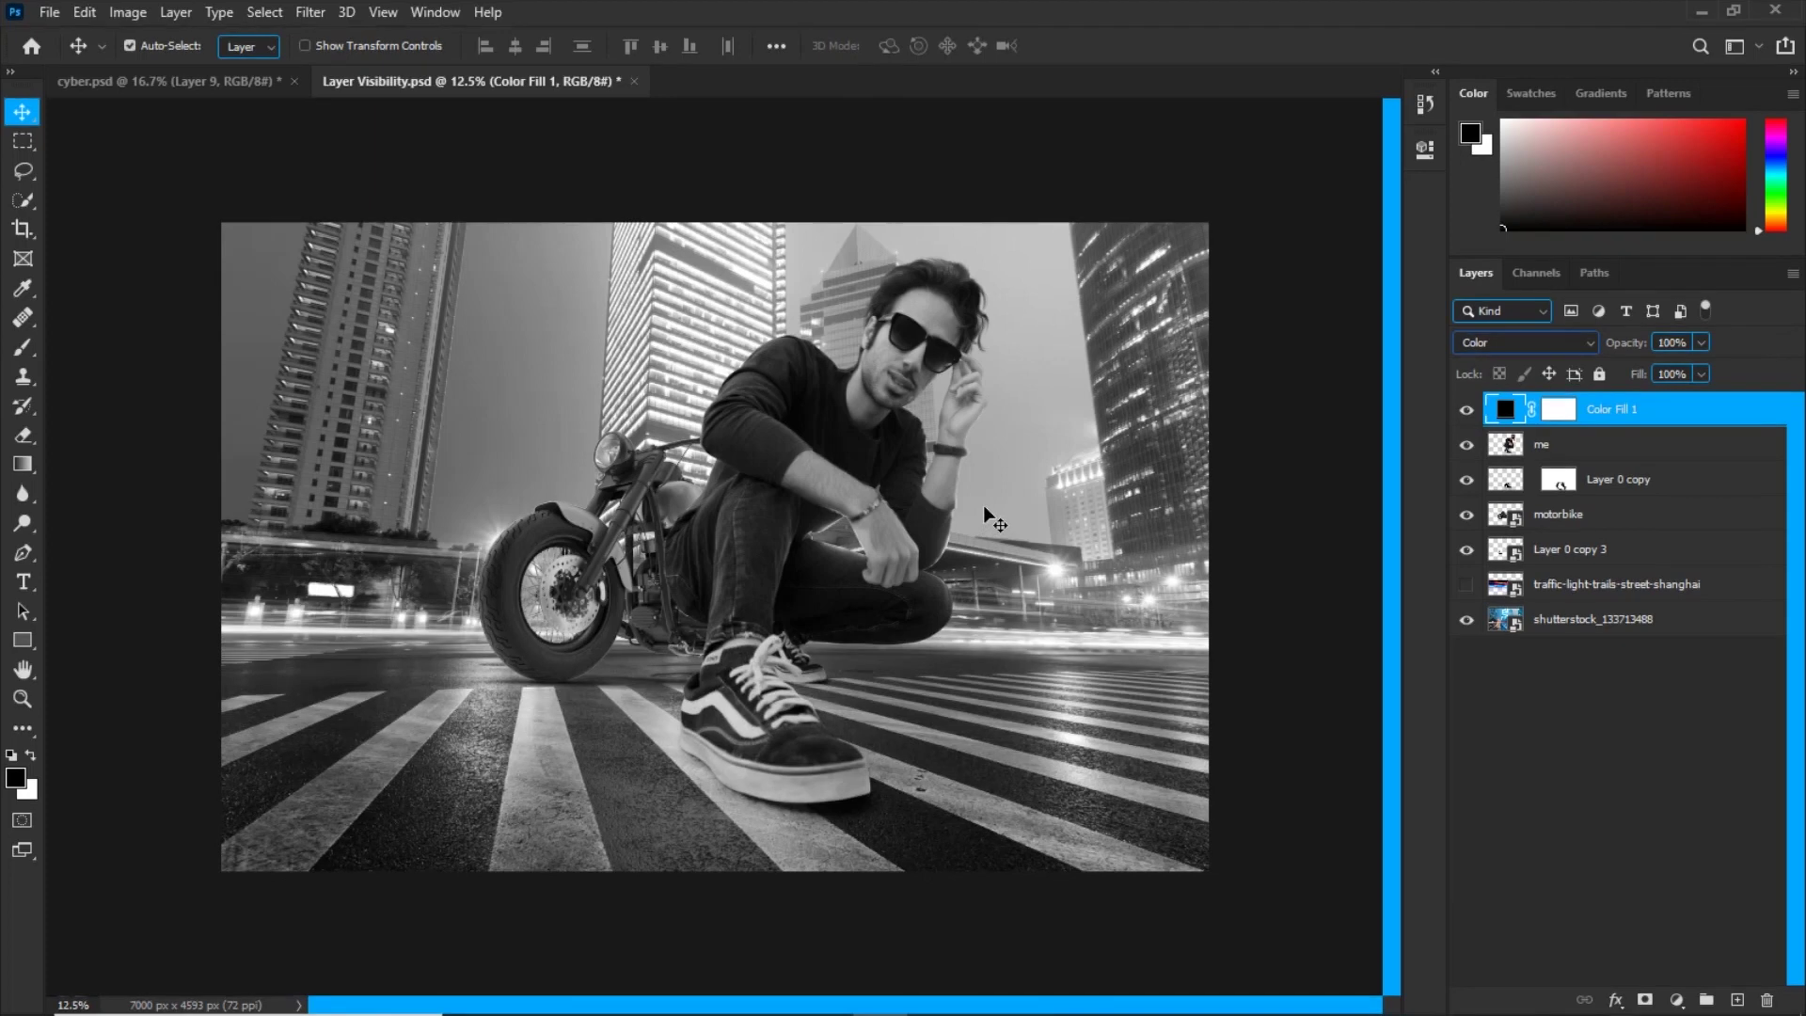
click(1572, 454)
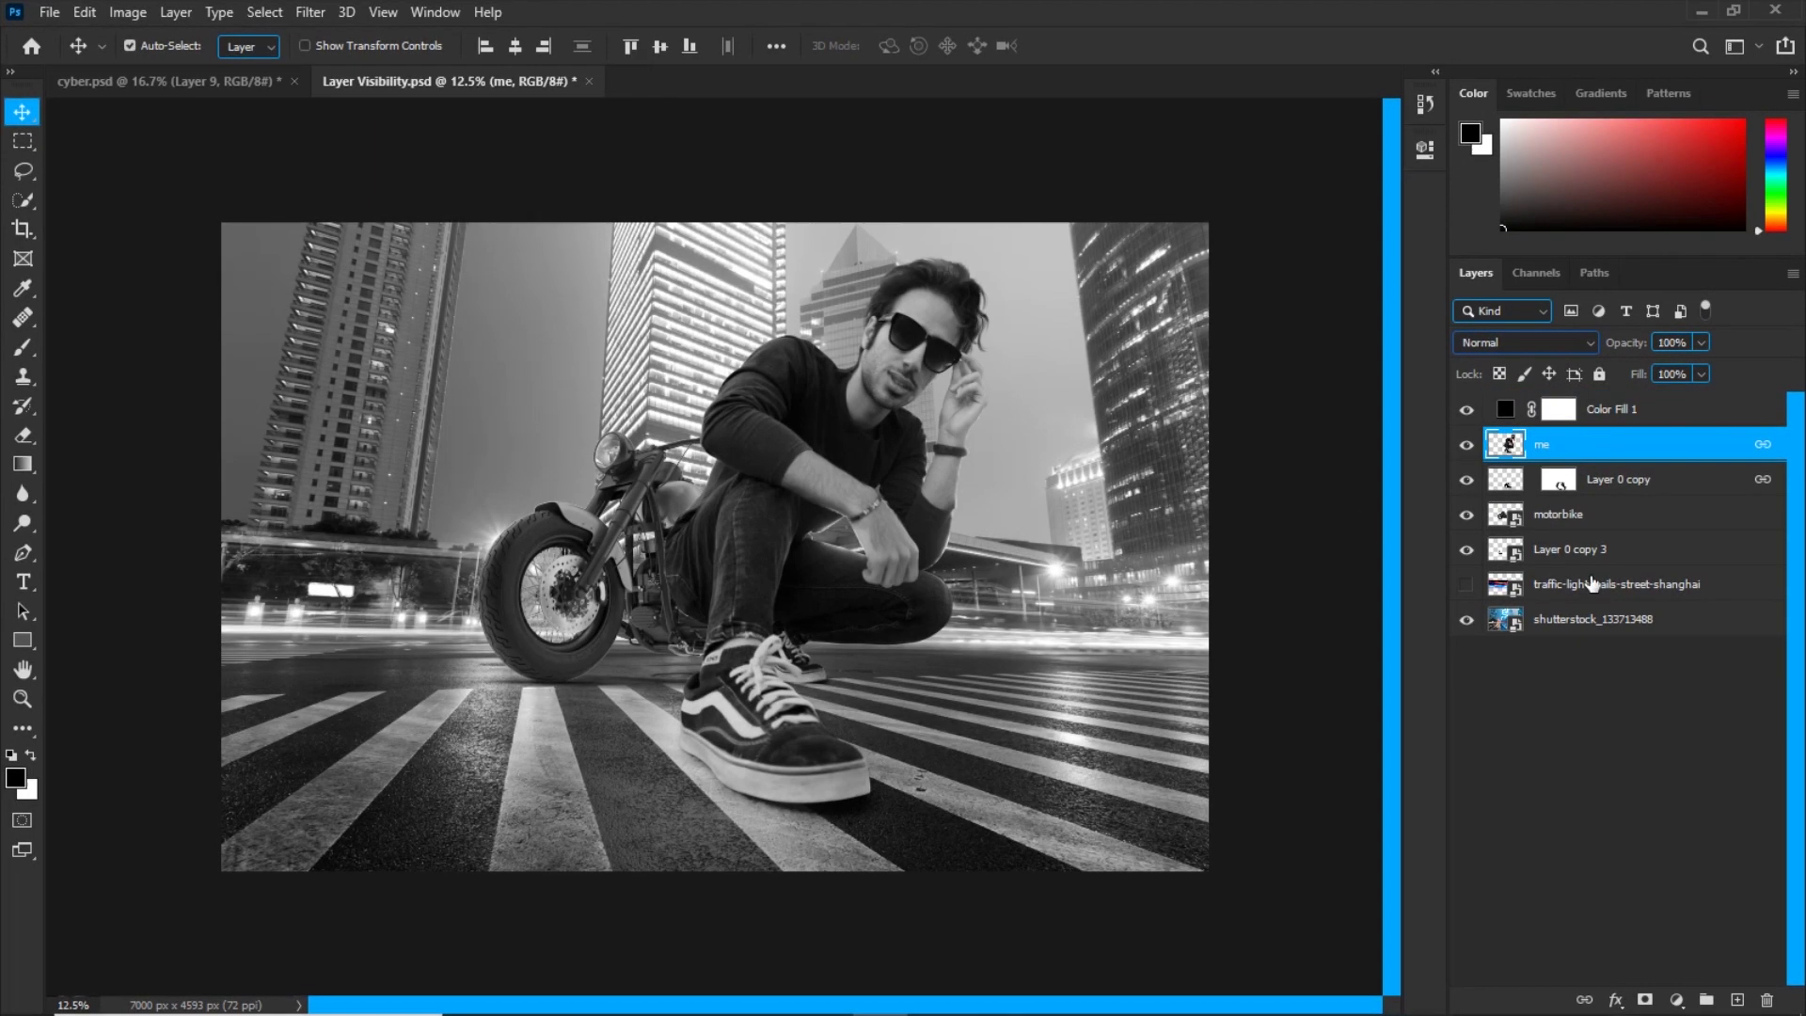
click(1675, 1000)
click(1646, 707)
key(ctrl+alt+g)
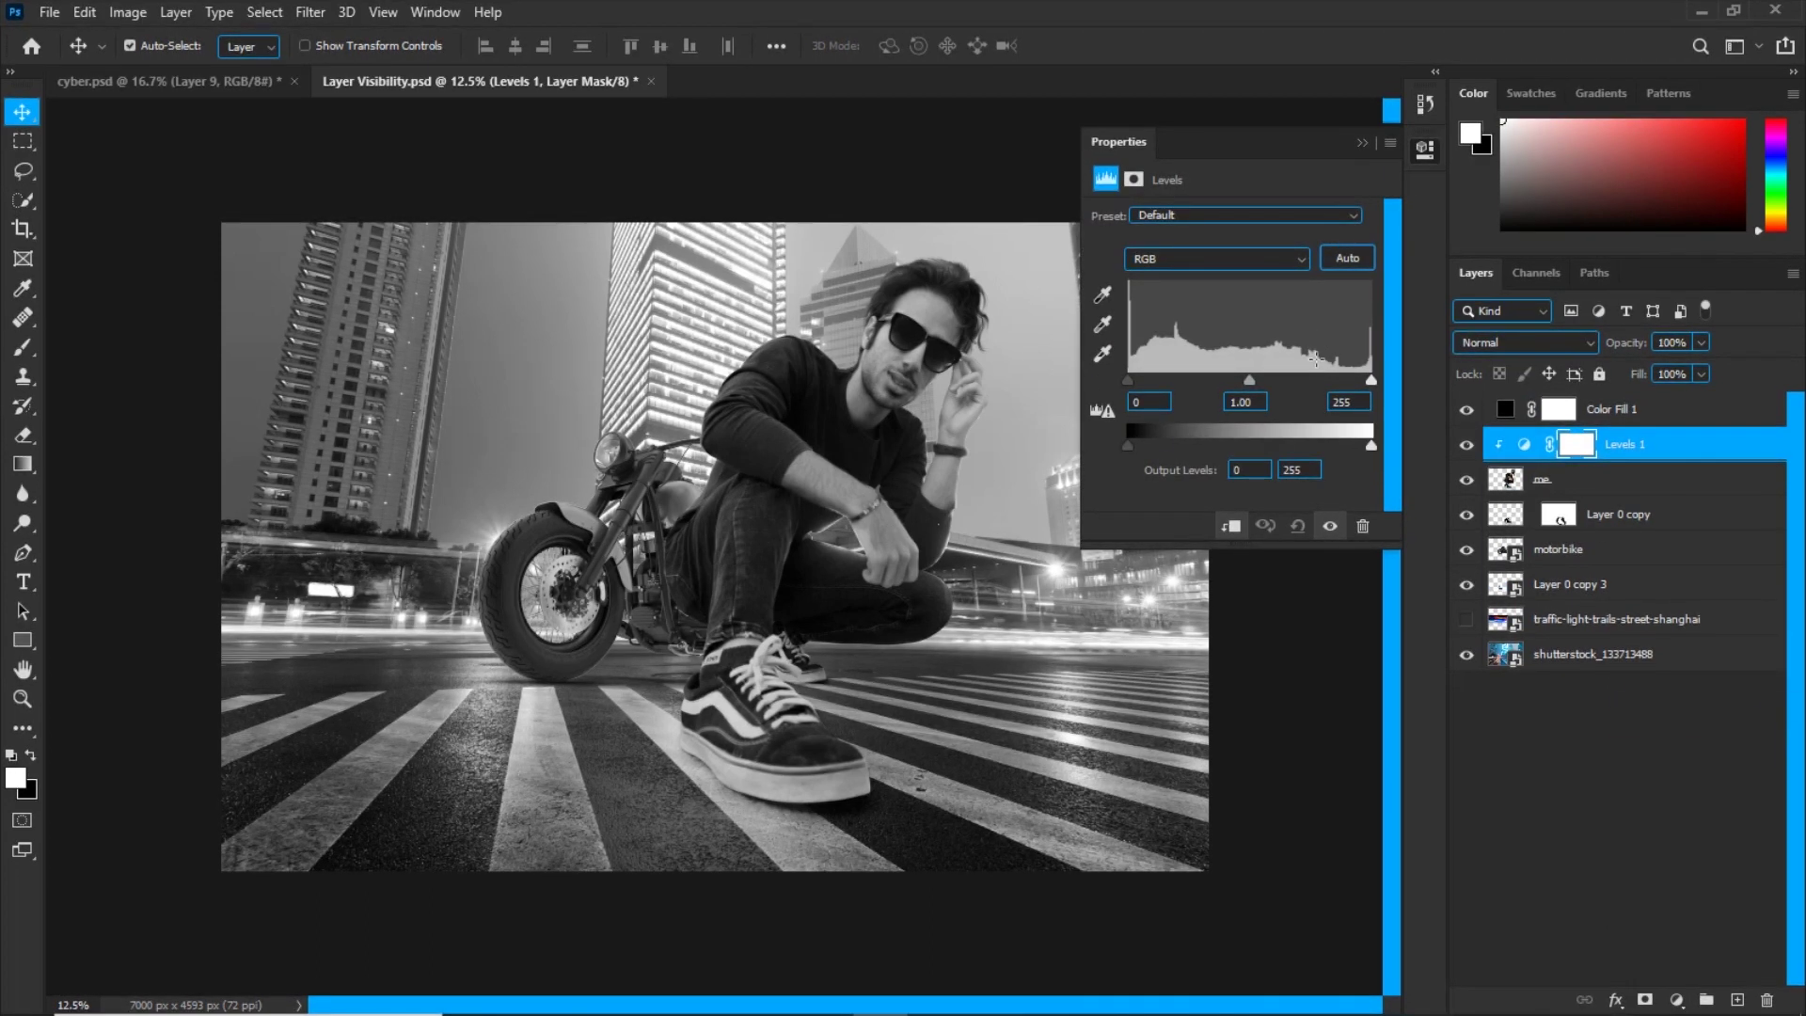
mouse_move(1372, 447)
mouse_down()
mouse_move(1347, 445)
mouse_move(1362, 444)
mouse_up()
click(1363, 146)
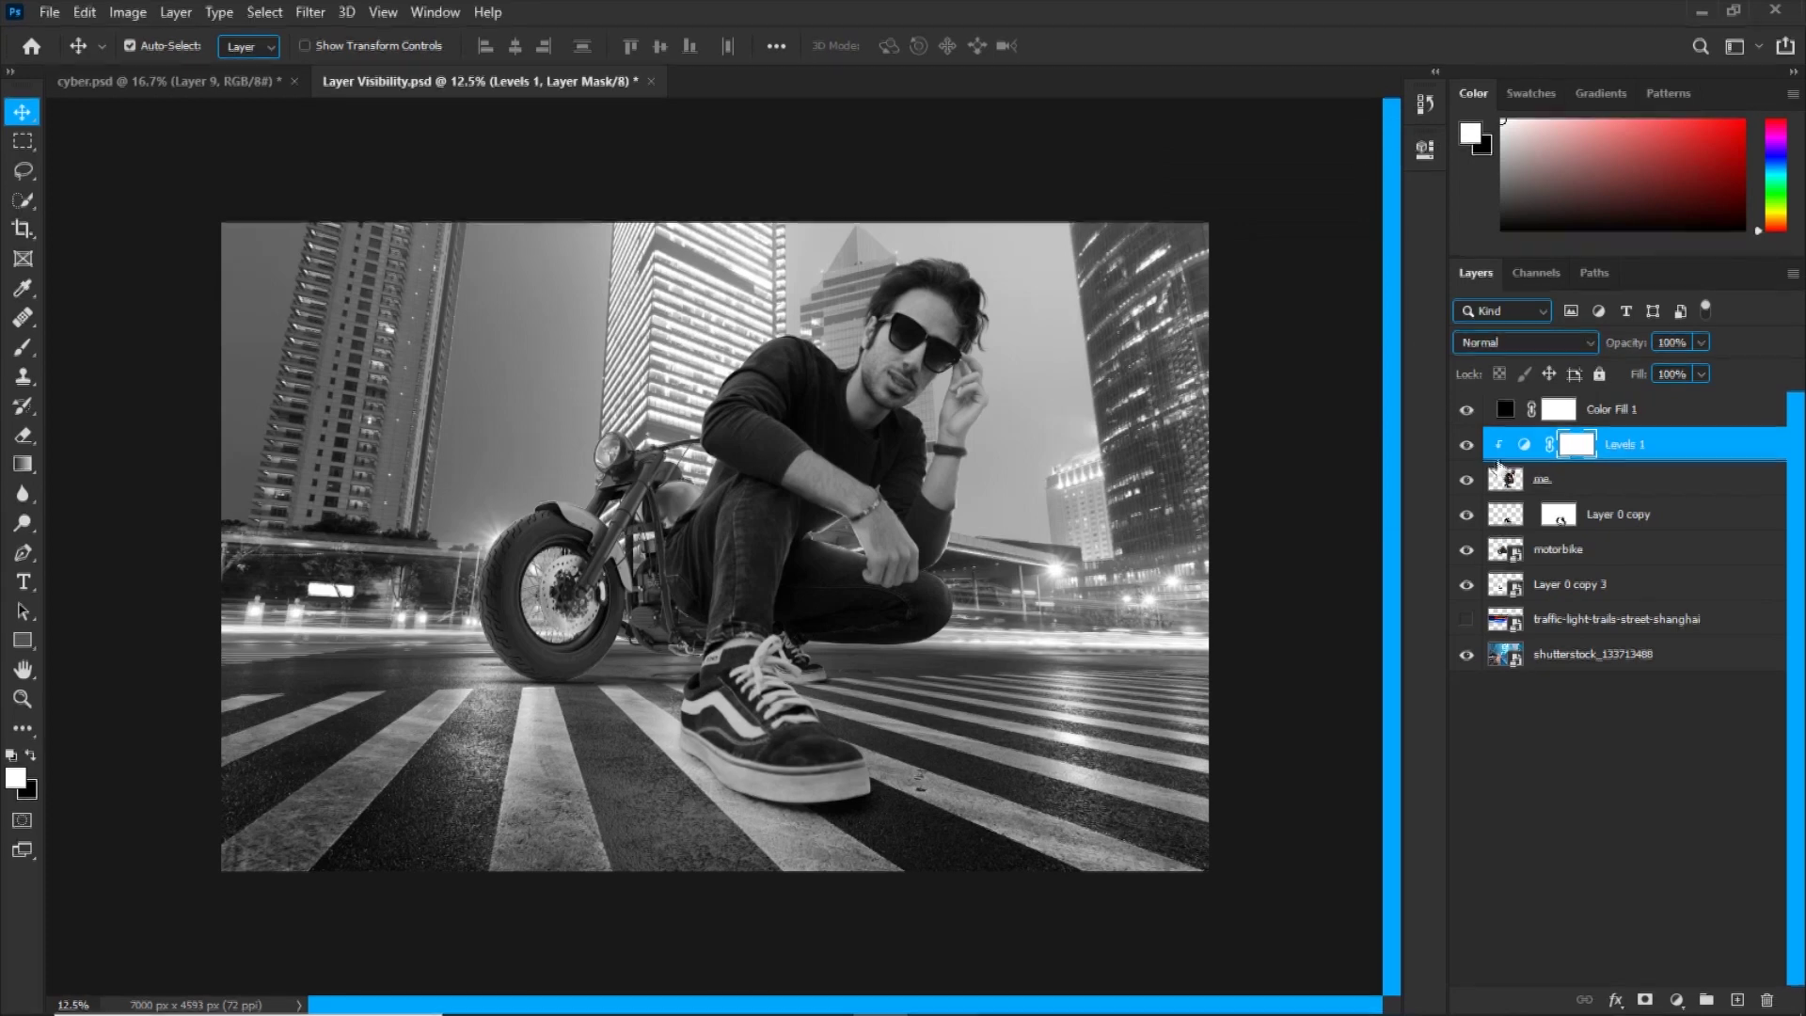
click(1467, 447)
click(1467, 448)
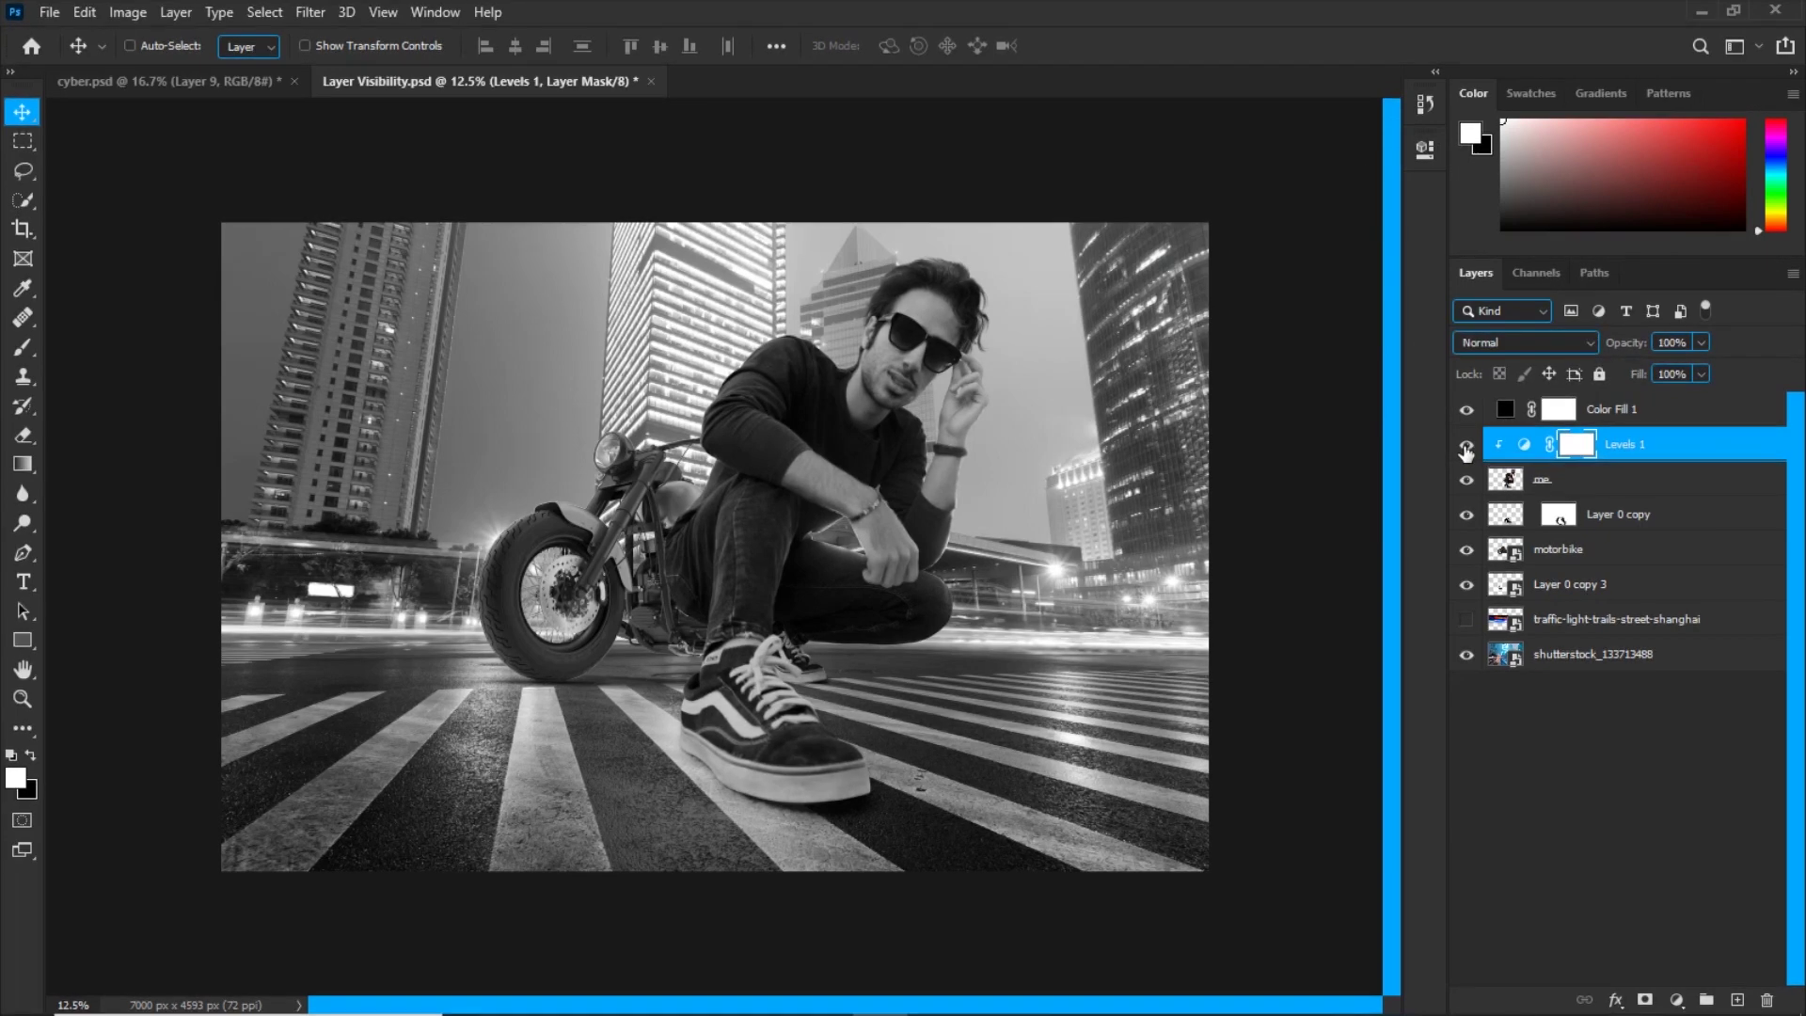
key(ctrl+minus)
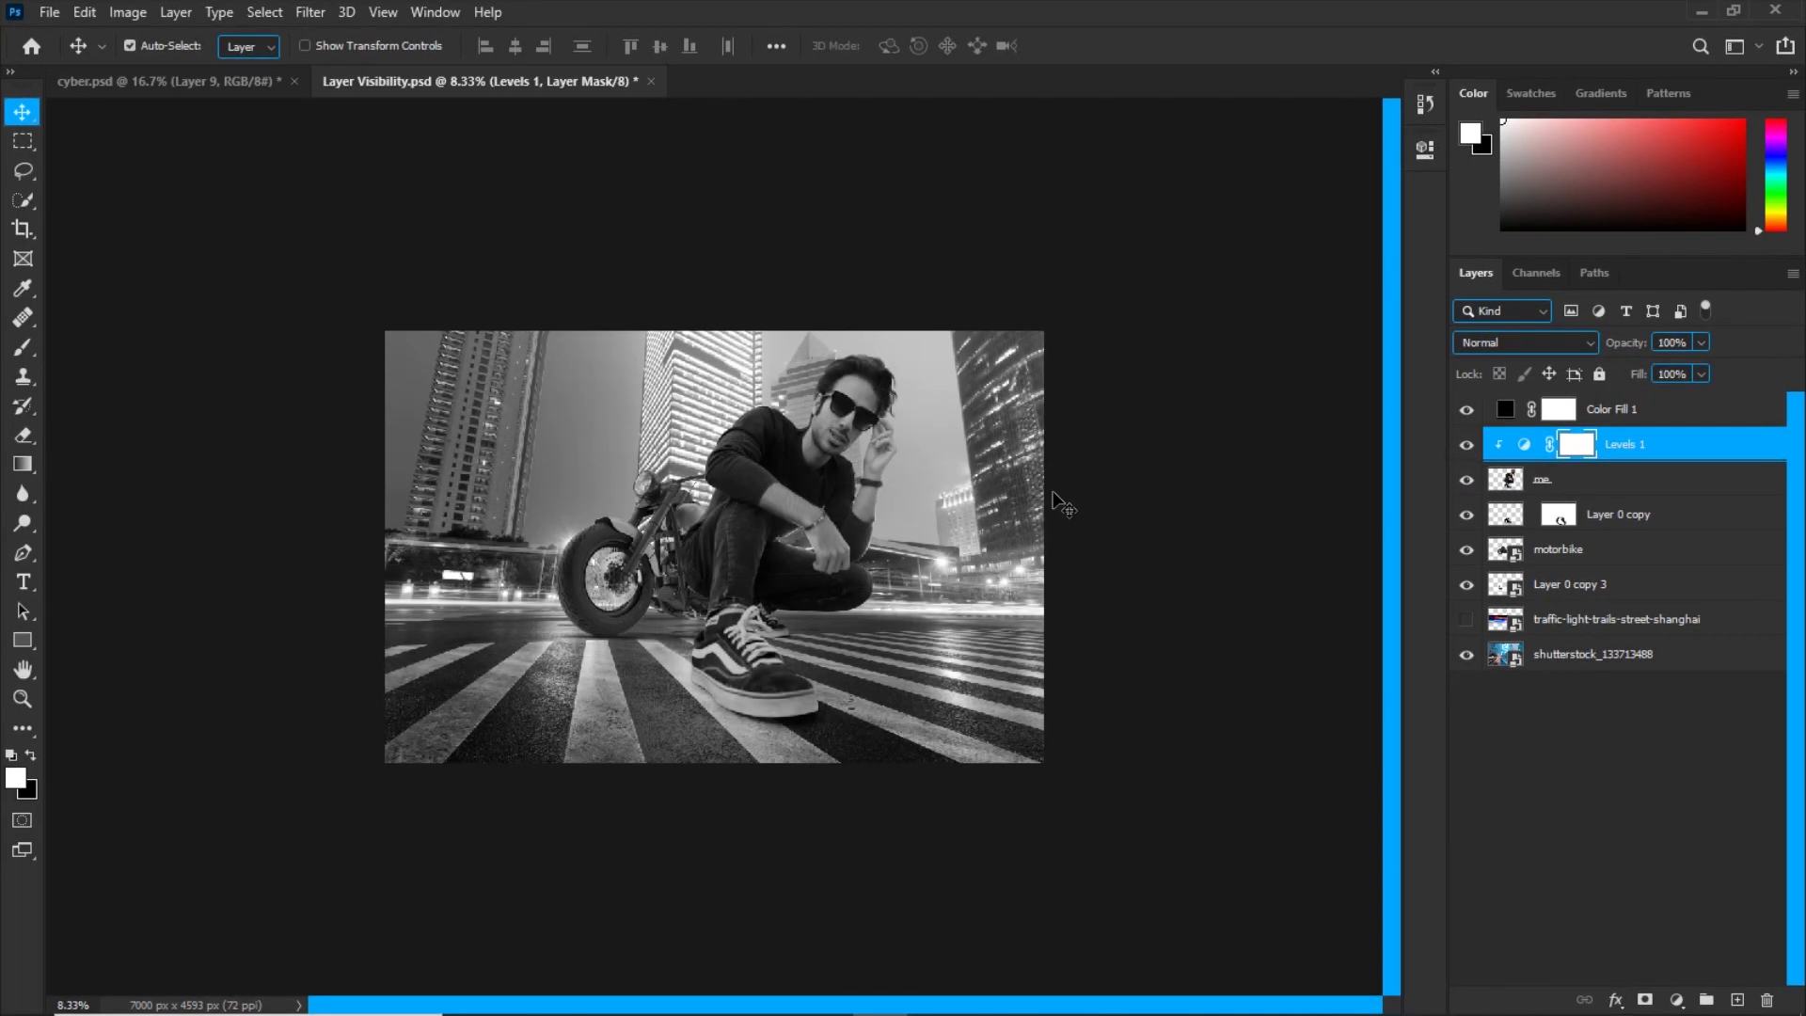
key(ctrl+plus)
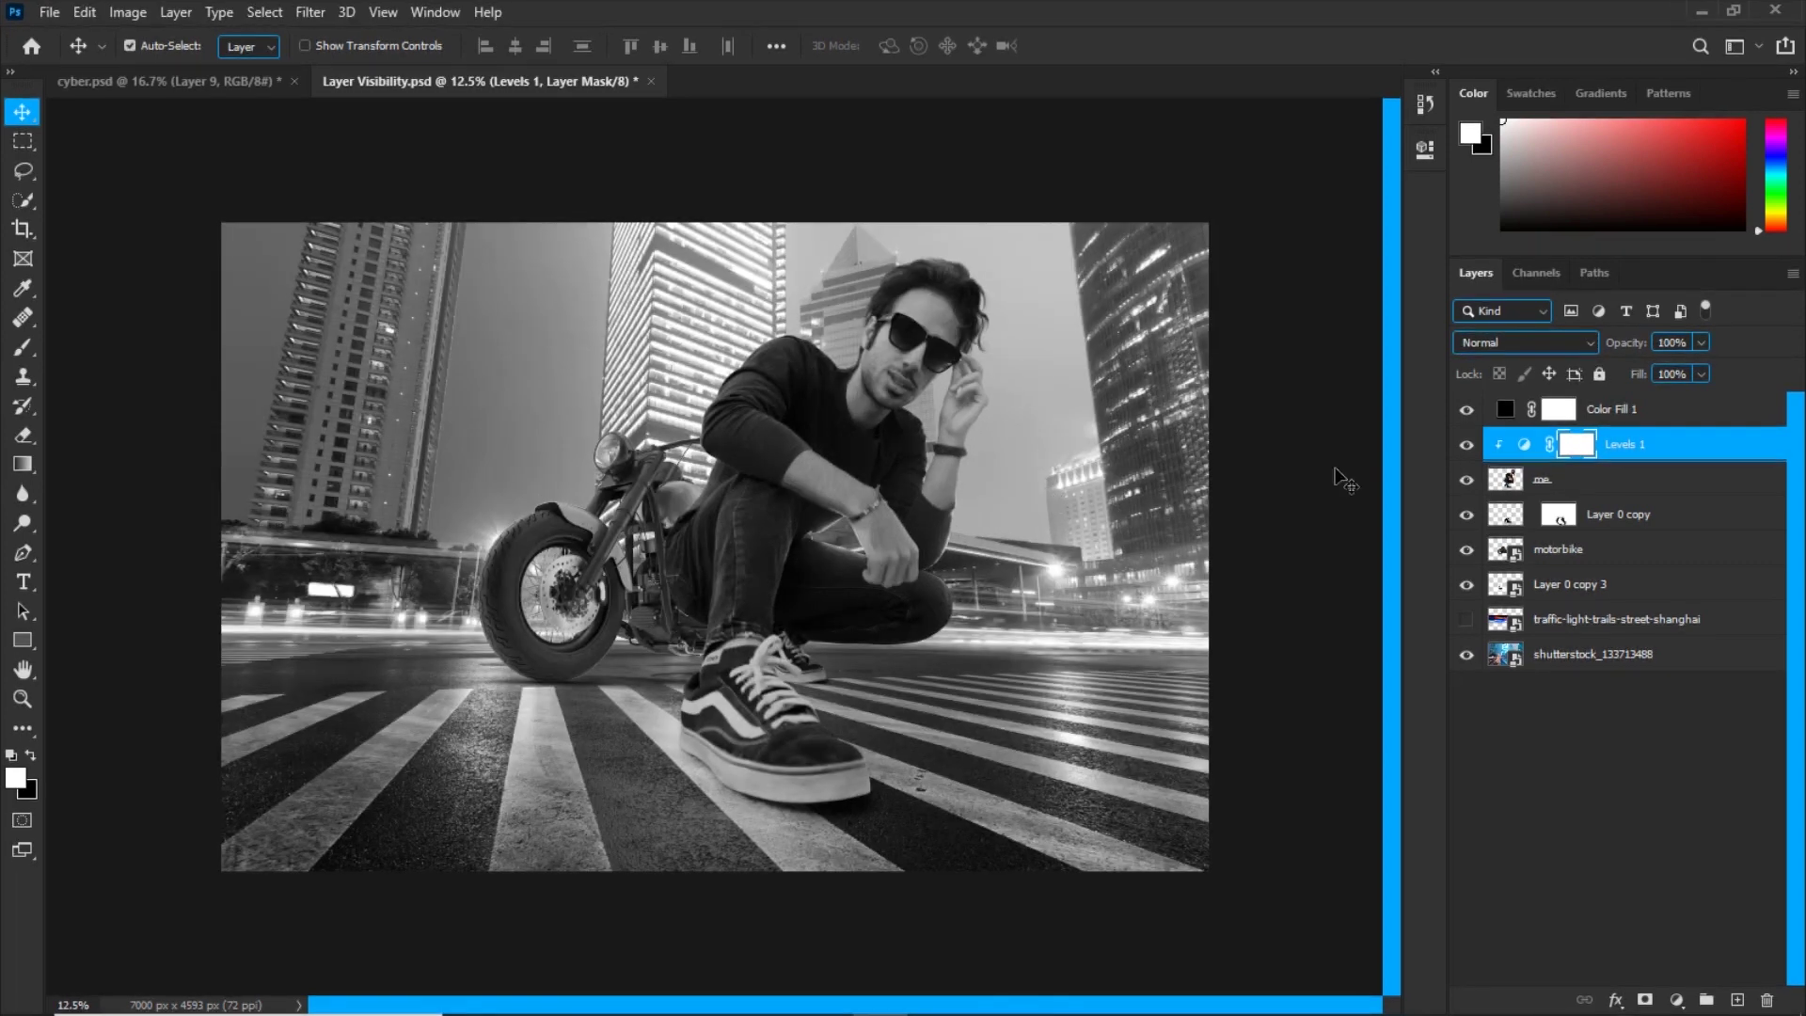
Hide the black fill layer and shift the motorbike a little farther out from behind the man.
click(1465, 410)
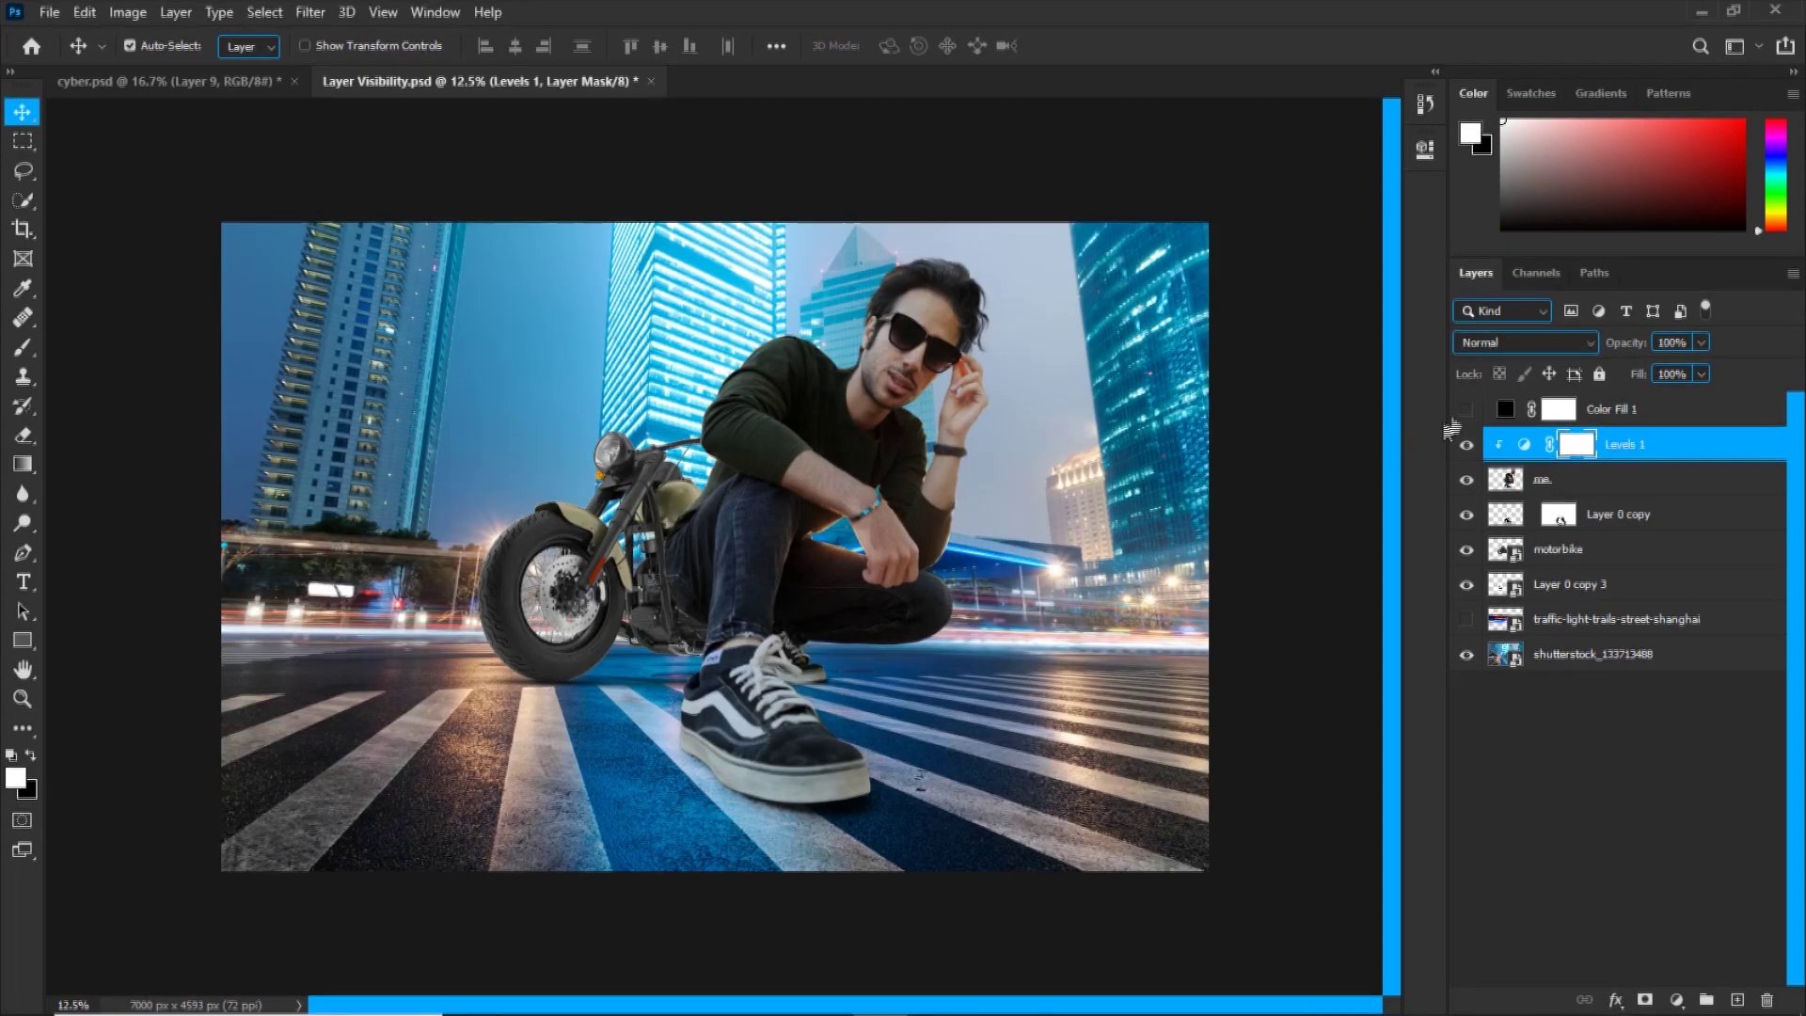
key(ctrl+plus)
drag(531, 621, 467, 618)
drag(675, 669, 672, 670)
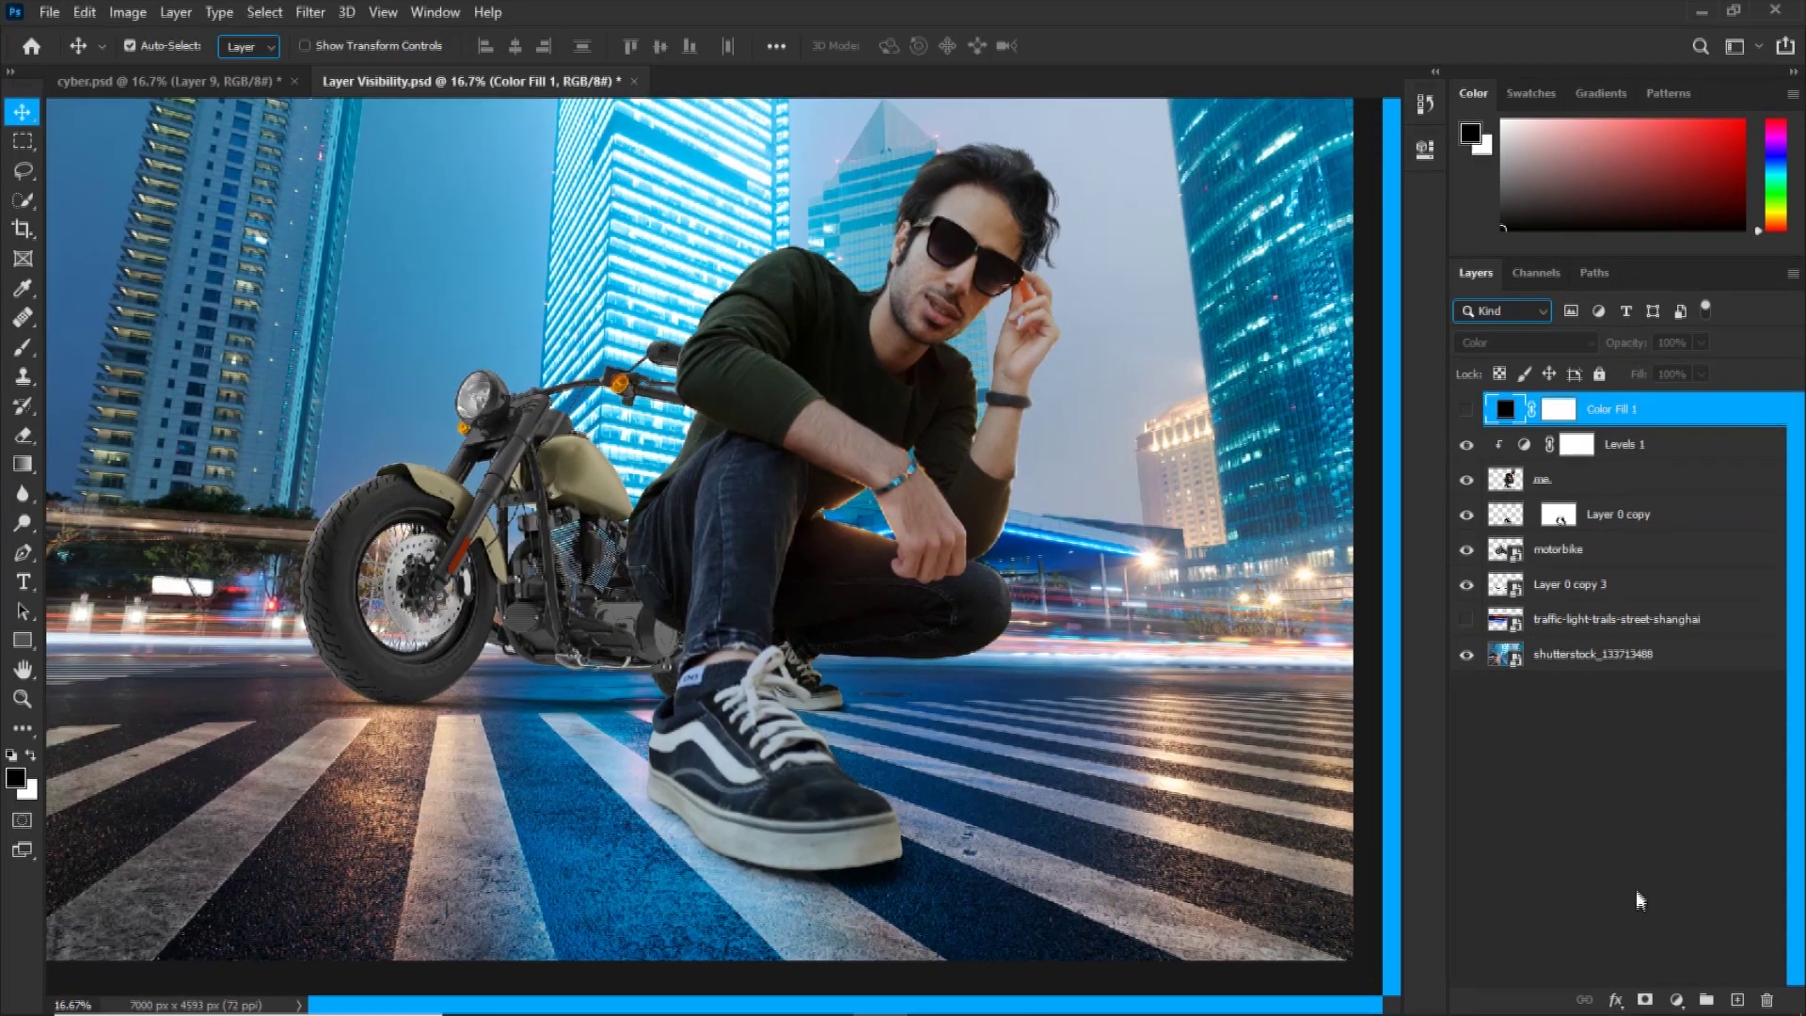
Add a Solid Color fill layer in gray 808080 on top and set its blend mode to Luminosity.
click(1674, 995)
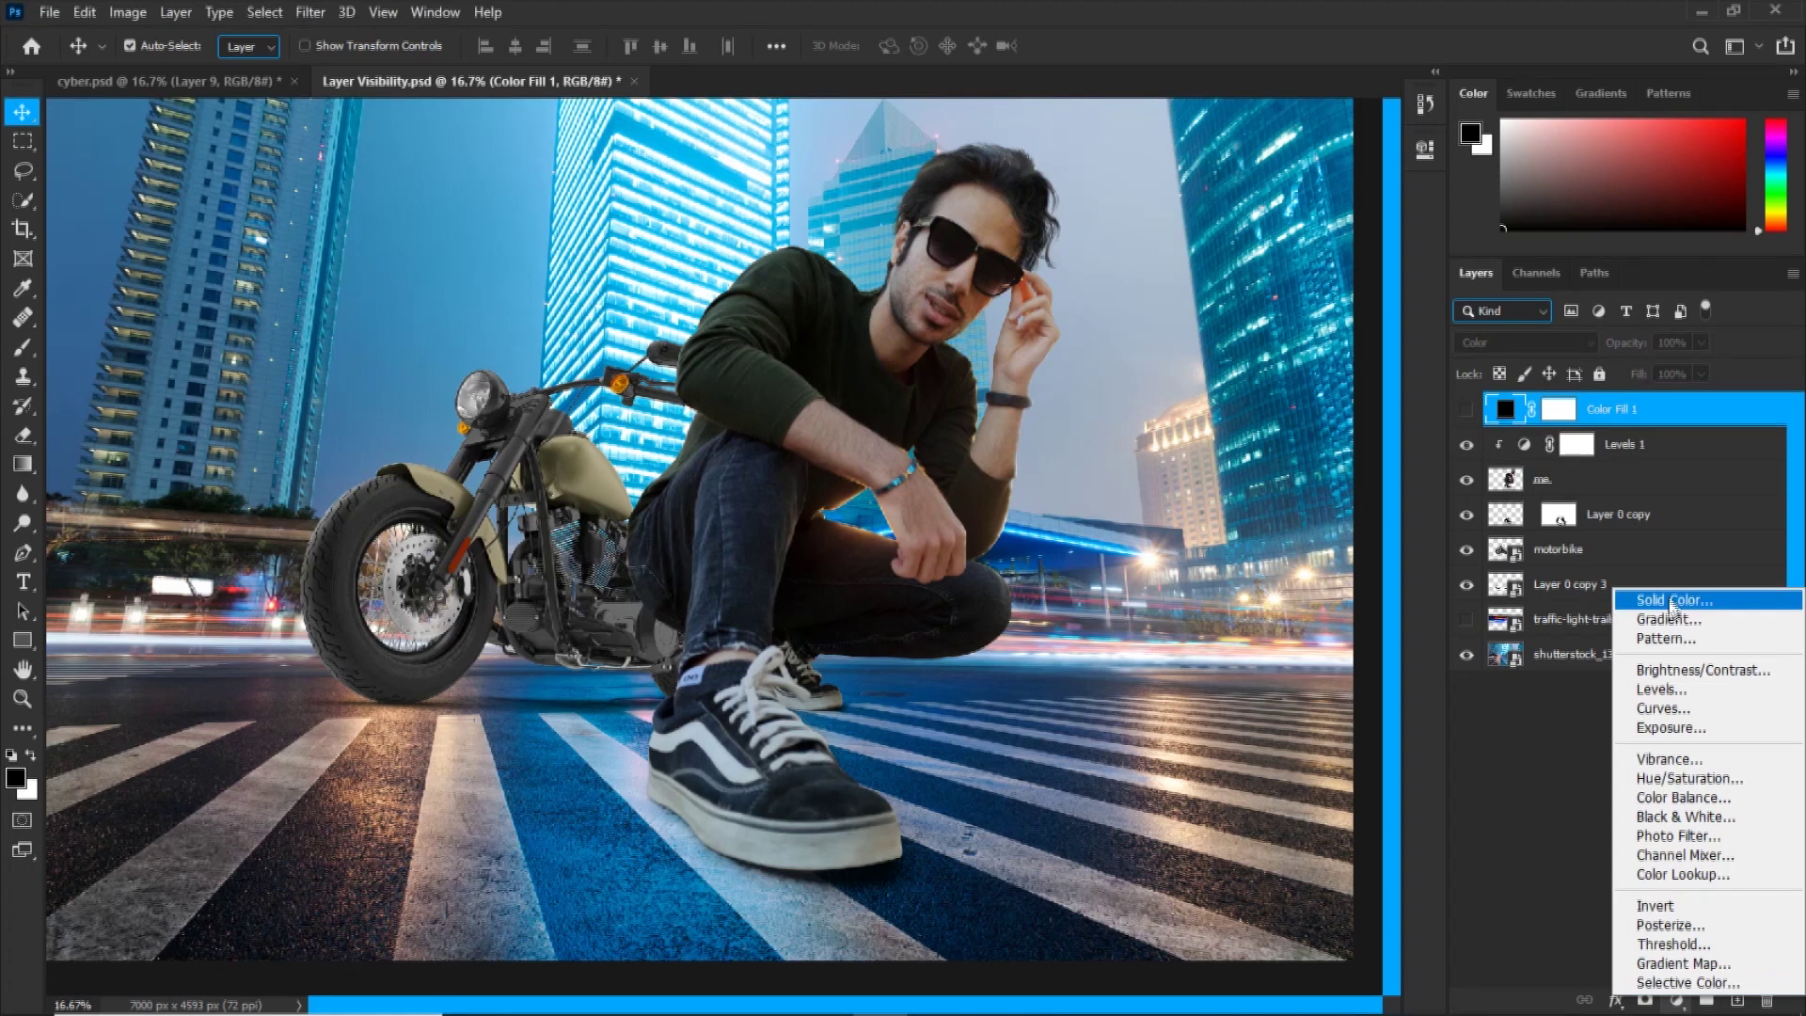
click(1631, 601)
text(808080)
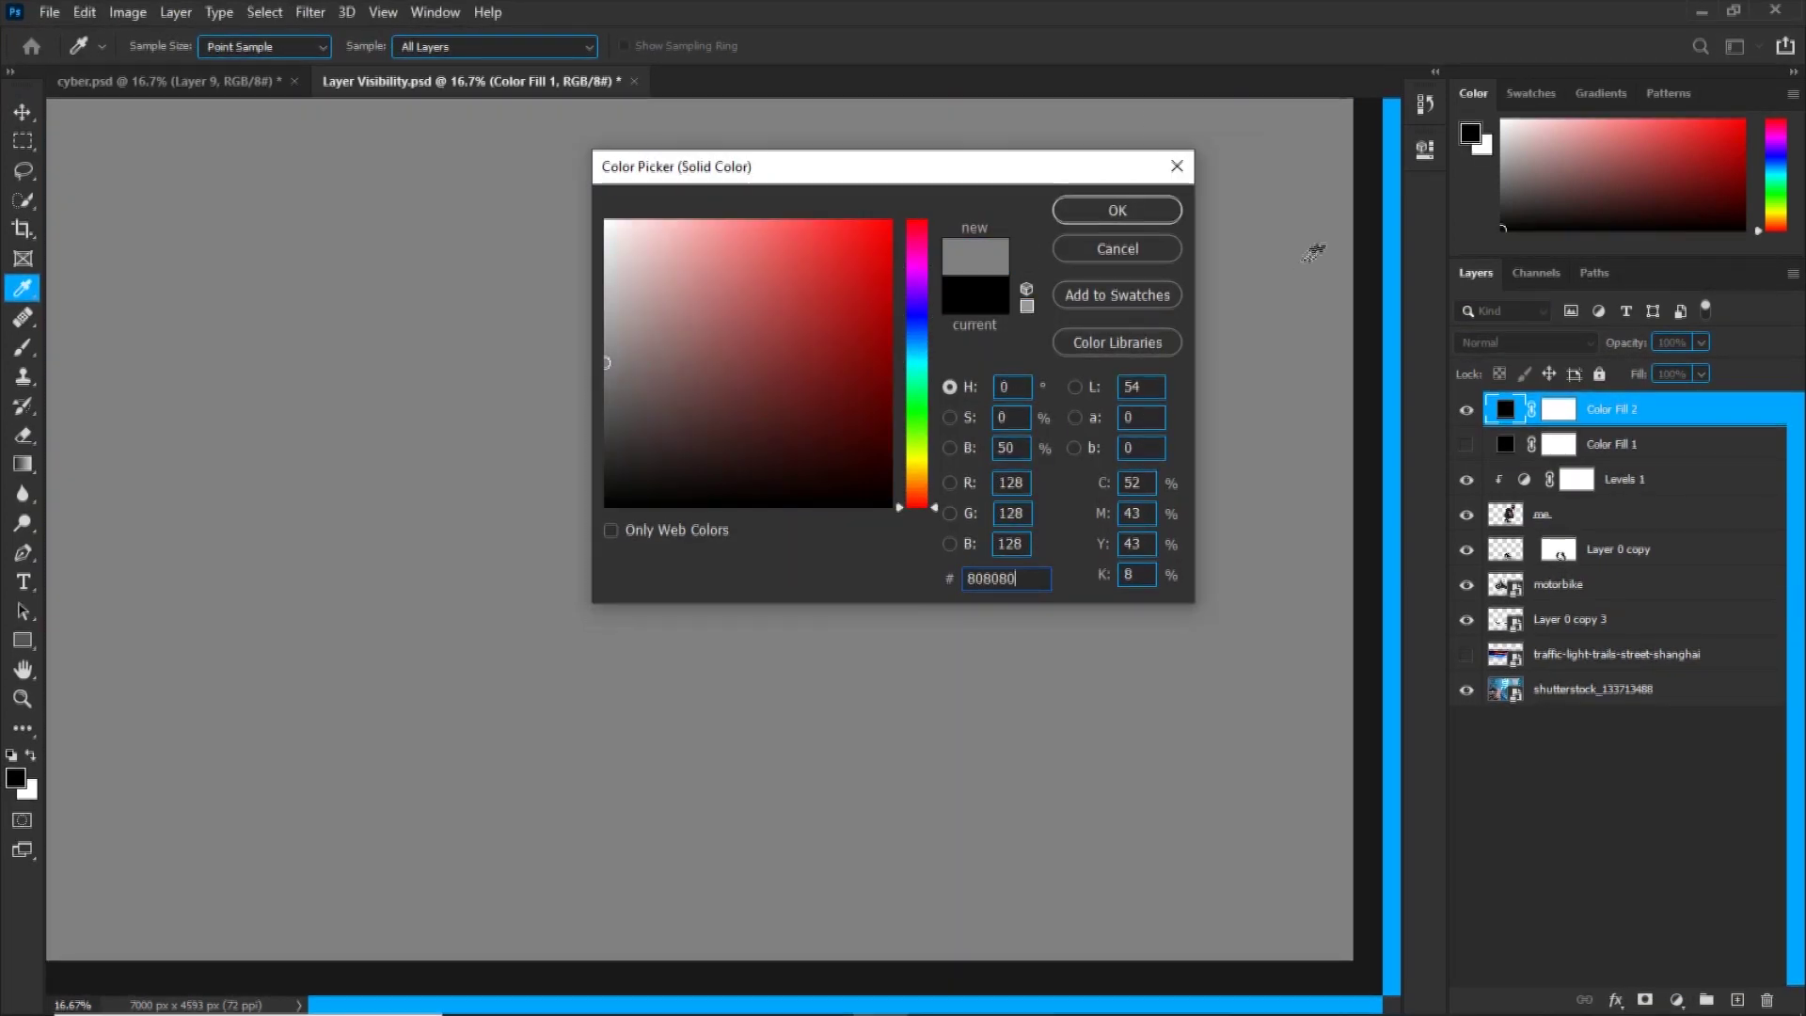
click(1115, 219)
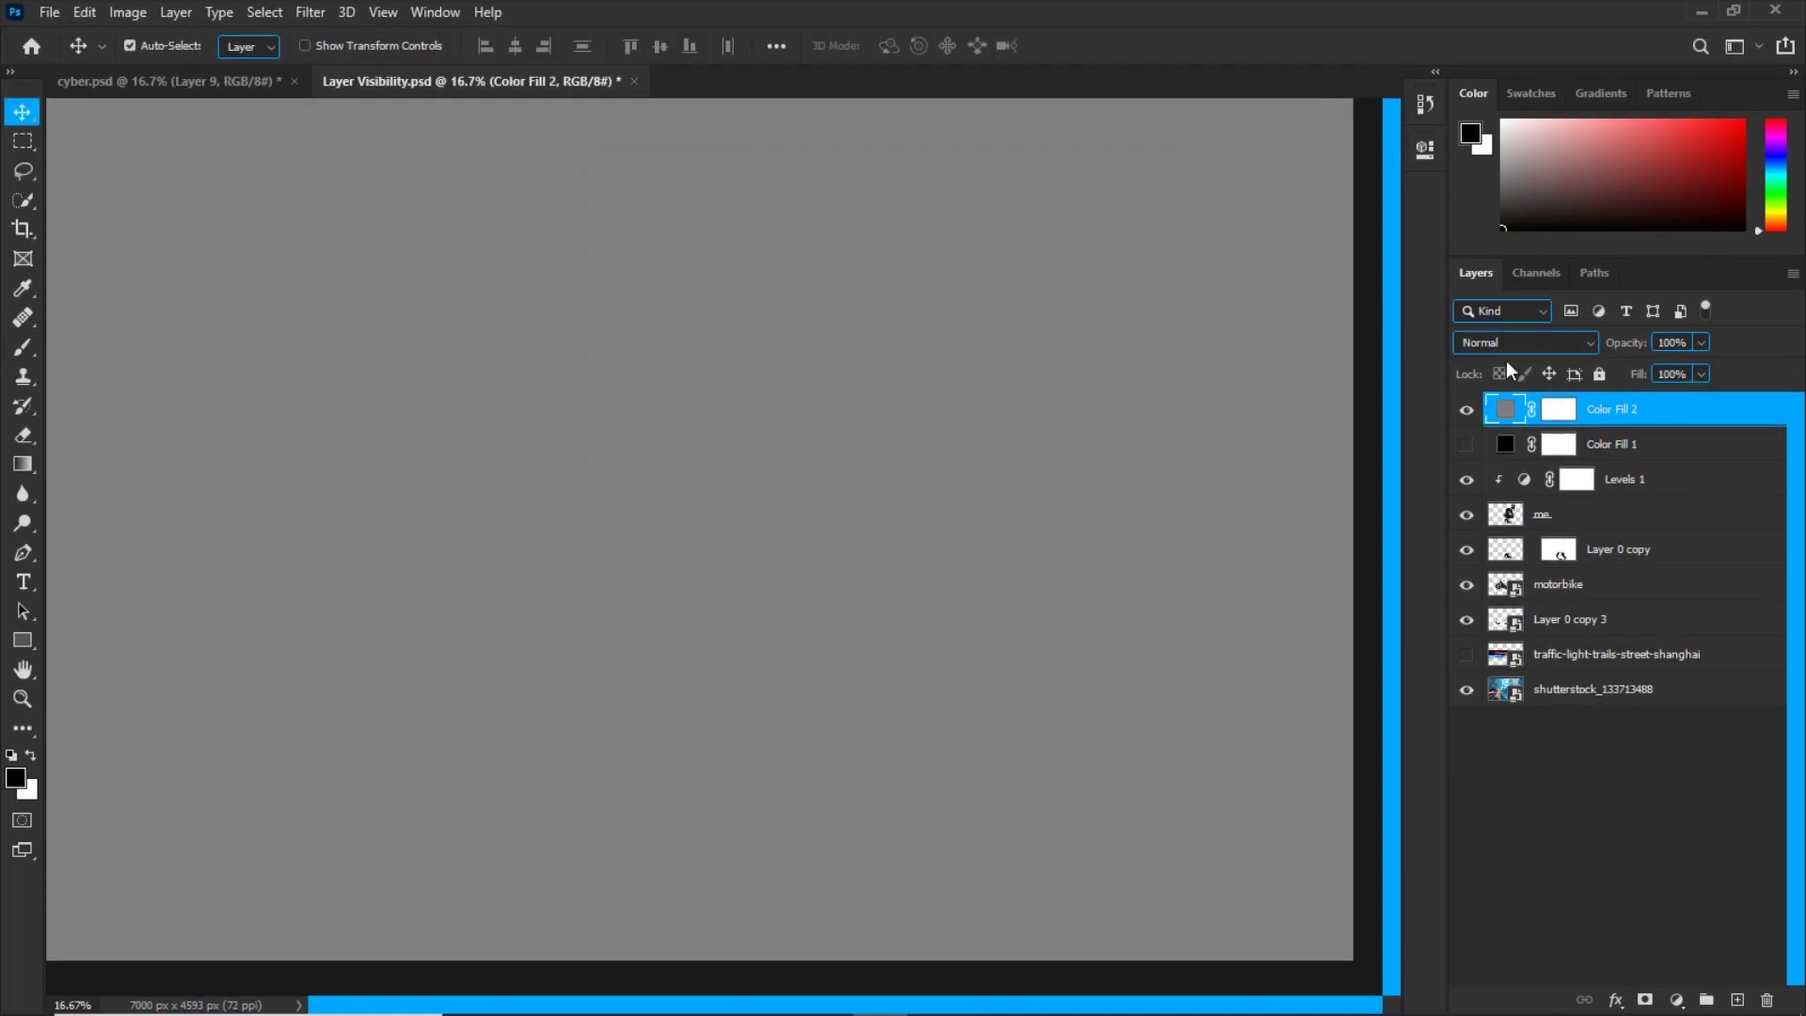
click(1524, 343)
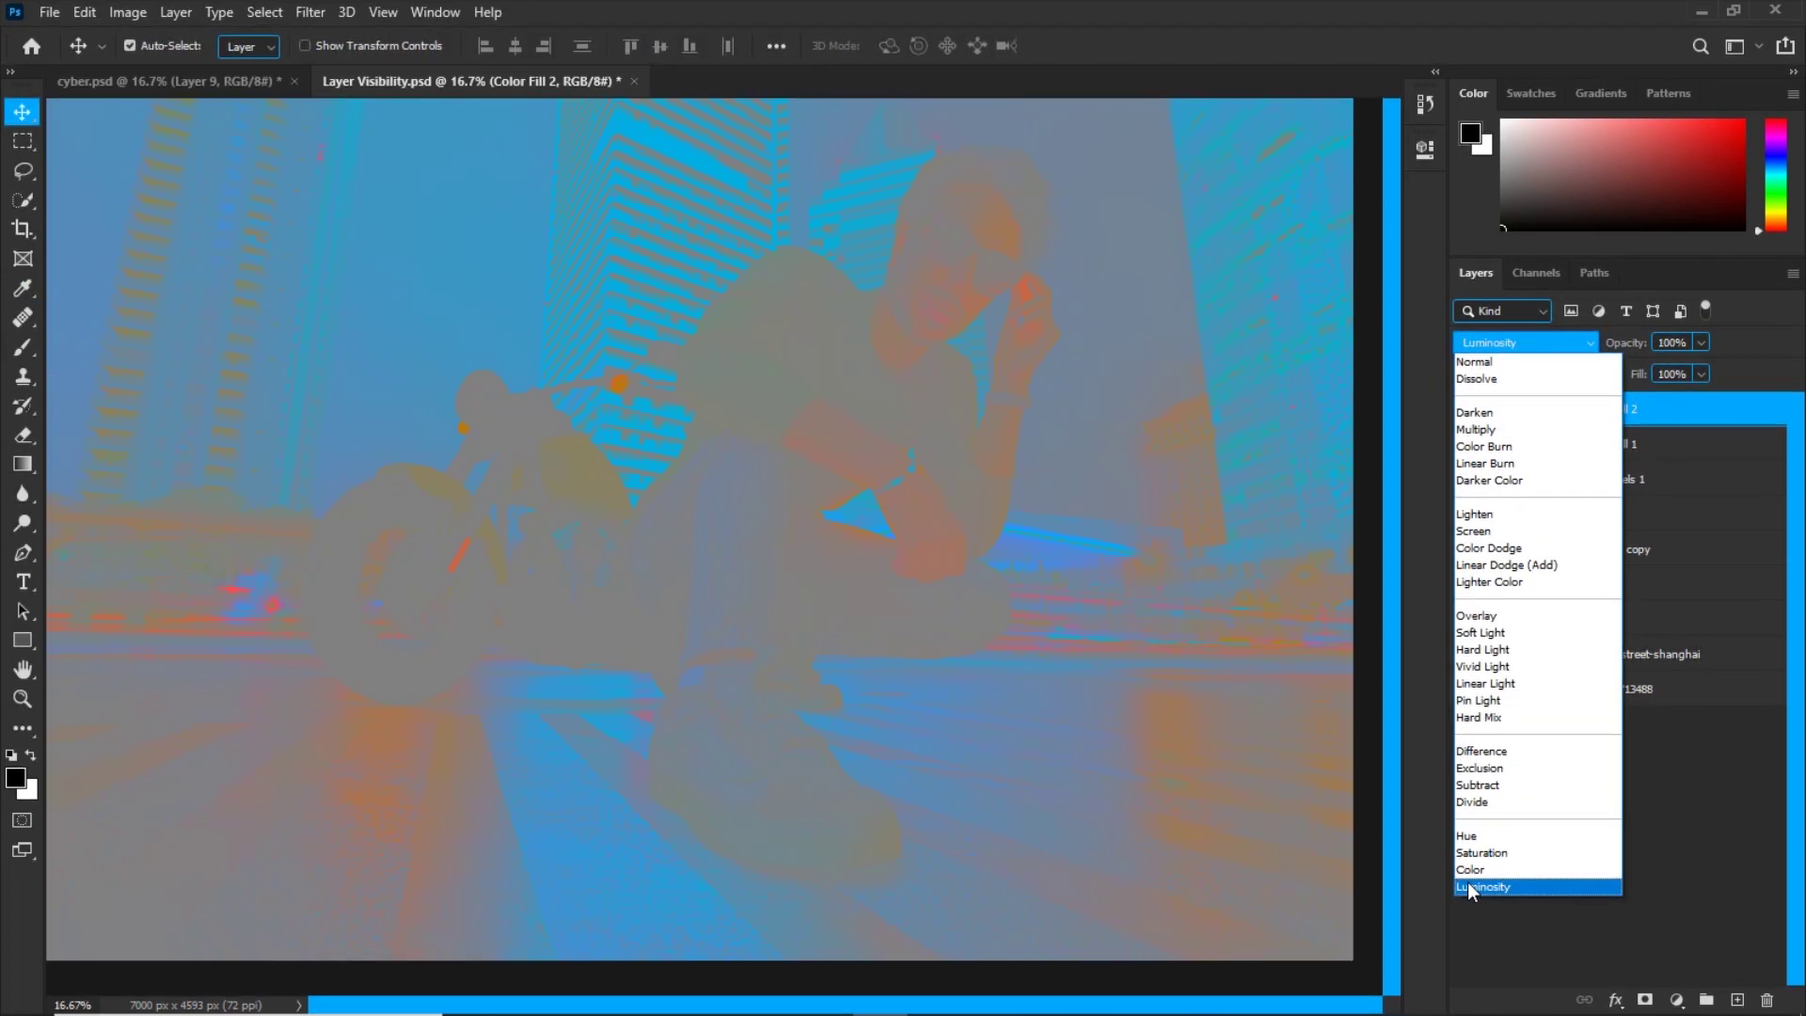
click(1495, 884)
Add a Curves adjustment above the gray fill, raising the highlights and lowering the shadows to exaggerate the color differences.
click(1675, 1000)
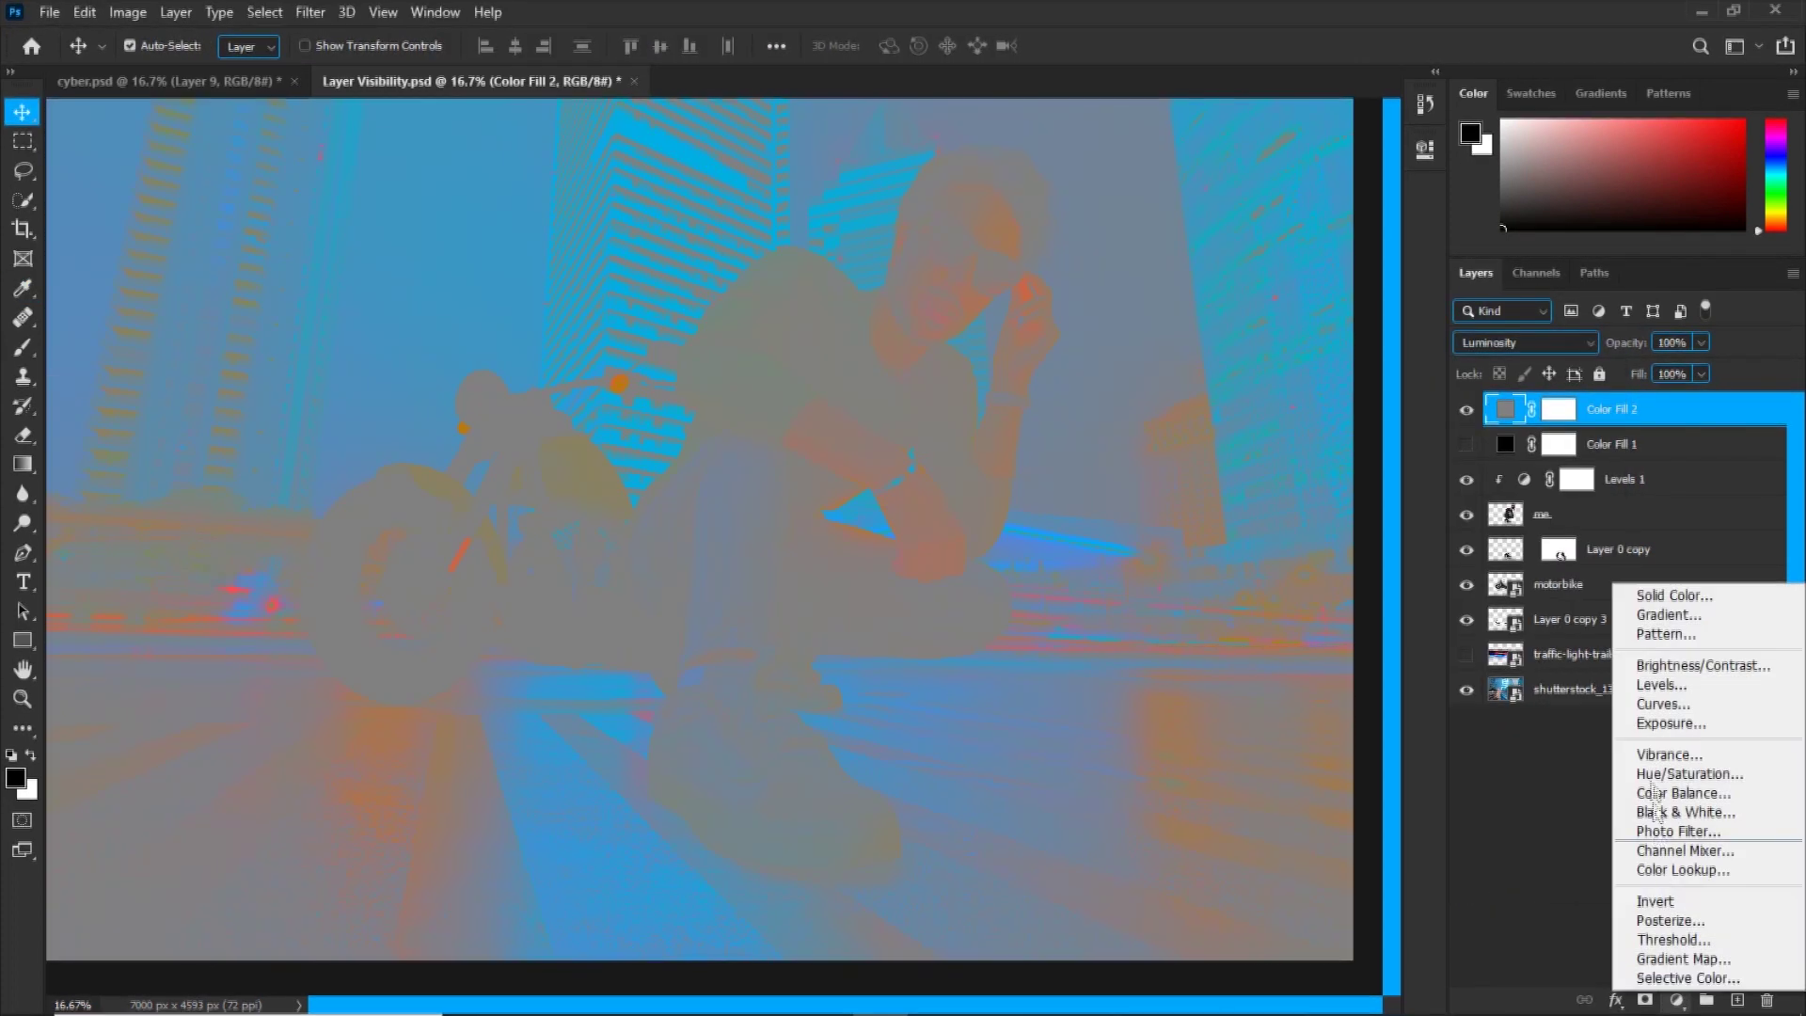
click(1663, 705)
drag(1301, 333, 1302, 320)
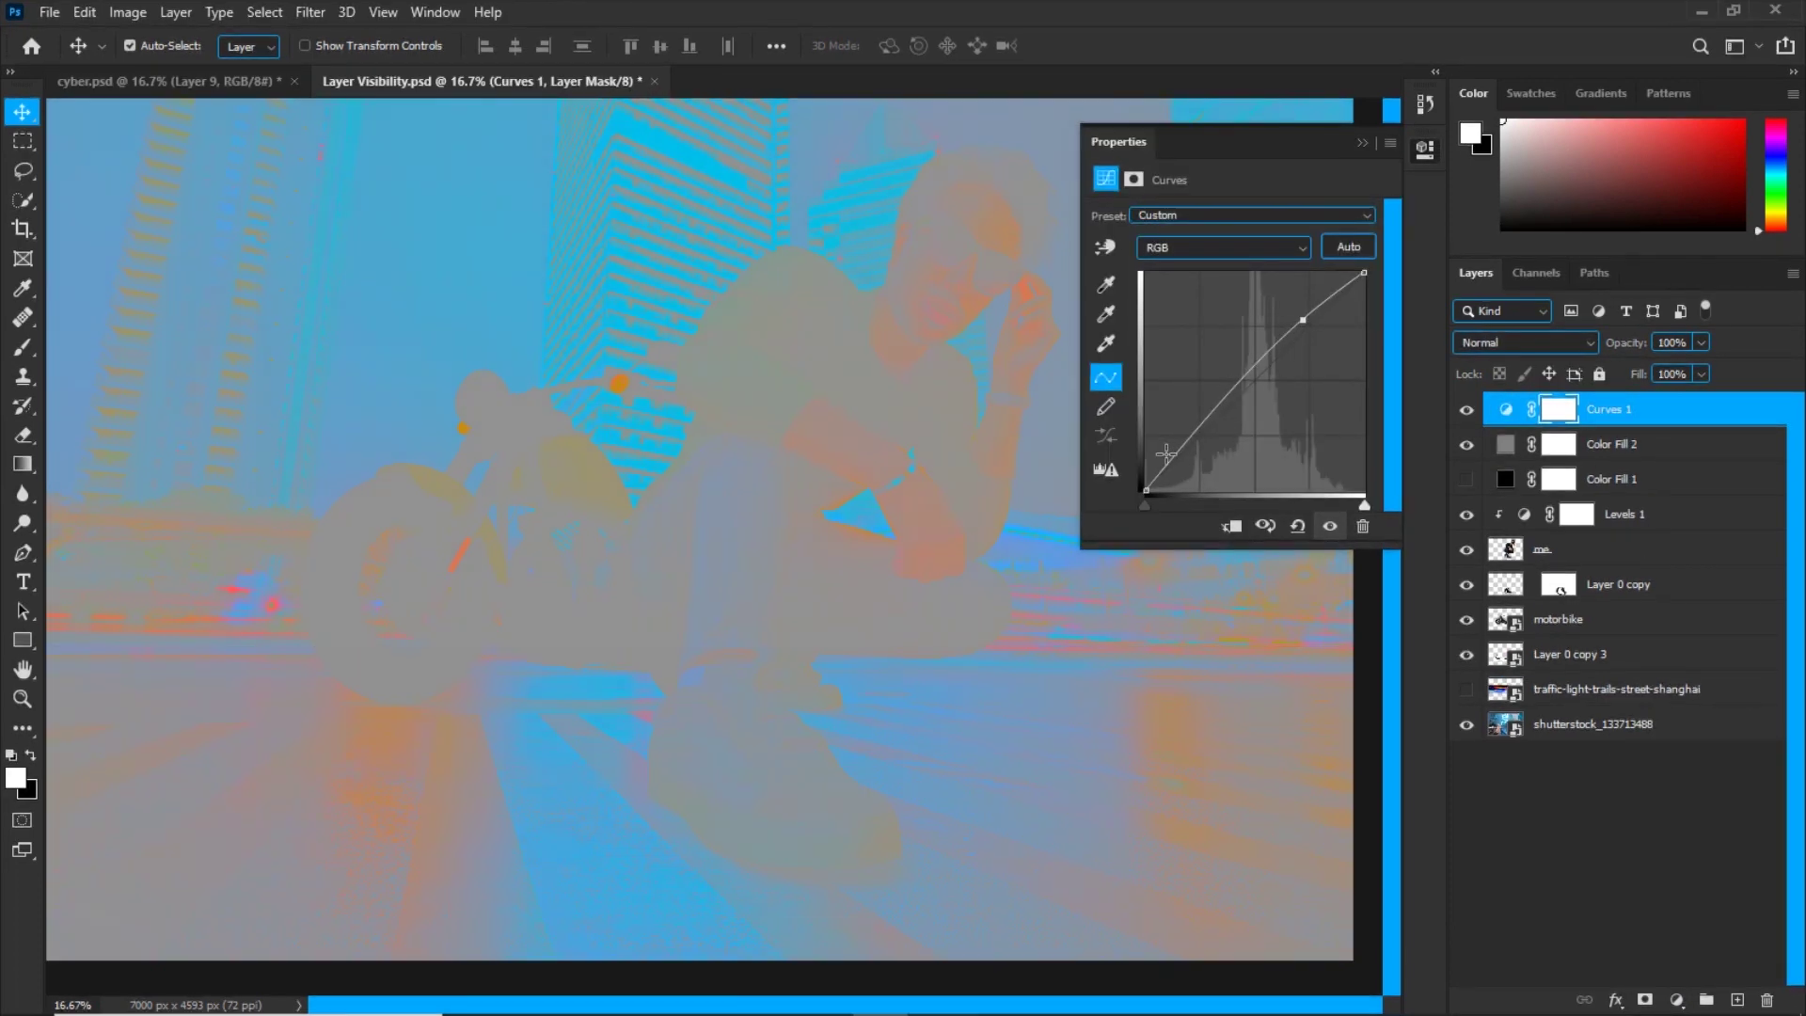
drag(1199, 445, 1233, 468)
click(1362, 143)
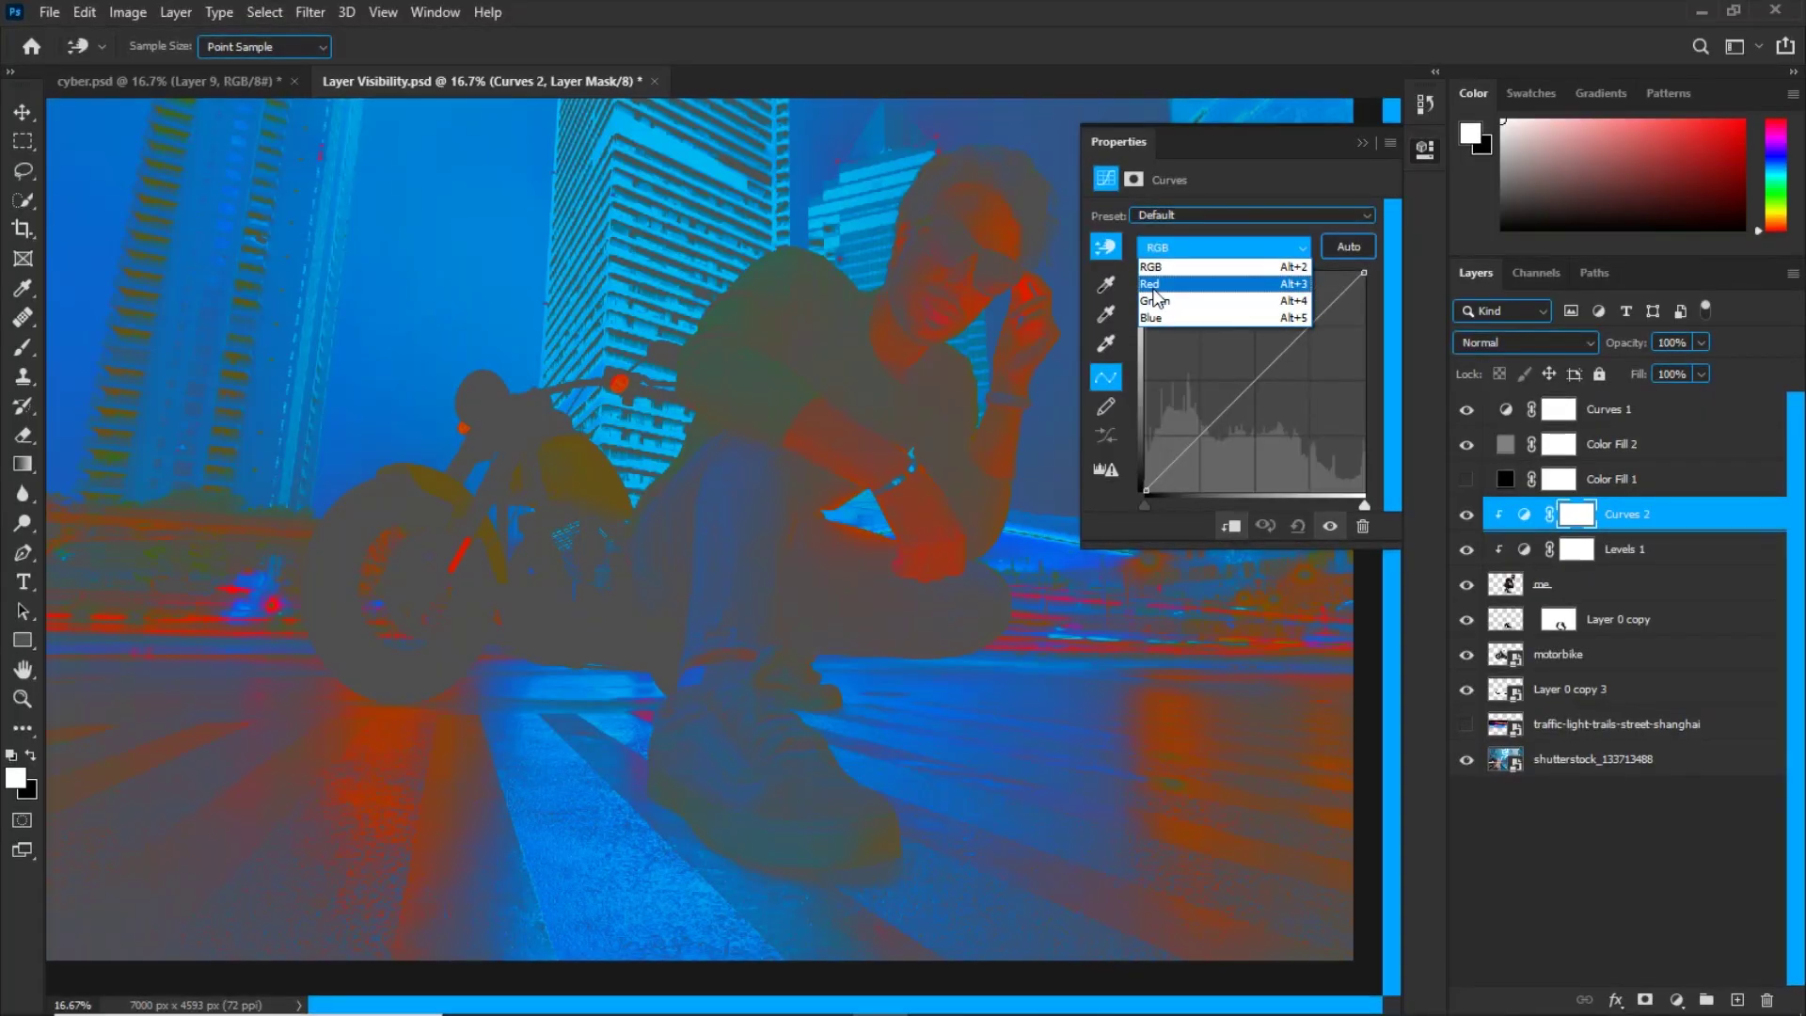
In the Curves adjustment clipped to the man, lower the Red channel and raise the Blue channel slightly, comparing before and after.
click(1154, 287)
drag(1006, 244, 1007, 257)
click(1187, 250)
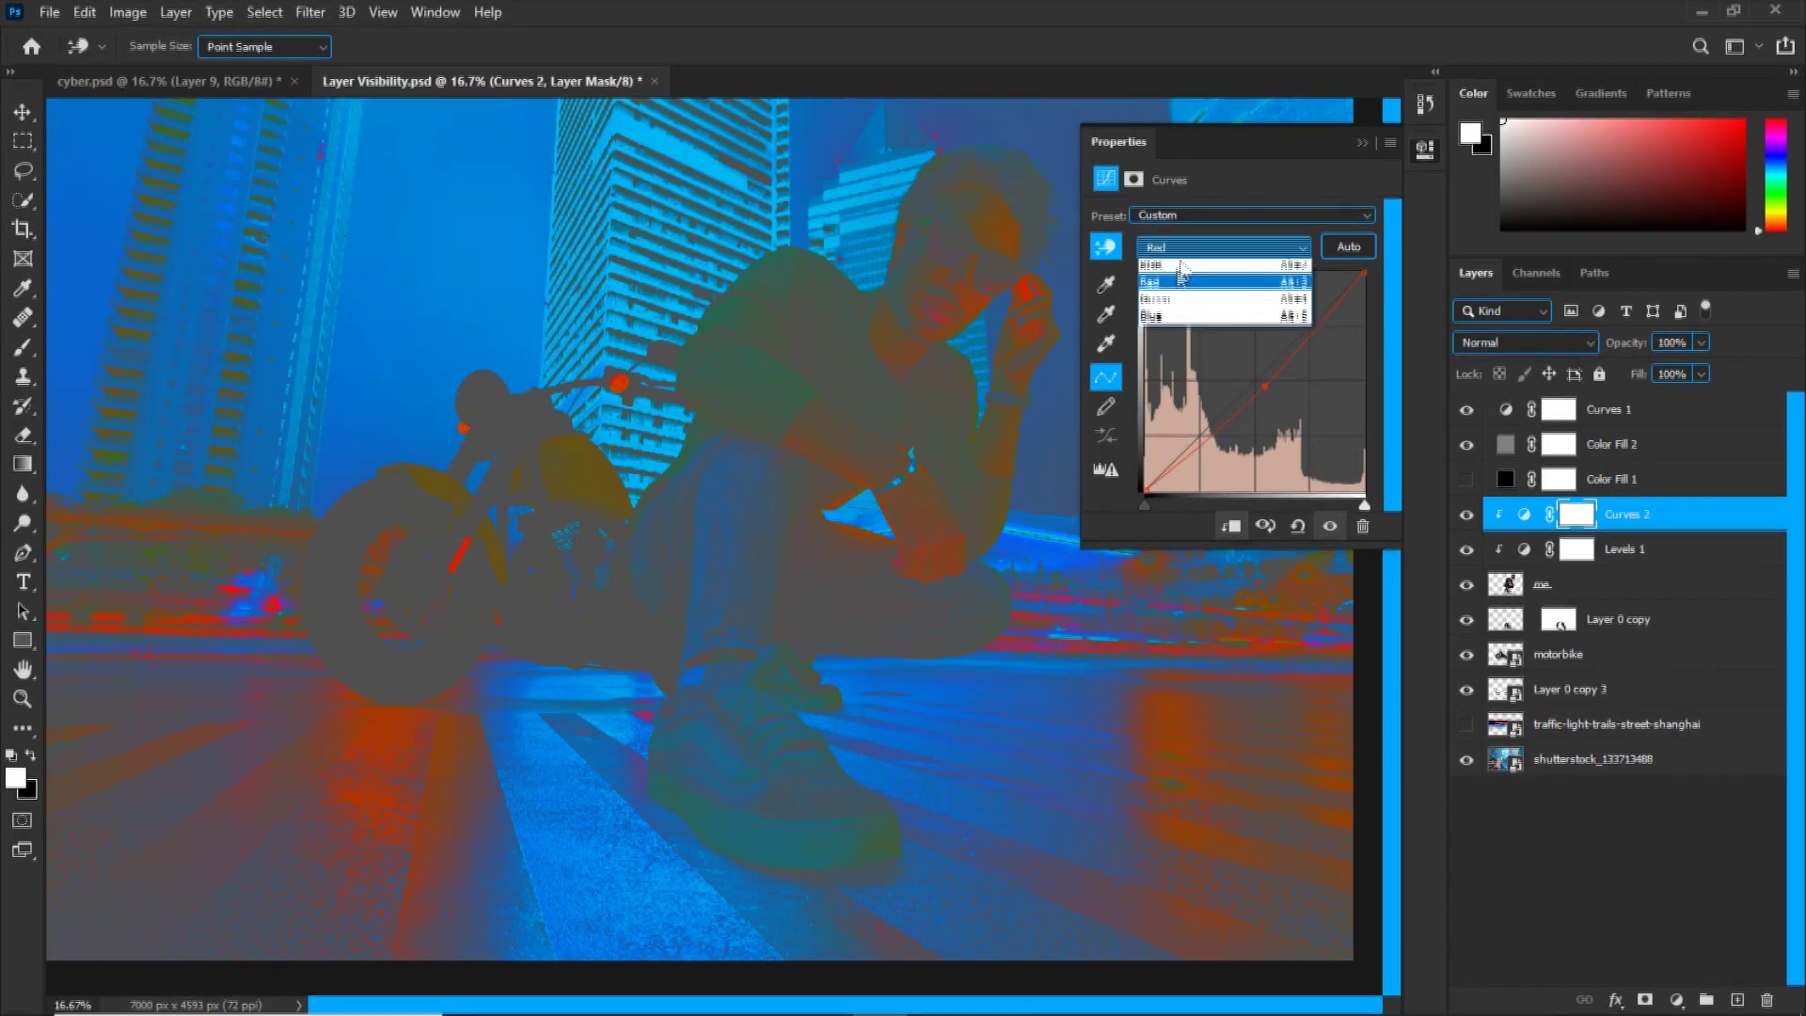
click(1166, 307)
click(1008, 235)
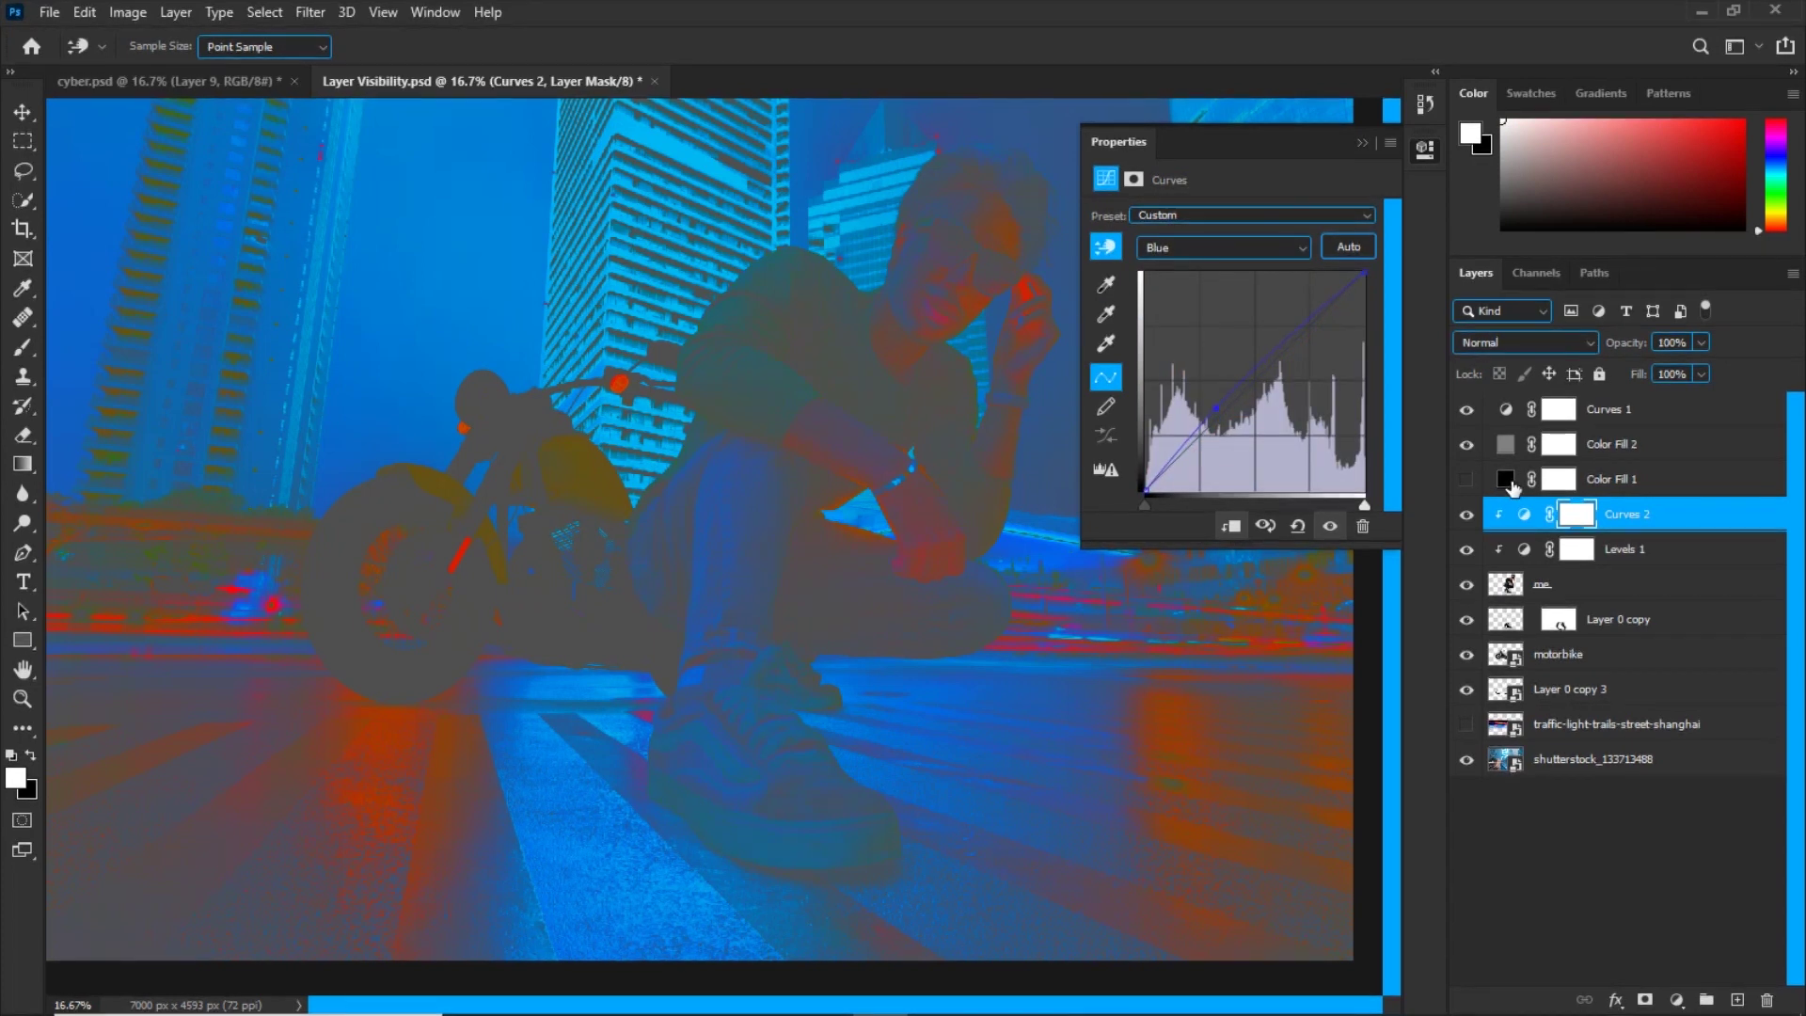
click(1468, 516)
click(1467, 515)
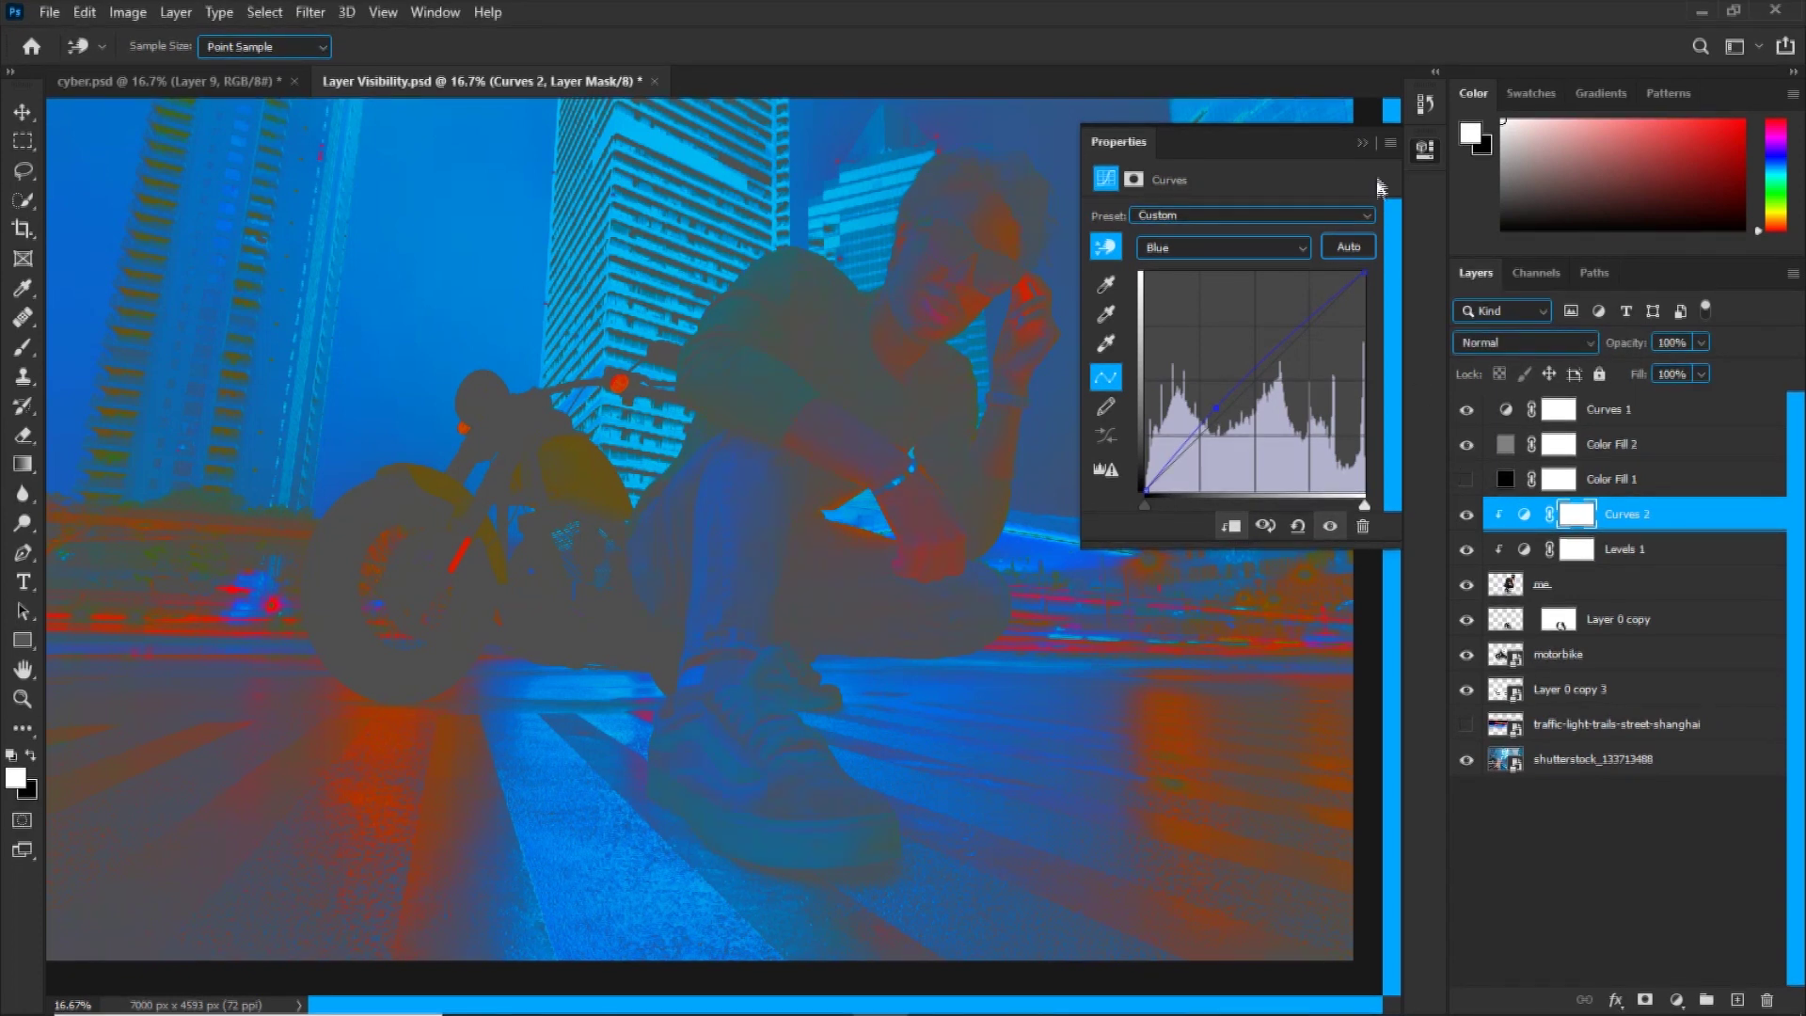
click(1363, 144)
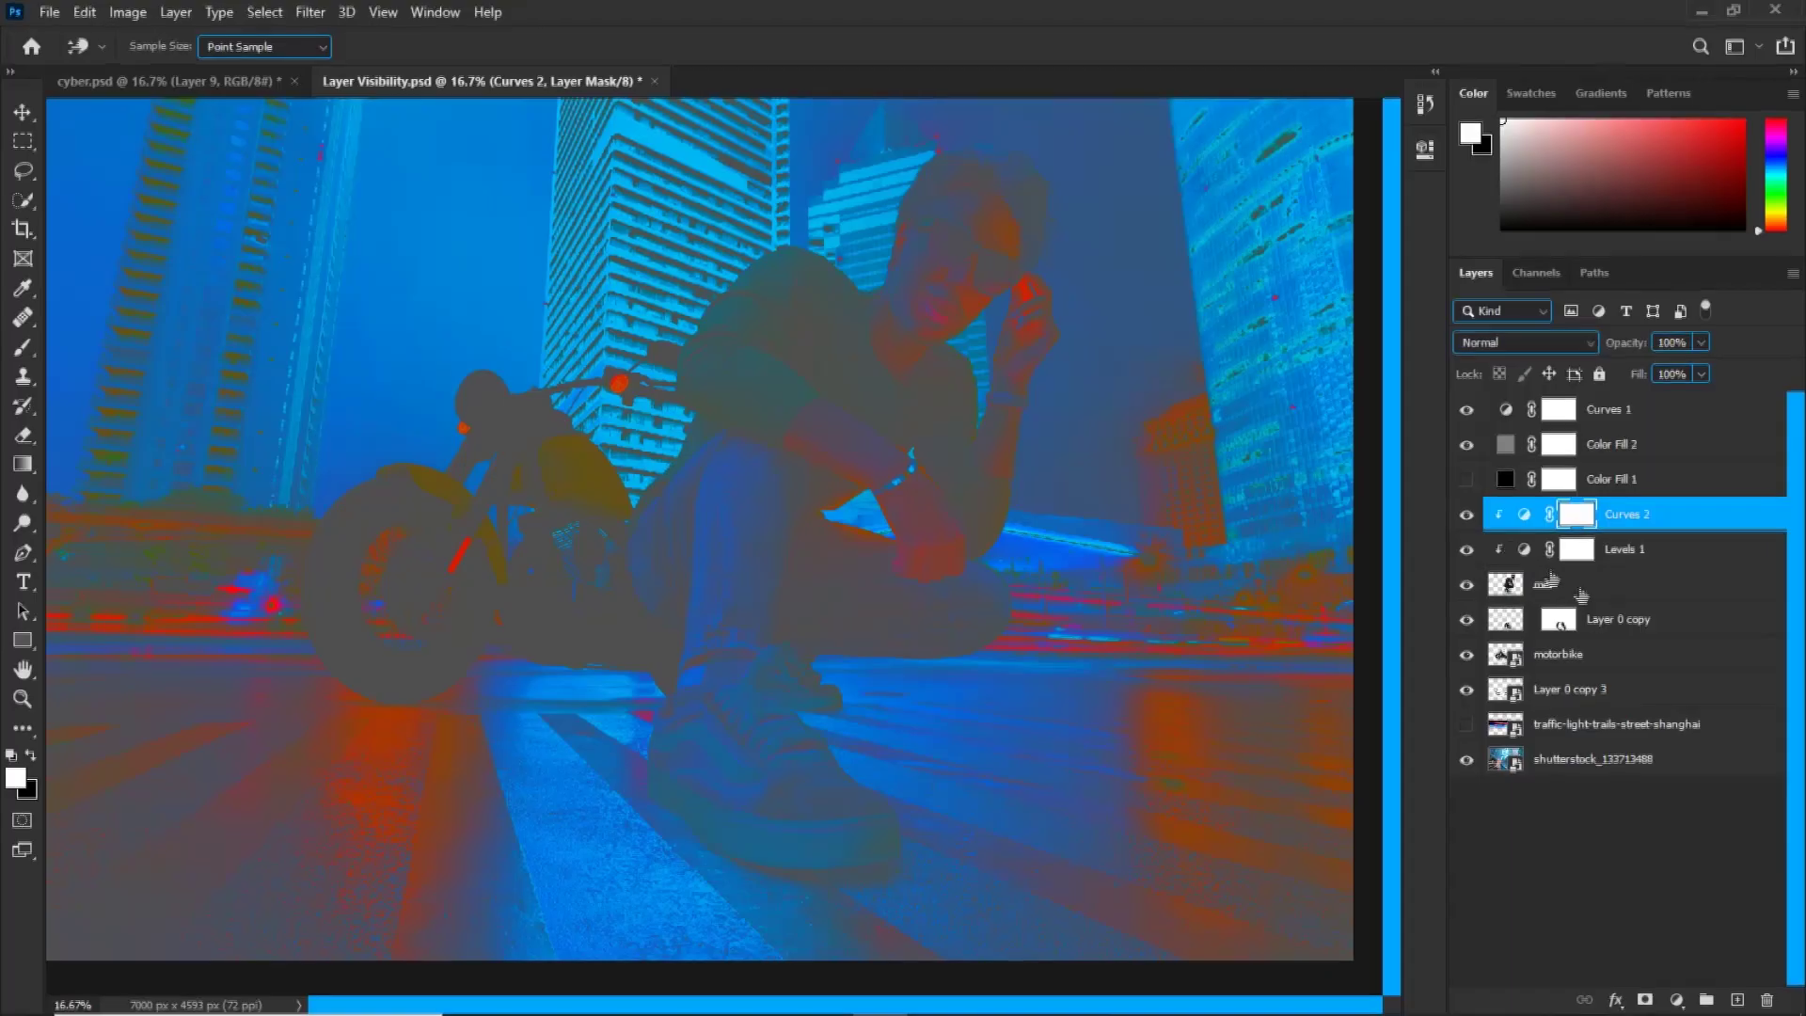
Clip a Curves adjustment to the motorbike layer, lowering its Red channel and fine-tuning its Blue channel to match the background.
click(1599, 656)
key(v)
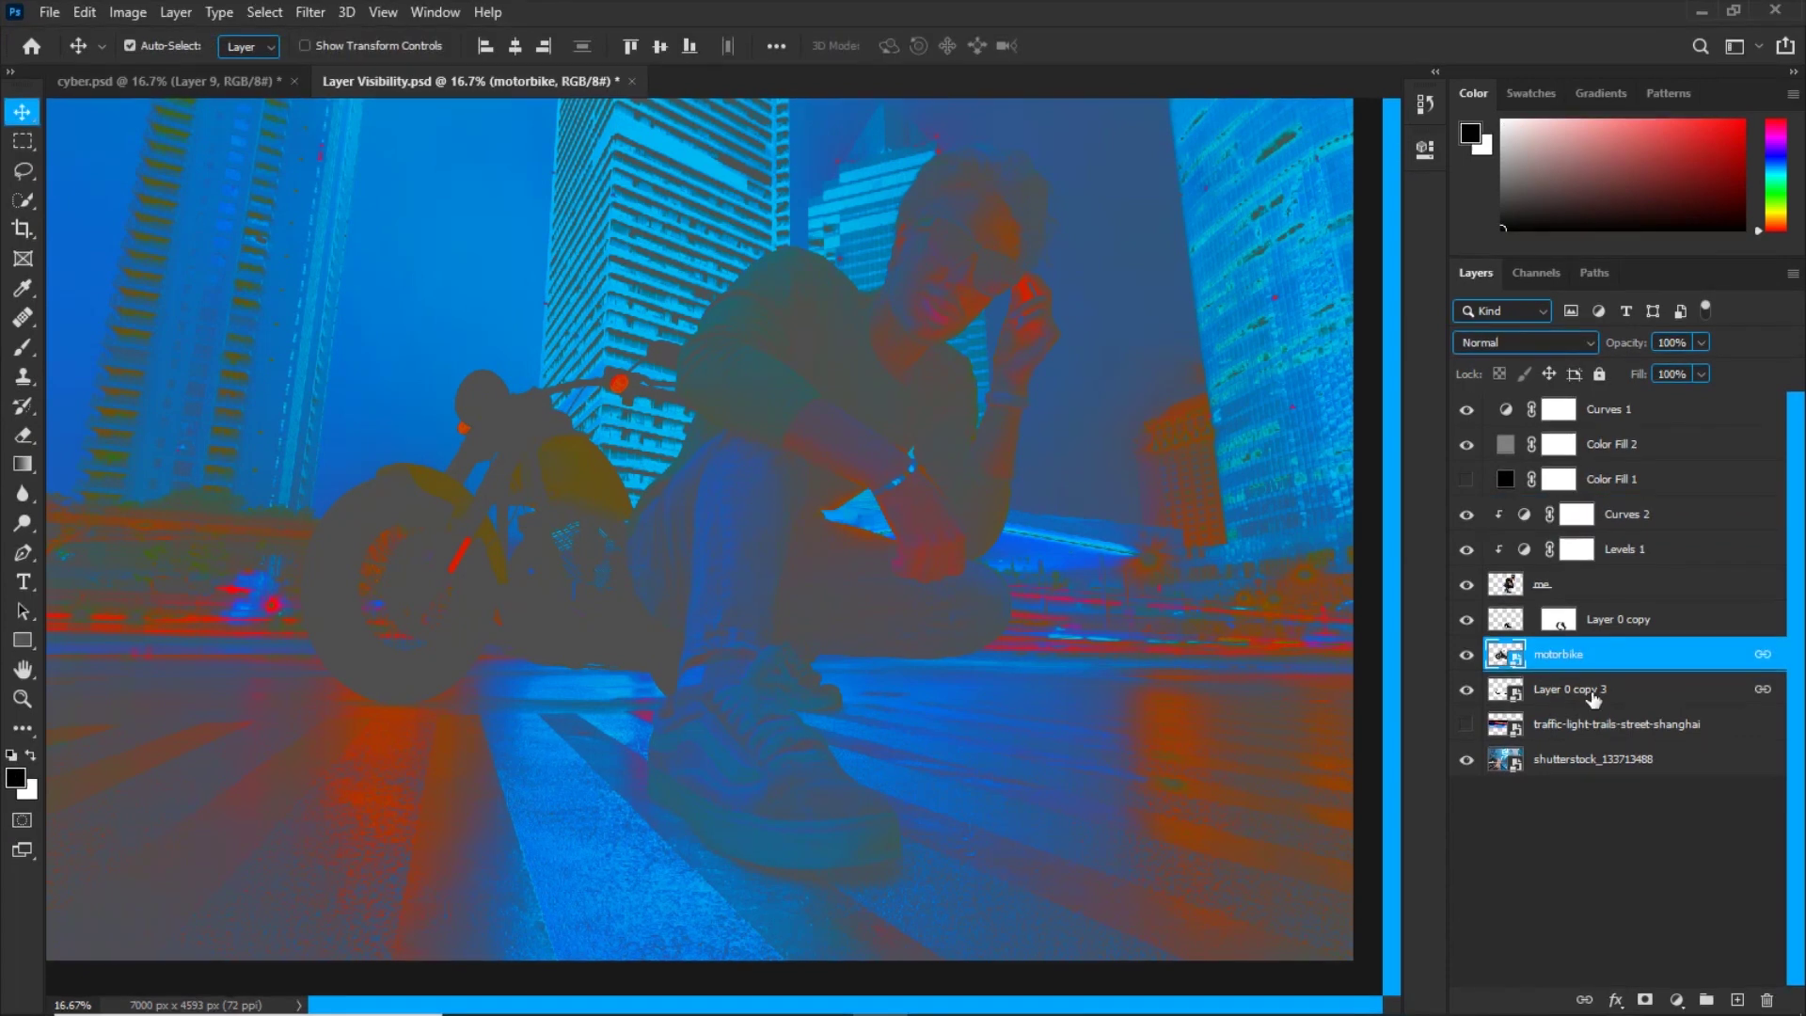
click(1676, 1000)
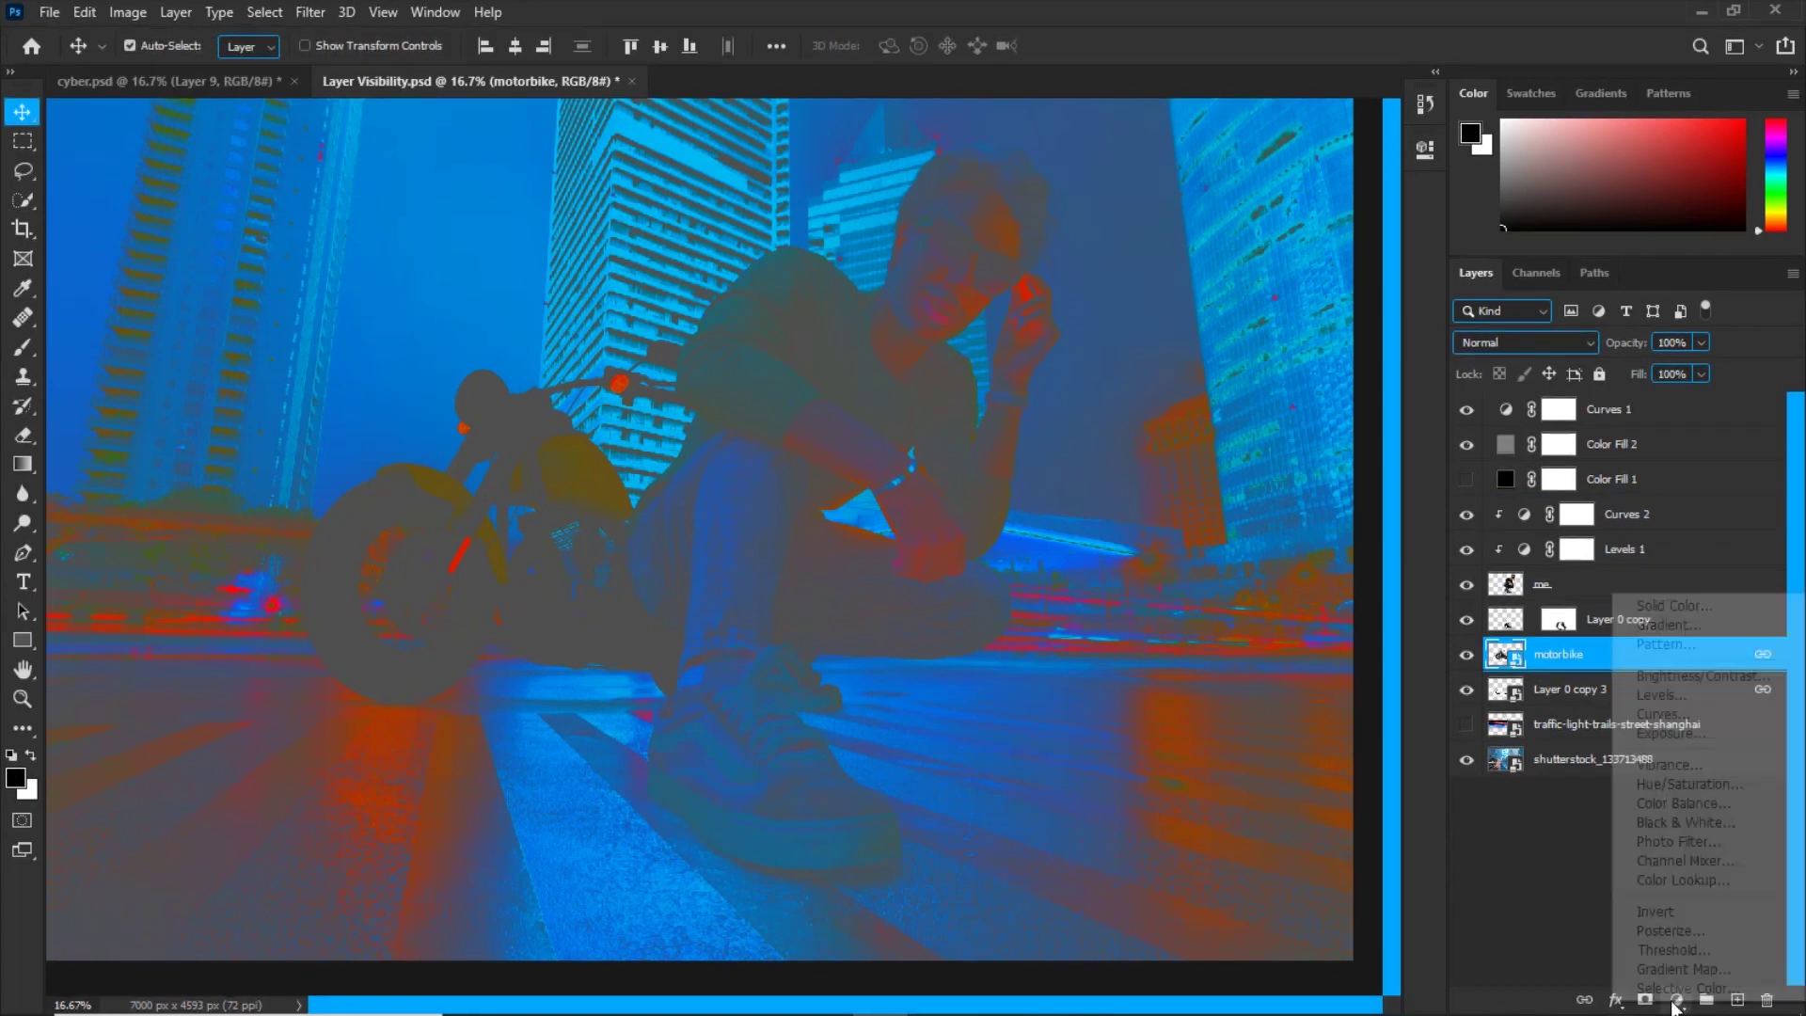
click(1663, 714)
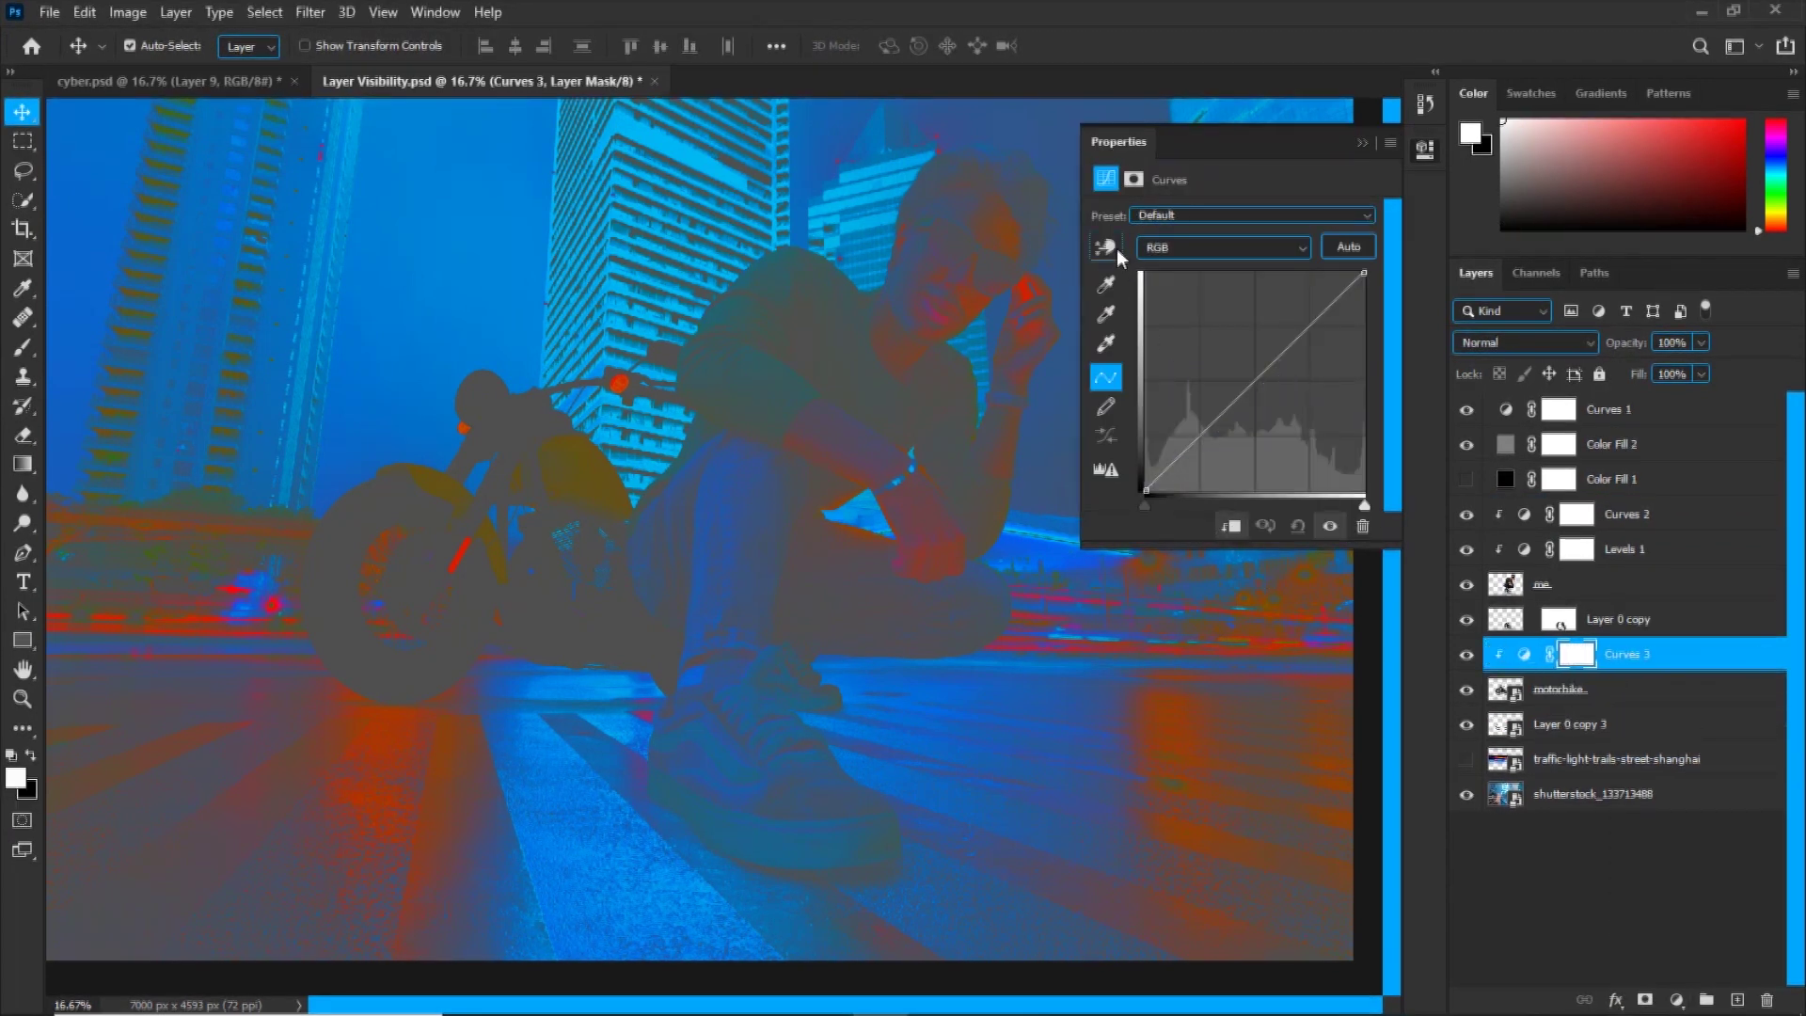
click(1105, 247)
click(1222, 247)
click(1162, 281)
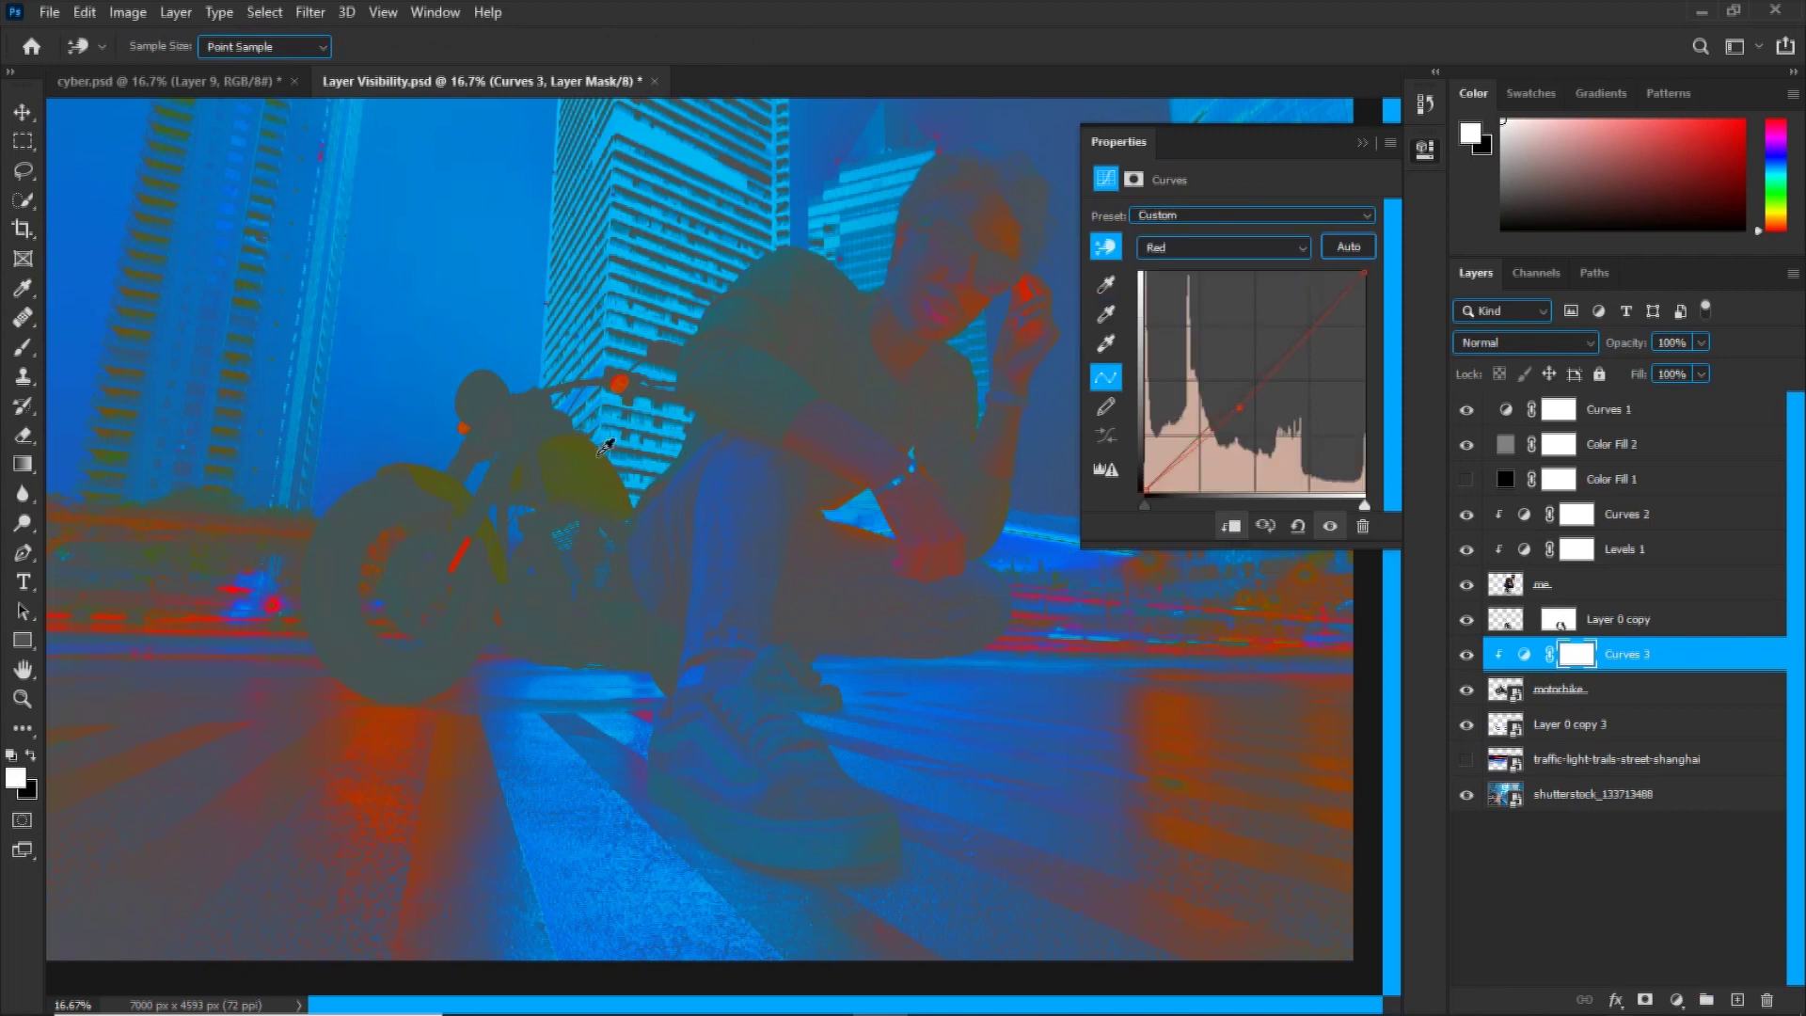
click(1164, 252)
click(1162, 315)
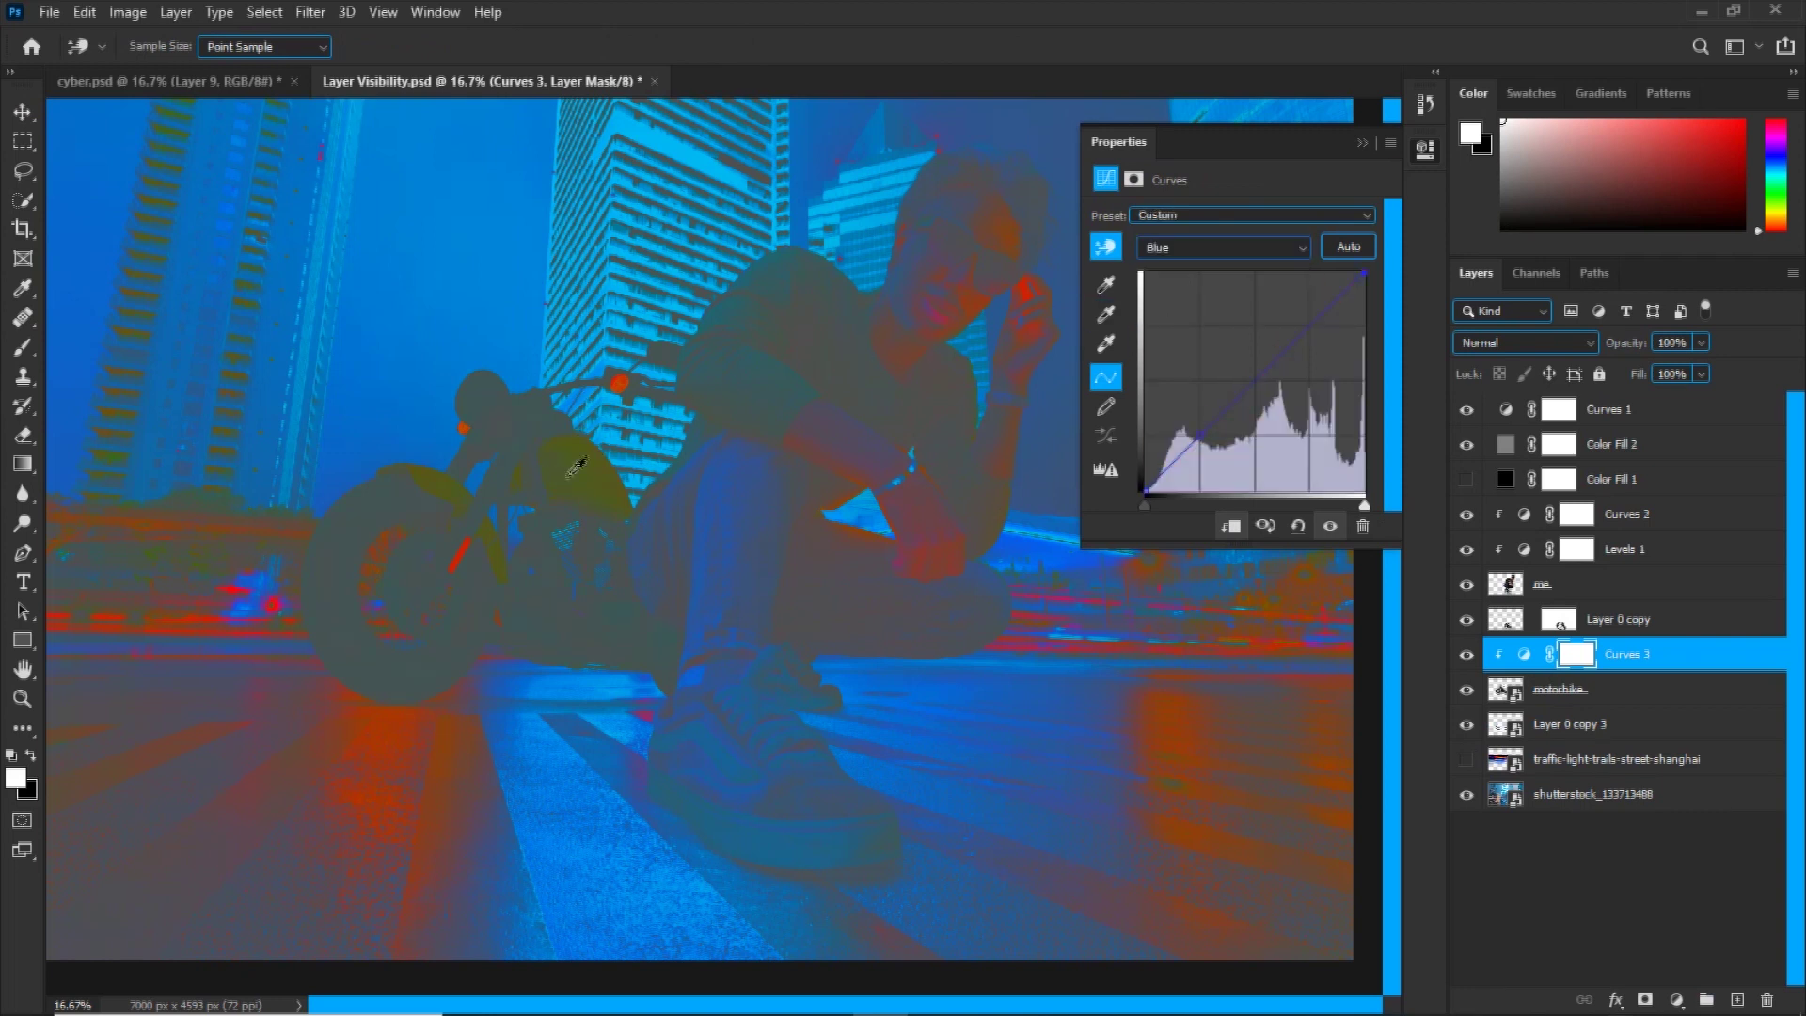
click(1361, 142)
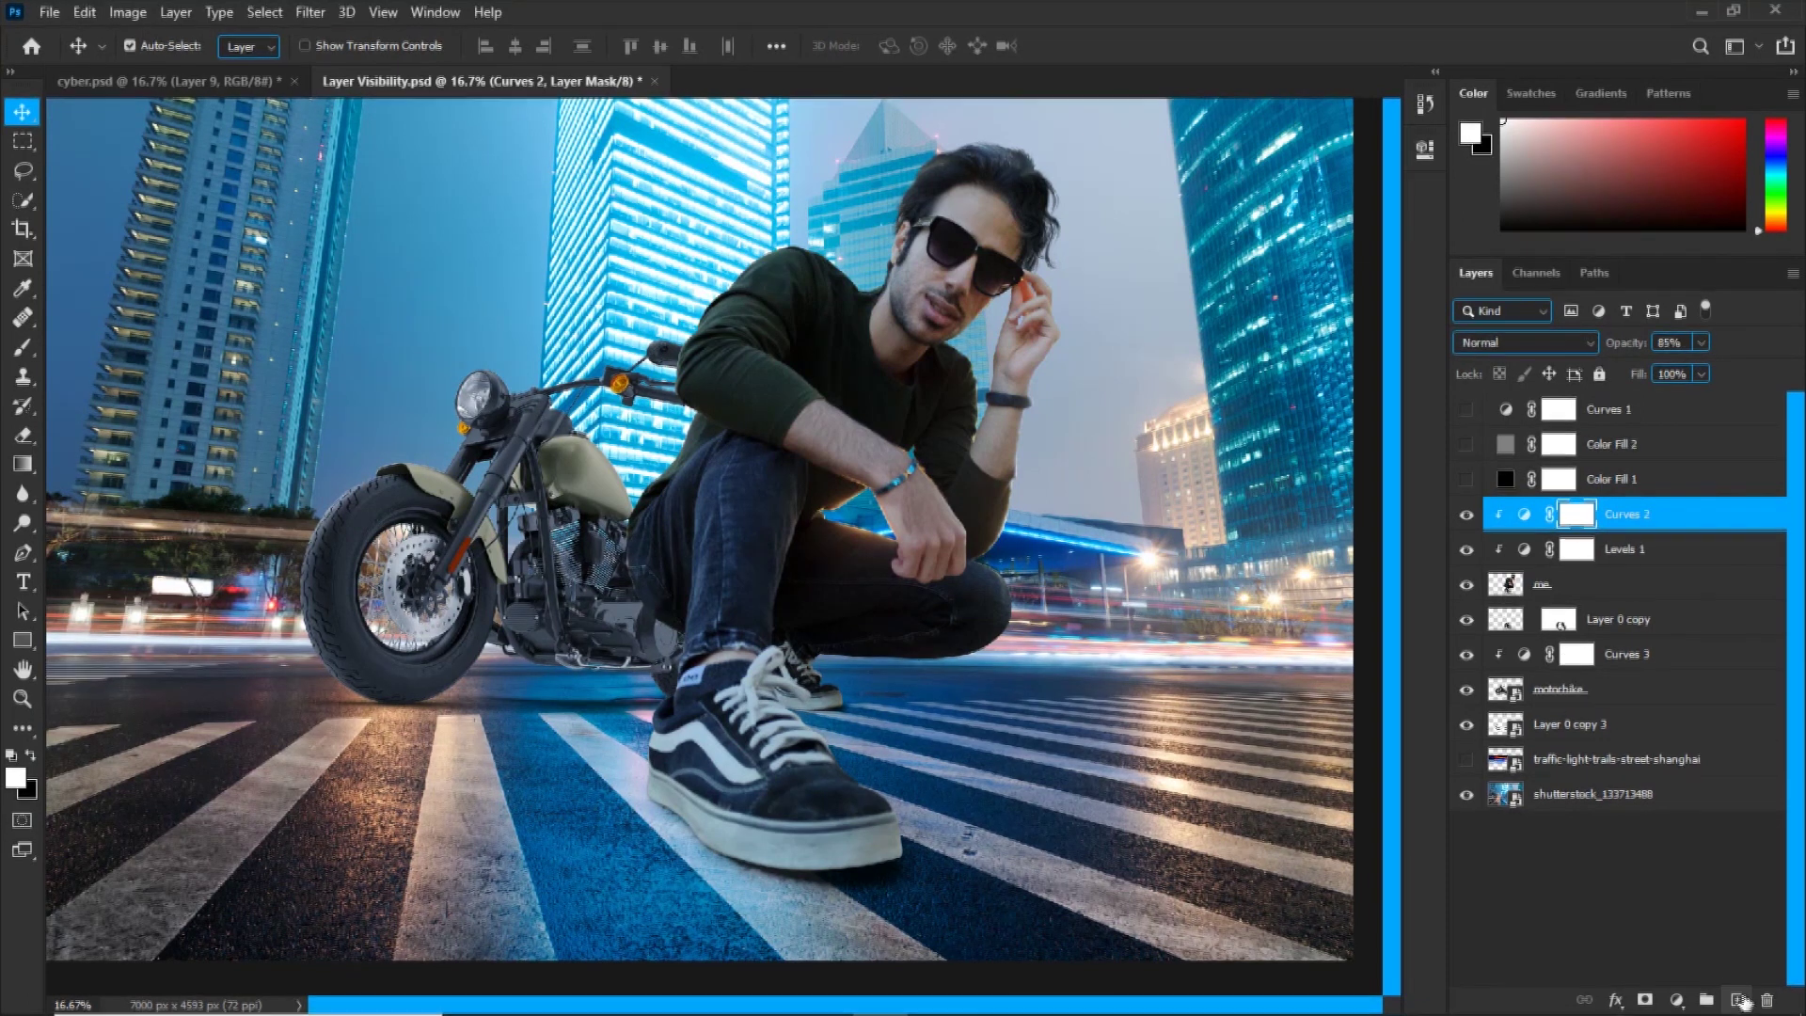
Add a new layer clipped to the man above Curves 2 and set its blend mode to Soft Light.
click(1739, 1000)
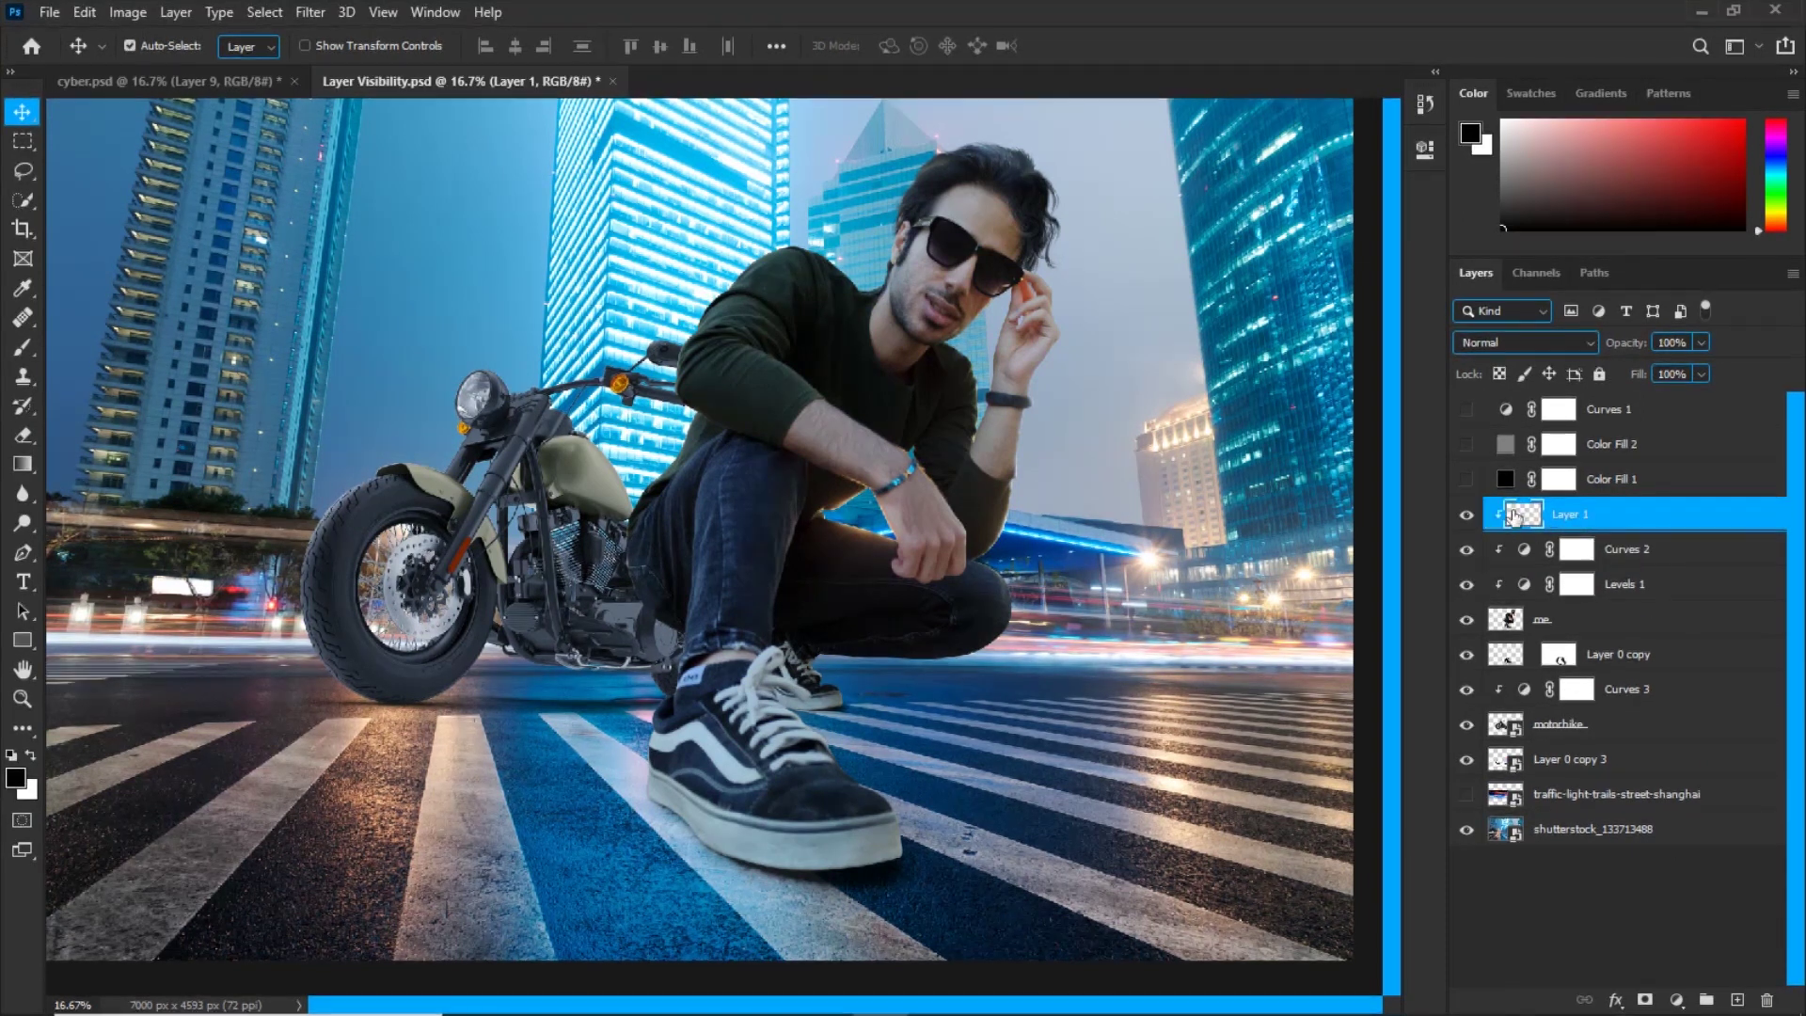
key(b)
click(1528, 343)
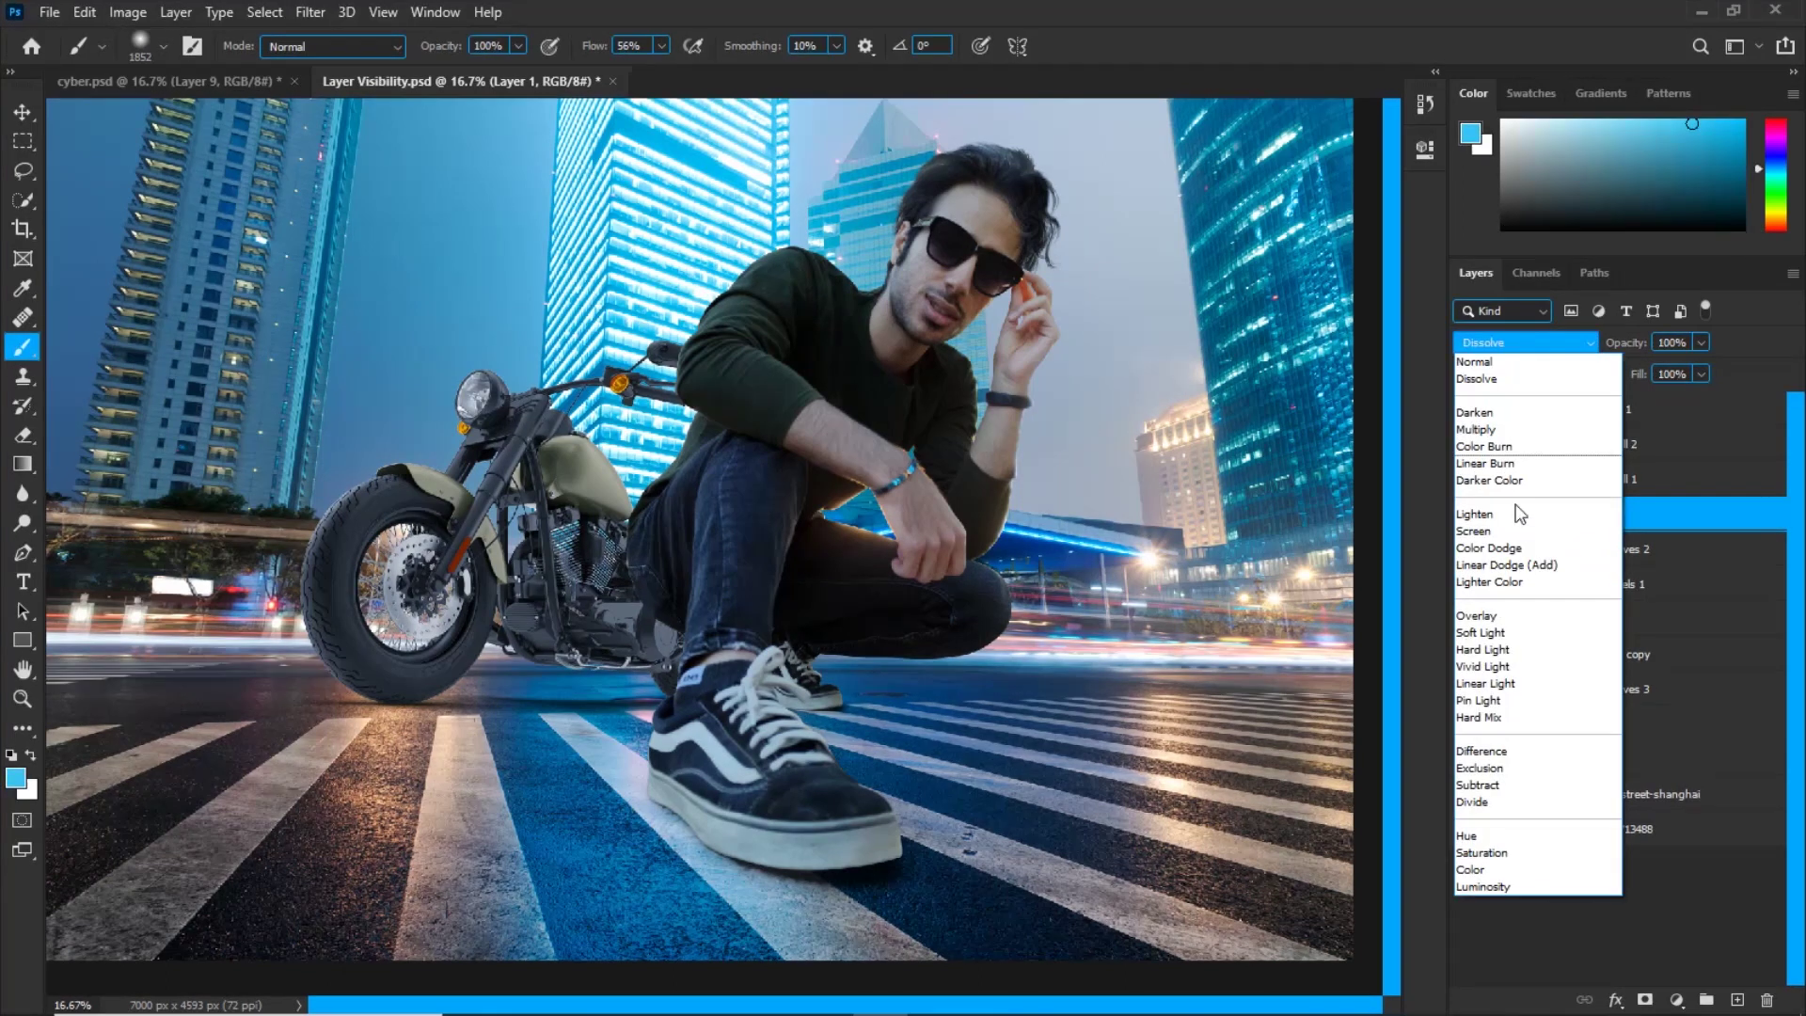
click(1491, 636)
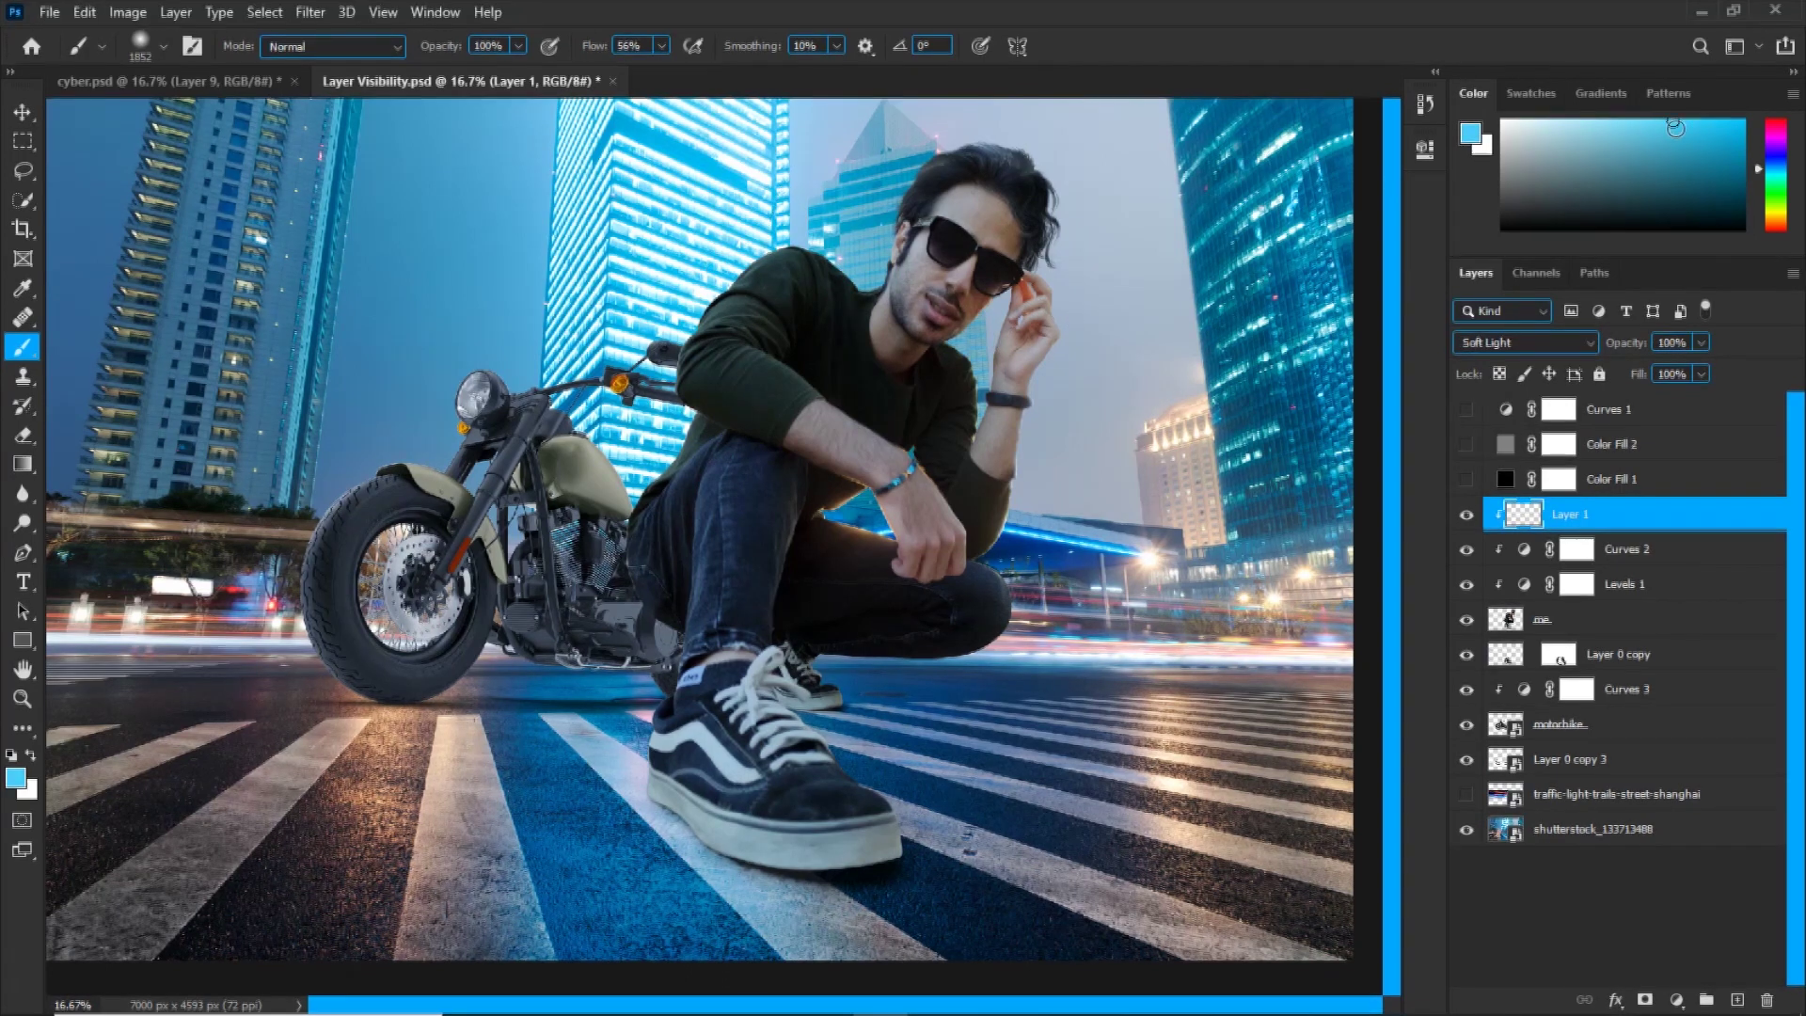
Paint saturated sky blue at 100% flow with a large soft brush over the man's shoulder and sleeve facing the lit building.
click(1706, 120)
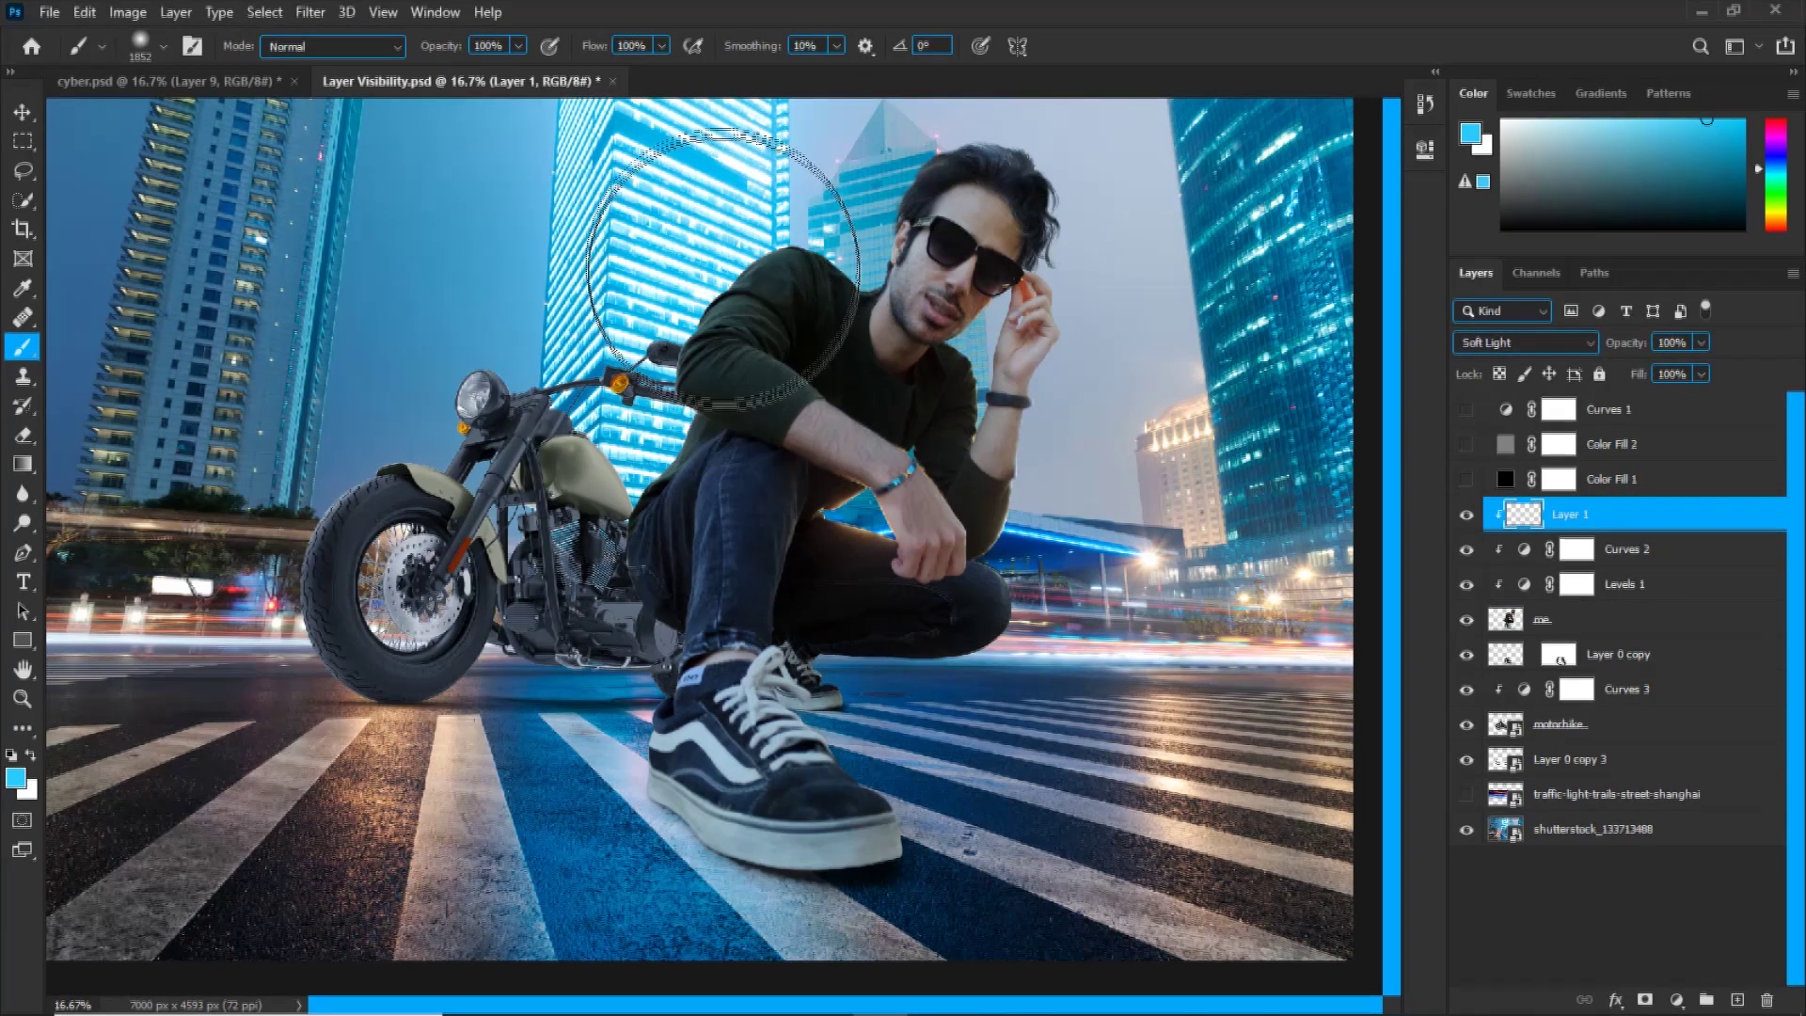
click(727, 280)
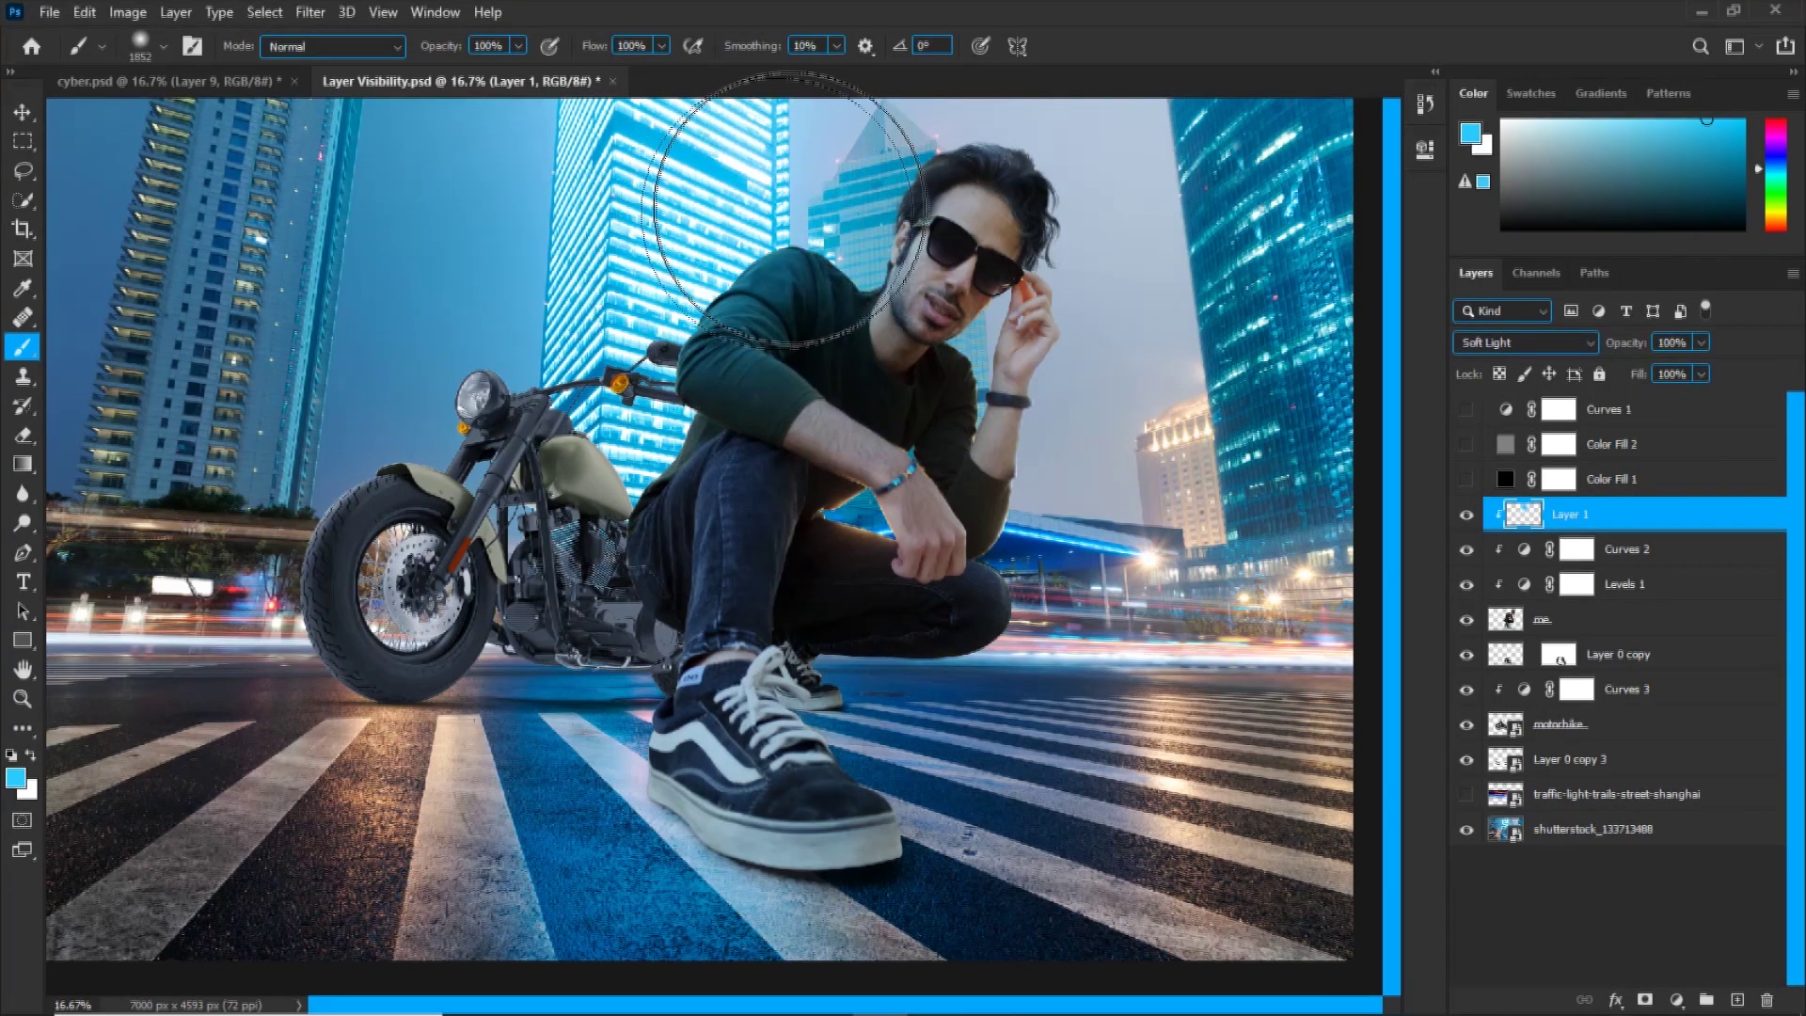
alt+right_click(810, 210)
drag(804, 218, 843, 241)
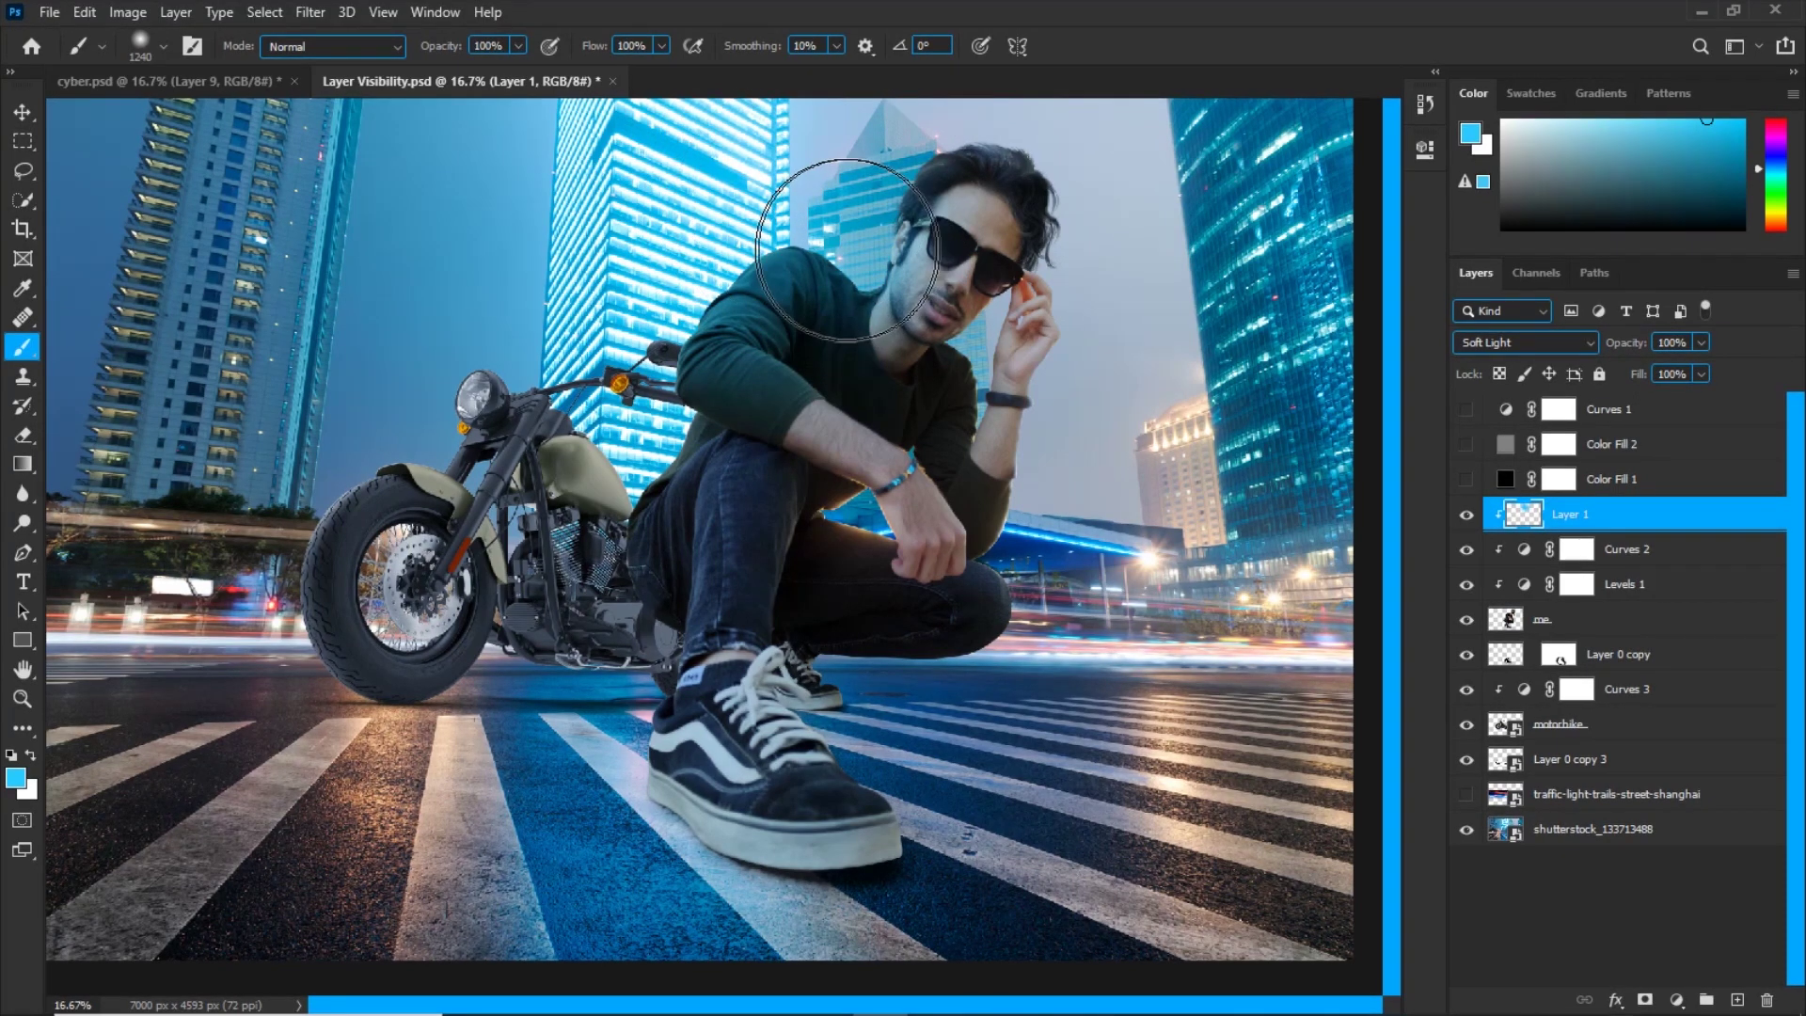
alt+right_click(587, 515)
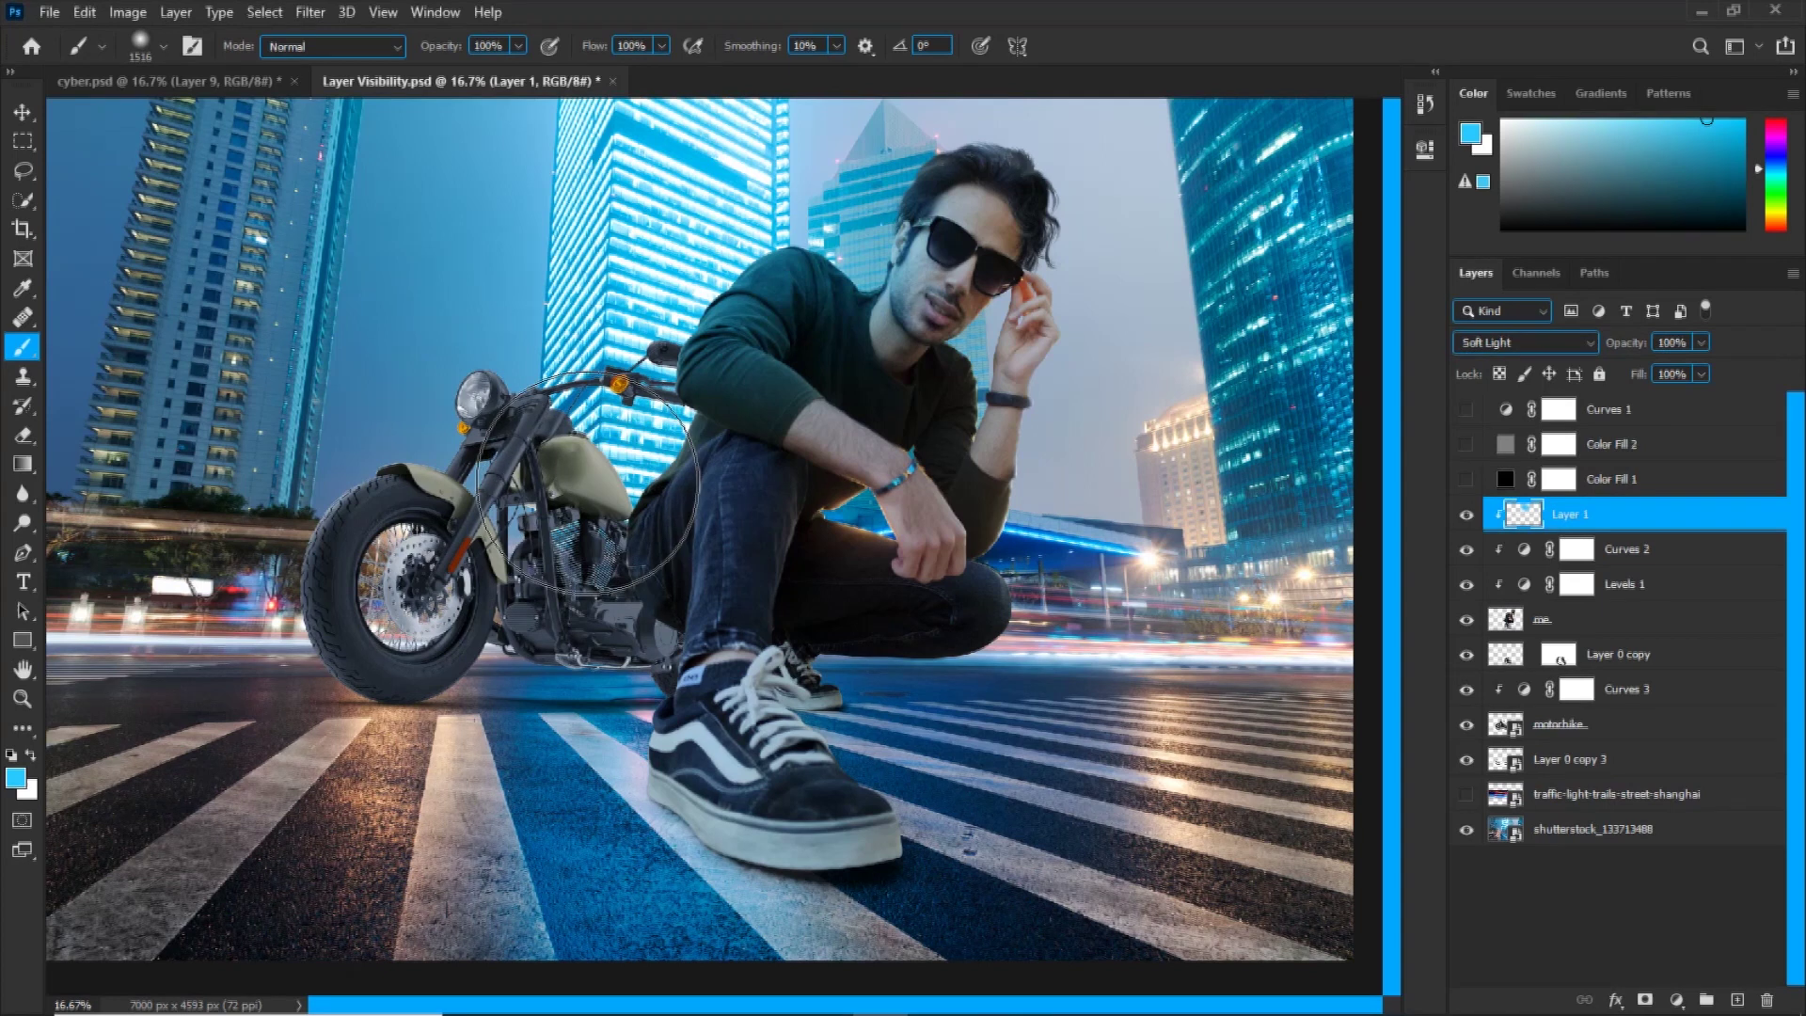
Sample the warm street-light color and paint it softly over the man's raised arm and the outer knee.
alt+click(1144, 559)
drag(1146, 387, 1091, 392)
drag(967, 358, 962, 363)
mouse_move(903, 693)
mouse_down()
mouse_move(926, 649)
mouse_move(1062, 564)
mouse_up()
Sample a pale blue from the lit building and lower the Soft Light layer's opacity to 45%, comparing it on and off.
alt+click(682, 270)
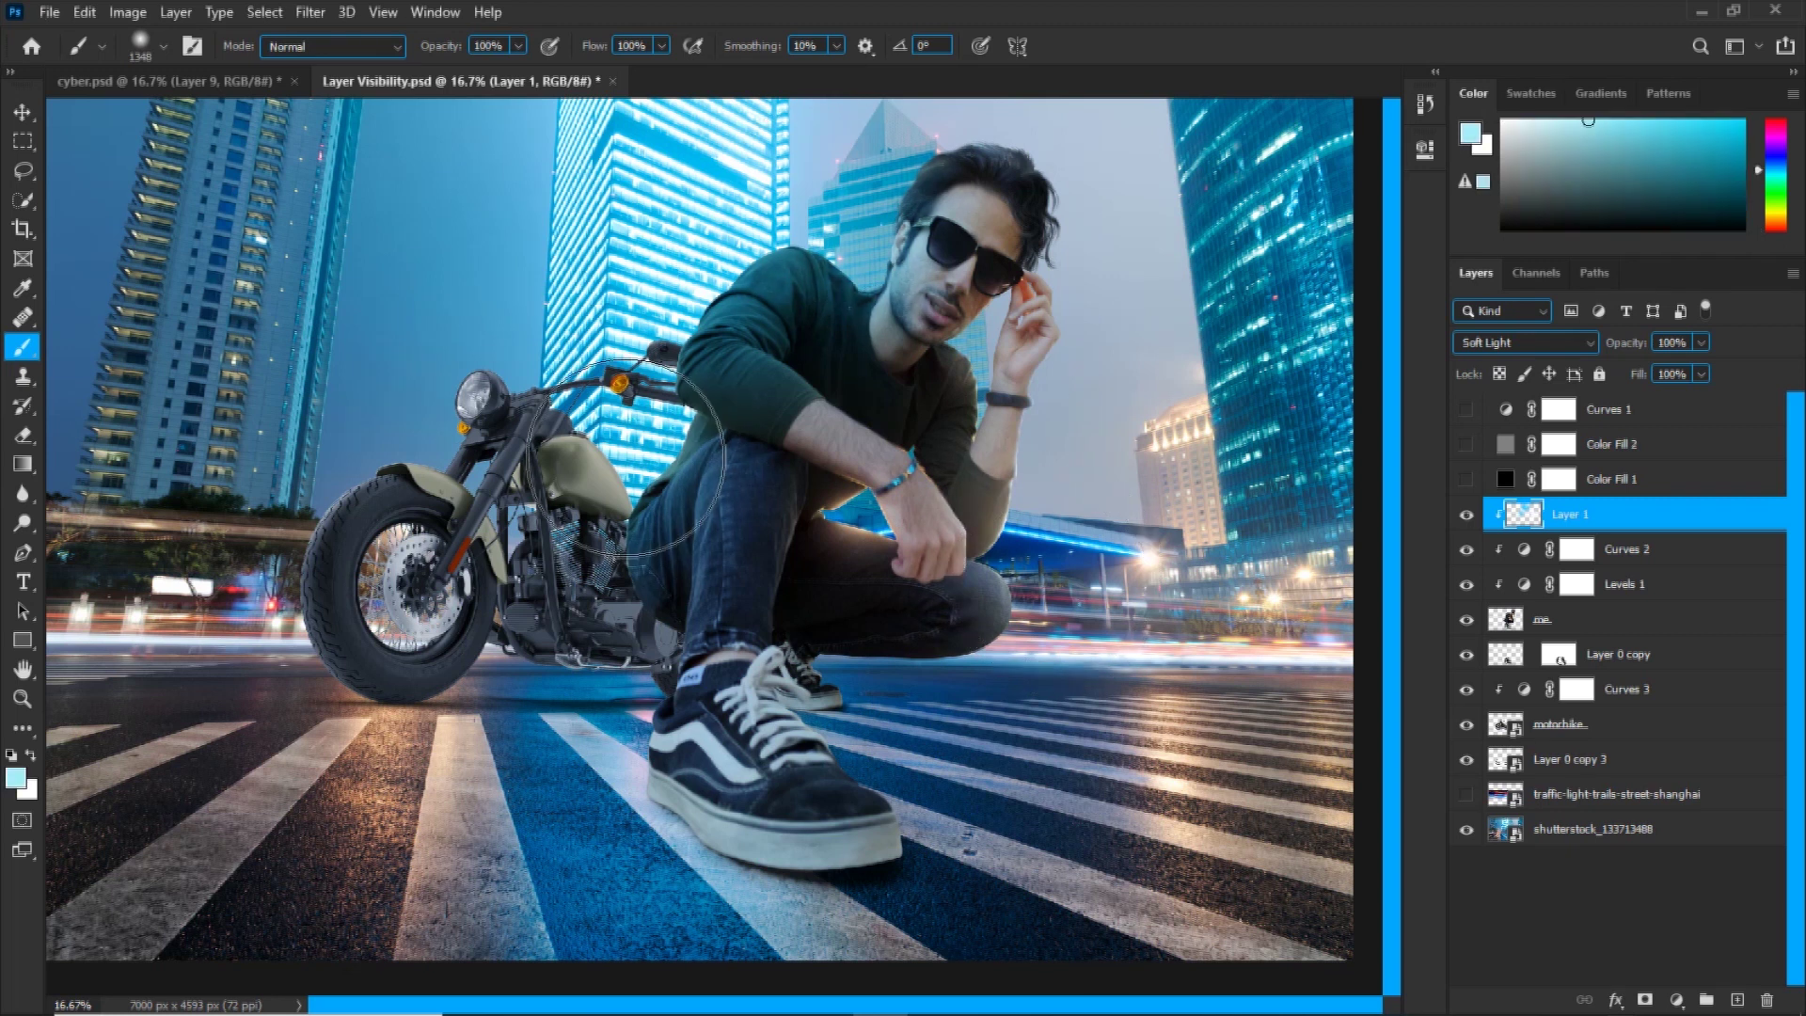
click(1467, 516)
click(1467, 516)
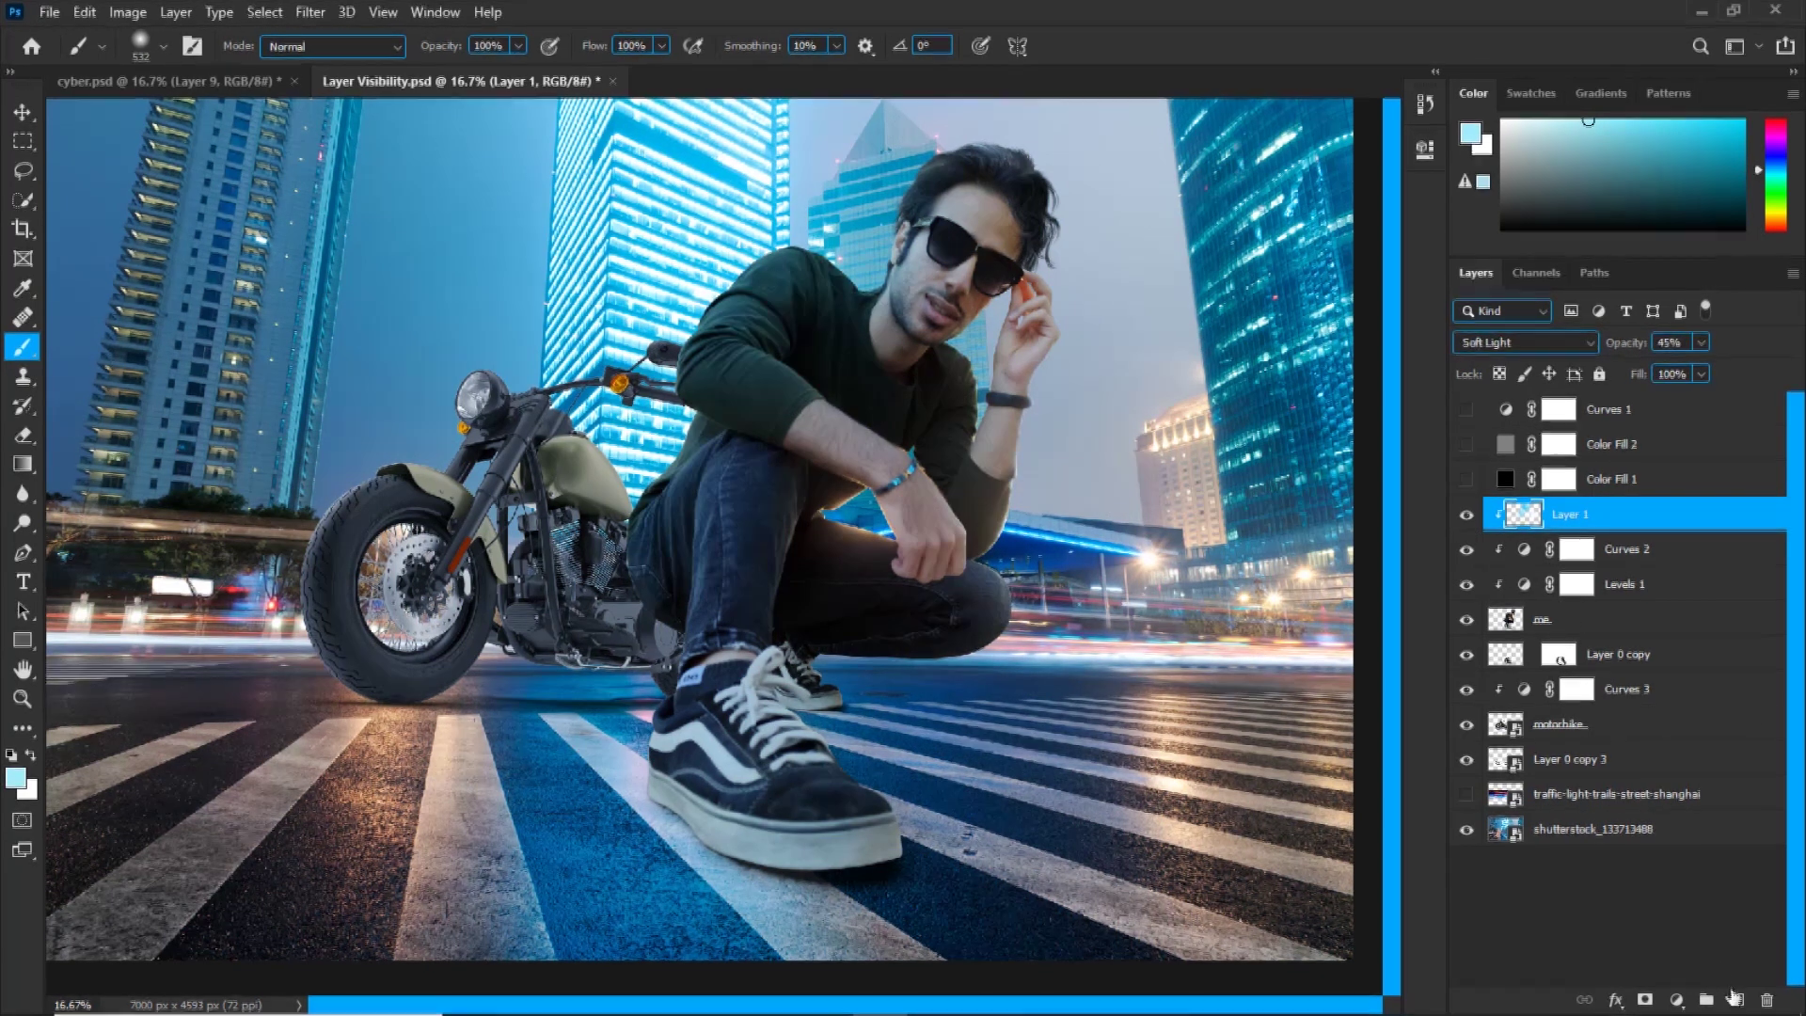
Add another new layer clipped to the man and shrink the brush to 90 px for working along his raised arm.
click(1735, 997)
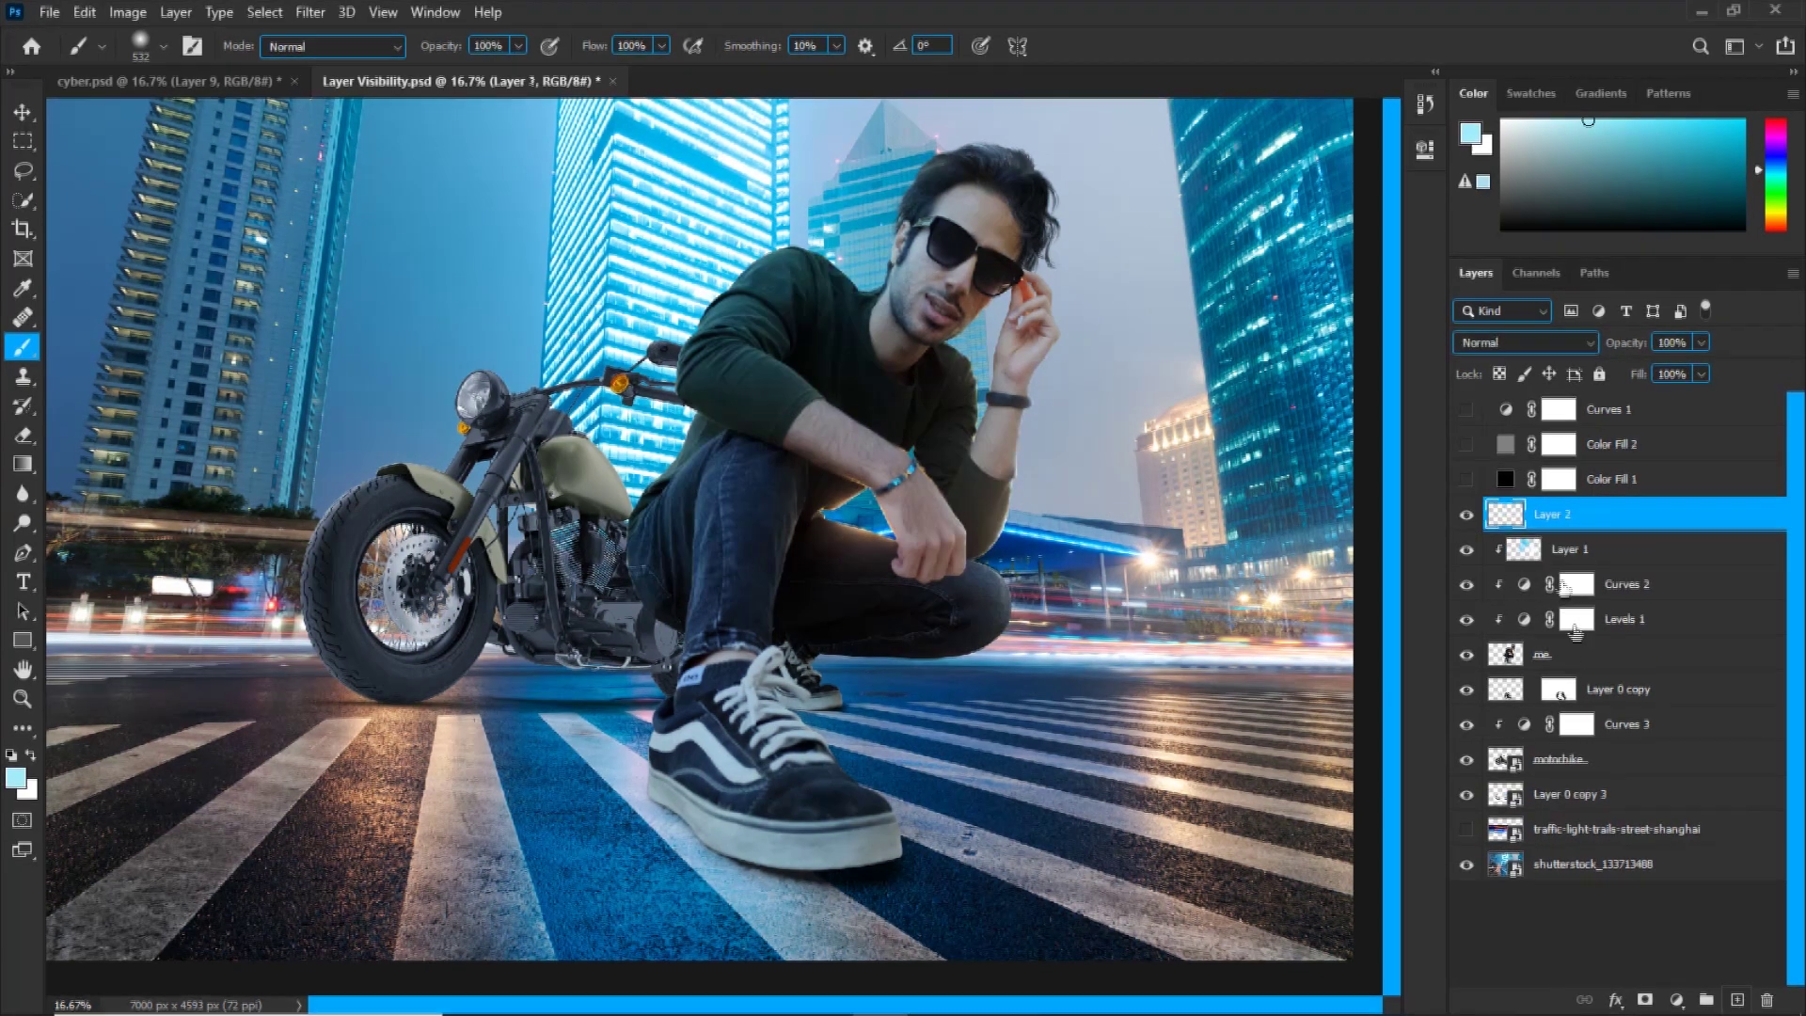
alt+click(1562, 520)
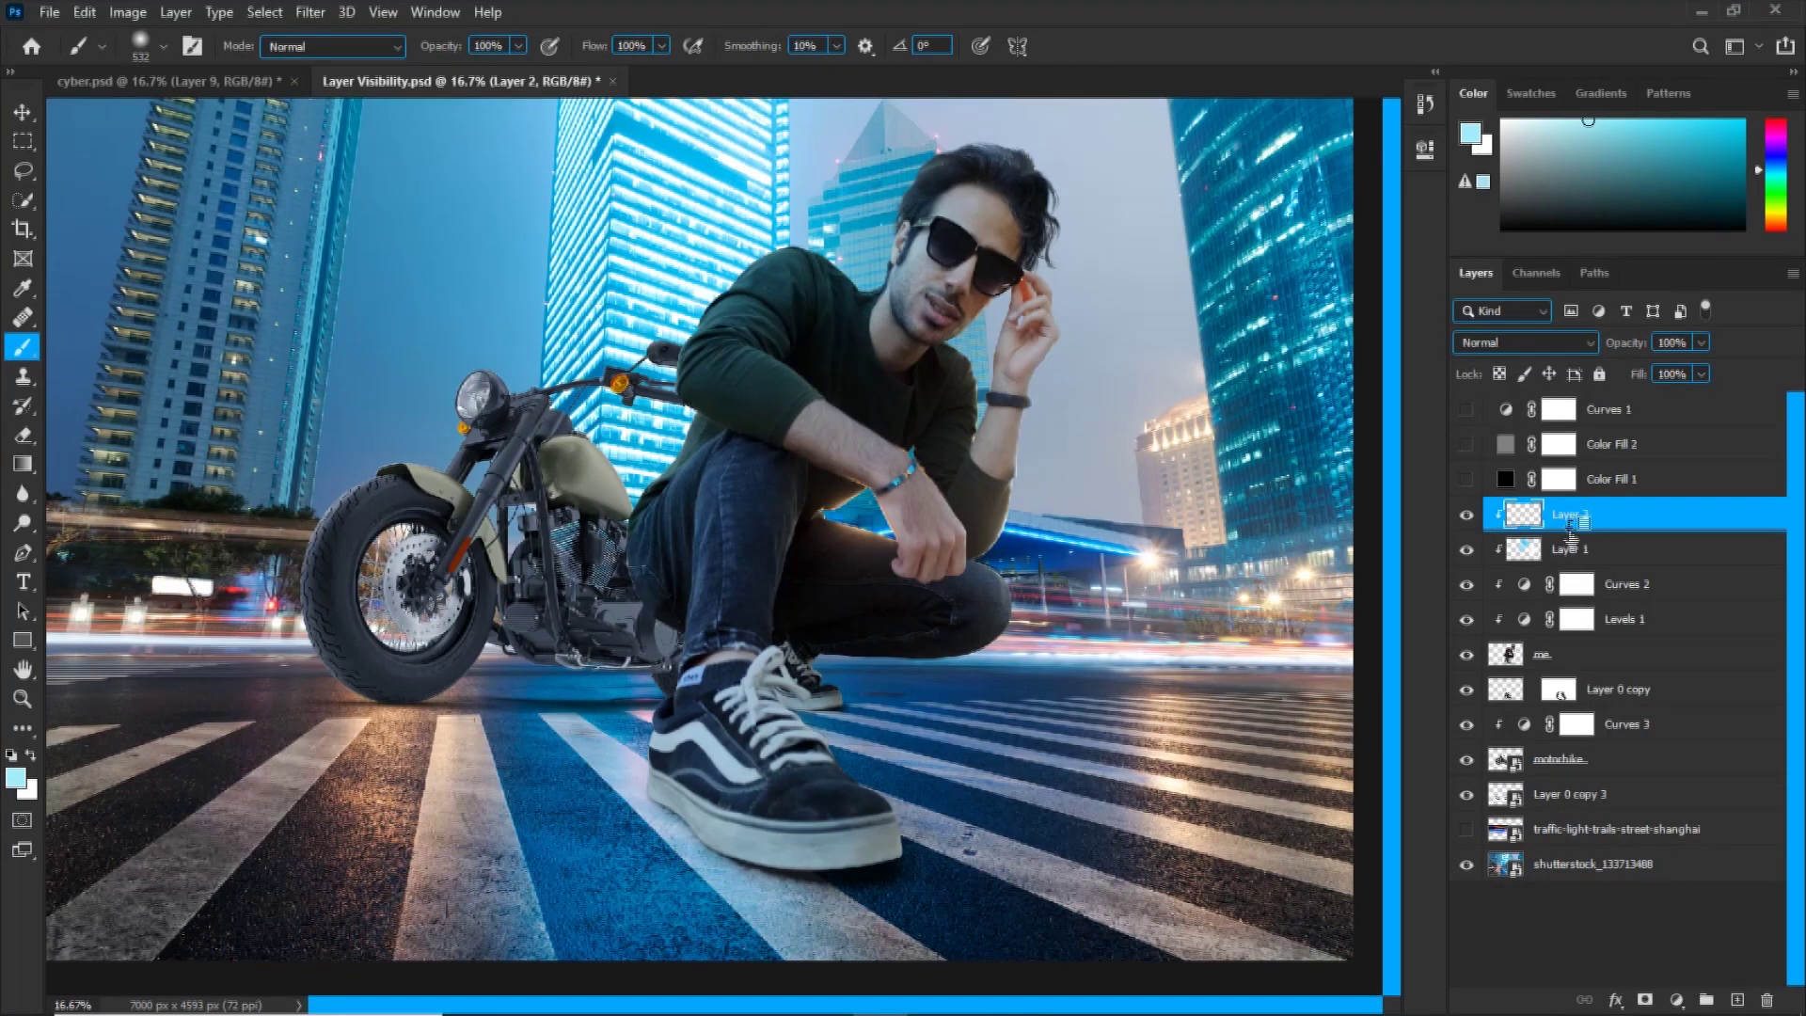
key(ctrl+plus)
key(ctrl+plus)
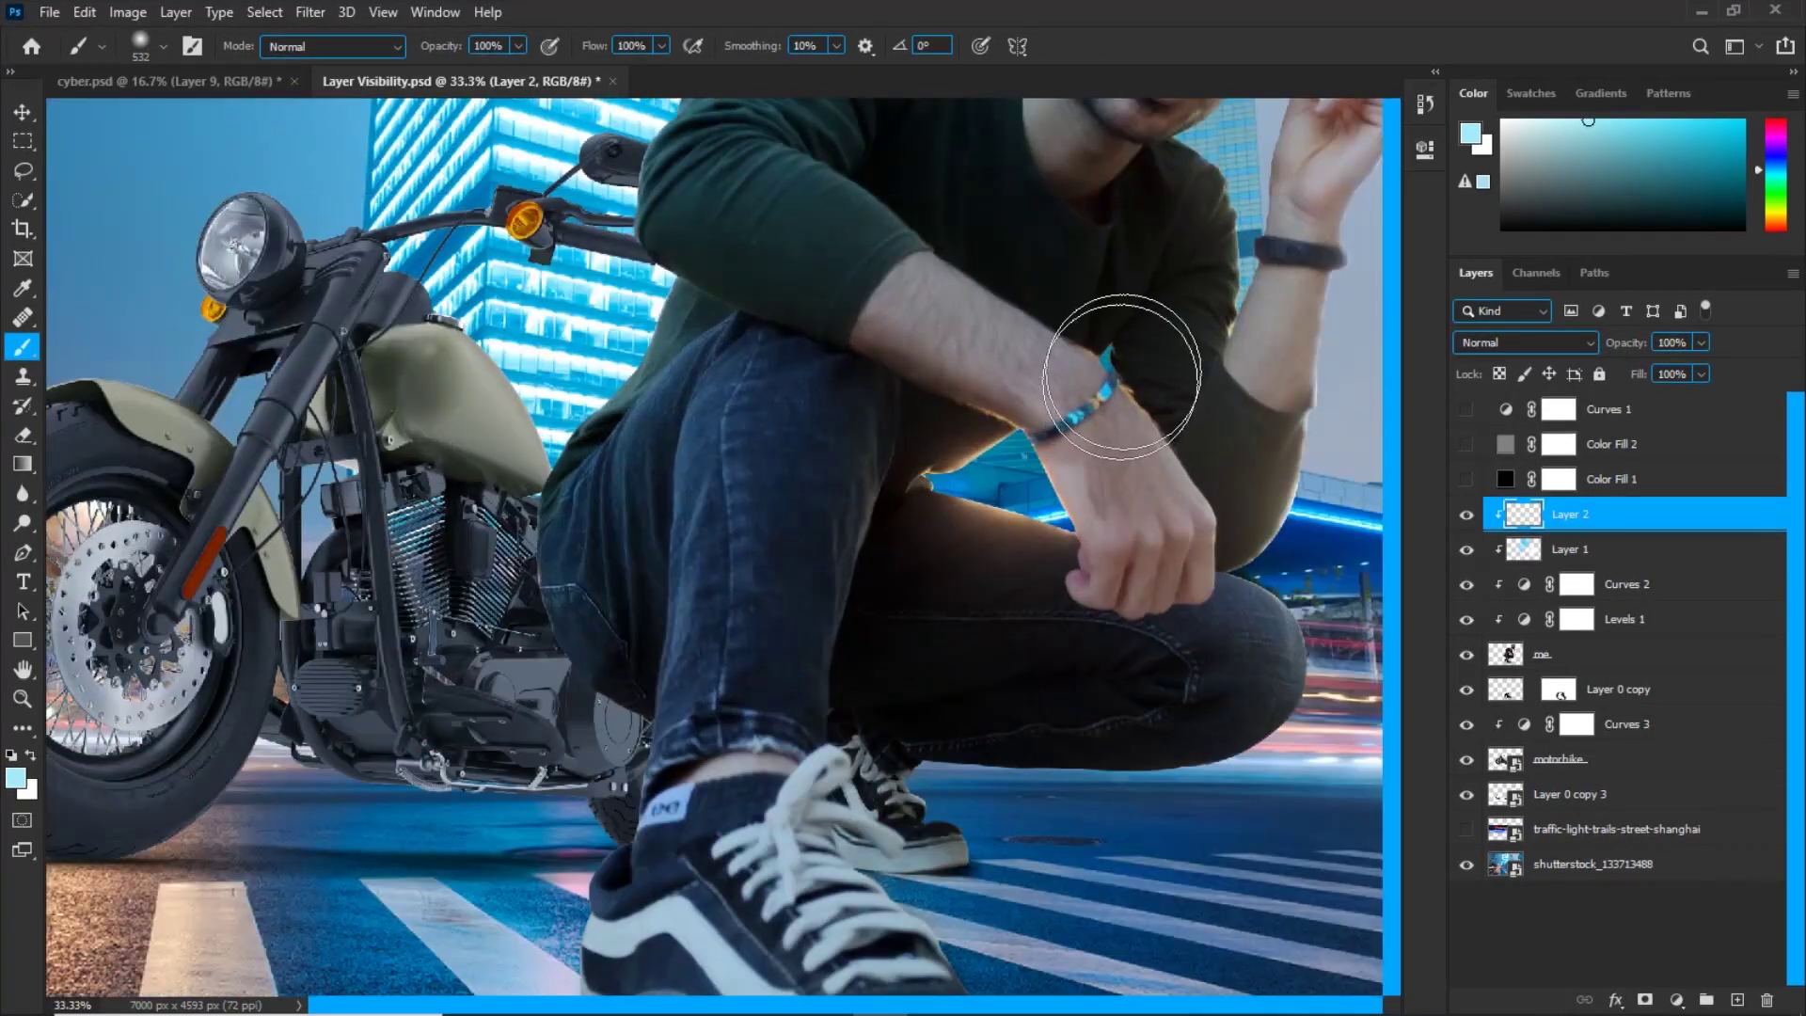
drag(580, 540, 508, 552)
key(ctrl+plus)
drag(675, 653, 726, 604)
key(bracketleft)
key(bracketleft)
key(bracketleft)
key(bracketleft)
key(bracketleft)
key(bracketleft)
key(bracketleft)
key(bracketleft)
key(bracketleft)
key(bracketleft)
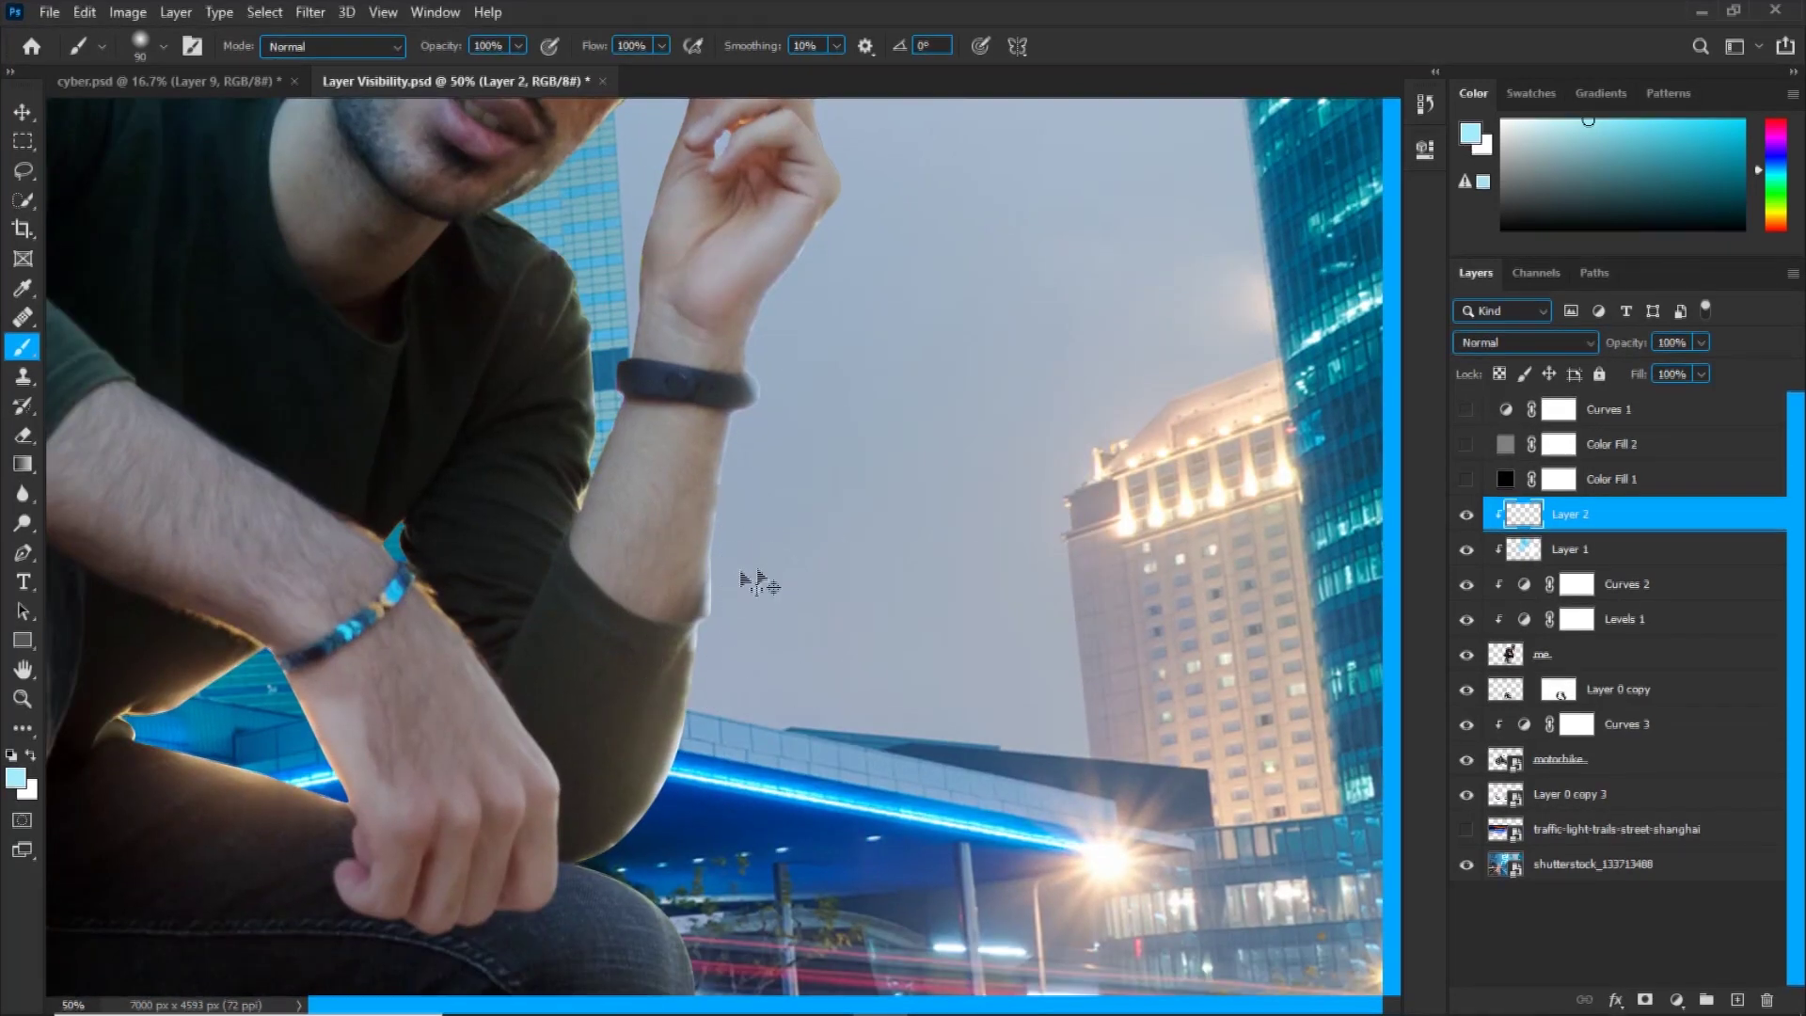
key(ctrl+plus)
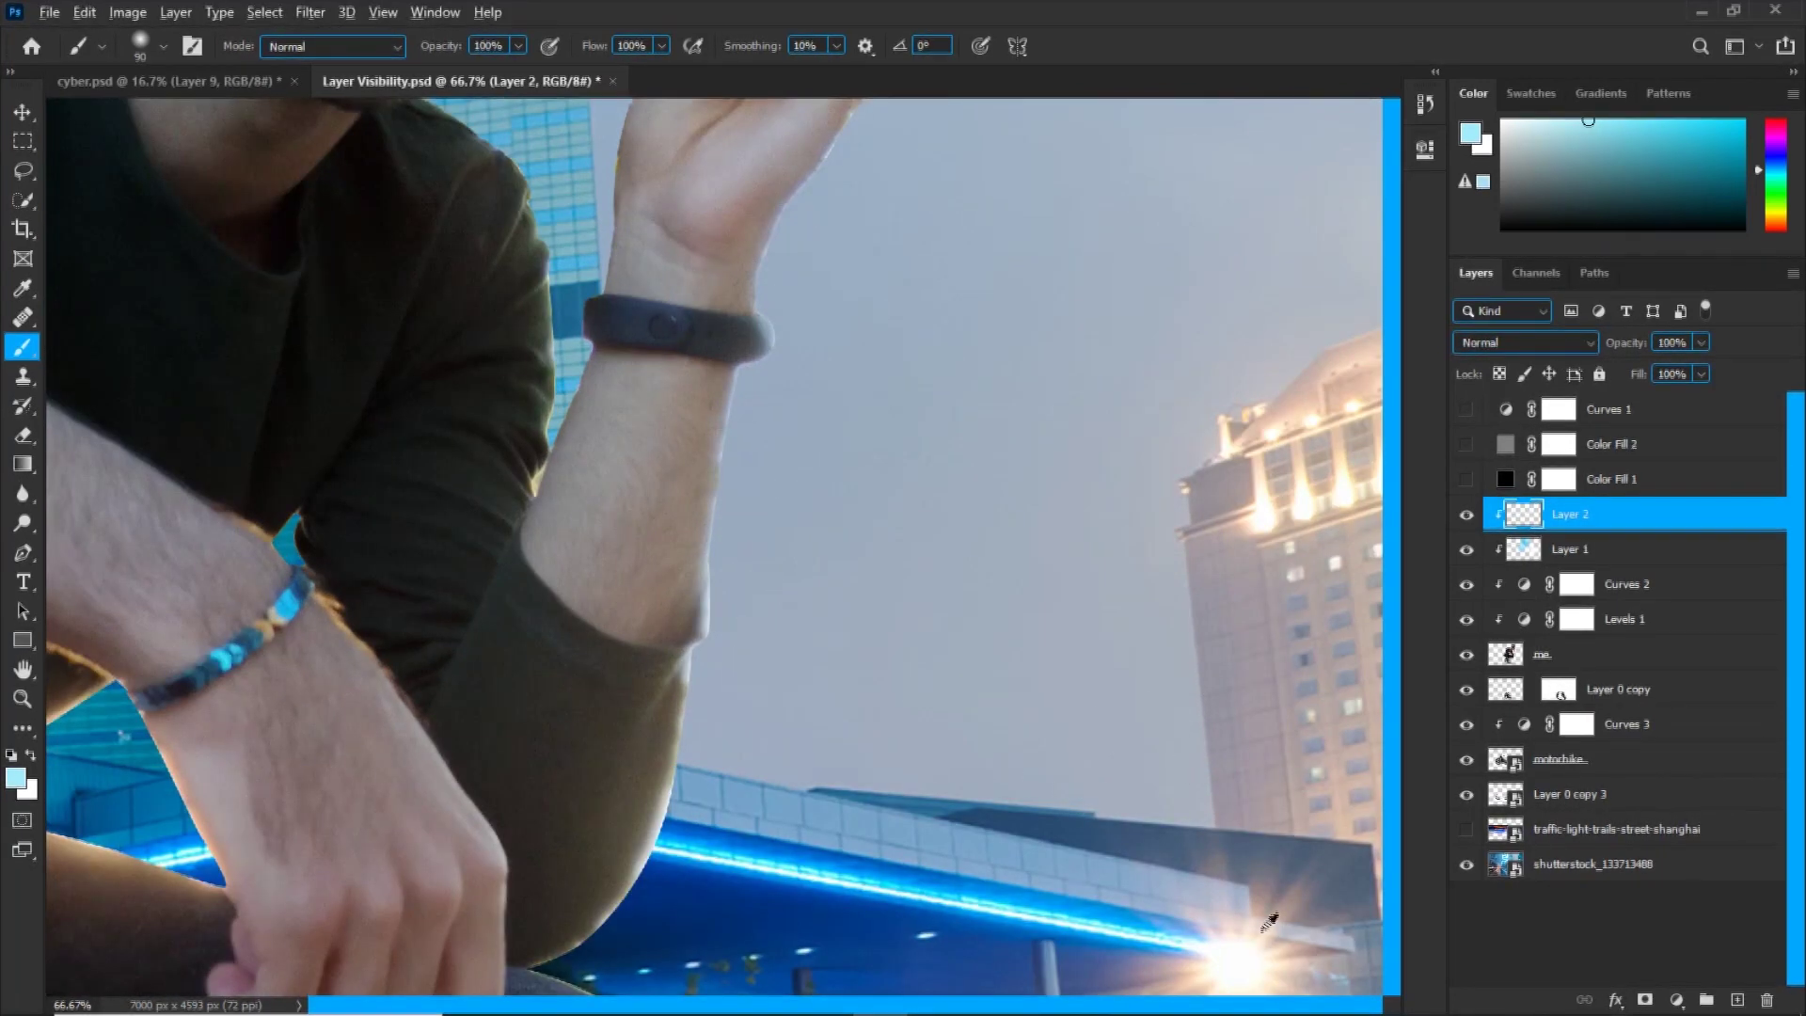
Sample the warm street-light glow and shift it to a paler orange-white as the brush color for the forearm's edge.
alt+click(1265, 931)
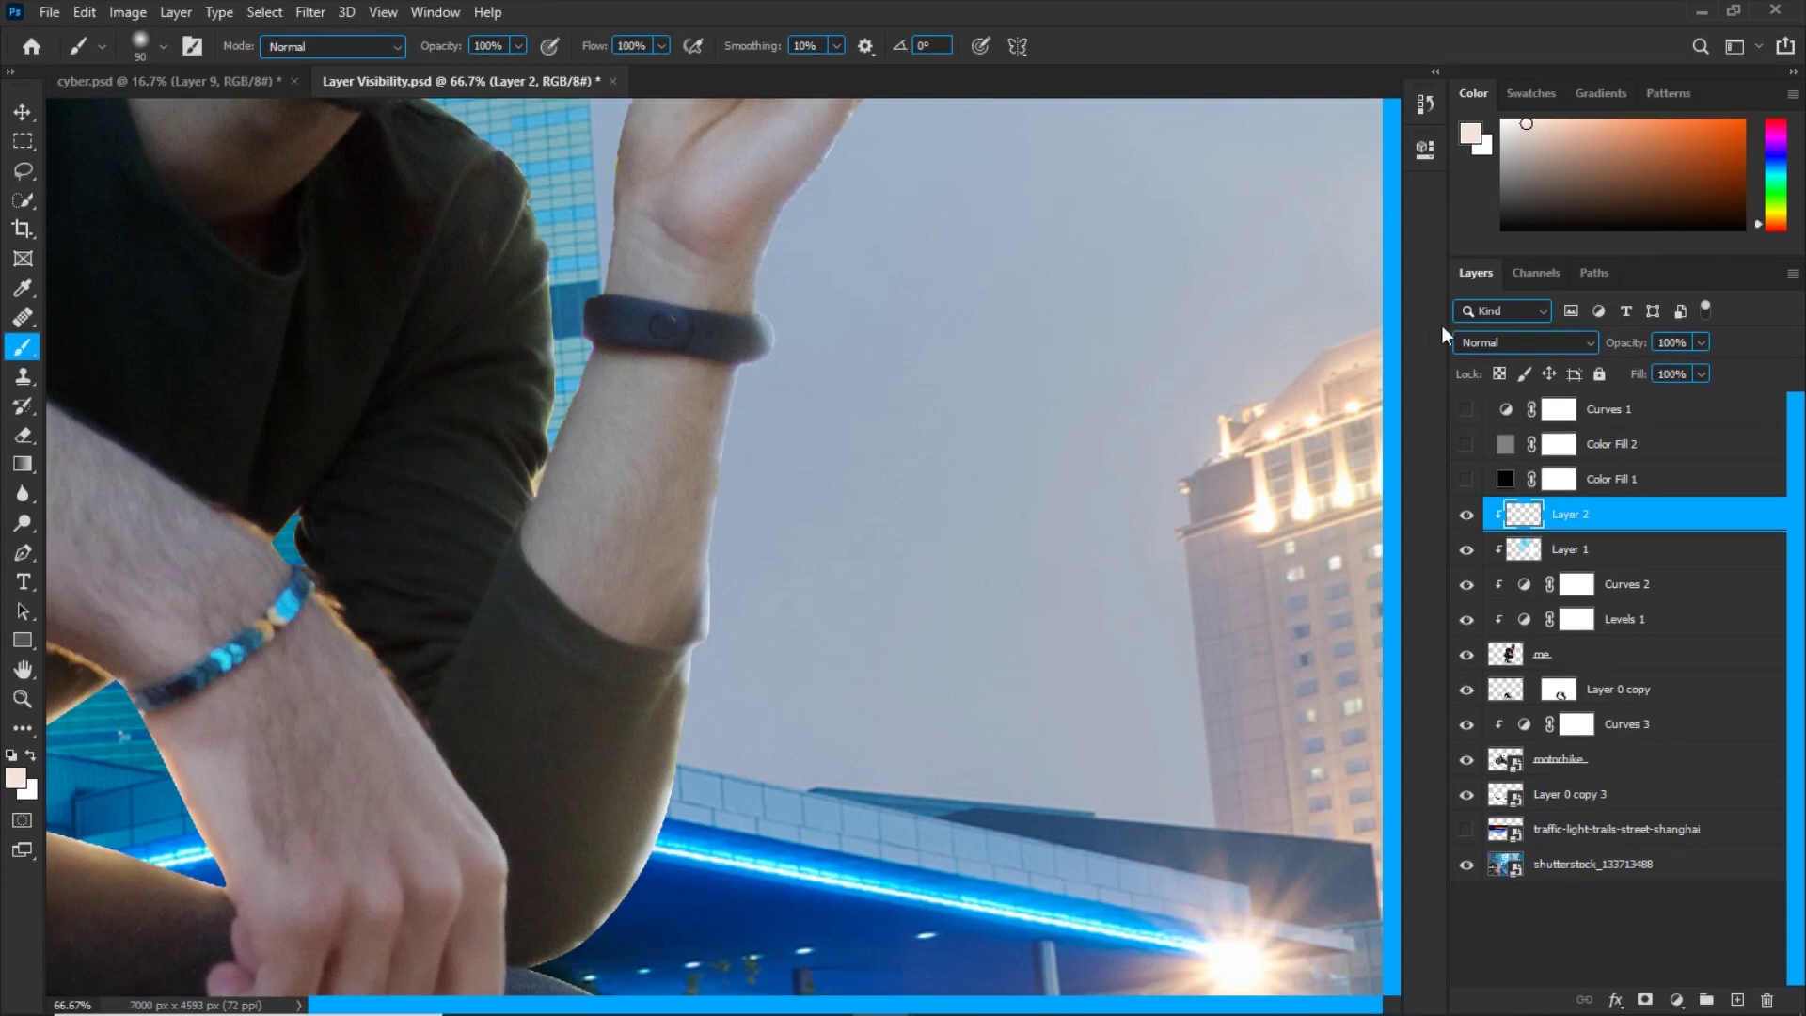
drag(1758, 222, 1759, 221)
click(1513, 120)
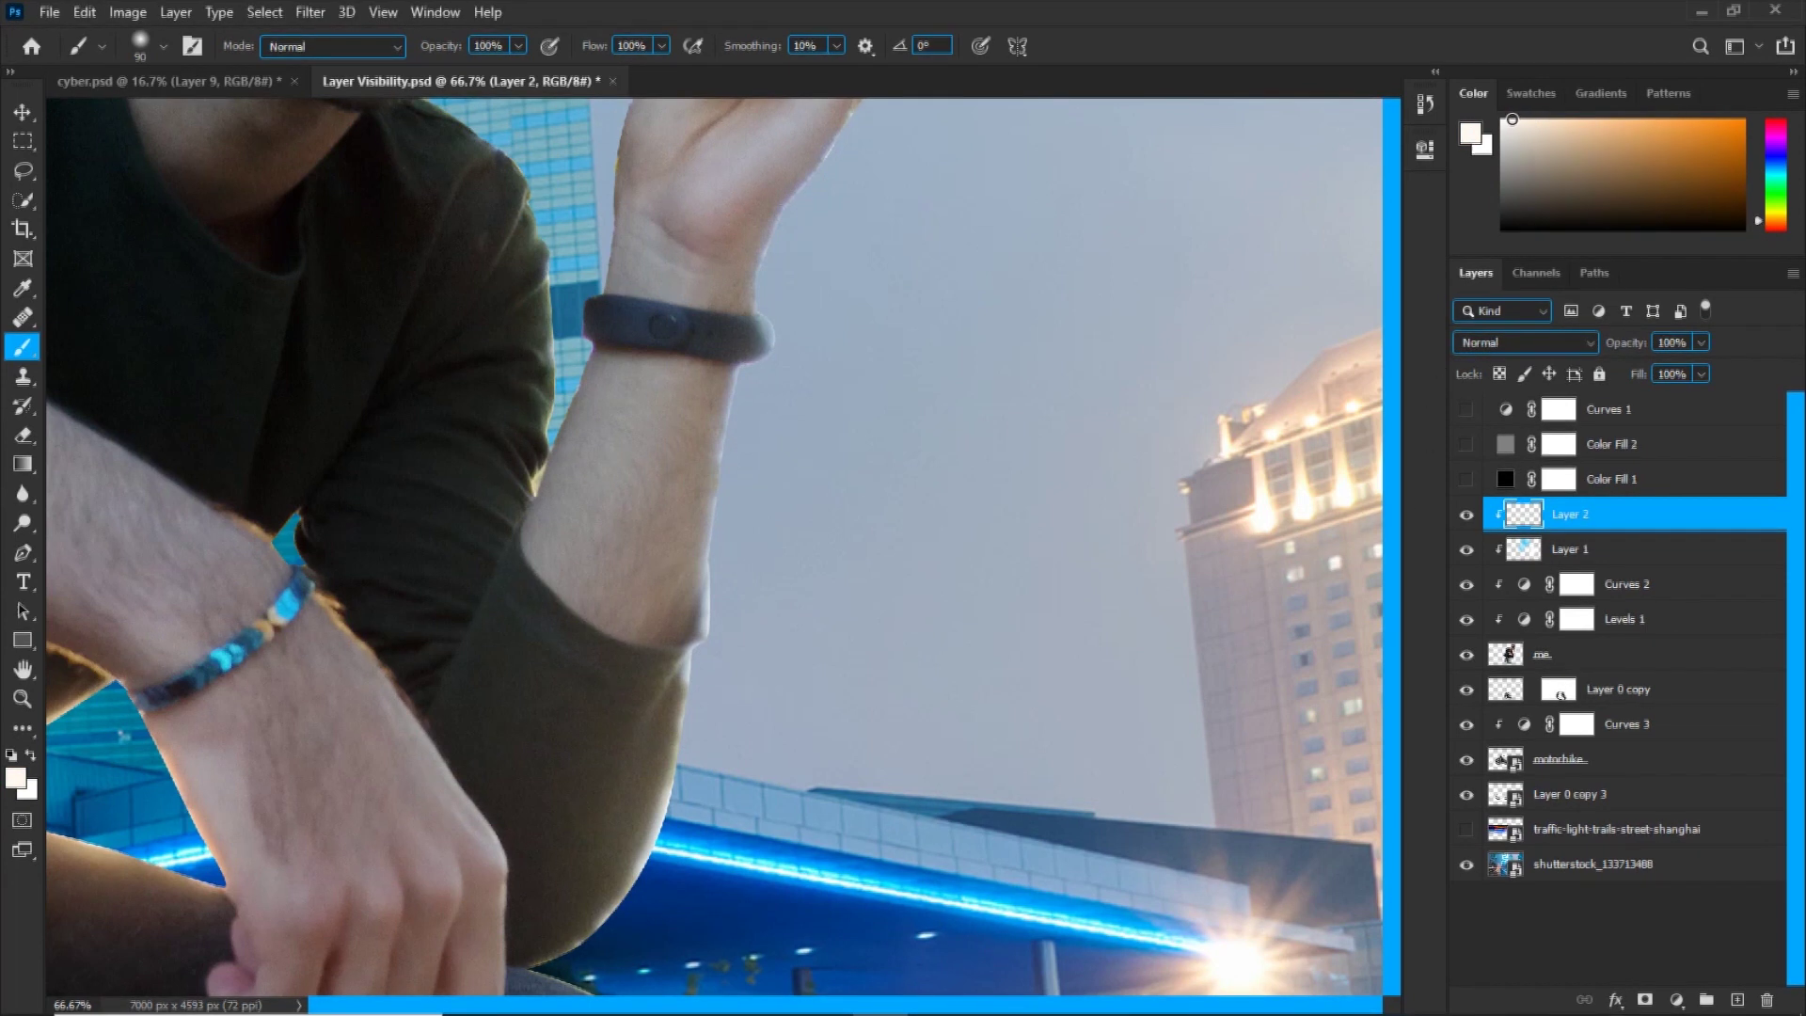
key(ctrl+plus)
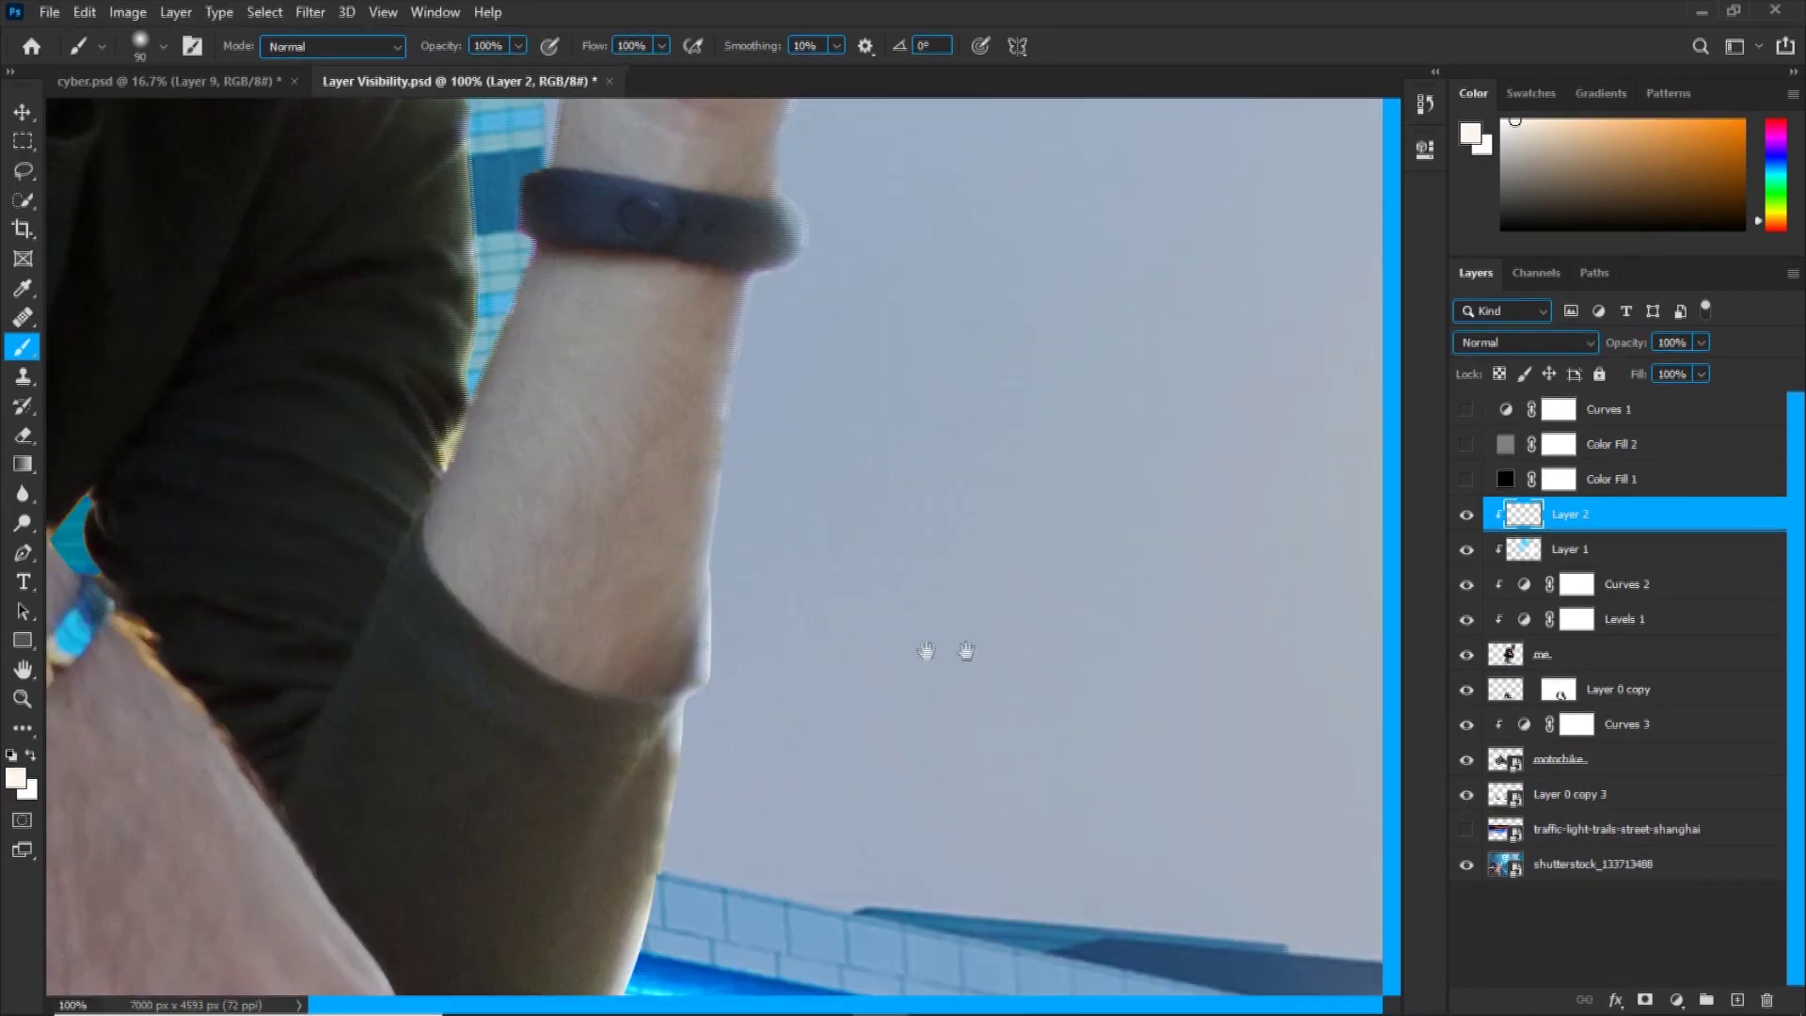
drag(752, 628, 1117, 587)
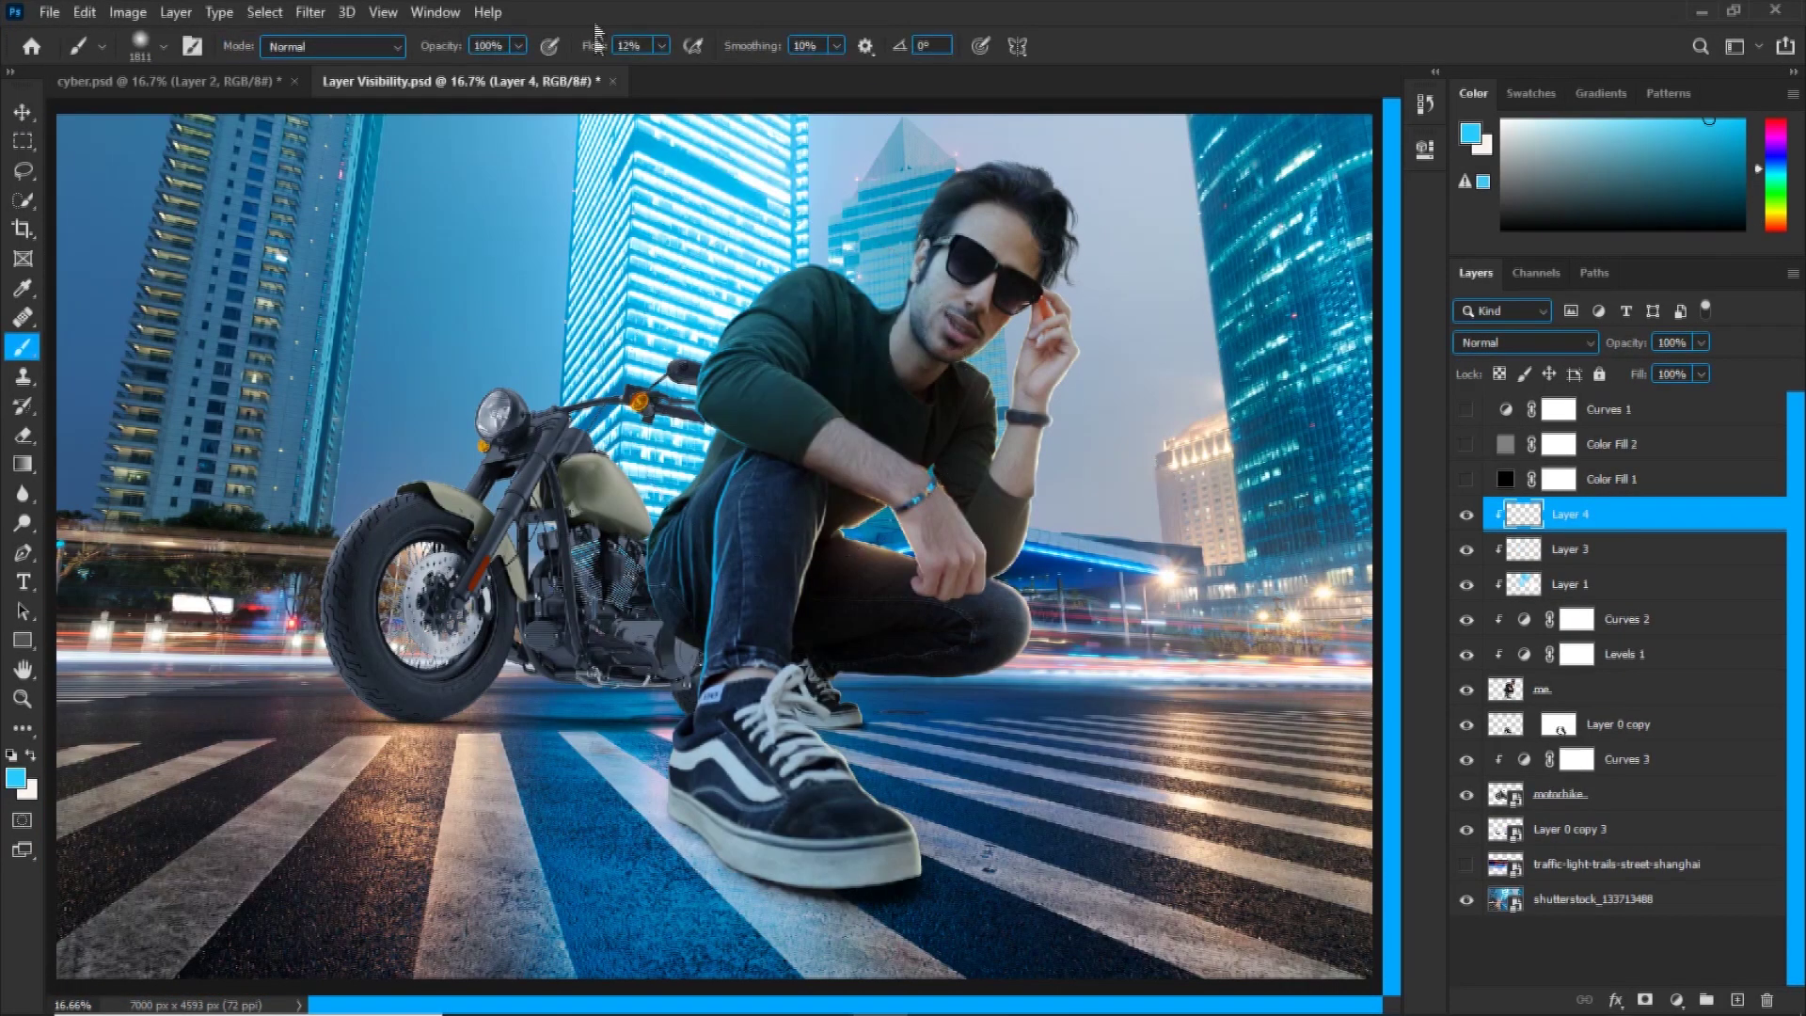
Set Layer 4's Blend If for the underlying layer's shadows to a split of 12 / 76.
double_click(1766, 522)
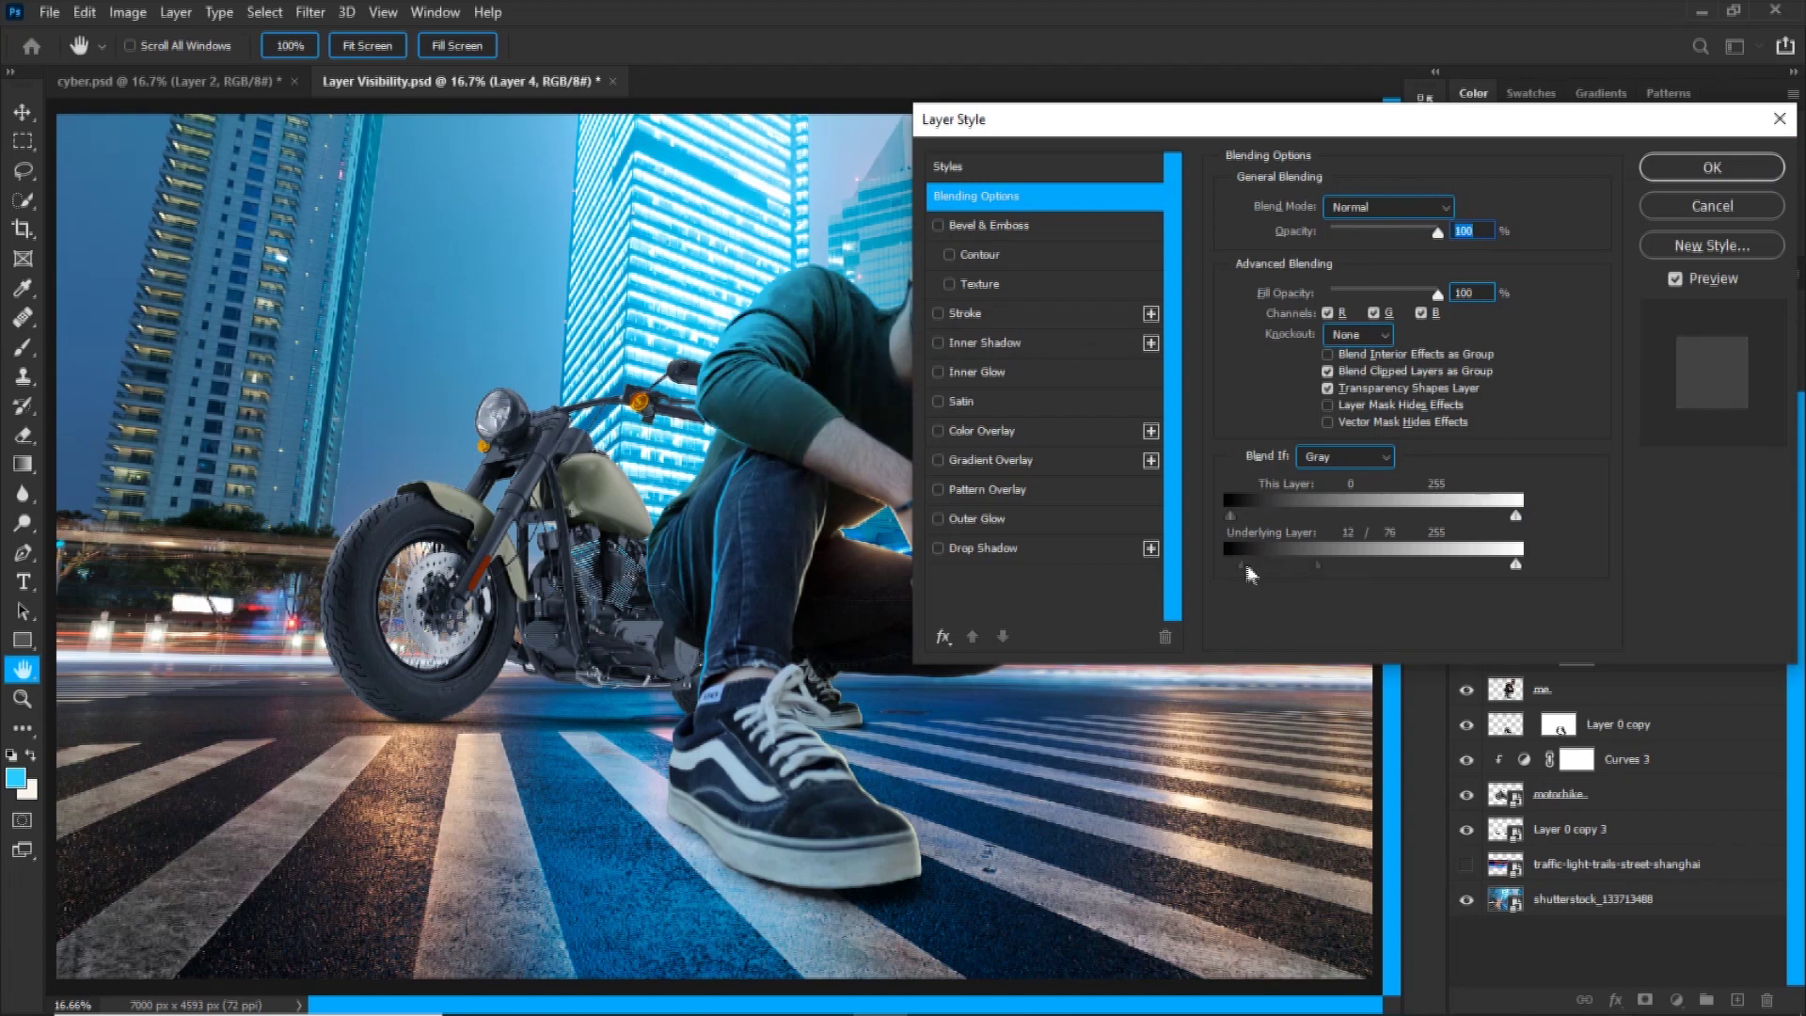
click(1711, 167)
key(b)
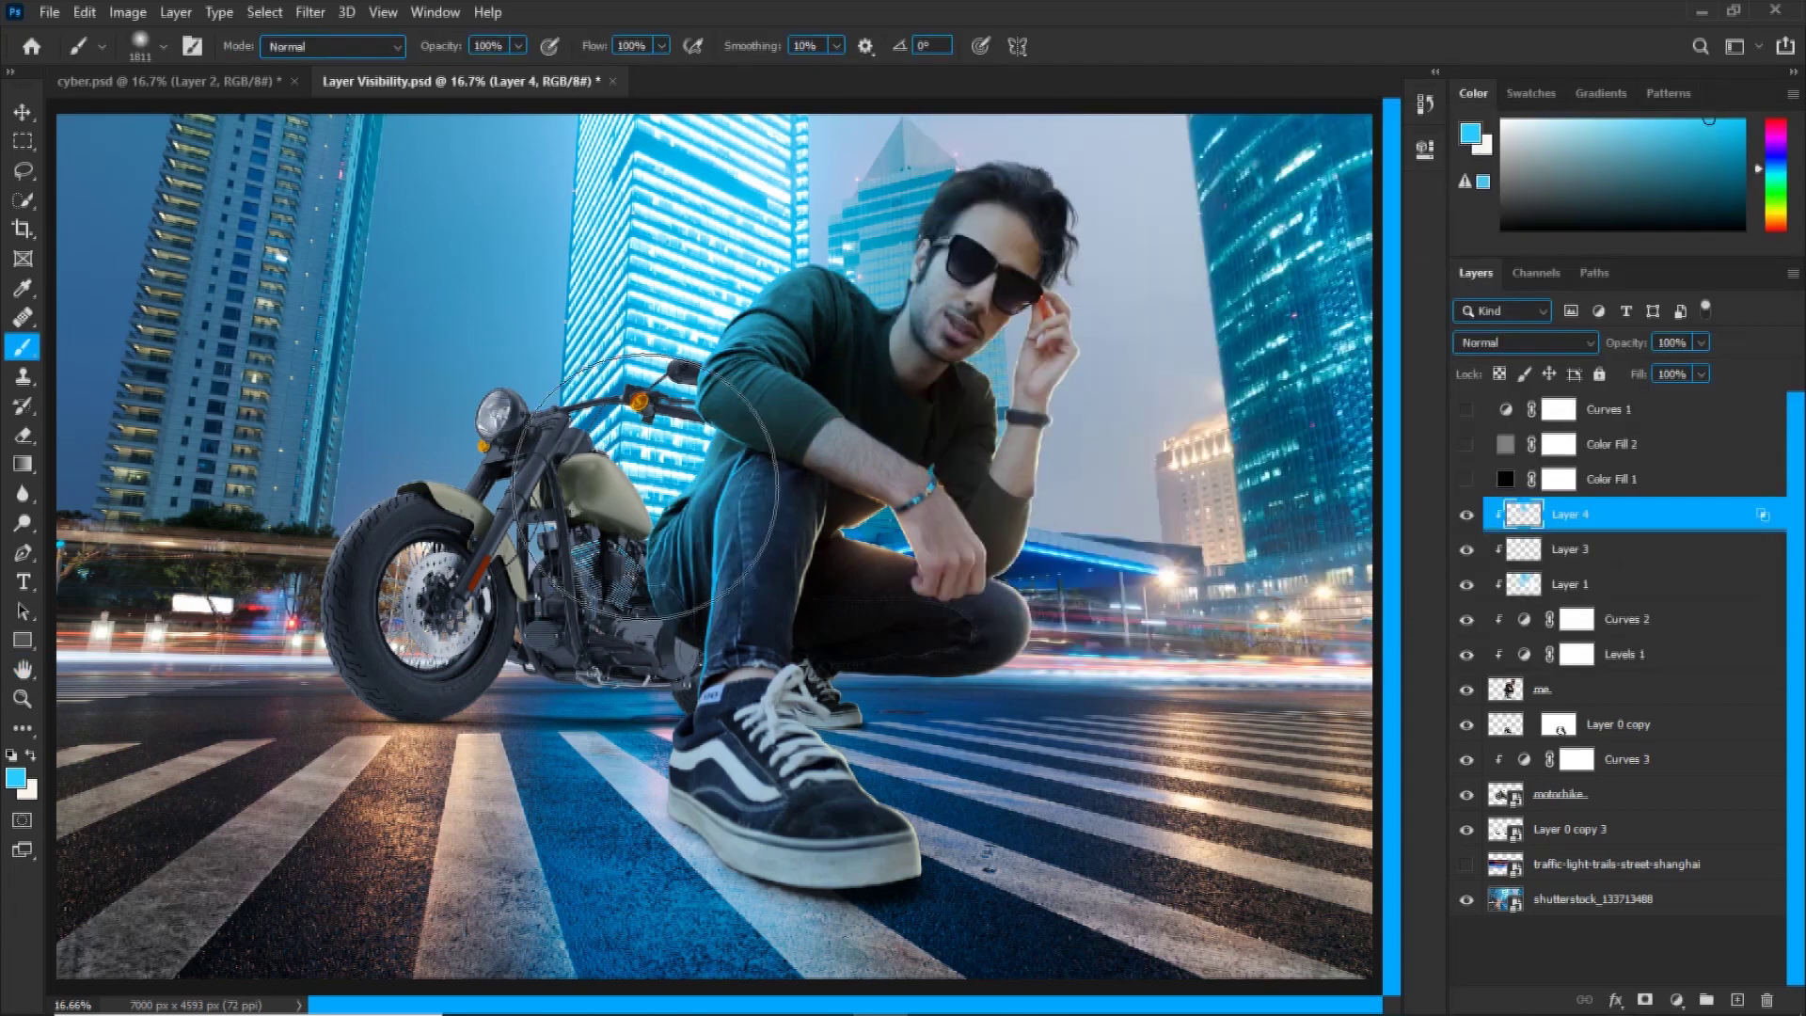
On Layer 4, paint the sampled street-light color over the man's light-facing side with a 900 px brush at 16% flow and save.
alt+click(1169, 576)
scroll(1115, 464, up, 1)
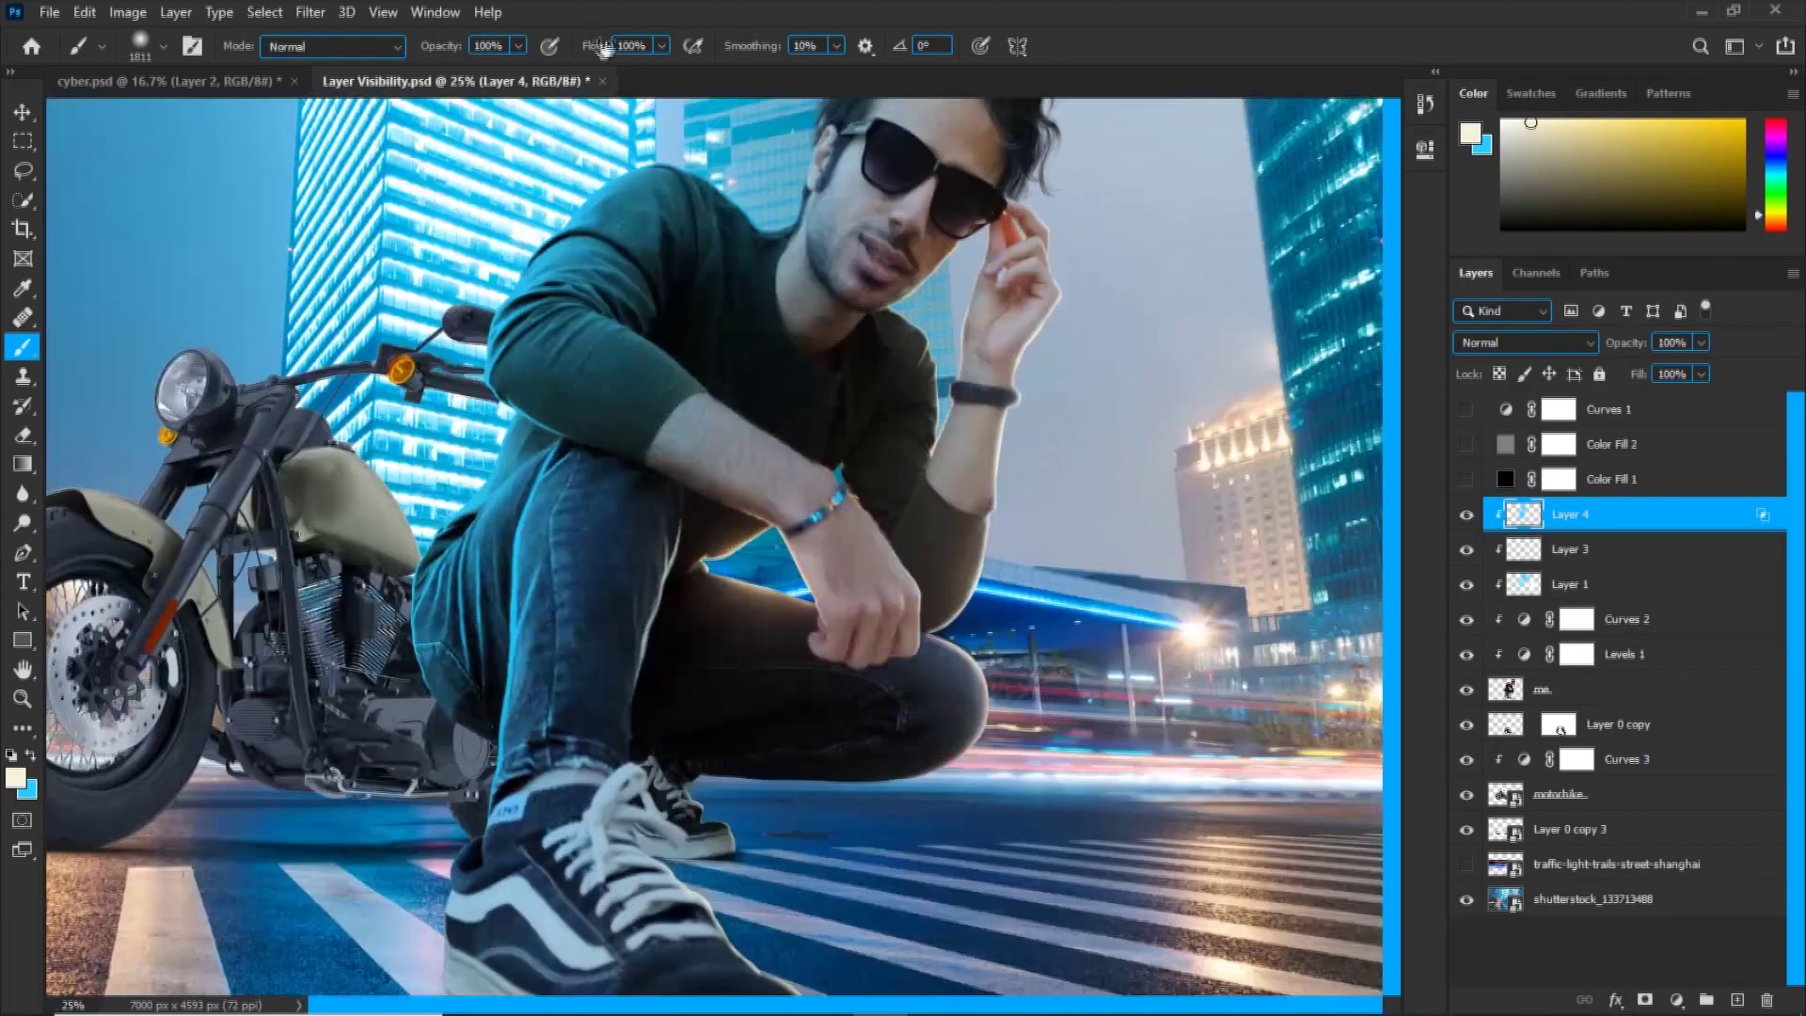
key(bracketleft)
key(bracketleft)
key(bracketleft)
key(bracketleft)
key(bracketleft)
key(bracketleft)
key(bracketleft)
key(bracketleft)
scroll(988, 302, down, 1)
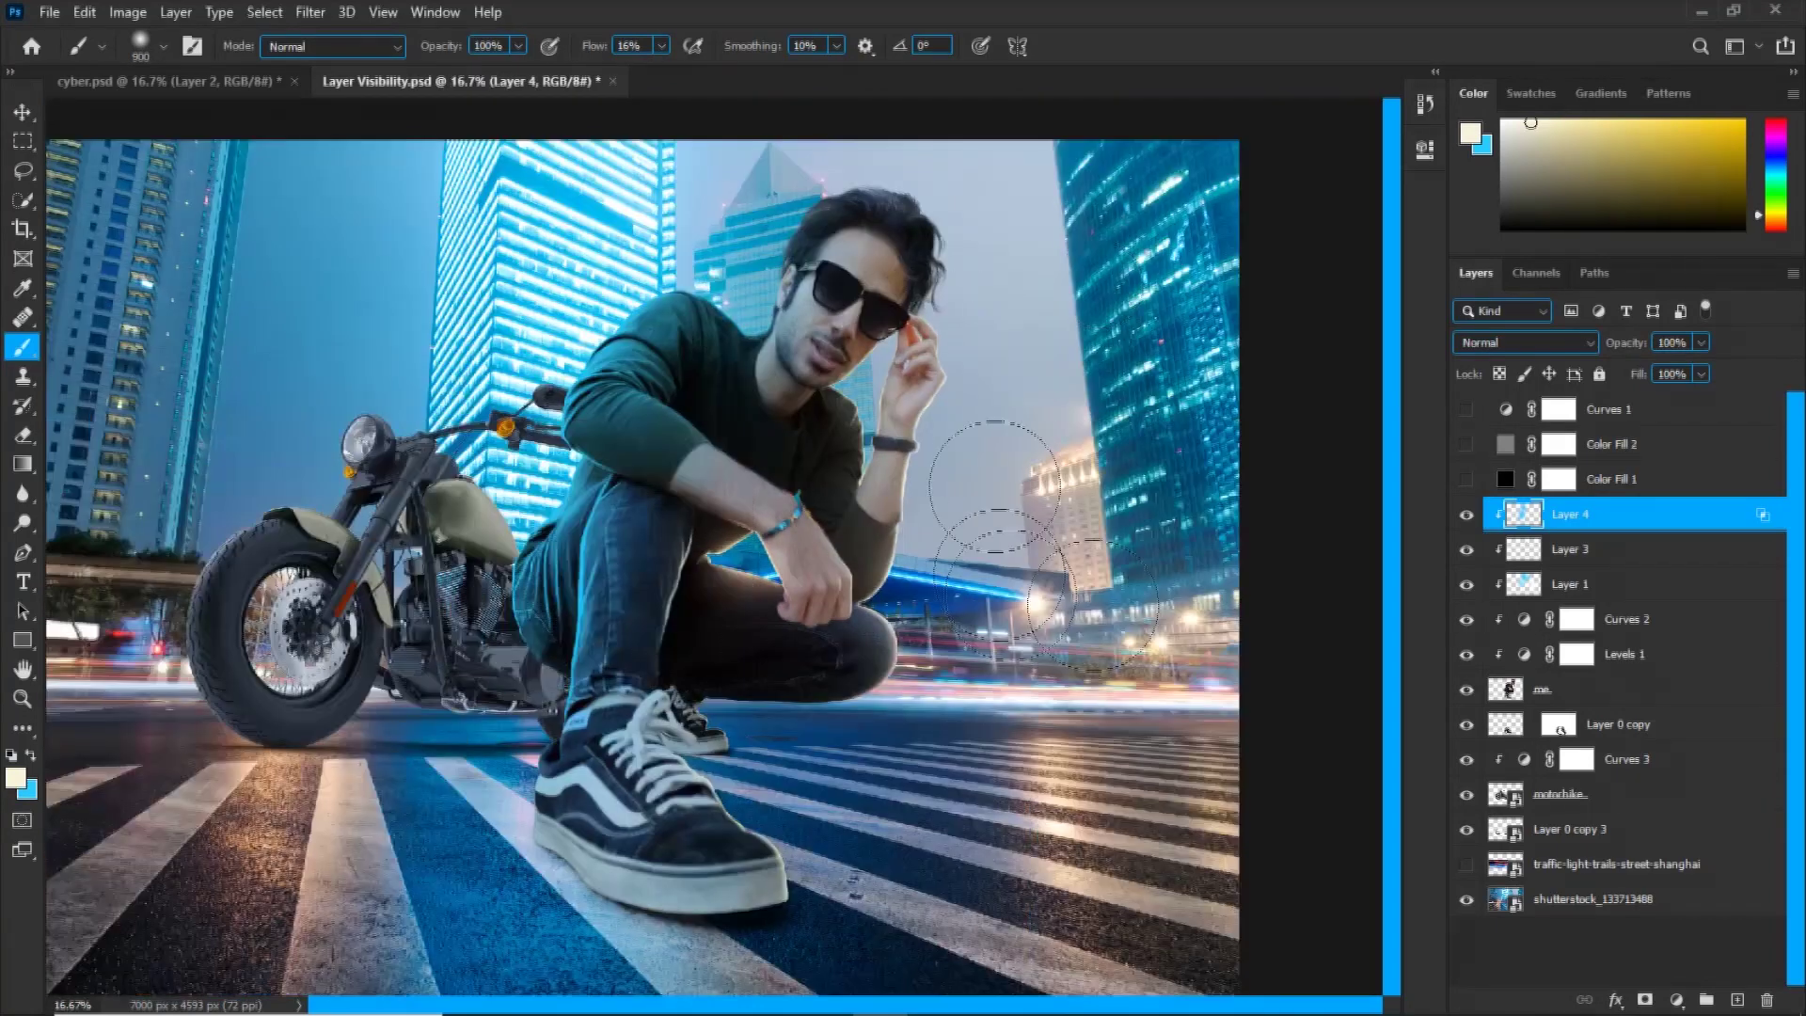
drag(1552, 351, 1583, 414)
key(ctrl+s)
On Layer 5 clipped to the motorbike, paint sky blue over the handlebar and fork with a 664 px brush at 55% flow.
scroll(873, 386, down, 1)
scroll(458, 419, up, 4)
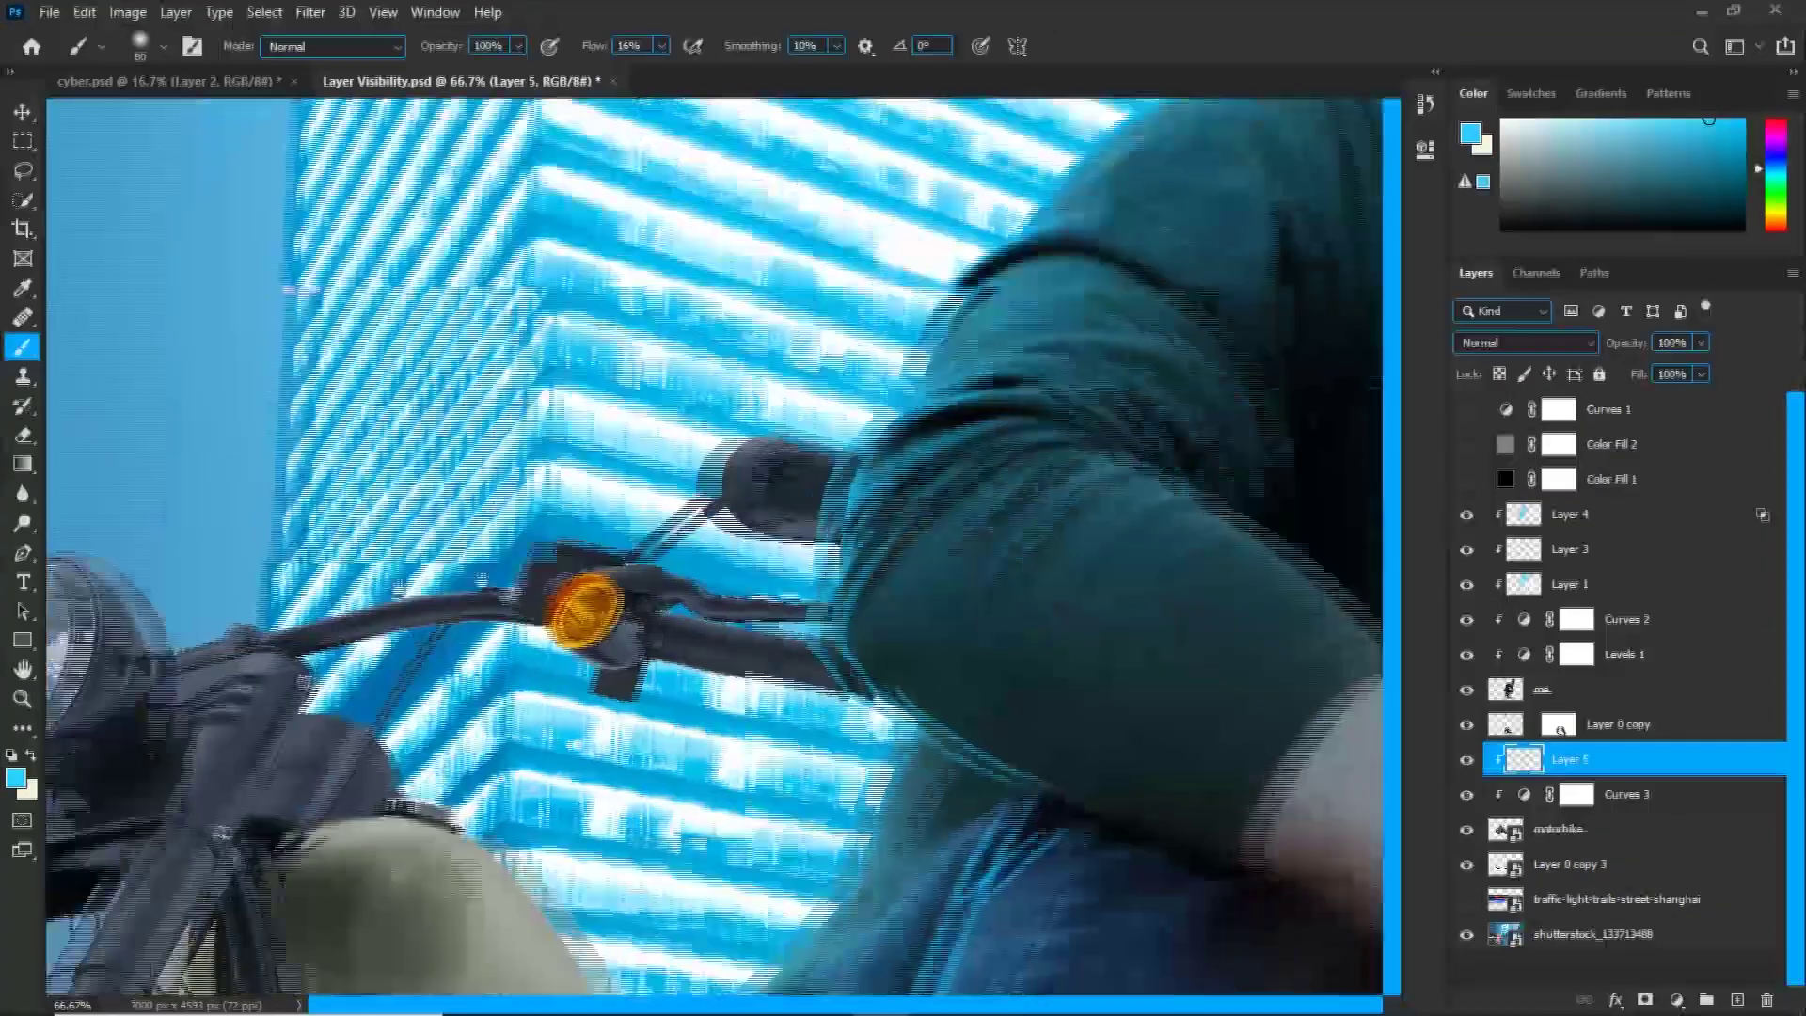
scroll(783, 647, down, 2)
drag(767, 621, 784, 647)
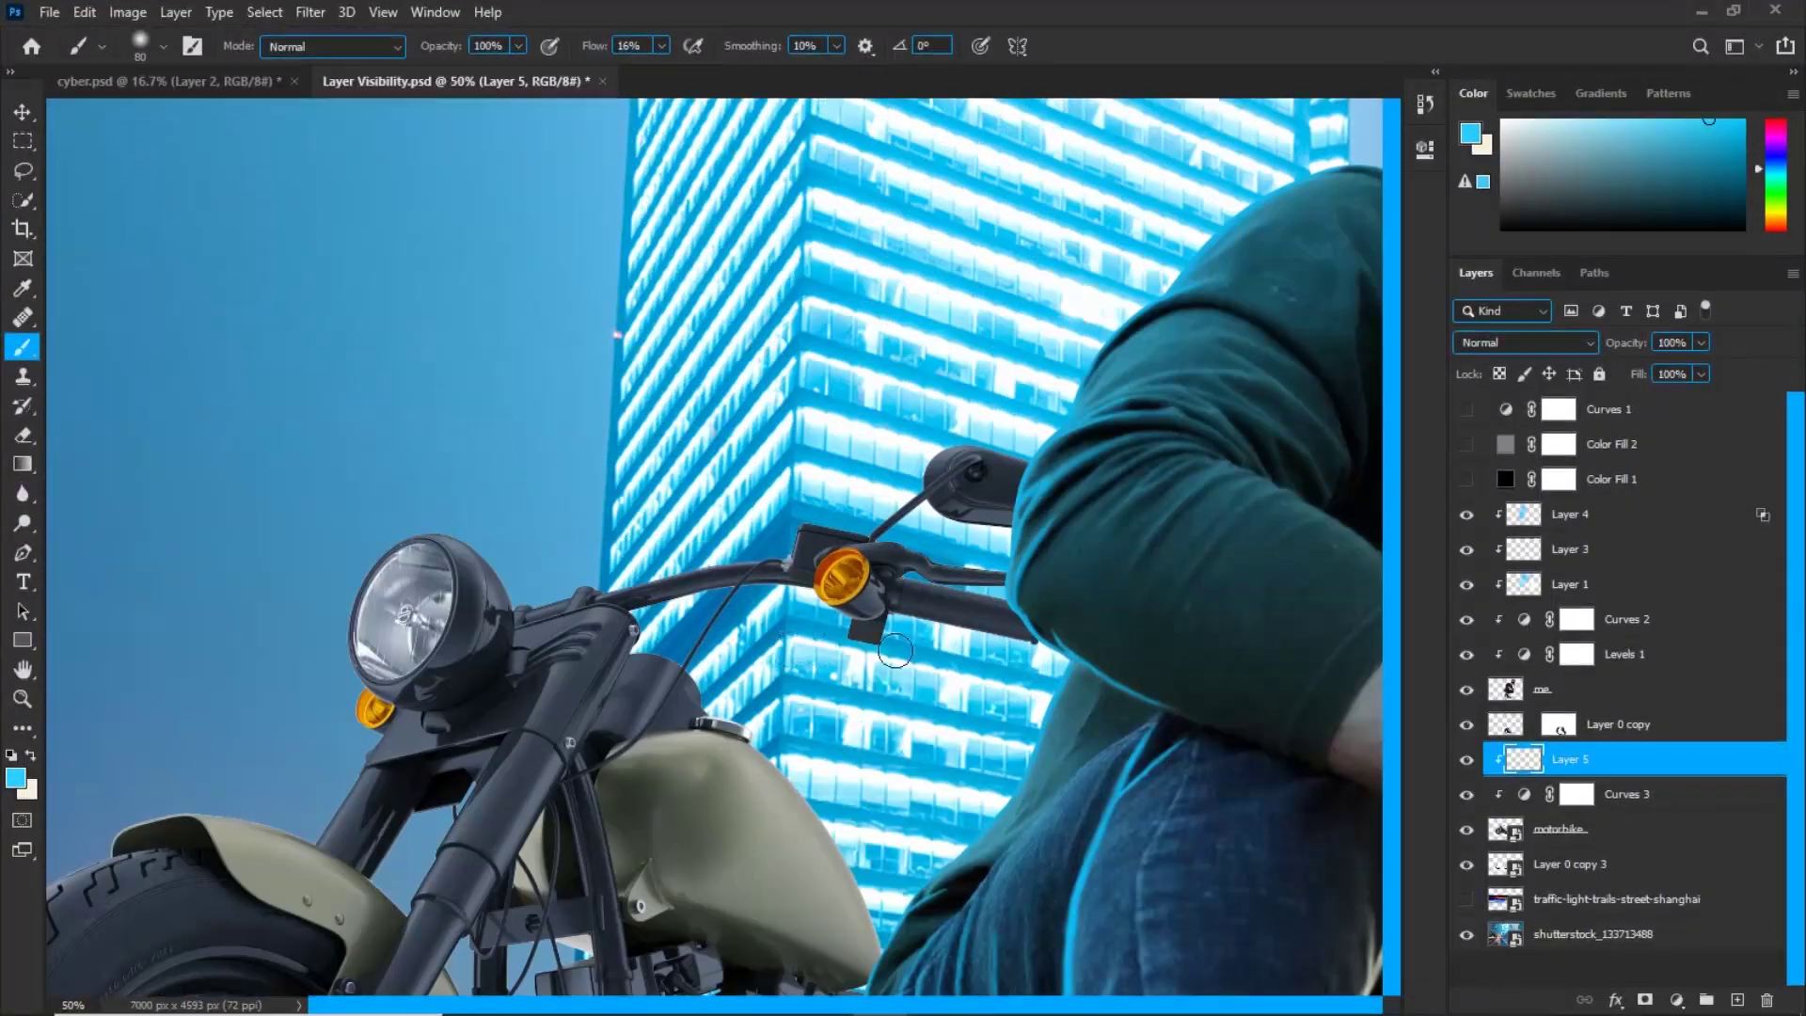
drag(831, 537, 915, 536)
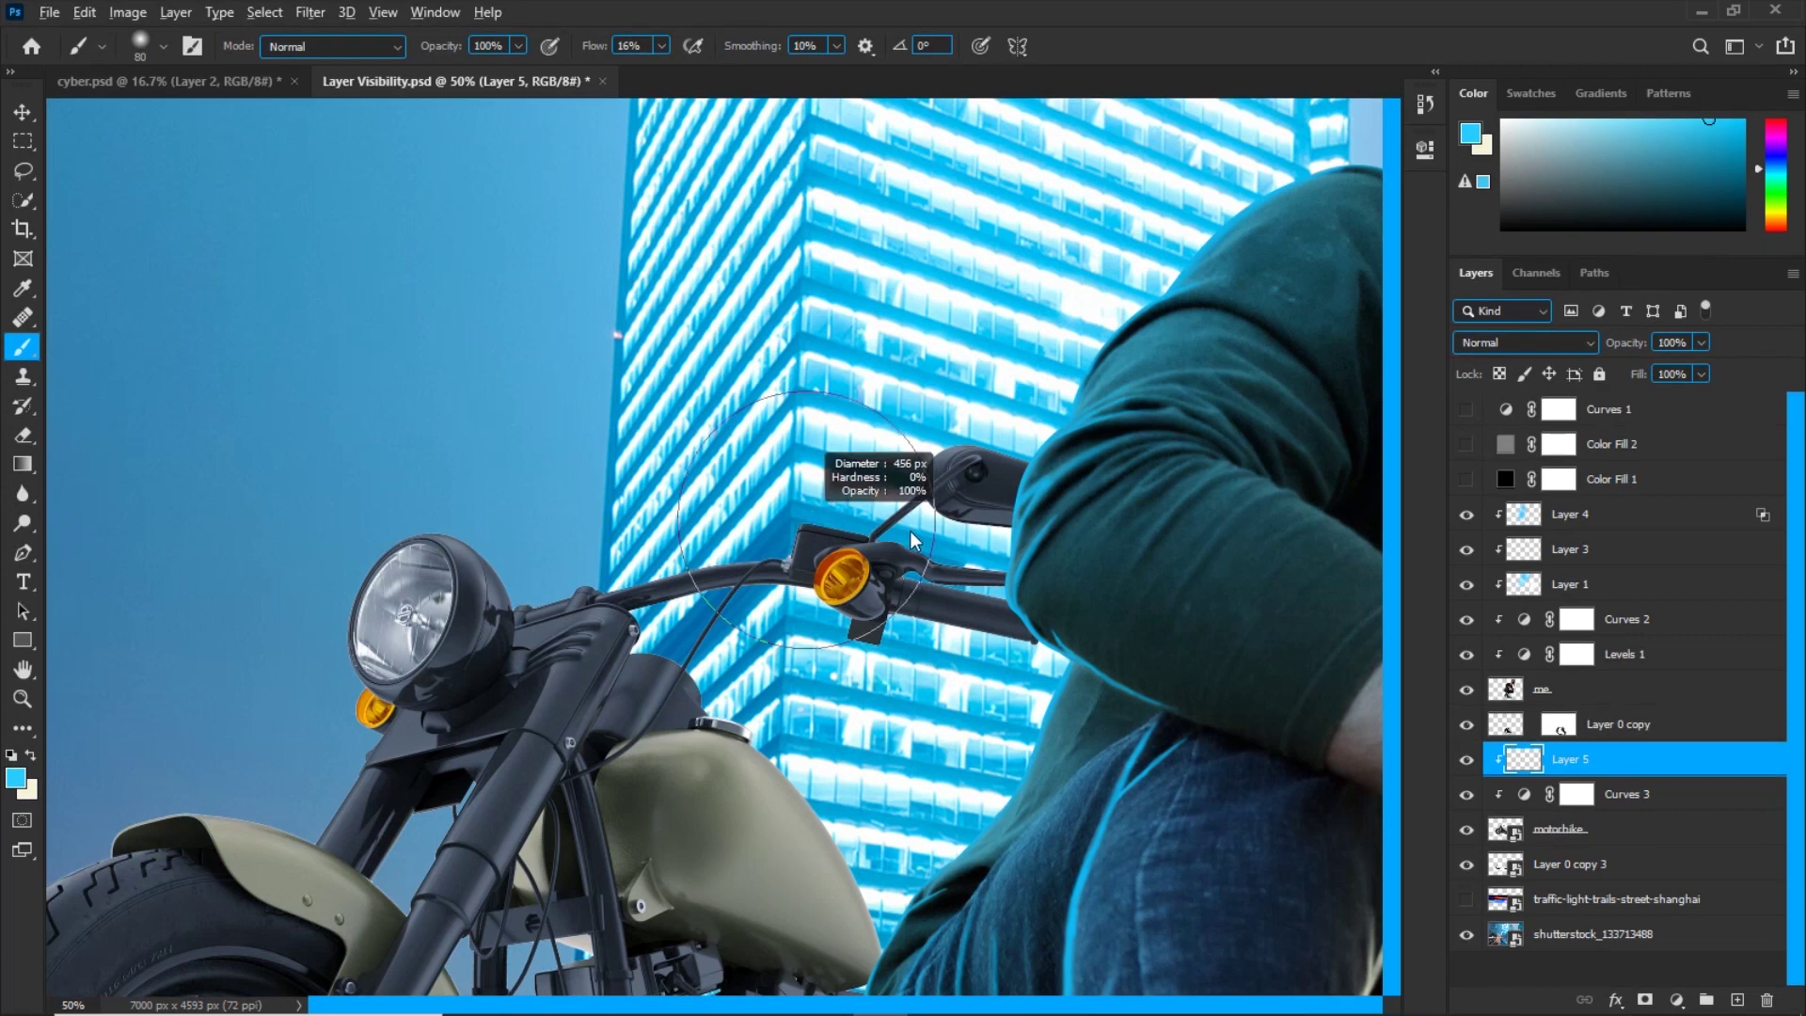
mouse_move(874, 385)
mouse_down()
mouse_move(887, 410)
mouse_move(623, 486)
mouse_move(632, 593)
mouse_up()
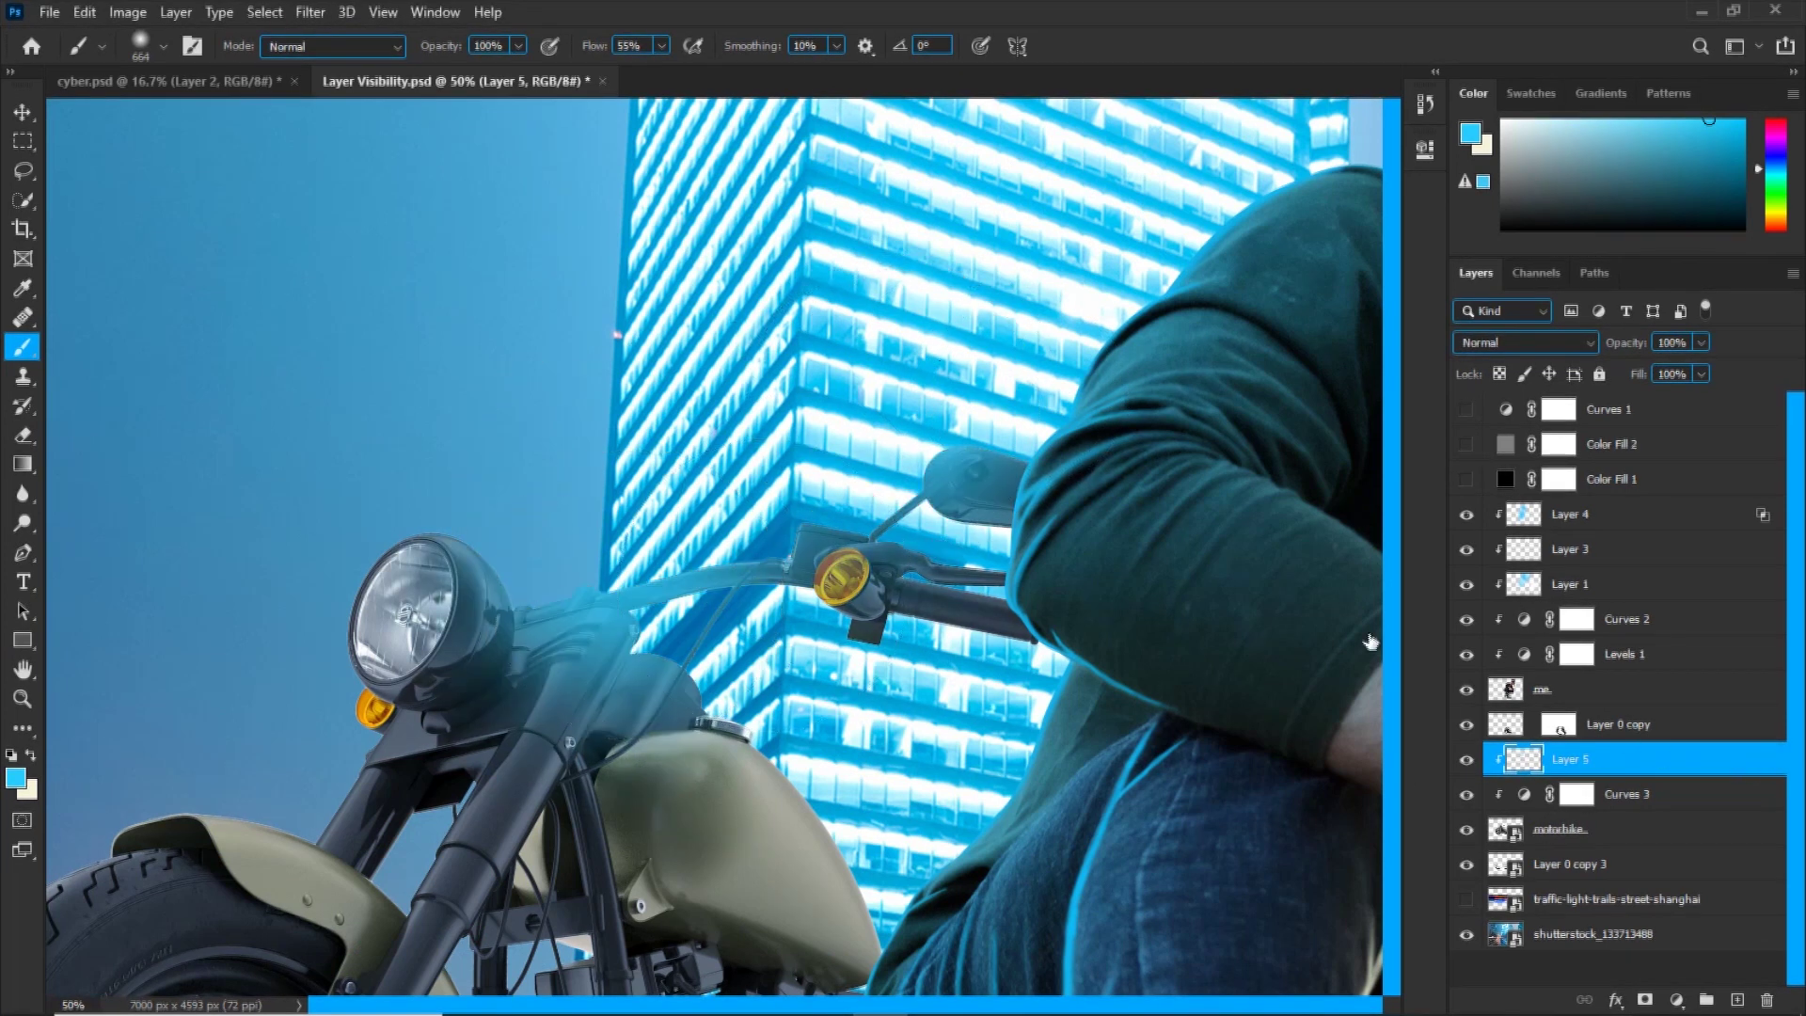
Set Layer 5's Blend If for the underlying layer's shadows to a split of 18 / 107.
drag(1255, 122, 1486, 95)
drag(1449, 539, 1471, 538)
drag(1473, 538, 1532, 538)
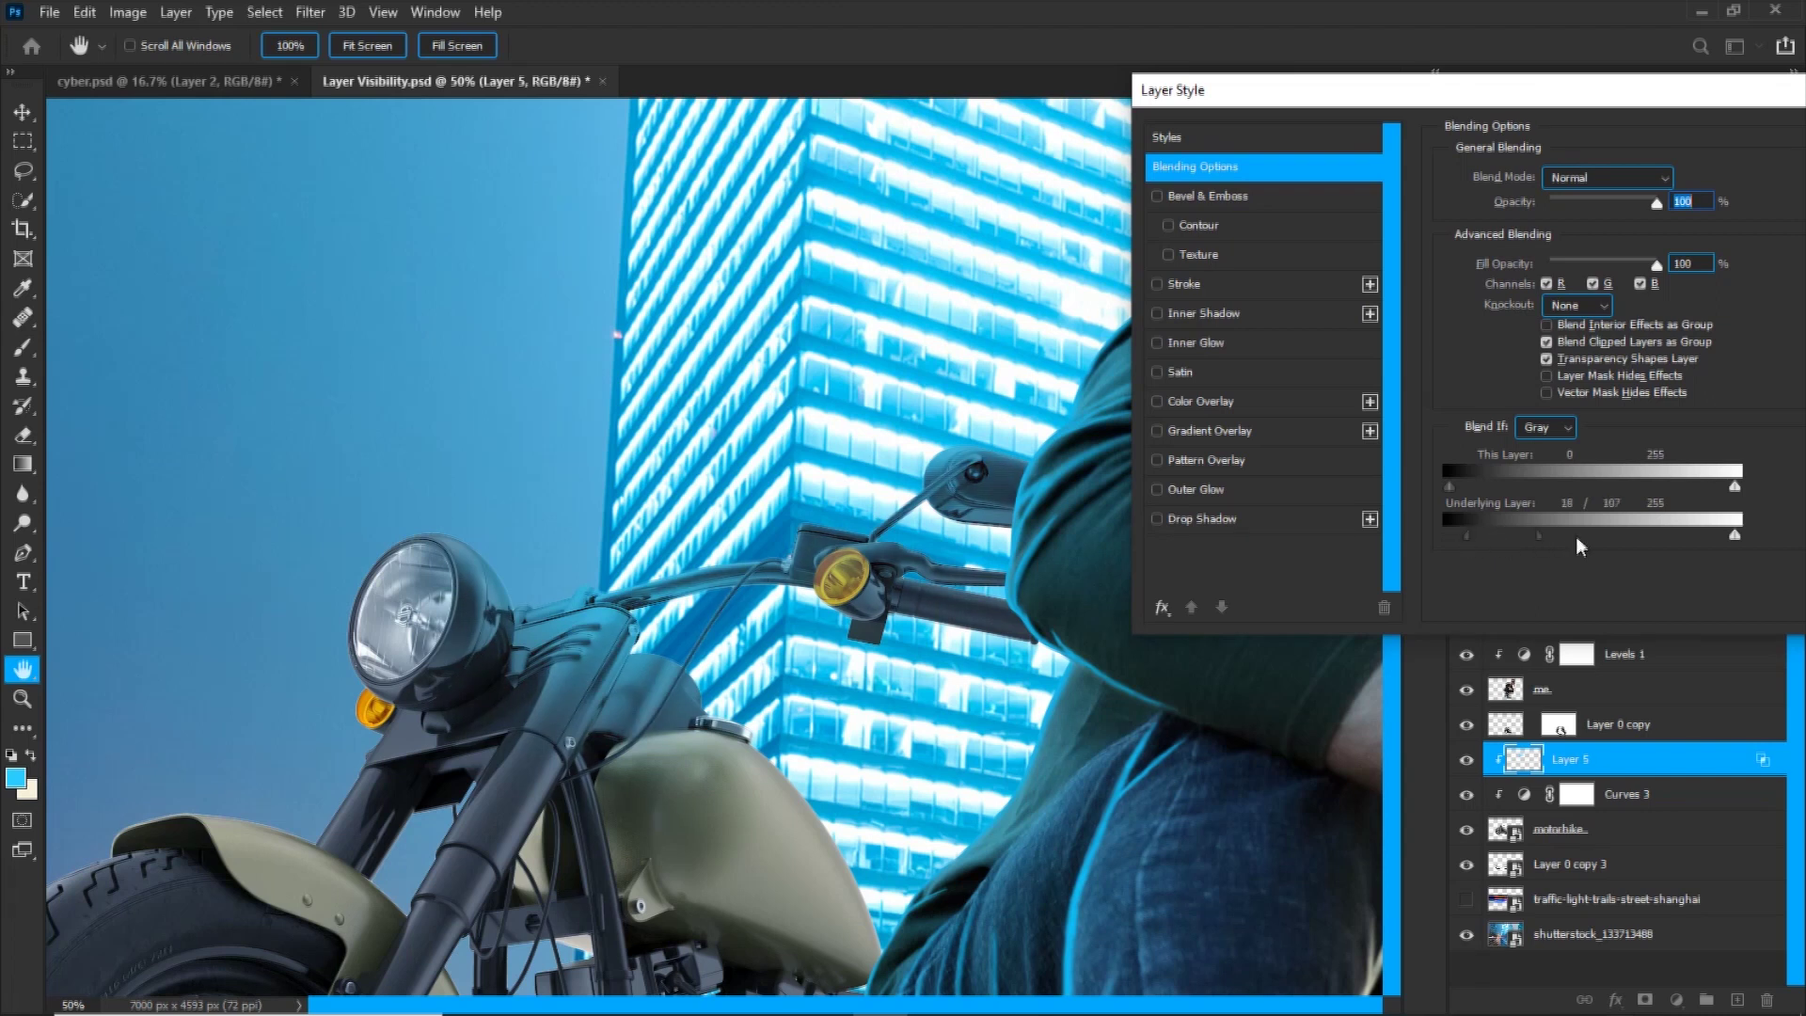
key(Return)
Extend the blue light over the motorbike, enlarging the brush to 2500 px and reducing its flow to 18%.
mouse_move(377, 746)
mouse_down()
mouse_move(685, 623)
mouse_move(688, 329)
mouse_up()
click(767, 703)
key(ctrl+minus)
key(ctrl+minus)
key(bracketright)
key(bracketright)
key(bracketright)
key(bracketright)
key(bracketright)
key(bracketright)
key(bracketright)
click(801, 801)
key(ctrl+z)
drag(591, 47, 539, 51)
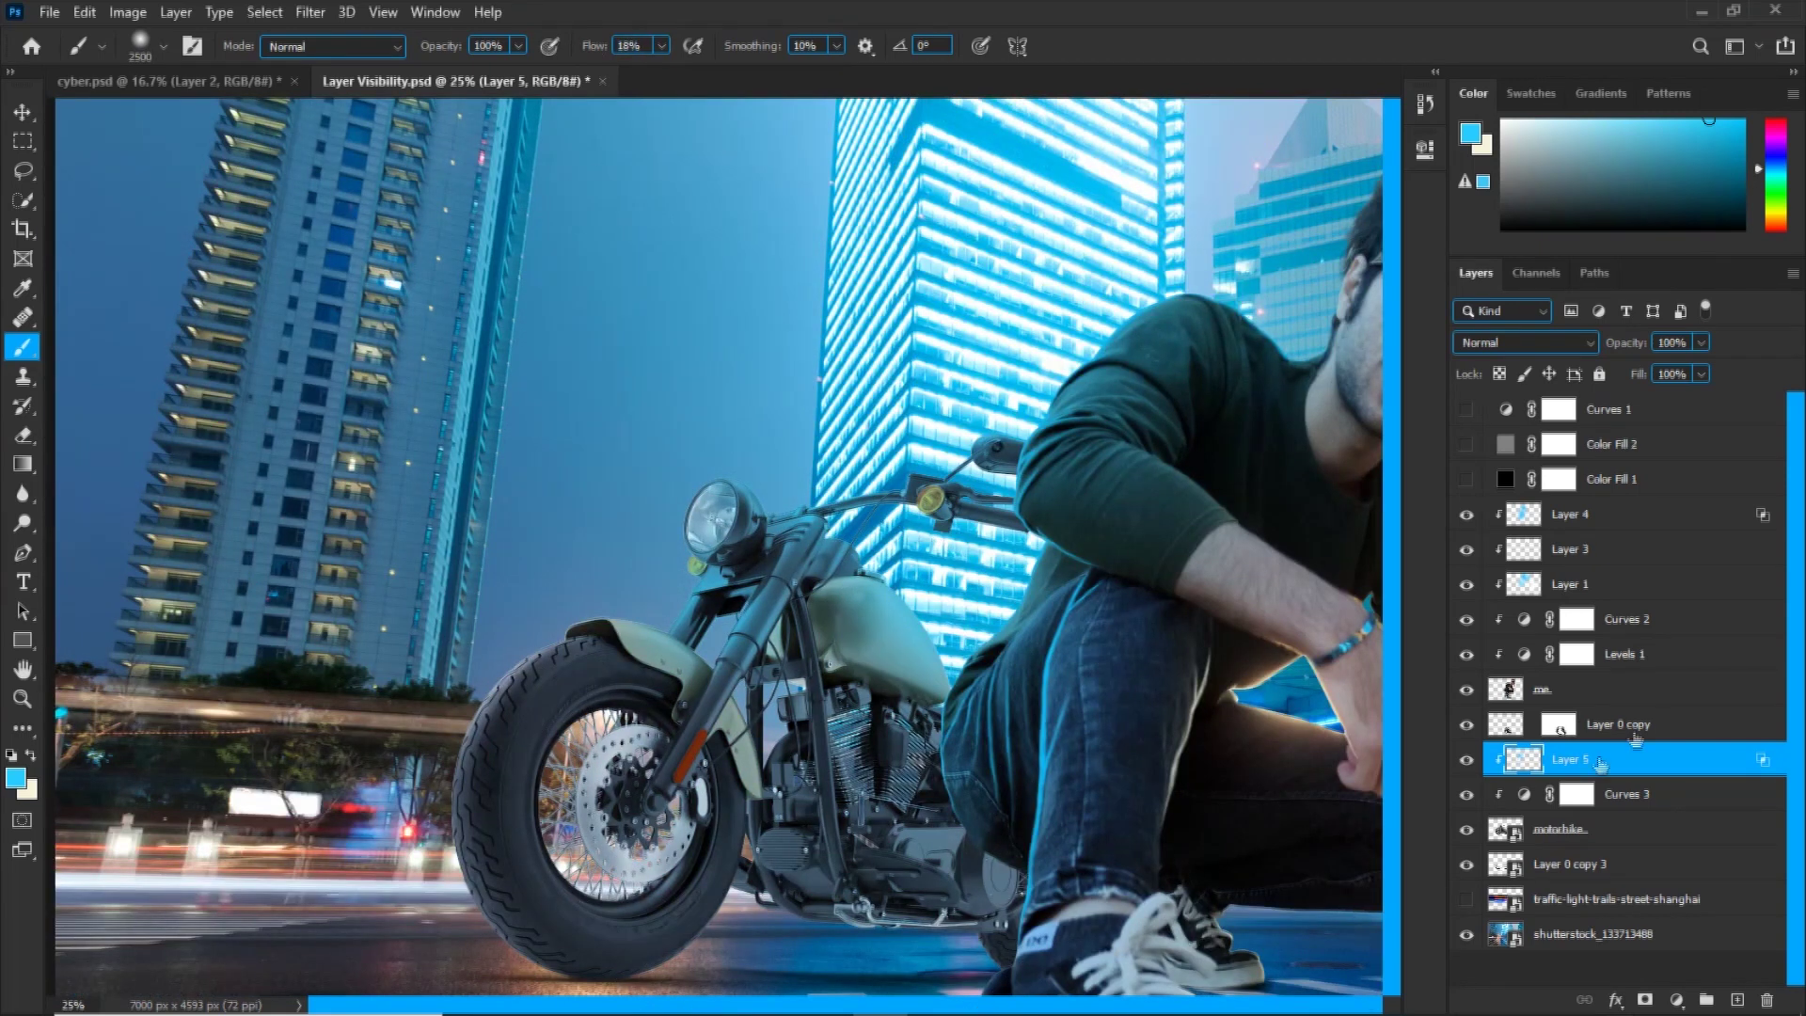
Lower the opacity of the motorbike's blue light layer, comparing the bike with and without it.
drag(1627, 343, 1591, 348)
click(1466, 760)
click(1660, 343)
drag(1618, 347, 1586, 345)
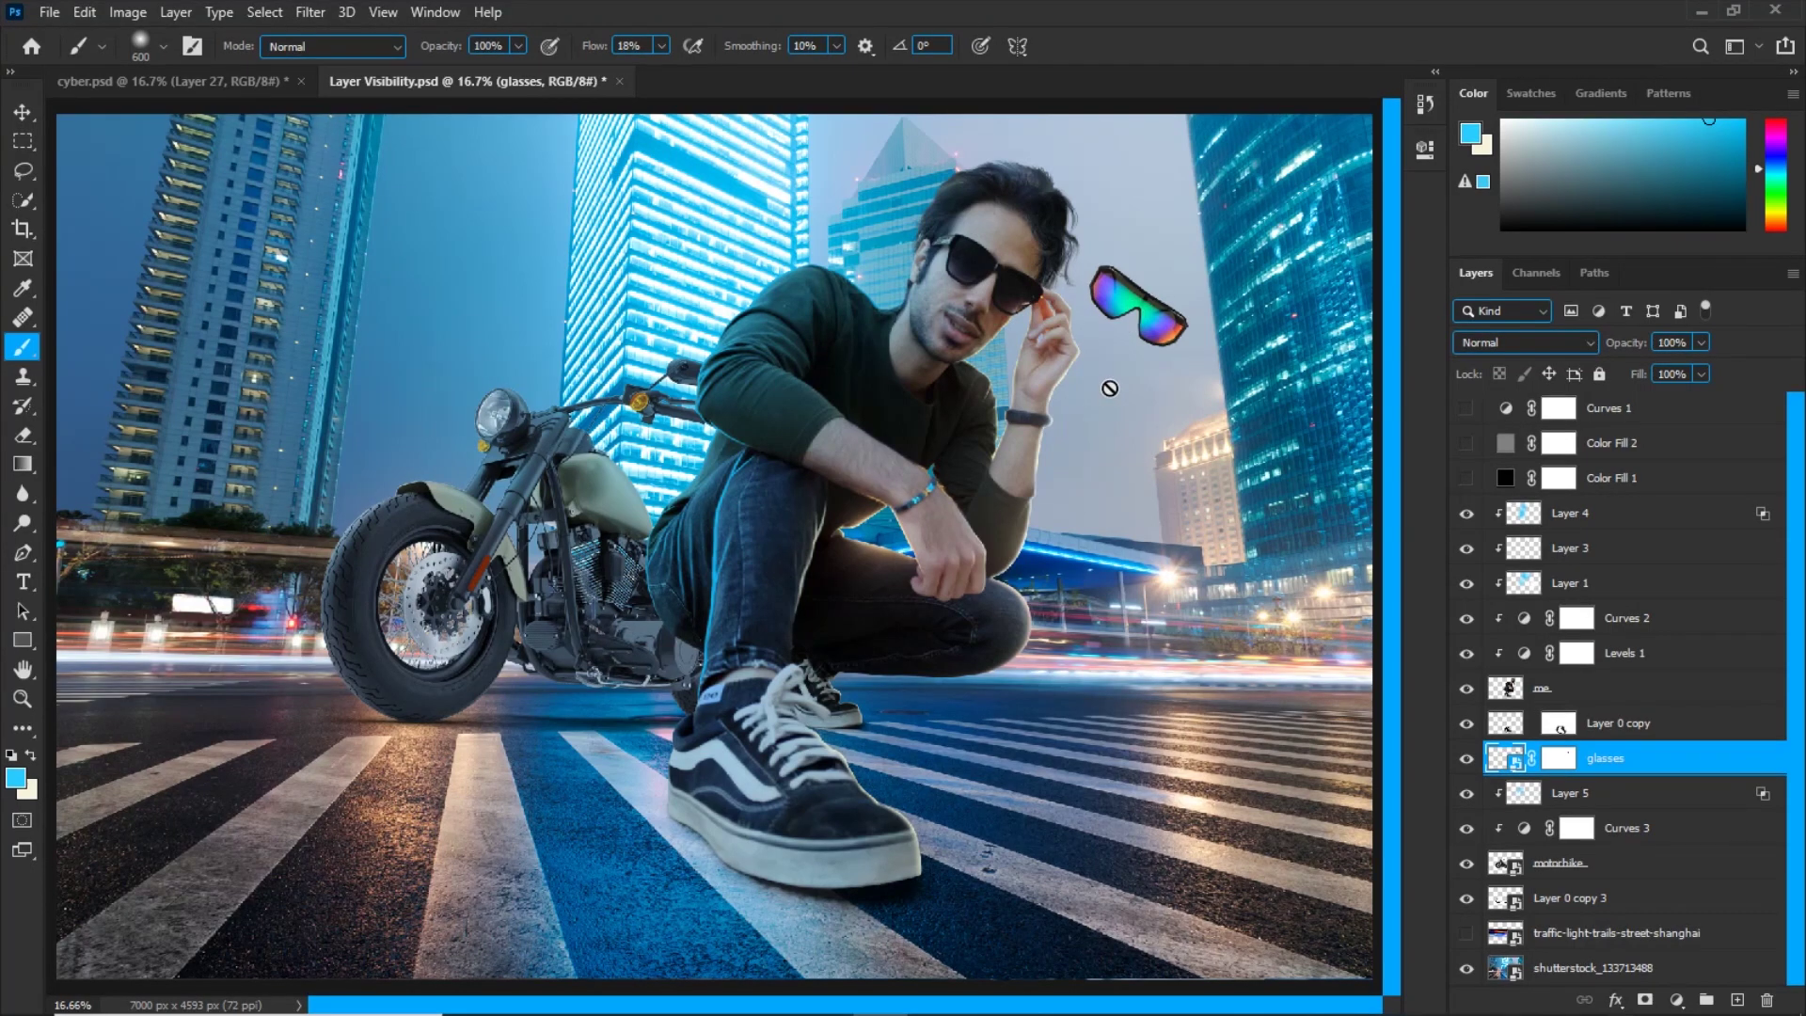
Move the glasses layer directly above Layer 4 and place the glasses over the man's sunglasses.
key(v)
mouse_move(1166, 368)
mouse_down()
mouse_move(1145, 383)
mouse_move(1166, 425)
mouse_move(1101, 400)
mouse_move(1167, 400)
mouse_up()
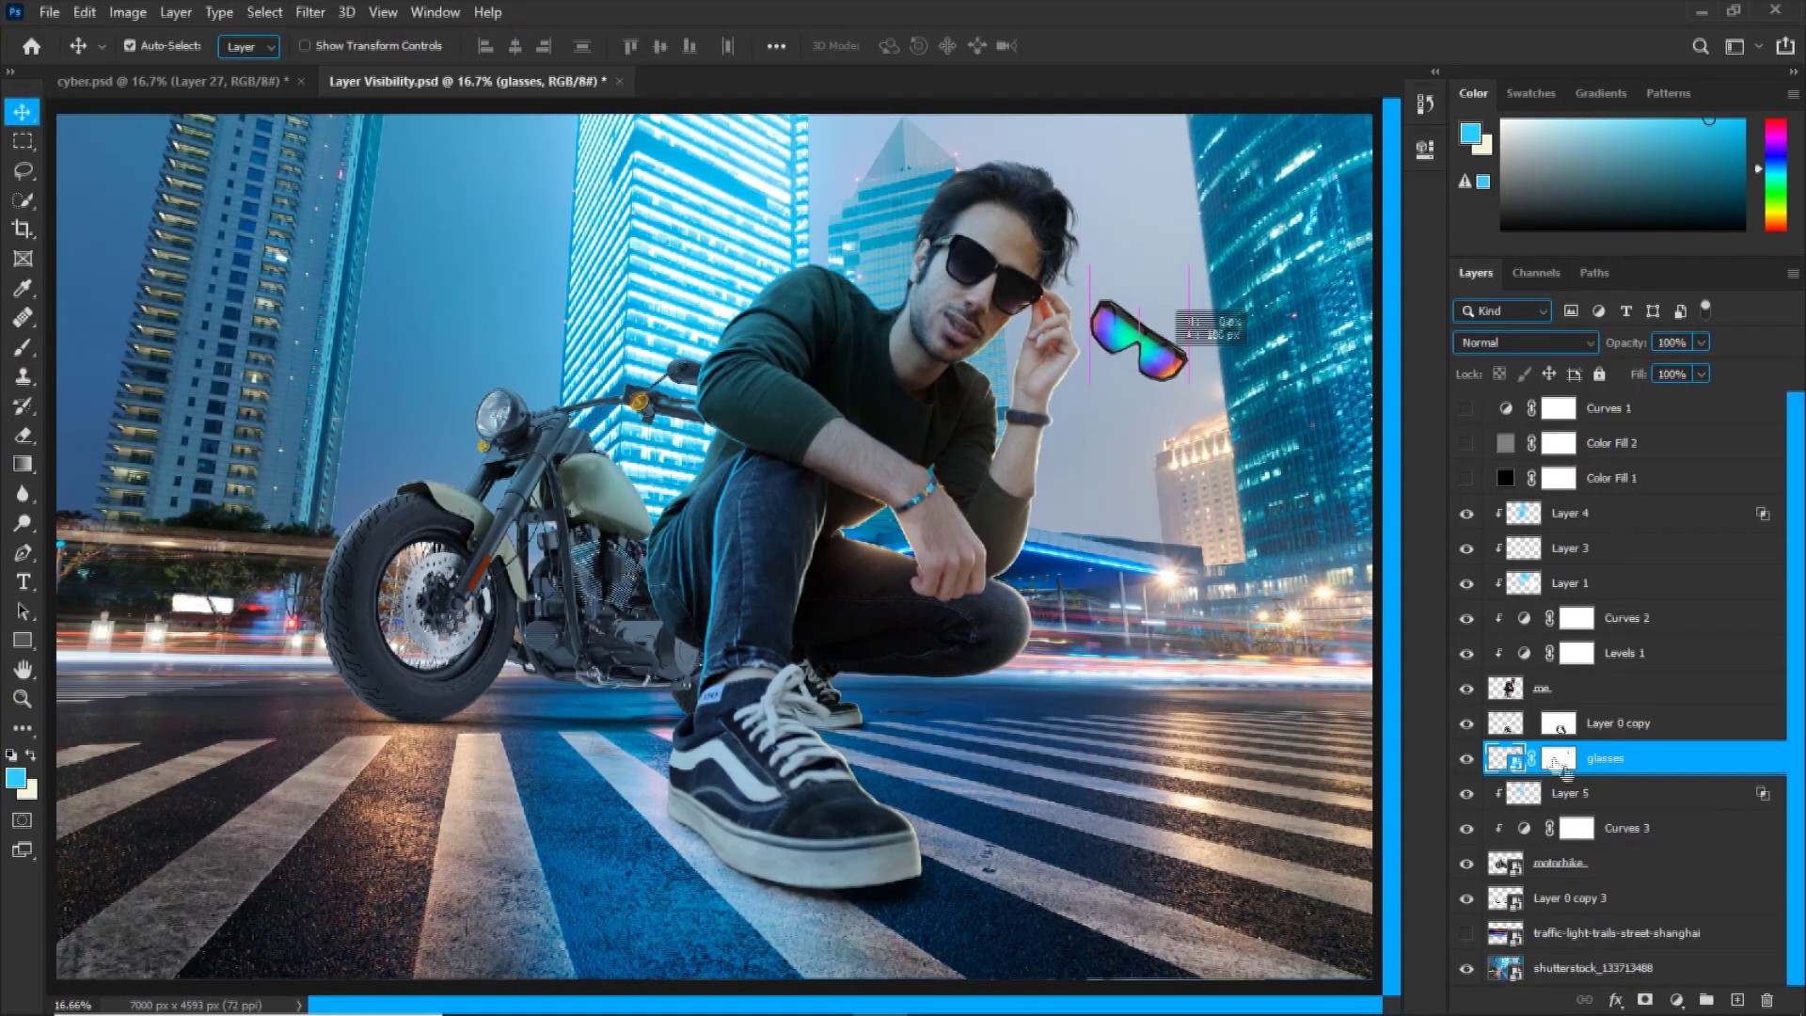
drag(1652, 767, 1614, 512)
key(ctrl+plus)
key(ctrl+plus)
mouse_move(1022, 280)
mouse_down()
mouse_move(719, 703)
mouse_move(571, 797)
mouse_up()
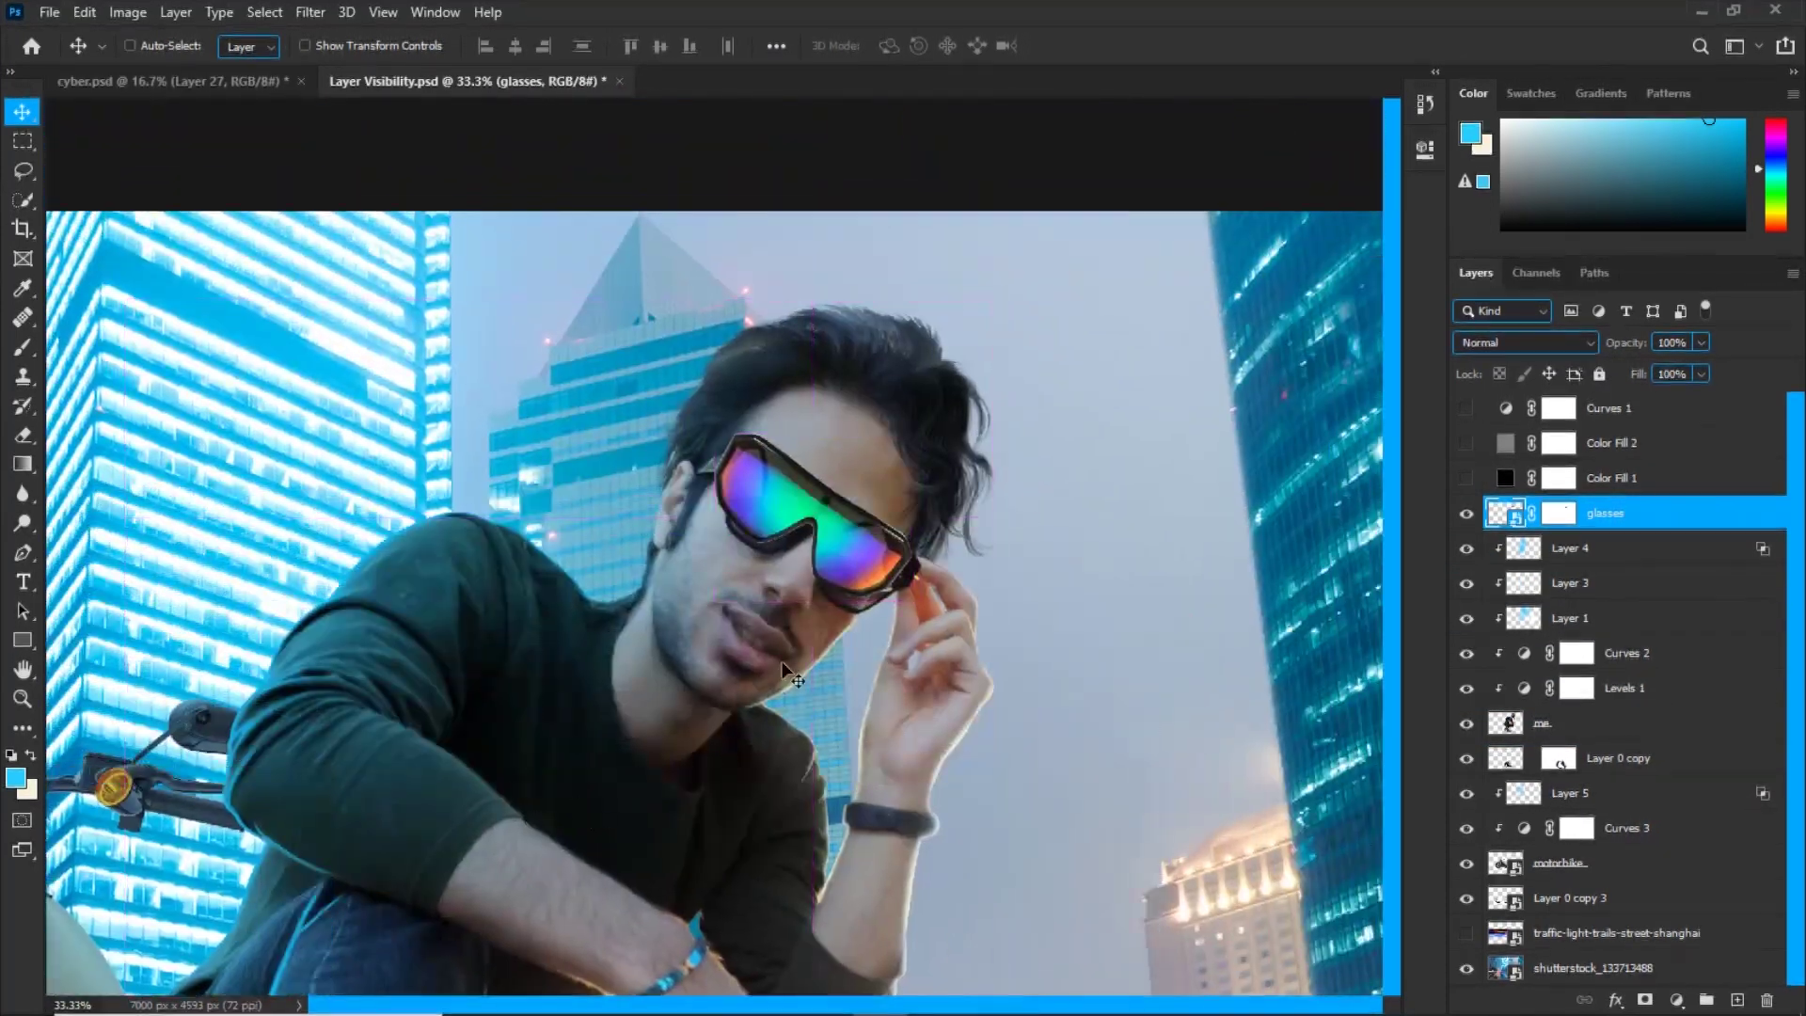
key(ctrl+plus)
mouse_move(847, 653)
mouse_down()
mouse_move(743, 729)
mouse_move(752, 760)
mouse_up()
Free-transform the colored glasses to fit the man's face, comparing them with the original sunglasses.
key(ctrl+t)
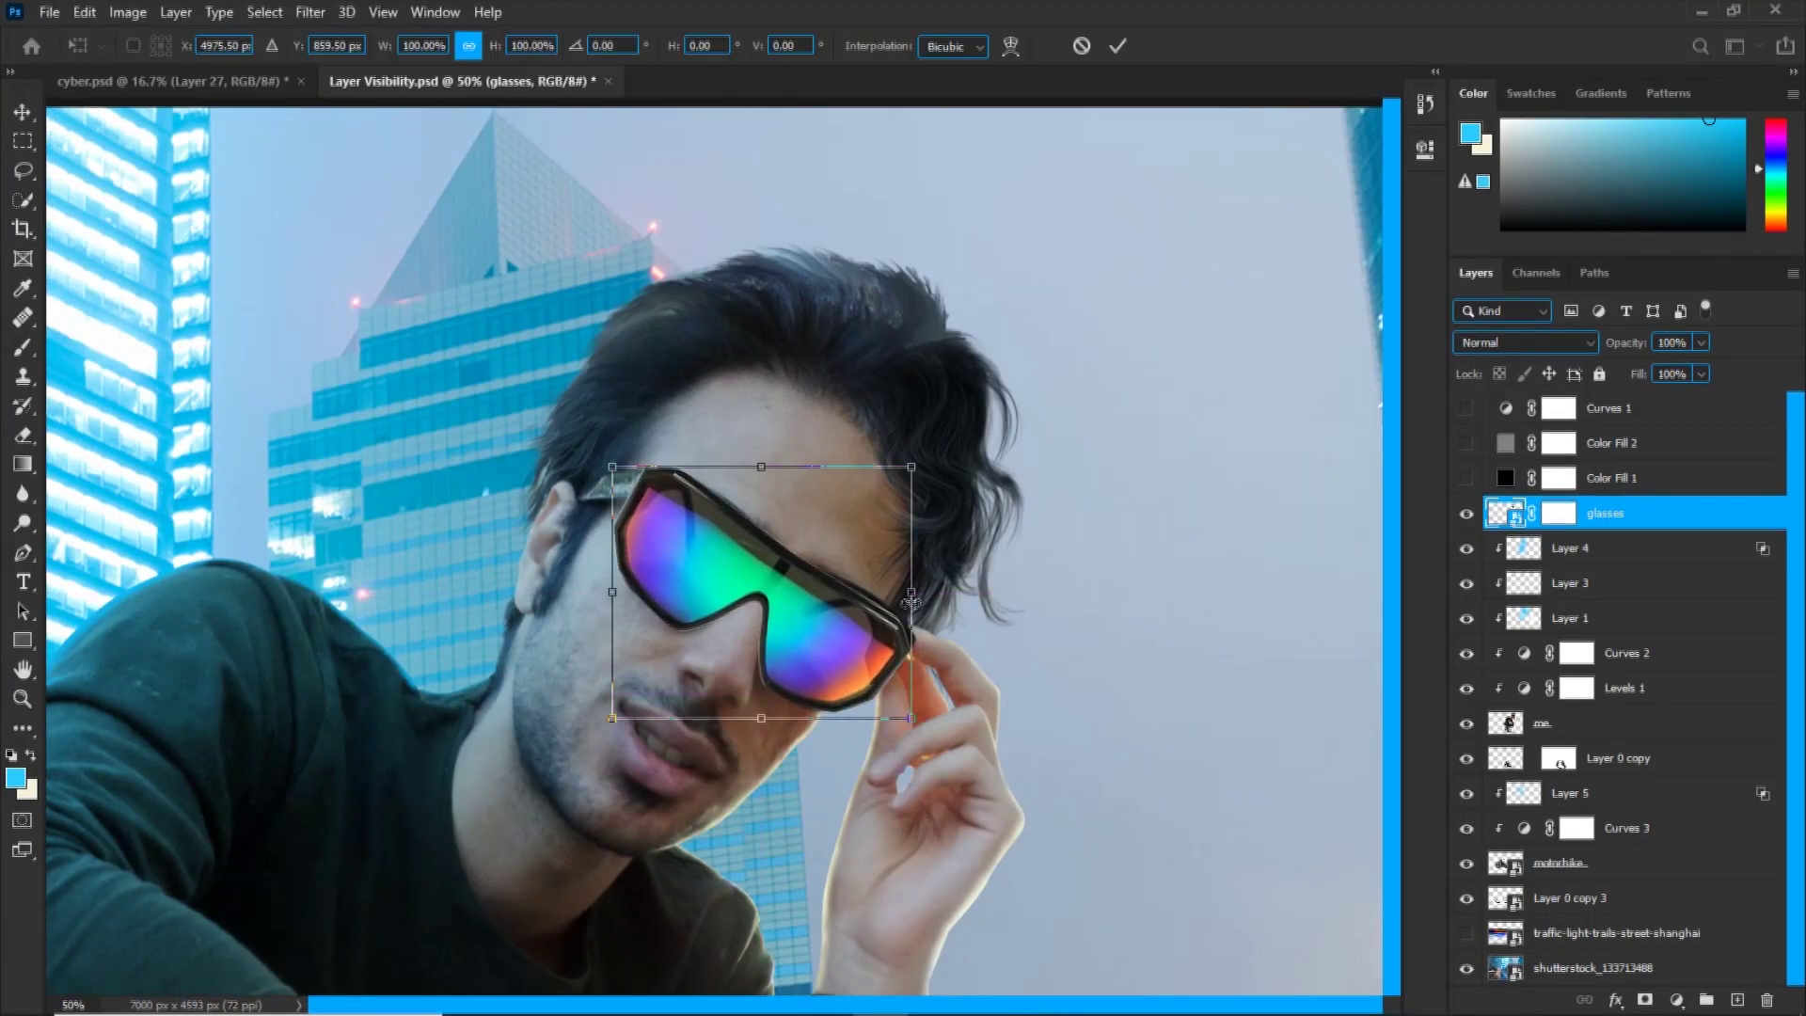
drag(917, 592, 912, 592)
drag(608, 592, 613, 593)
key(Return)
click(1467, 514)
key(ctrl+t)
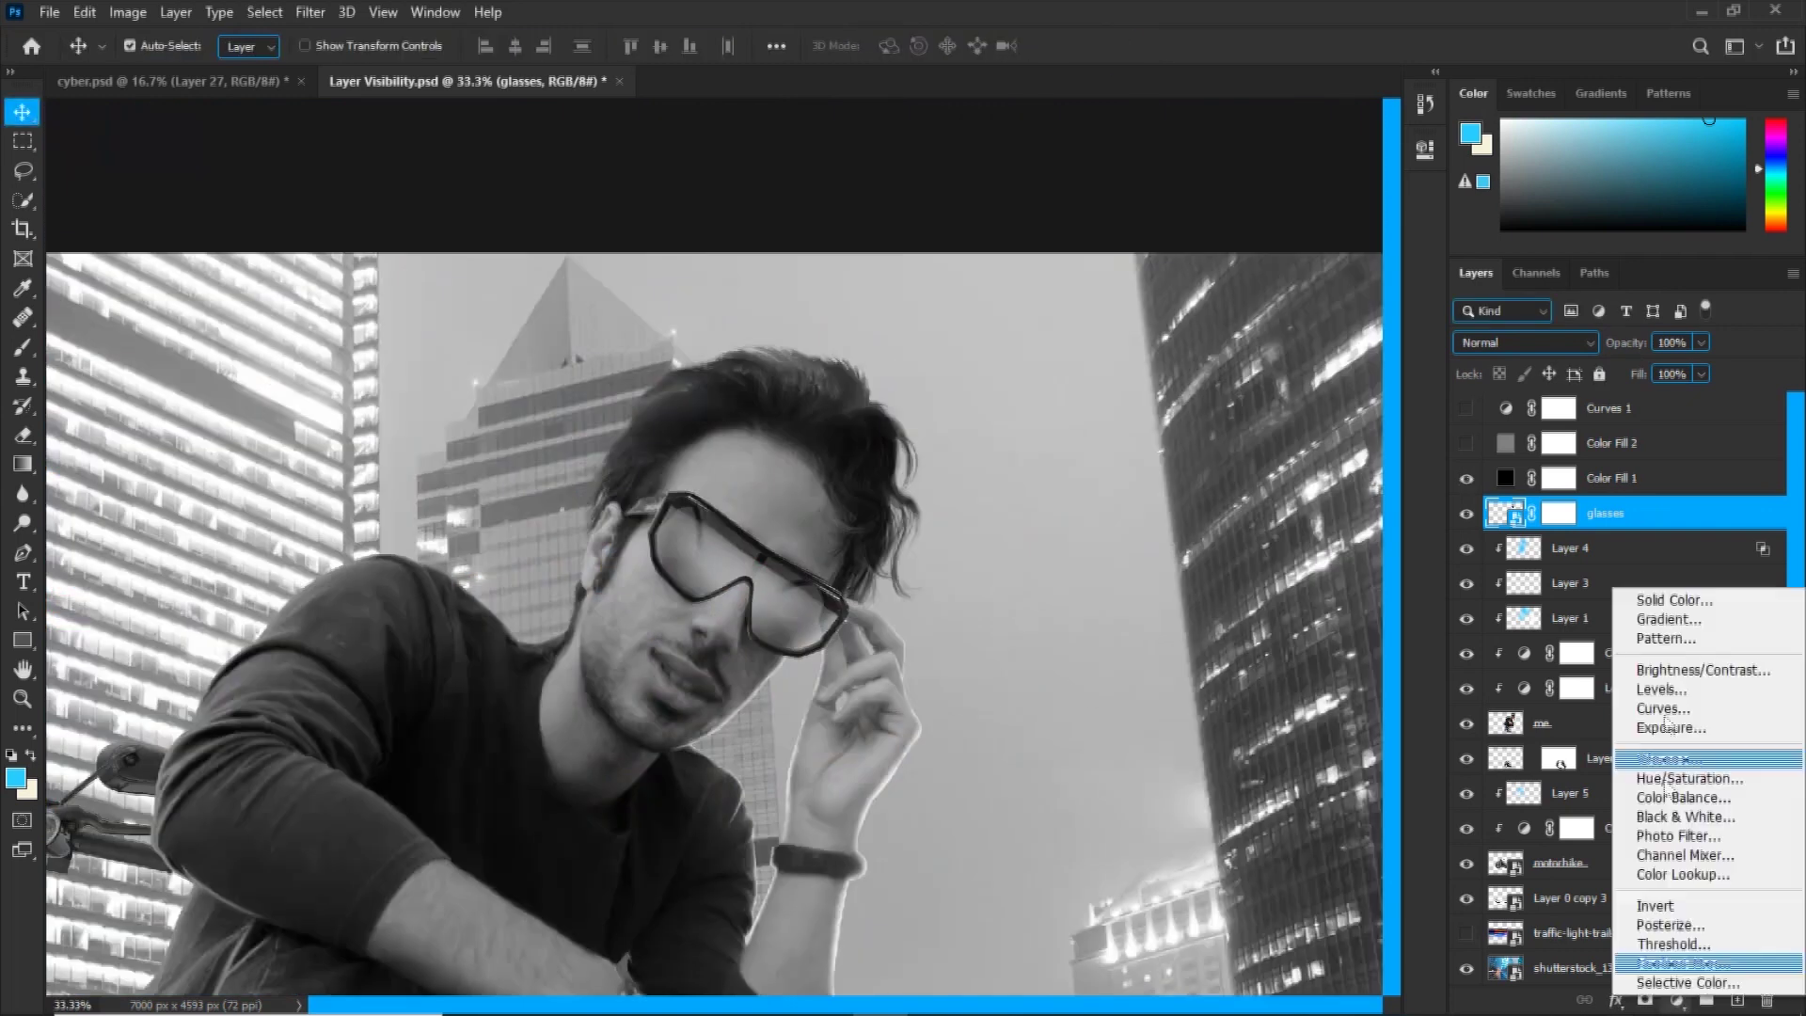
Add a Levels adjustment clipped to the glasses with the black-and-white helper layer shown.
click(1655, 715)
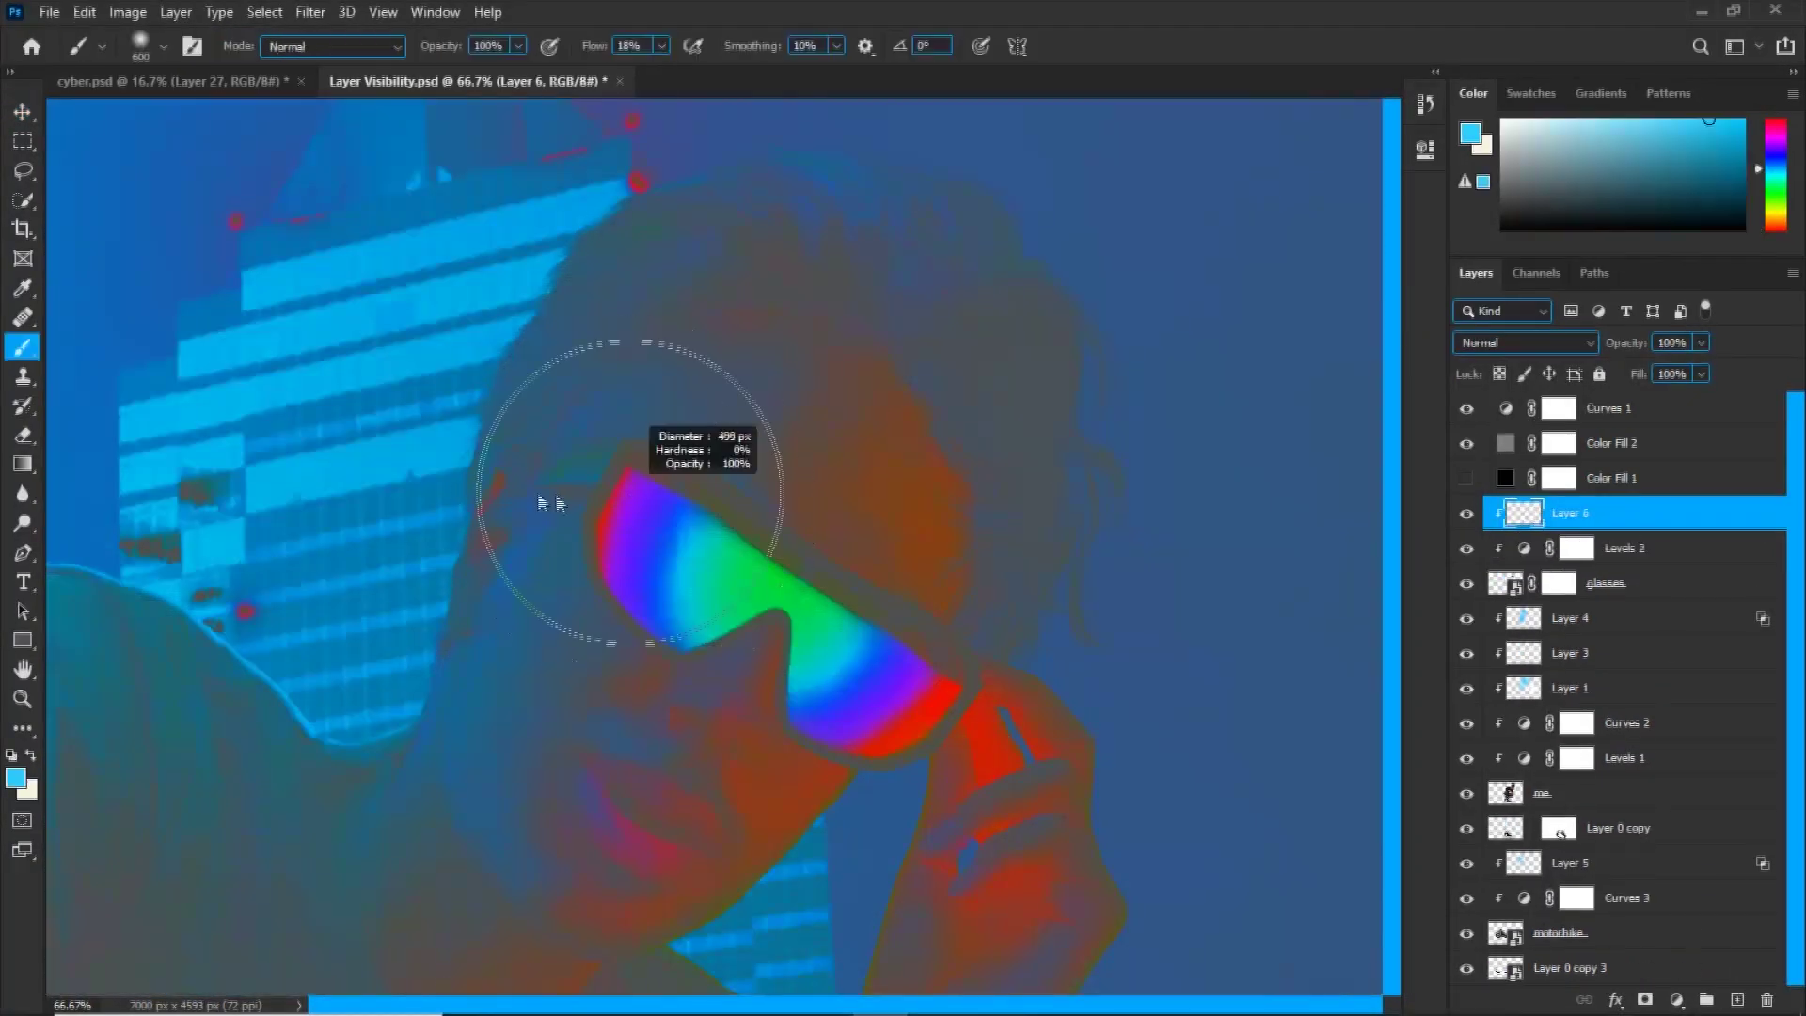
Set Layer 6, clipped to the glasses, to Color blend mode and hide the Curves 1 and Color Fill 2 helper layers.
click(1526, 343)
click(1494, 871)
drag(1466, 408, 1466, 443)
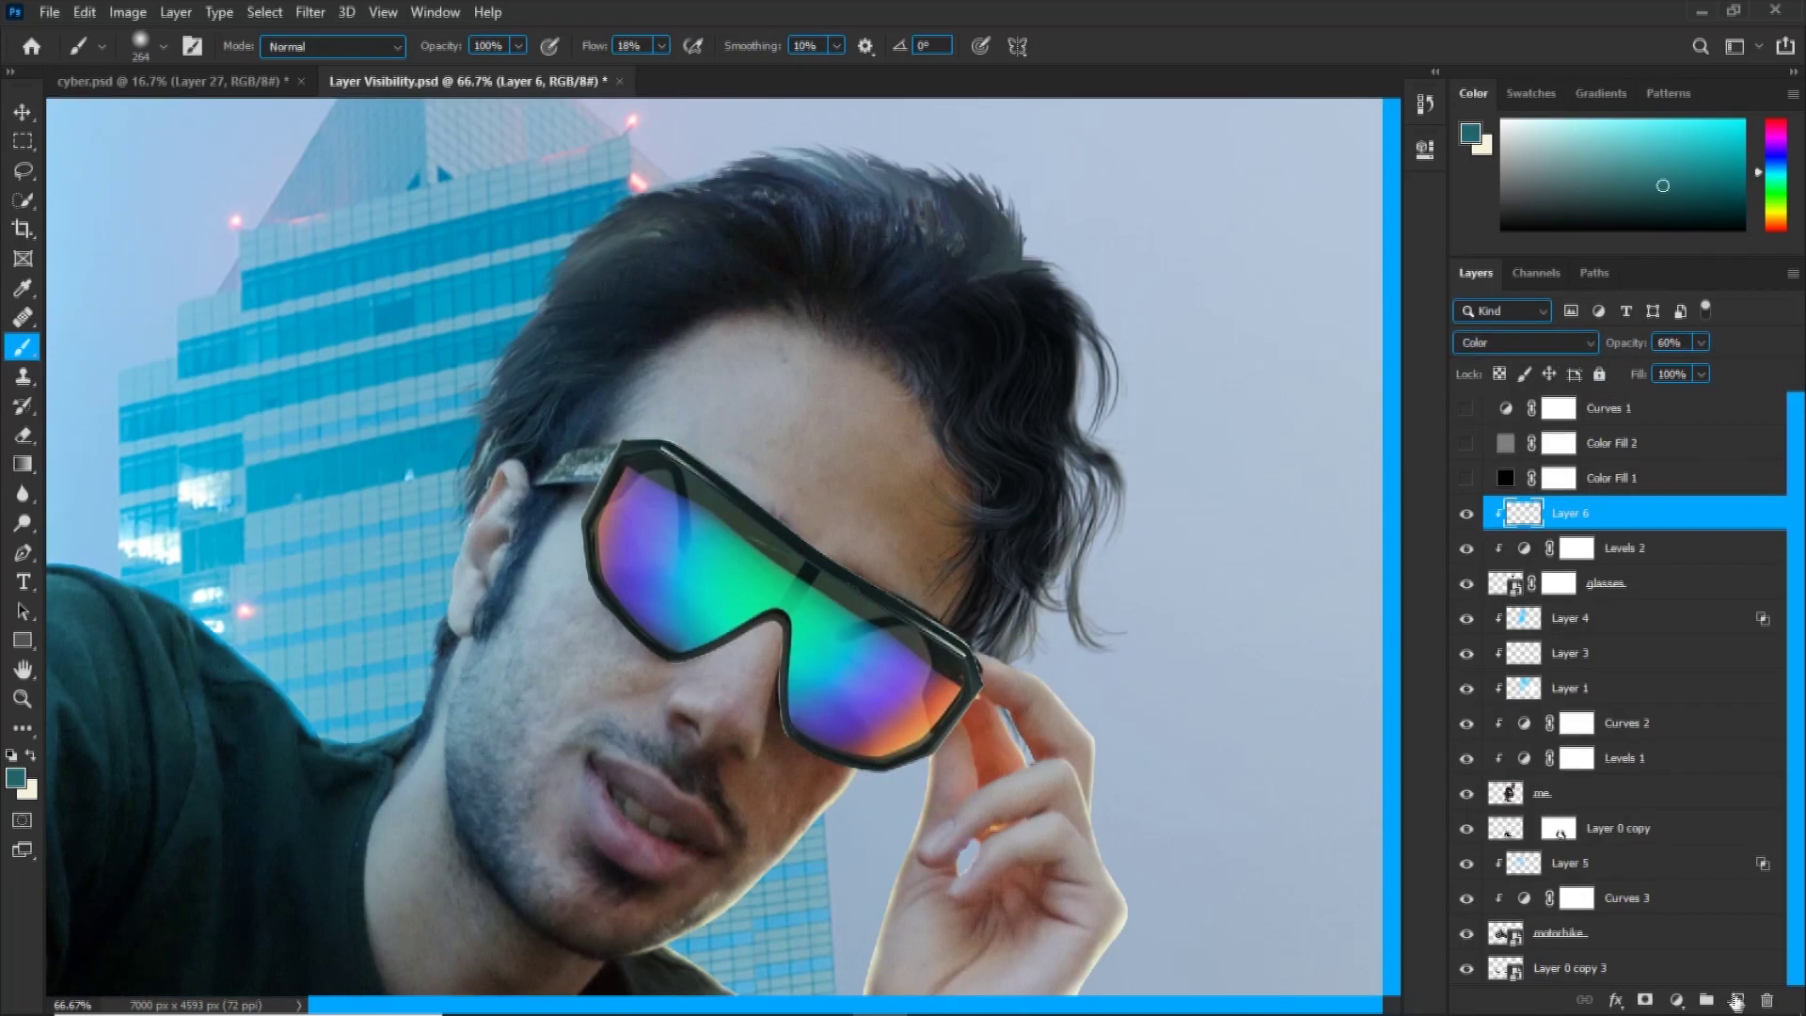
Add a new layer above Layer 6 and clip it to the glasses.
click(1735, 999)
drag(1599, 534, 1598, 527)
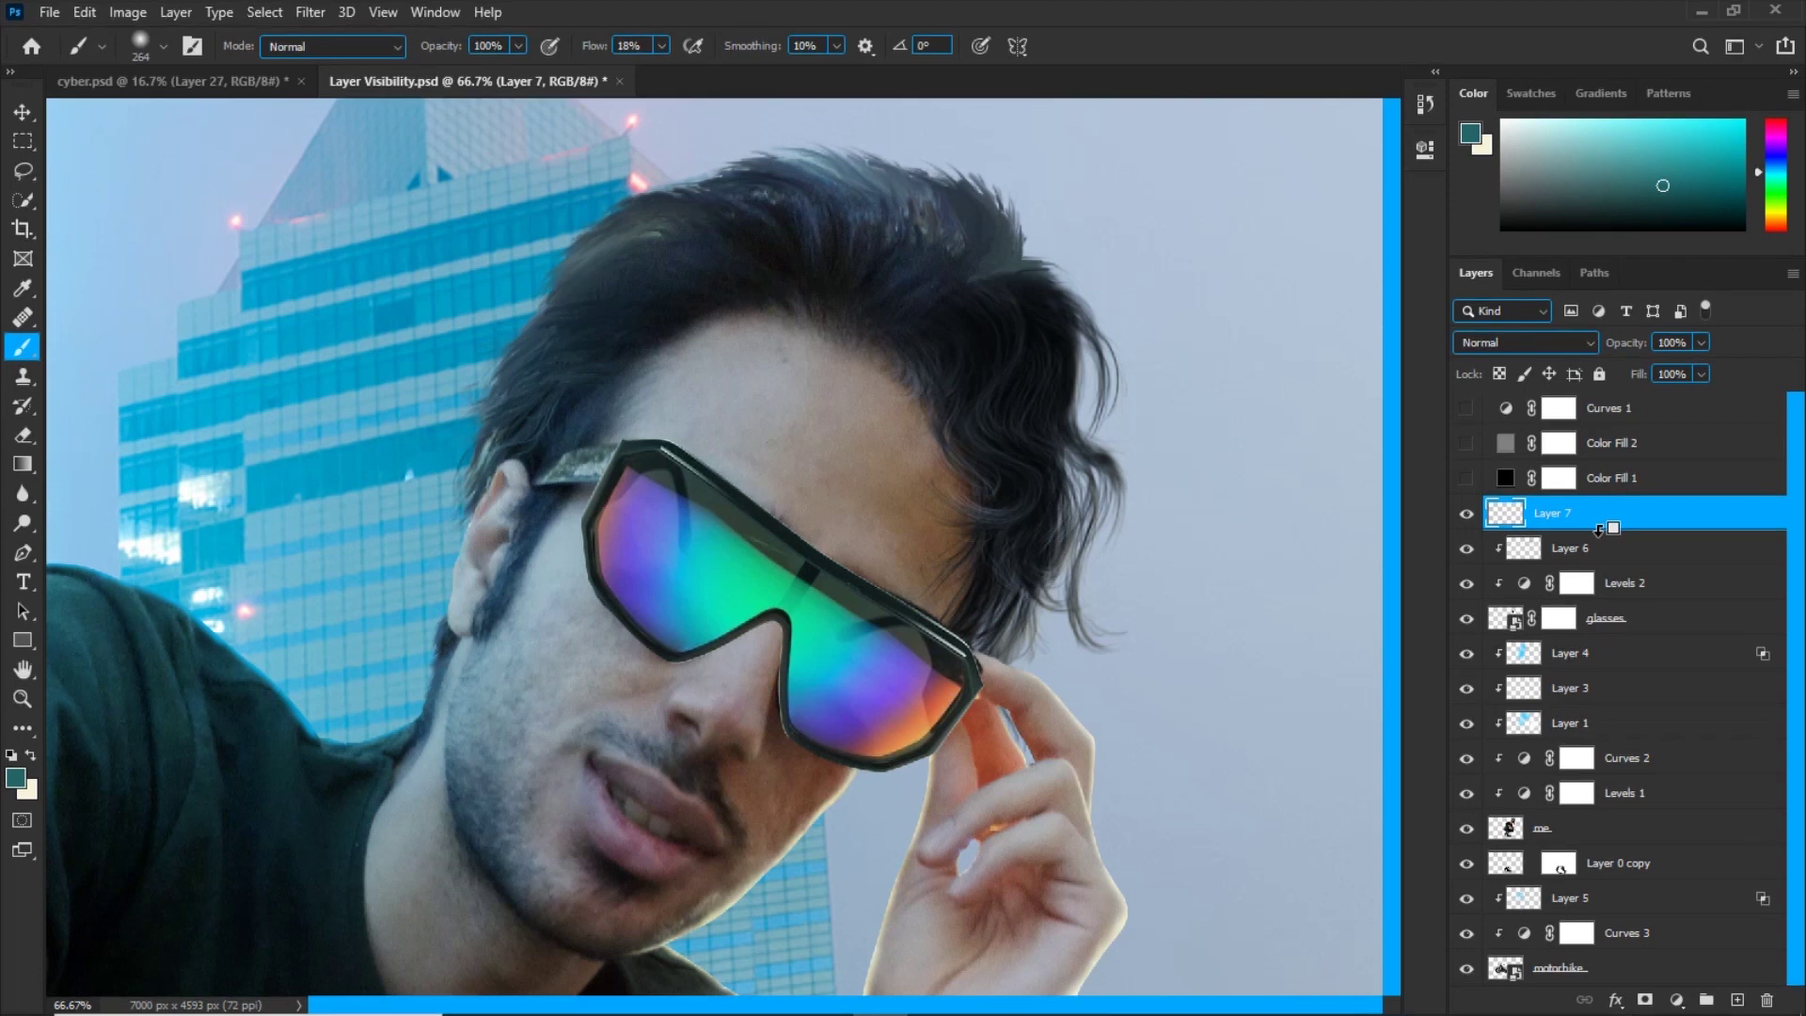
alt+click(1597, 529)
Sample the dark frame color with a 10 px brush and paint over the light edge of the frame beside the nose.
key(ctrl+1)
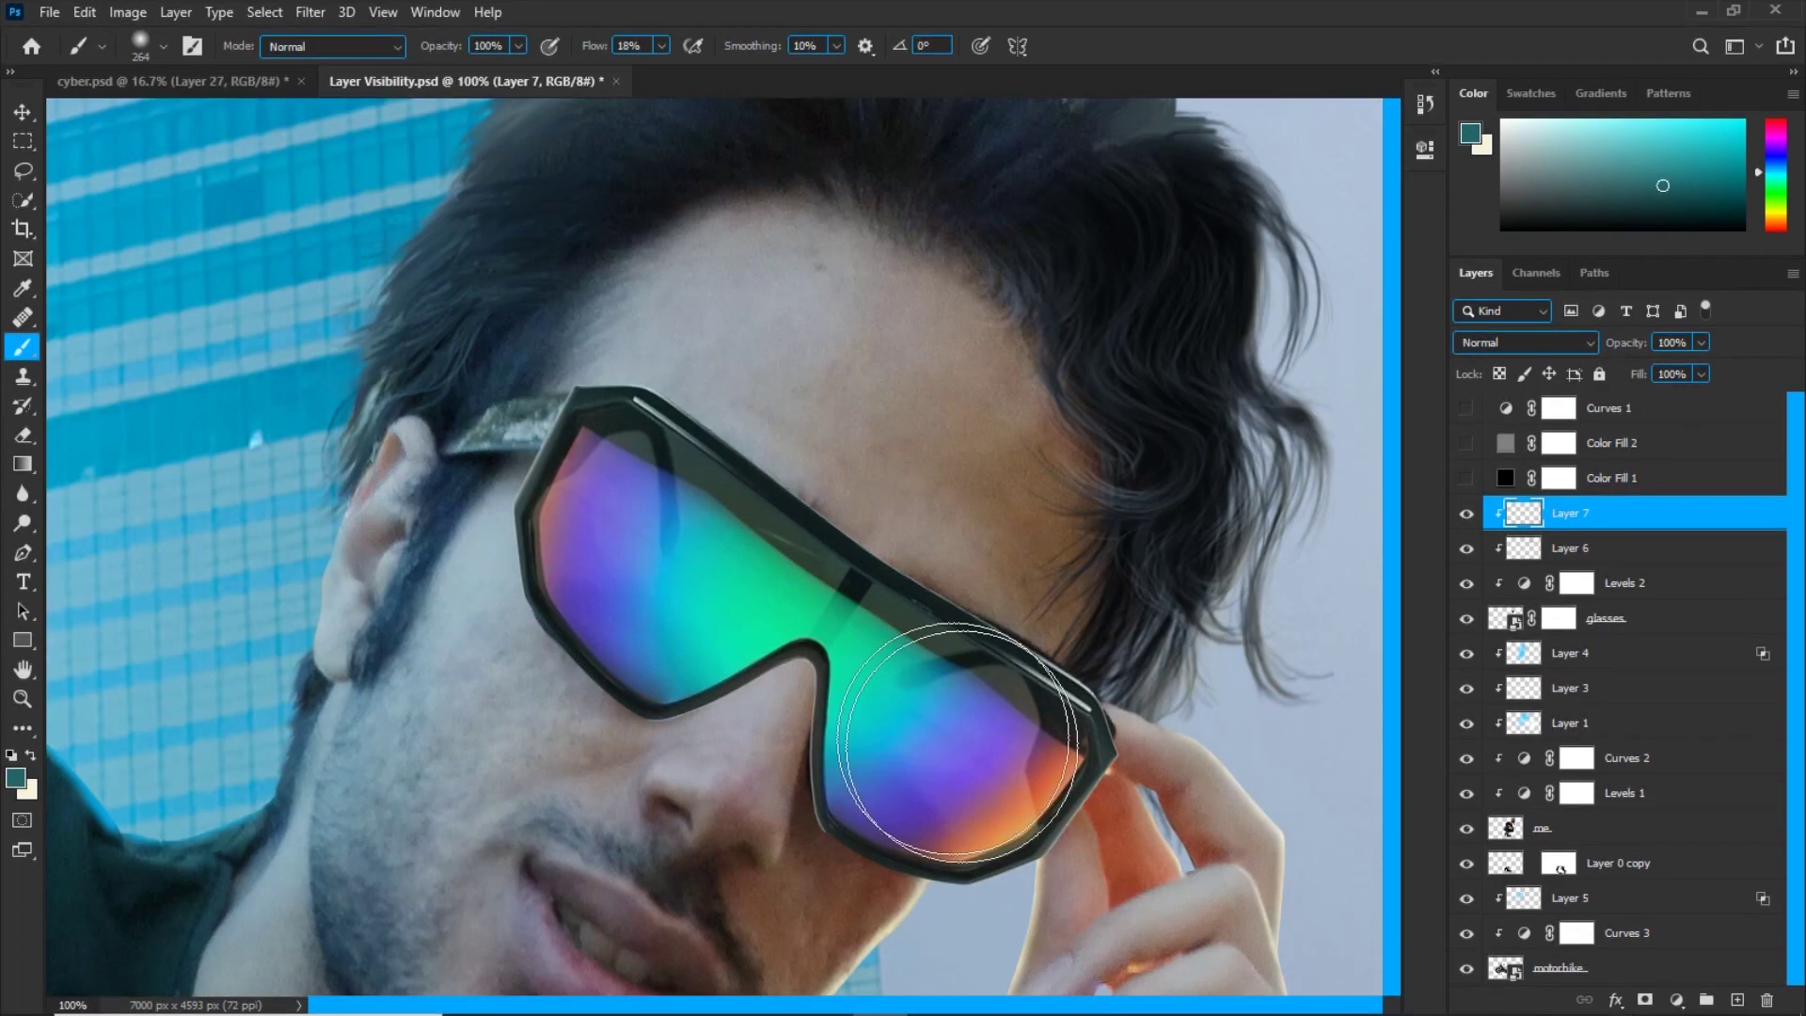
drag(941, 750, 910, 492)
key(ctrl+plus)
key(bracketleft)
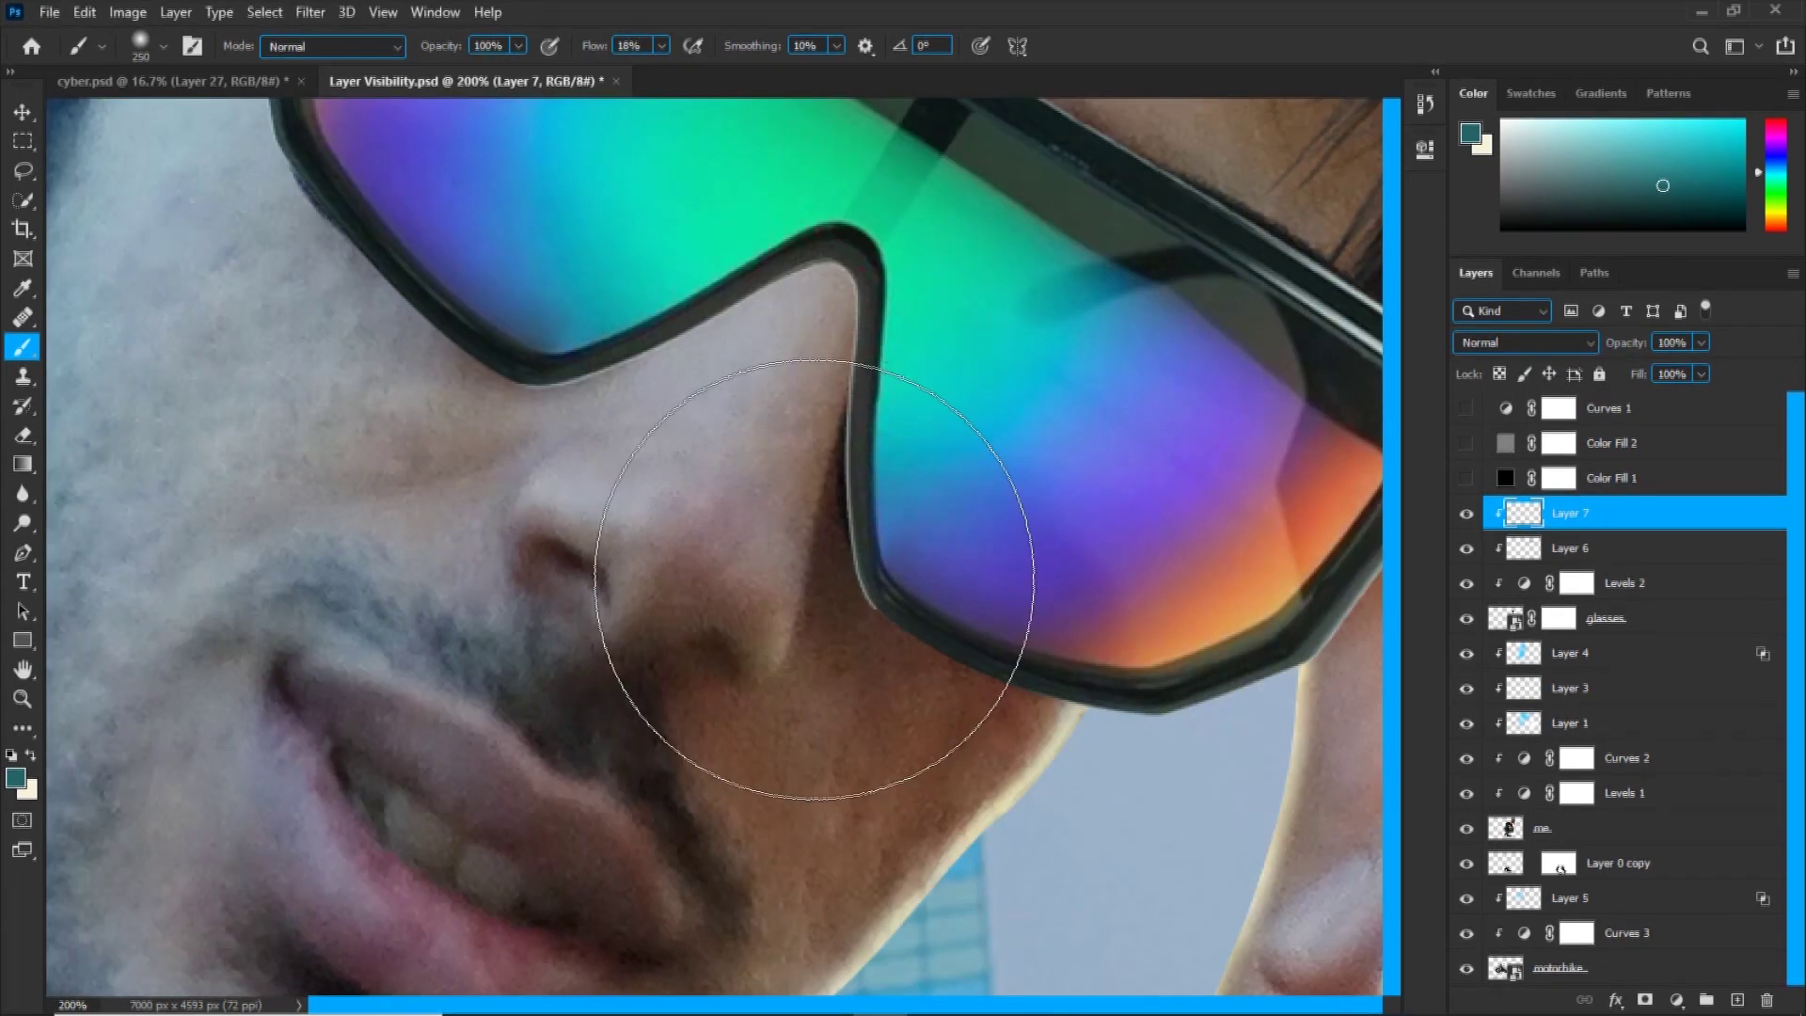
key(bracketleft)
key(bracketleft)
key(bracketleft)
key(bracketleft)
key(bracketleft)
right_click(810, 570)
click(866, 505)
alt+click(866, 505)
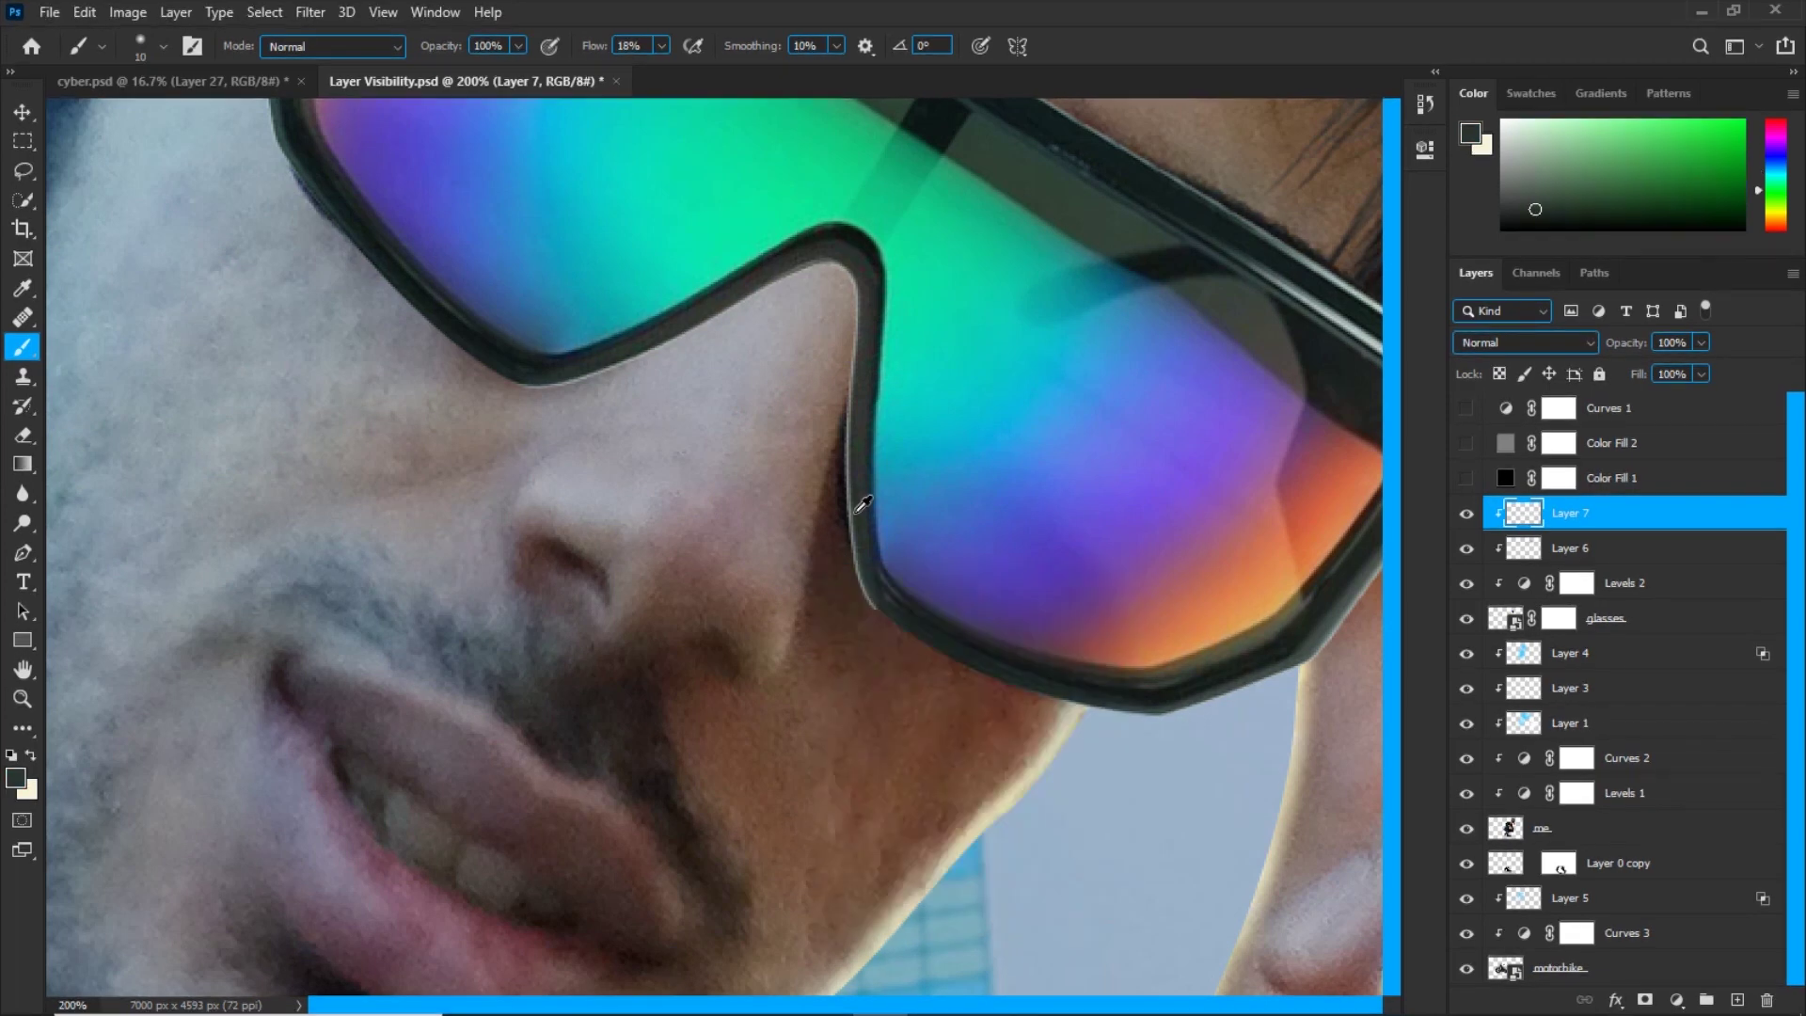
alt+click(859, 514)
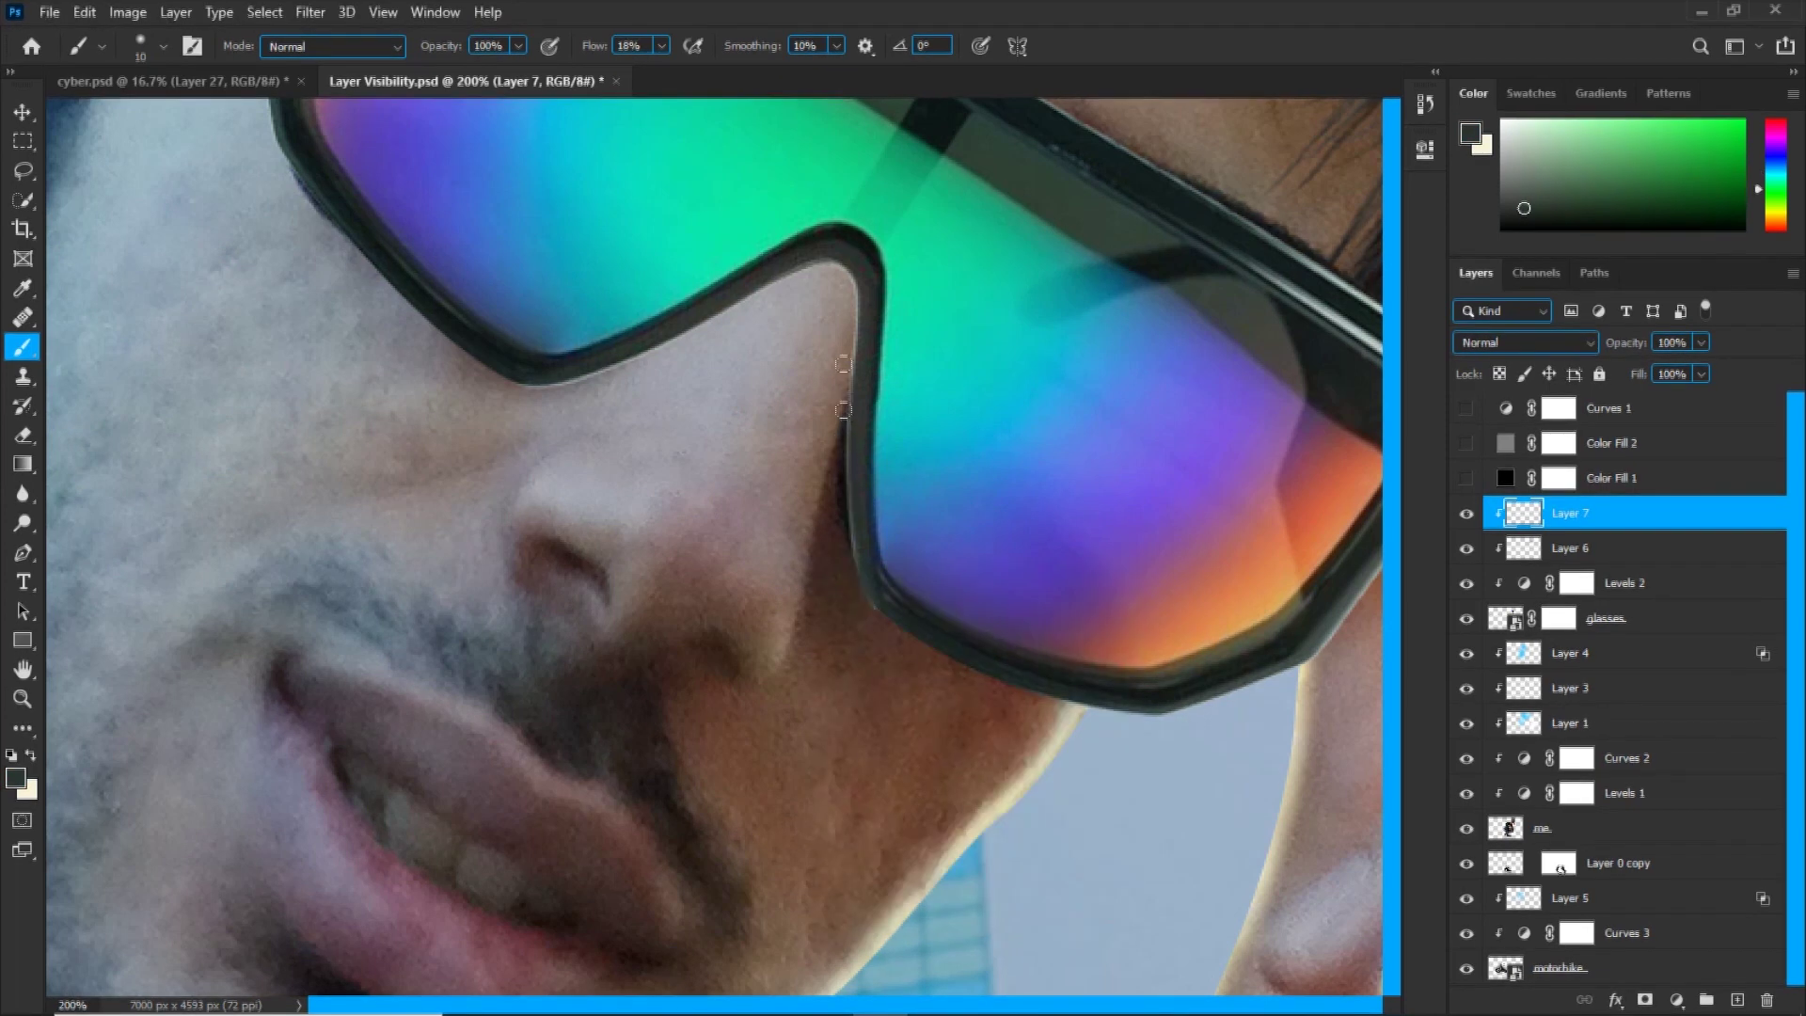
drag(833, 269, 440, 347)
Paint resampled dark frame tones over the light fringe around the rest of the glasses' frame on Layer 7.
alt+click(985, 628)
alt+right_click(986, 627)
drag(652, 235, 800, 463)
alt+click(848, 440)
drag(842, 418, 1138, 610)
drag(527, 245, 971, 632)
alt+click(782, 465)
drag(742, 425, 841, 497)
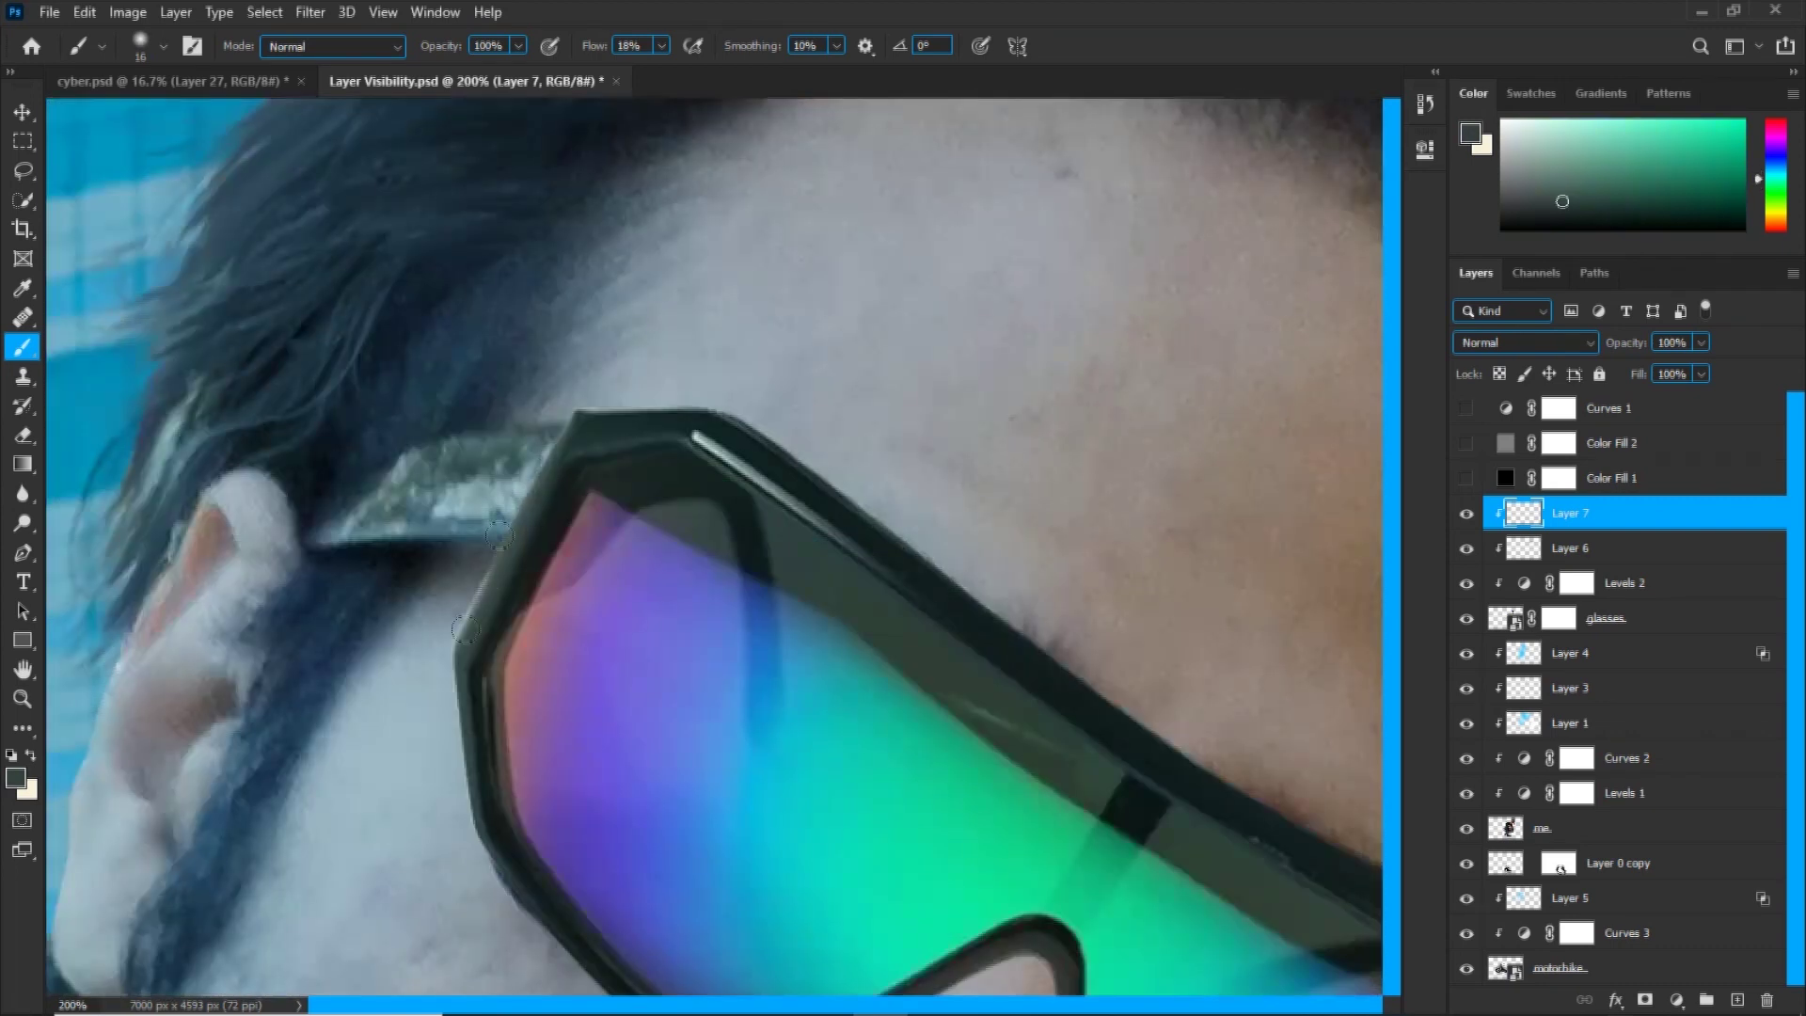
drag(435, 737, 435, 371)
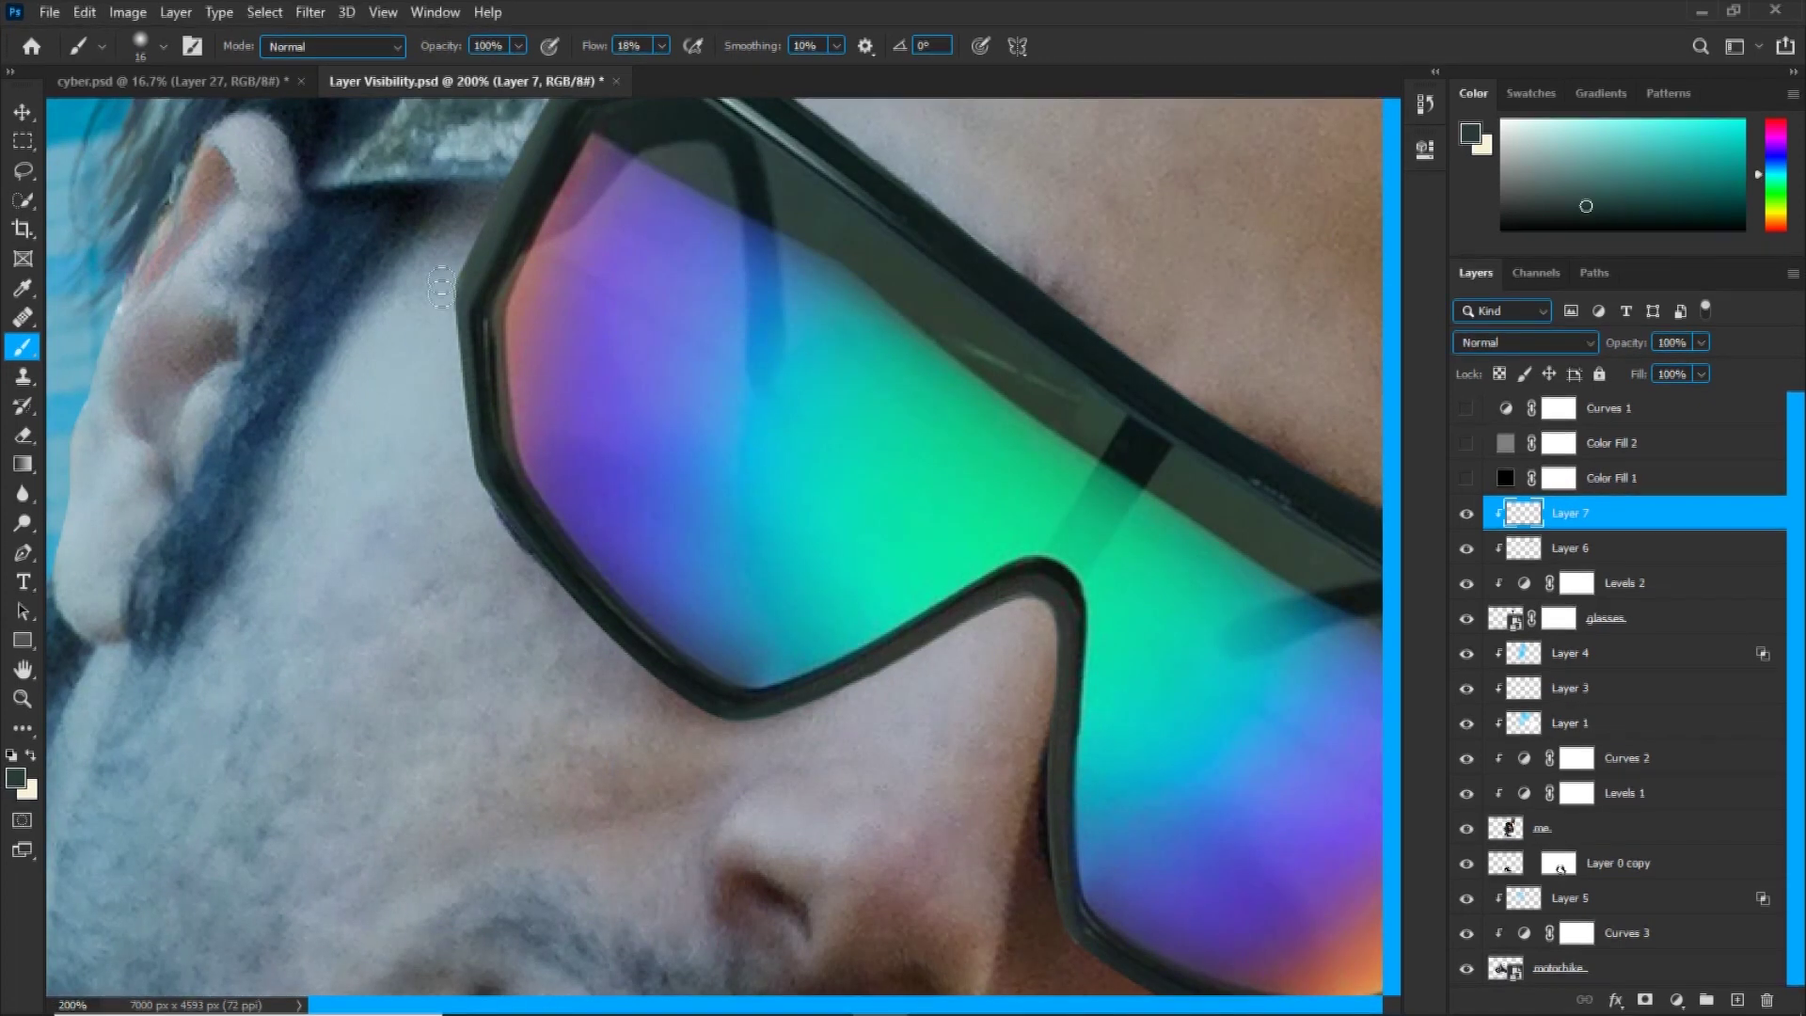
drag(1237, 476, 967, 524)
mouse_move(1032, 719)
mouse_down()
mouse_move(1056, 677)
mouse_move(1152, 827)
mouse_up()
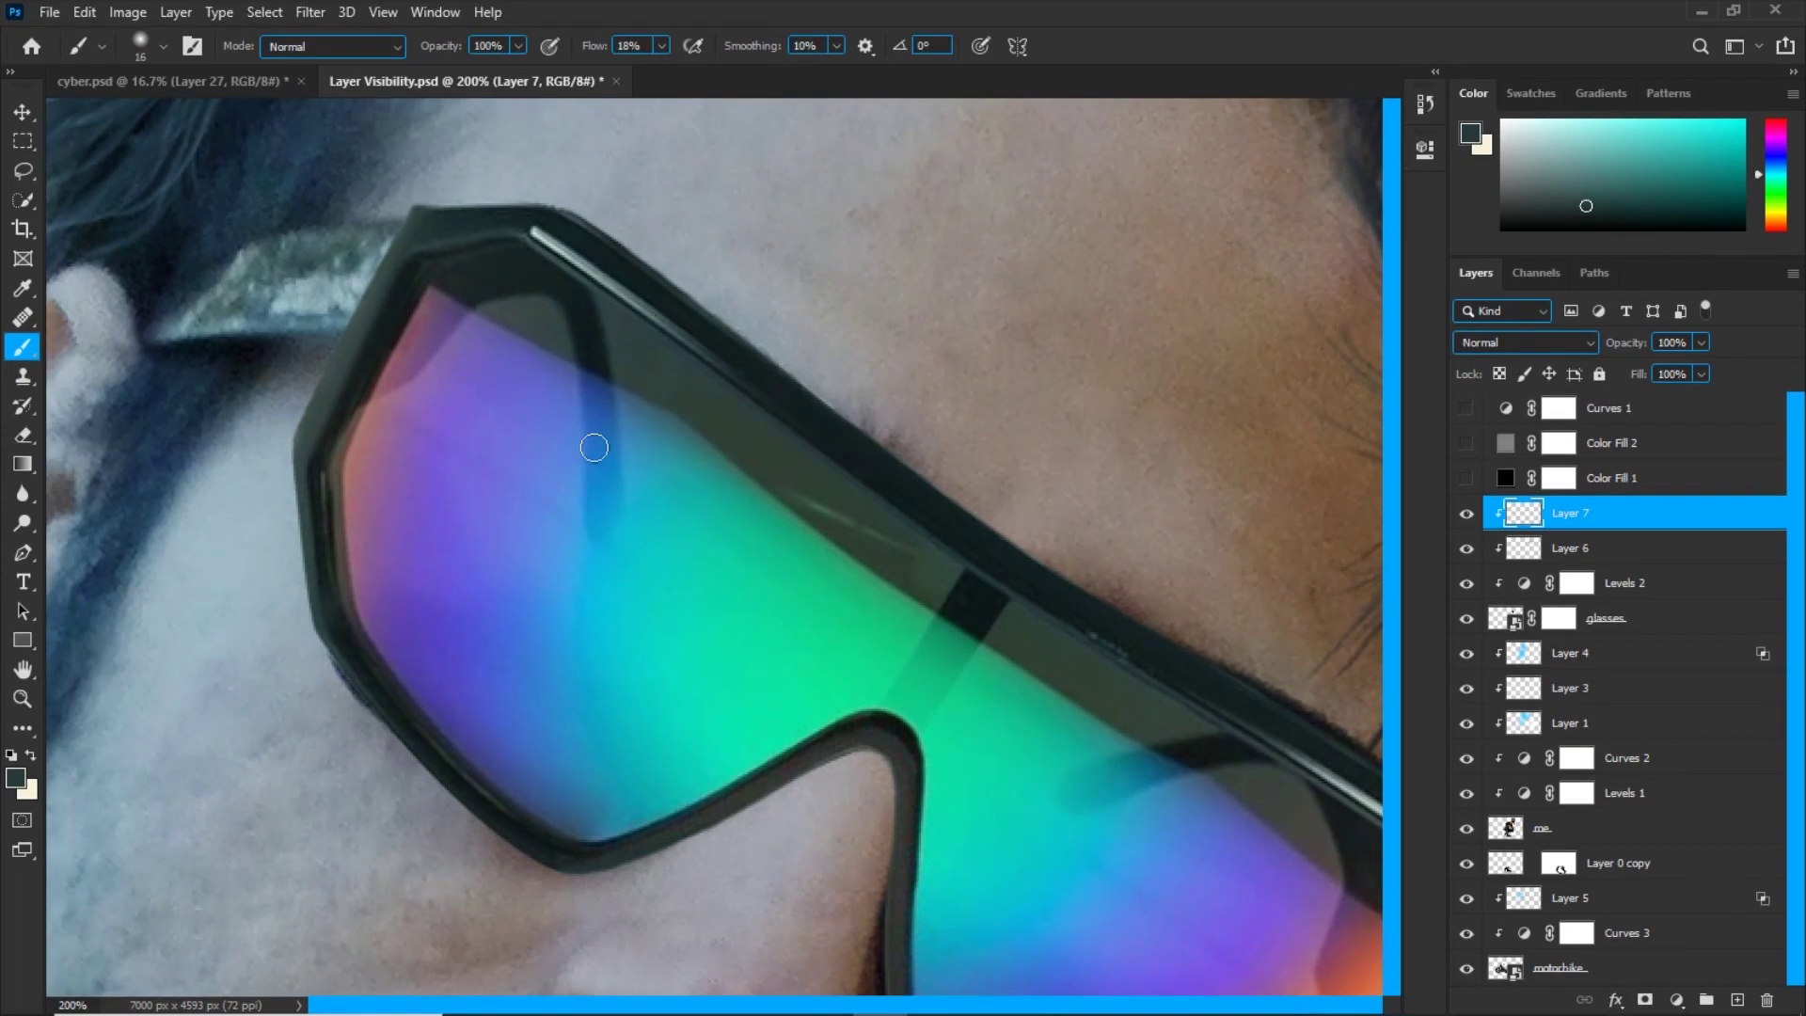
drag(562, 377, 636, 504)
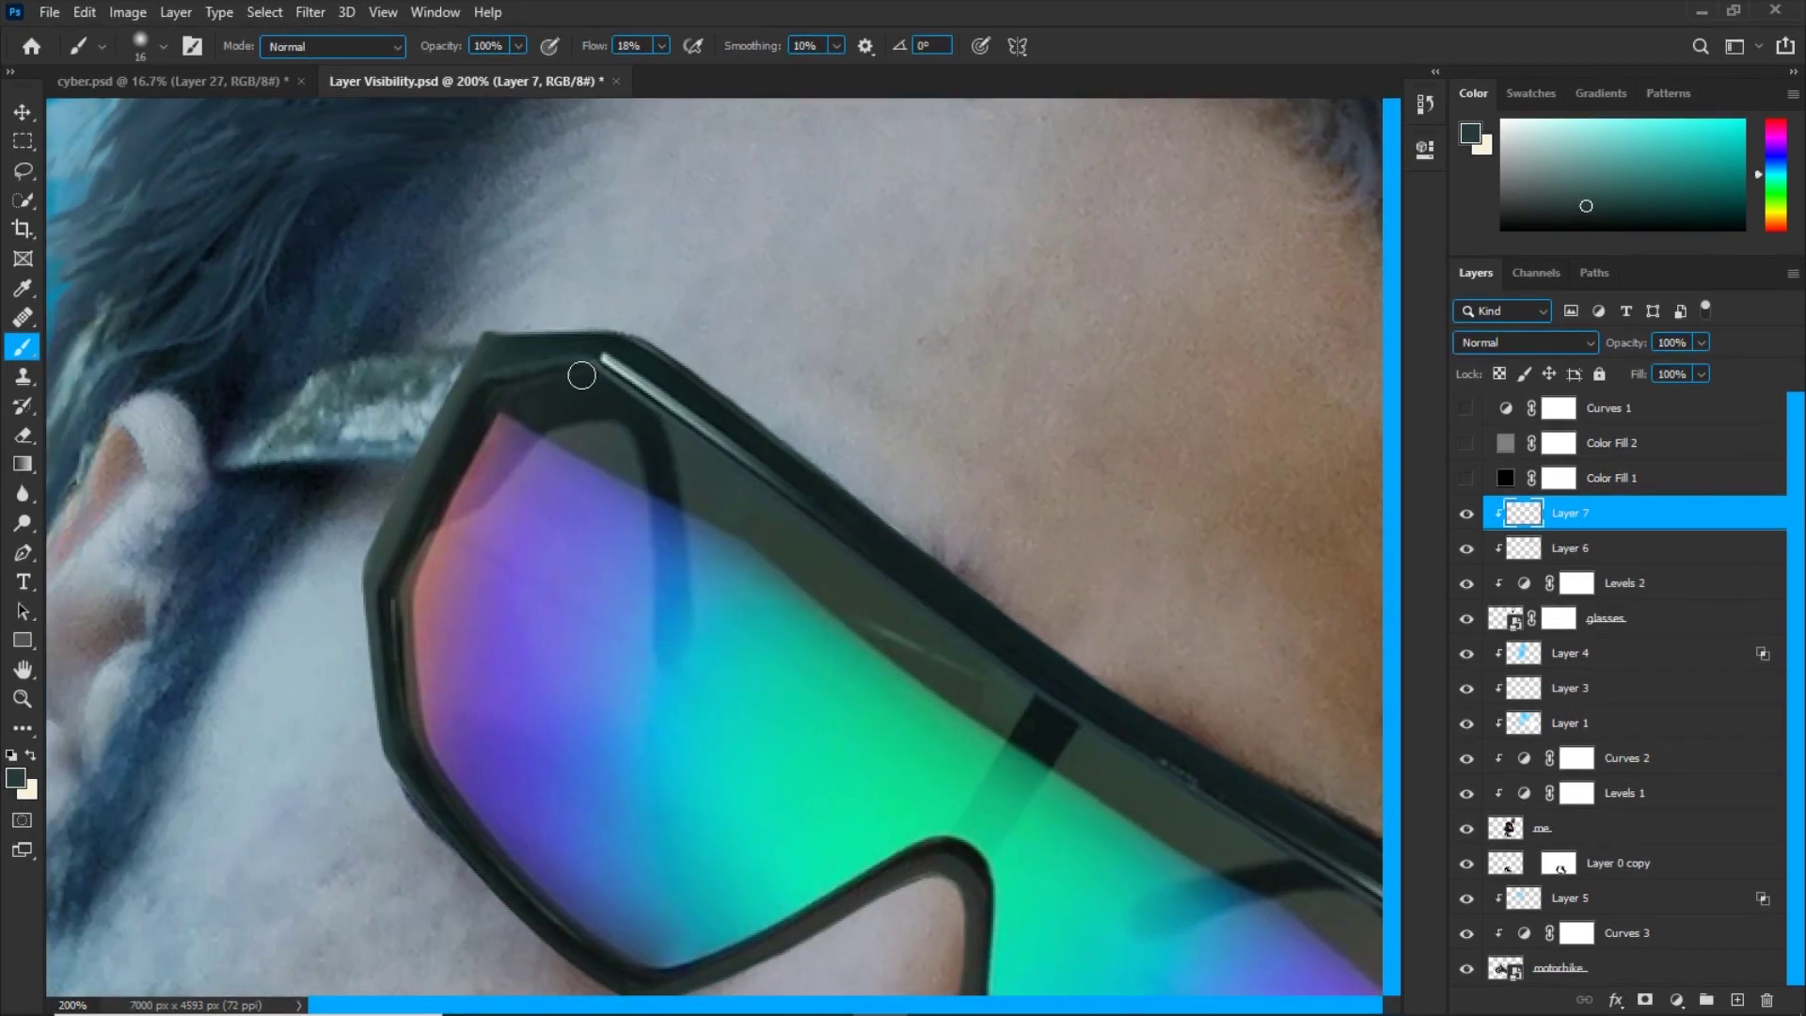
Clone clean lens color over the dark temple reflection in the lens nearest the ear with the Clone Stamp tool.
key(s)
drag(604, 552, 614, 558)
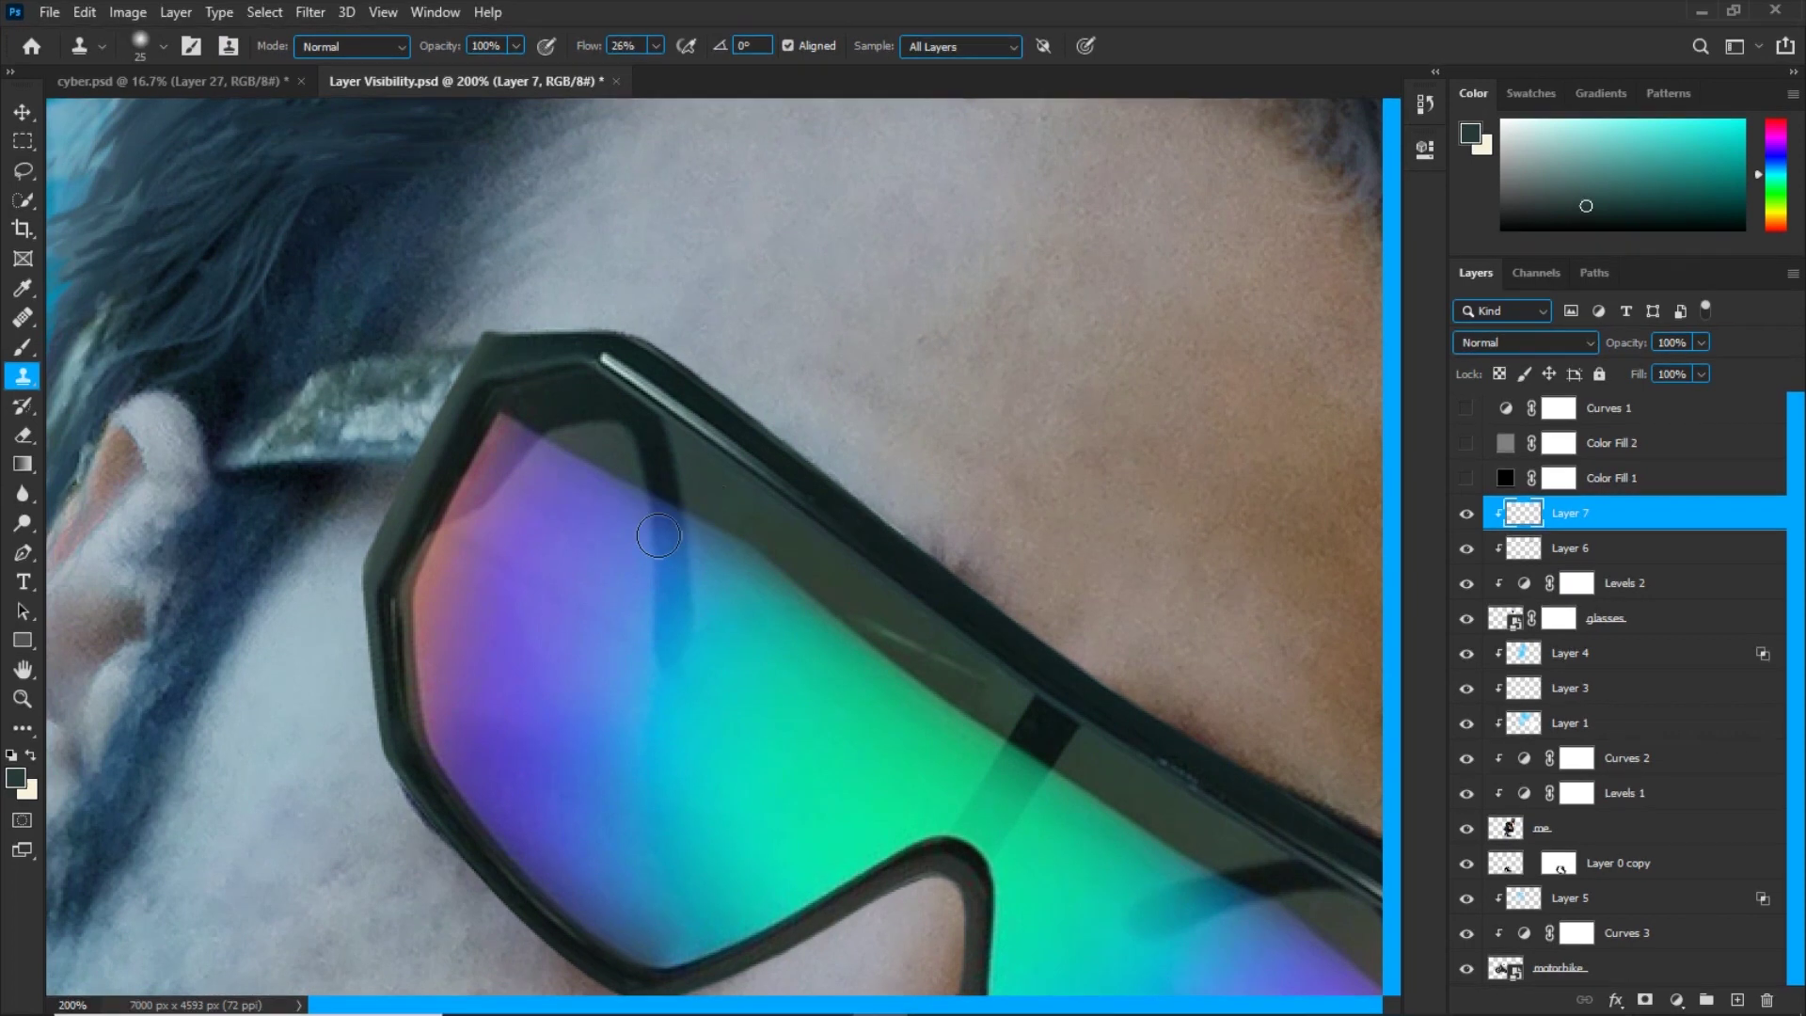
drag(790, 618, 649, 700)
Paint sampled colors over the leftover reflections in the shaded upper band of the lenses and smooth the band's edge.
key(b)
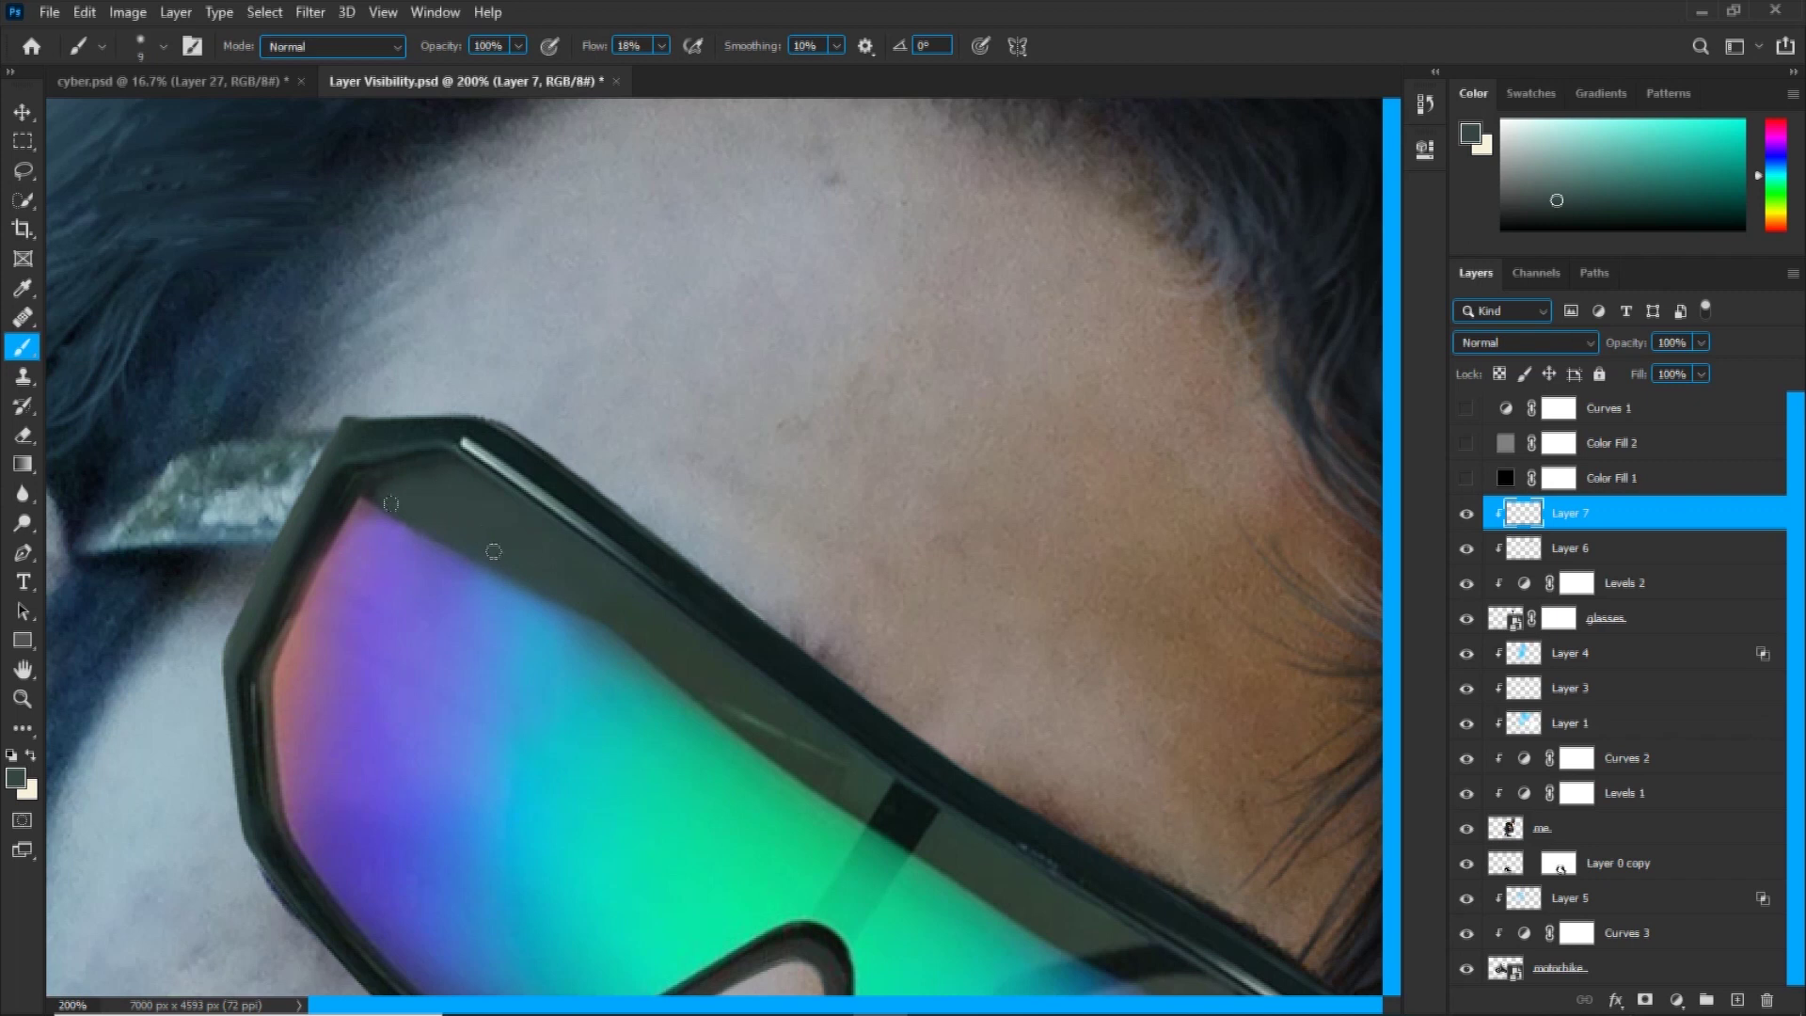
alt+click(470, 514)
drag(667, 618, 470, 371)
alt+click(298, 371)
drag(806, 827, 302, 556)
key(s)
key(b)
alt+click(451, 414)
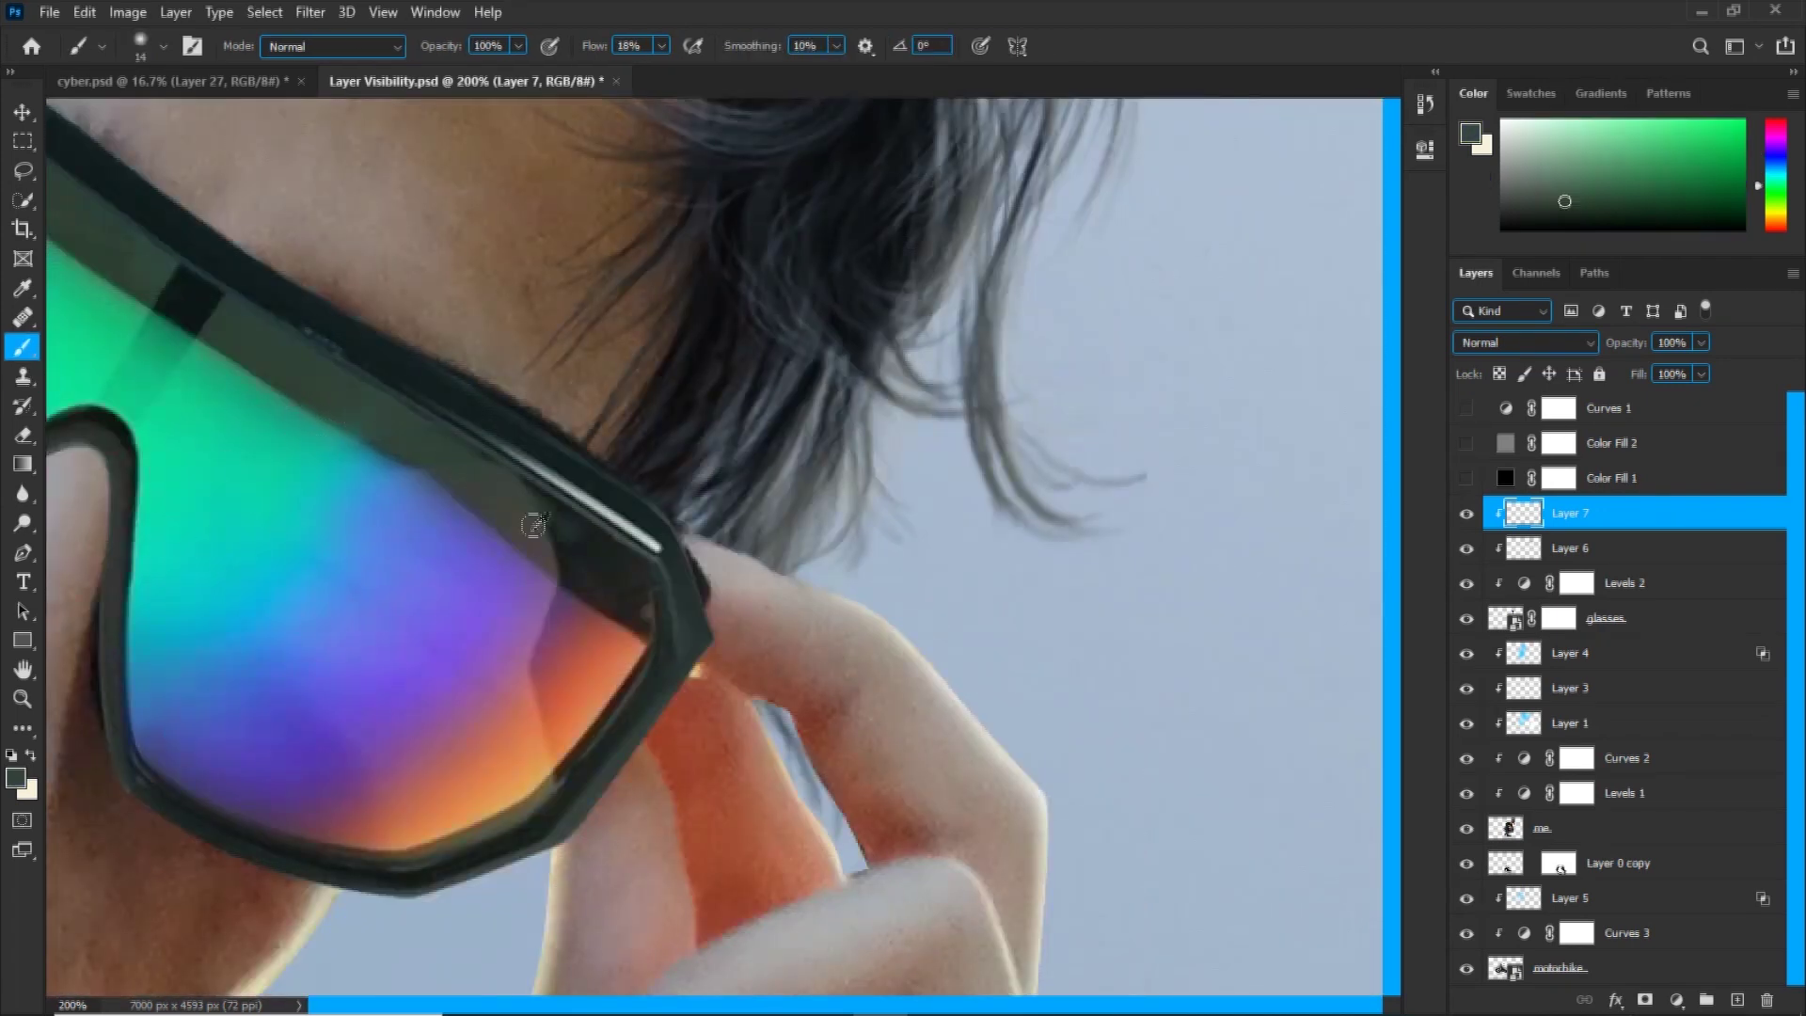
alt+click(623, 604)
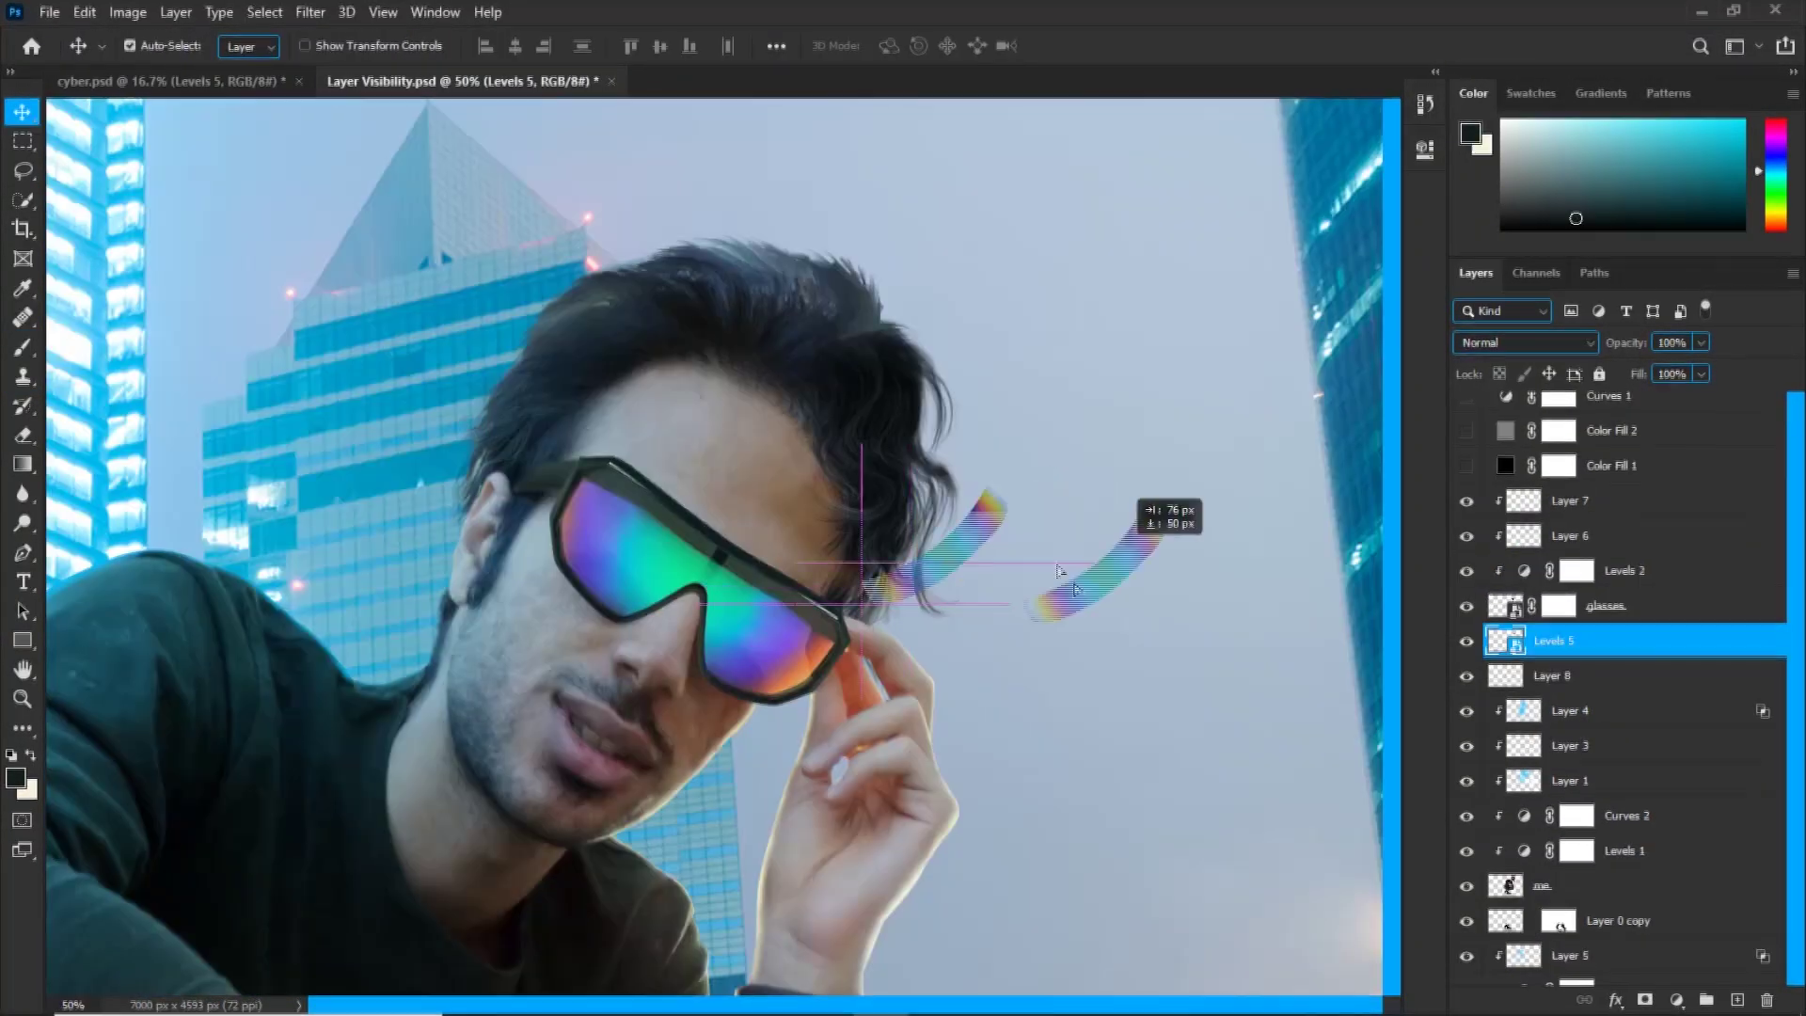
Move the rainbow bracelet in the Levels 5 layer from beside the head onto the man's lower wrist.
mouse_move(1124, 498)
mouse_down()
mouse_move(1133, 526)
mouse_move(1084, 616)
mouse_up()
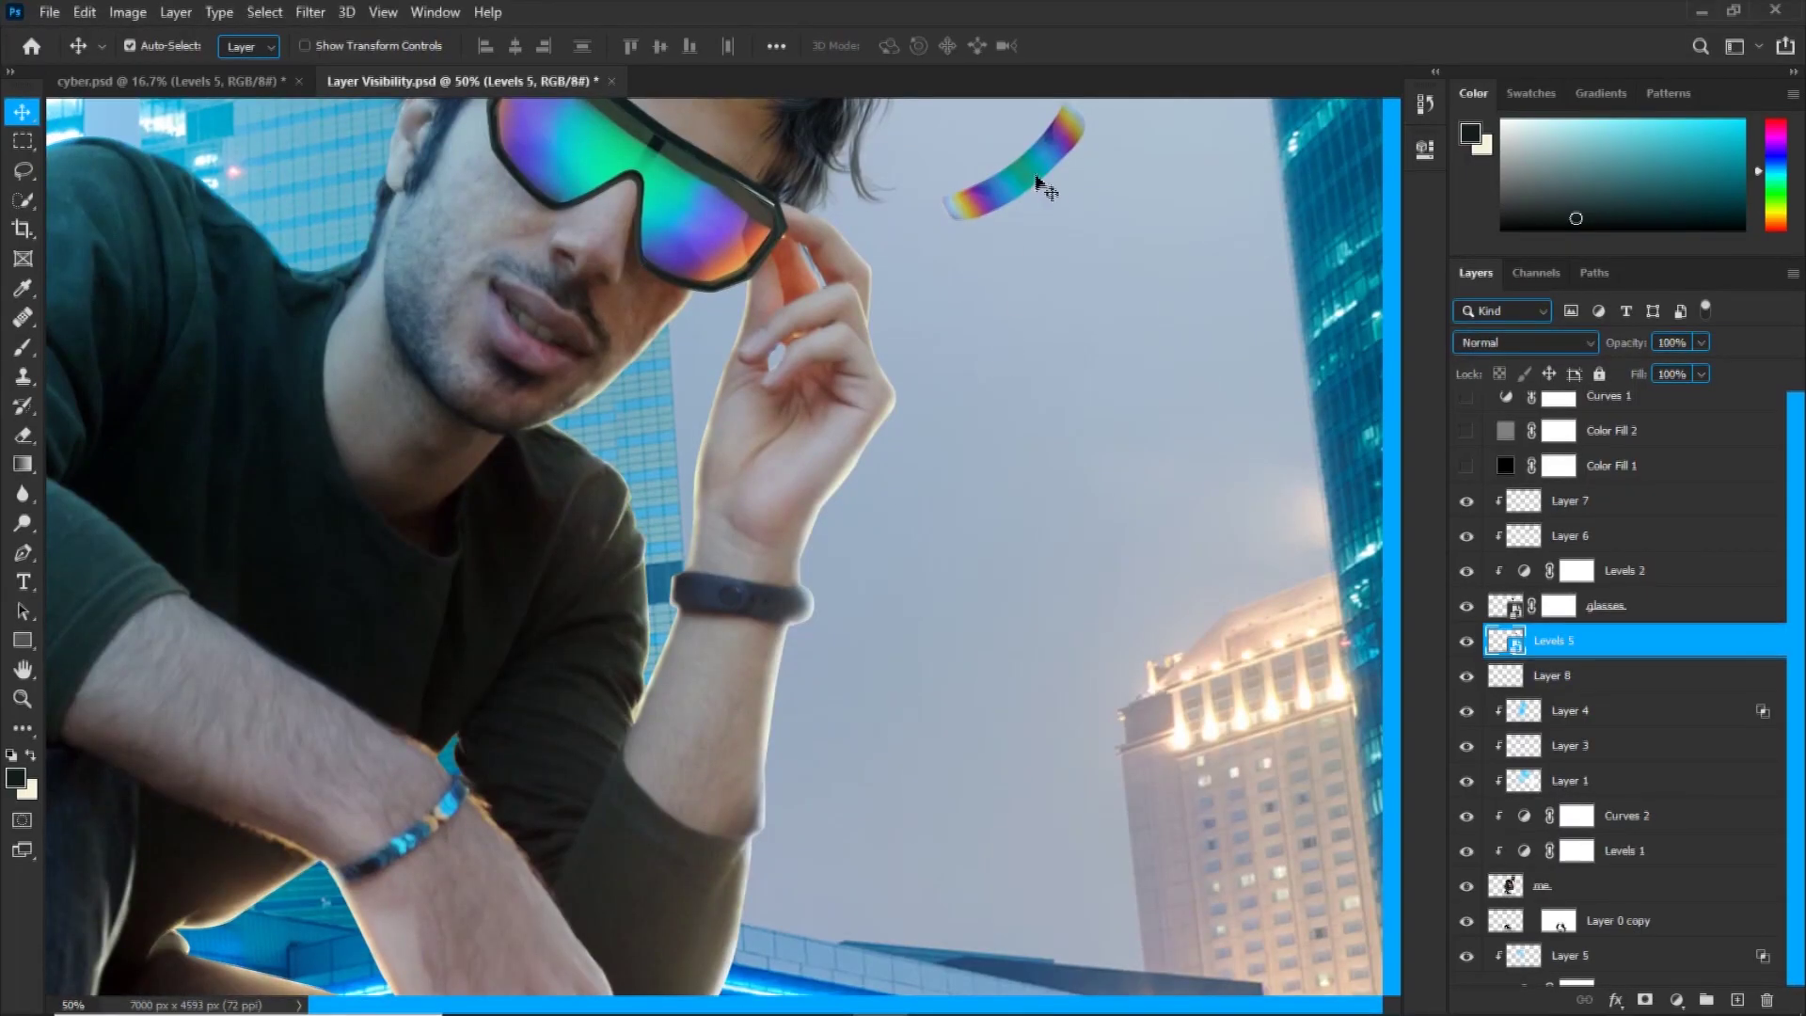
mouse_move(1039, 182)
mouse_down()
mouse_move(874, 479)
mouse_move(524, 816)
mouse_move(441, 837)
mouse_move(362, 917)
mouse_up()
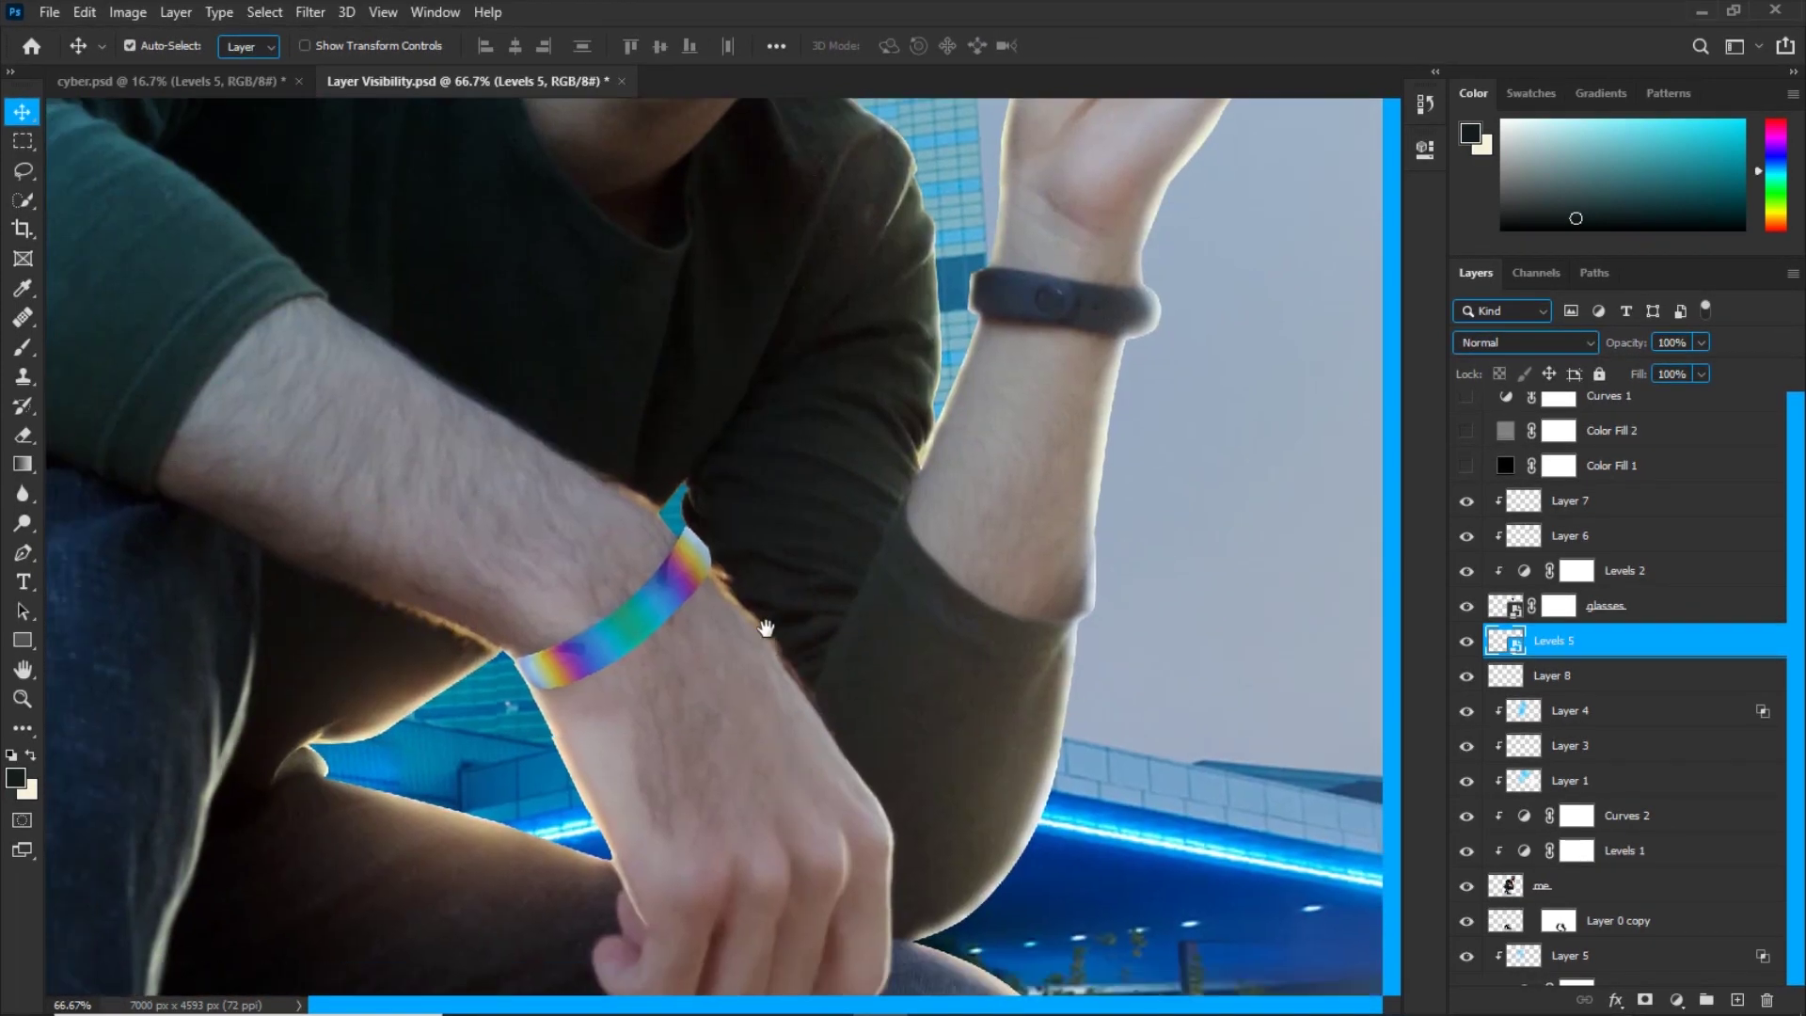
Set Layer 9 to Multiply, paint a soft shadow on the face along the lower glasses rim, and erase the excess.
click(1514, 342)
click(1489, 430)
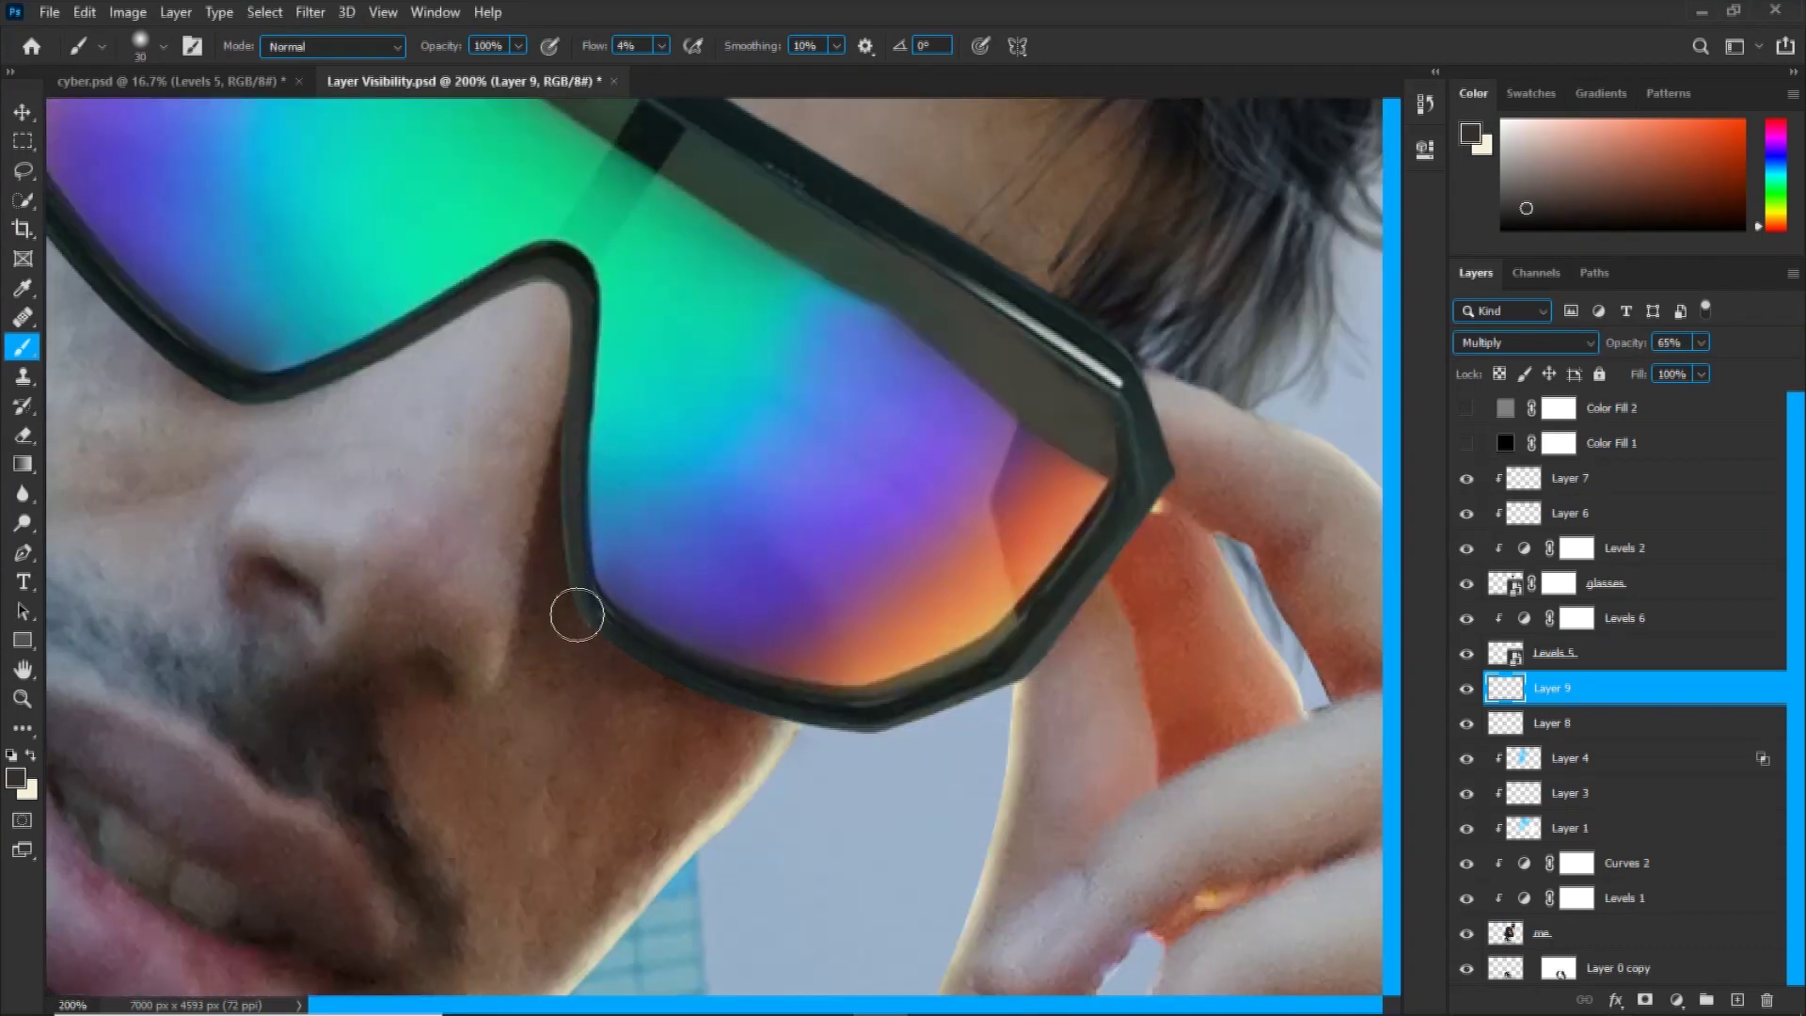
drag(396, 497, 820, 713)
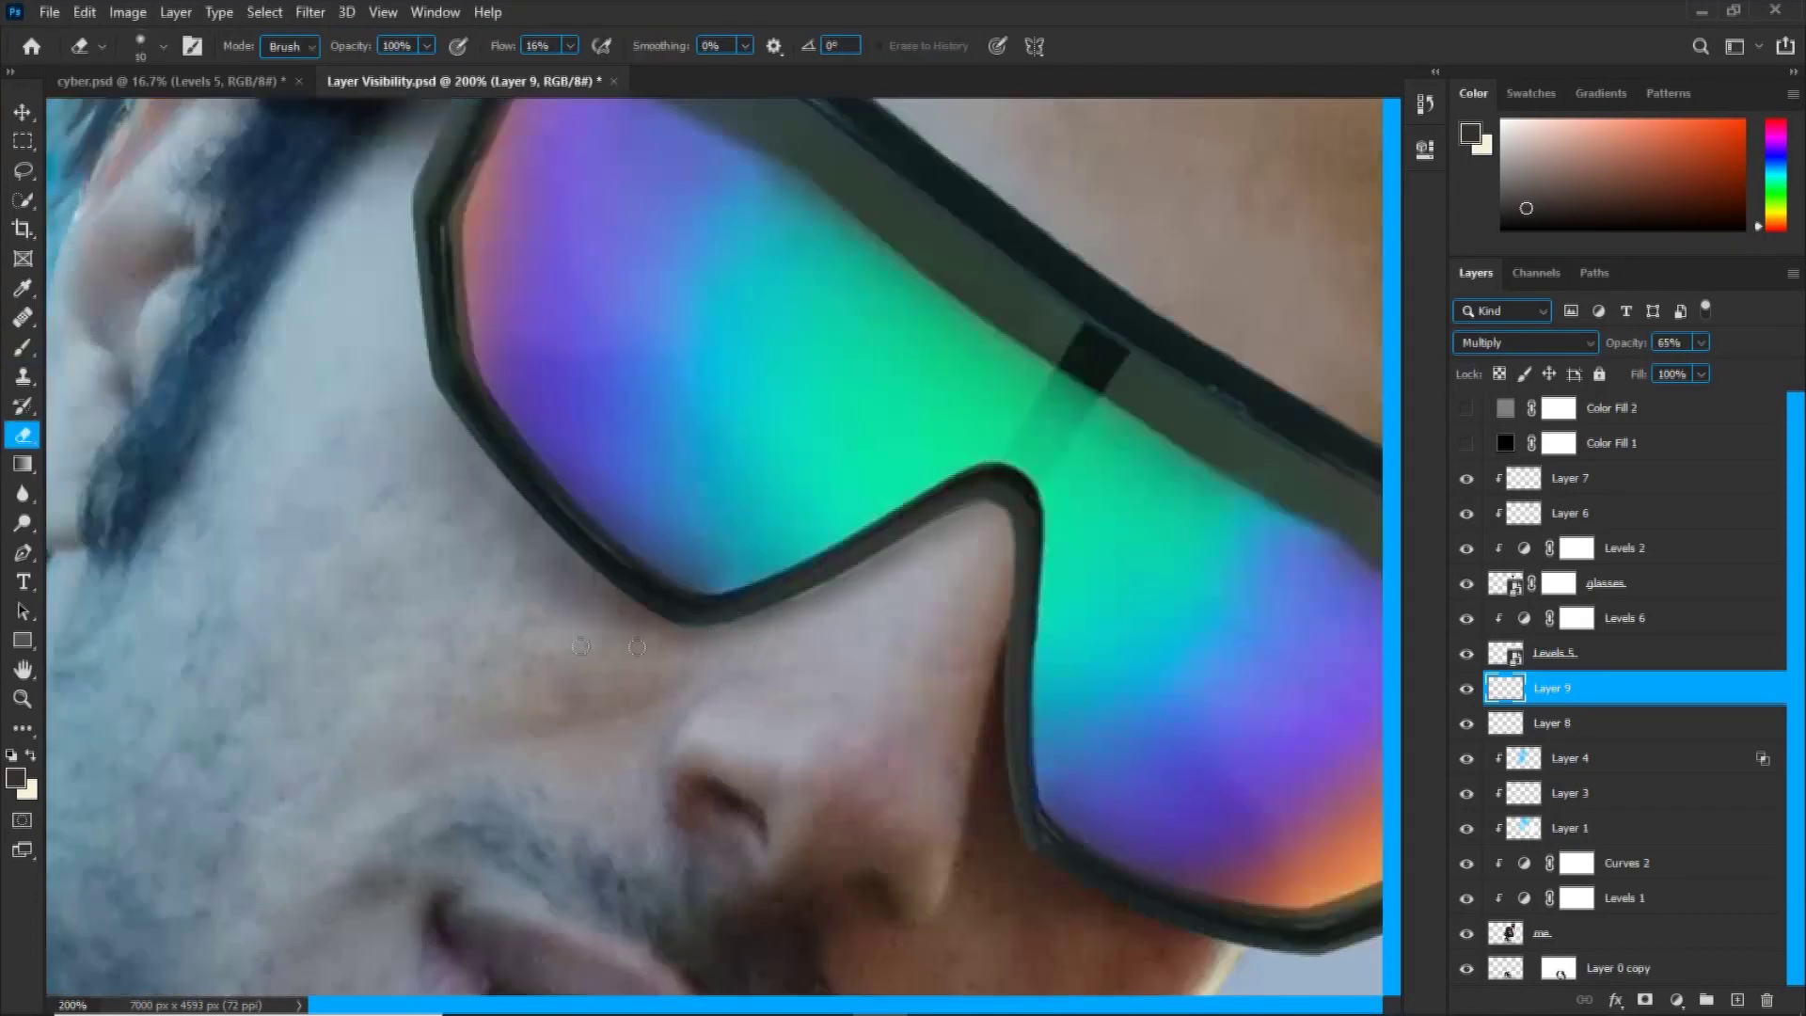
drag(581, 646, 638, 647)
key(b)
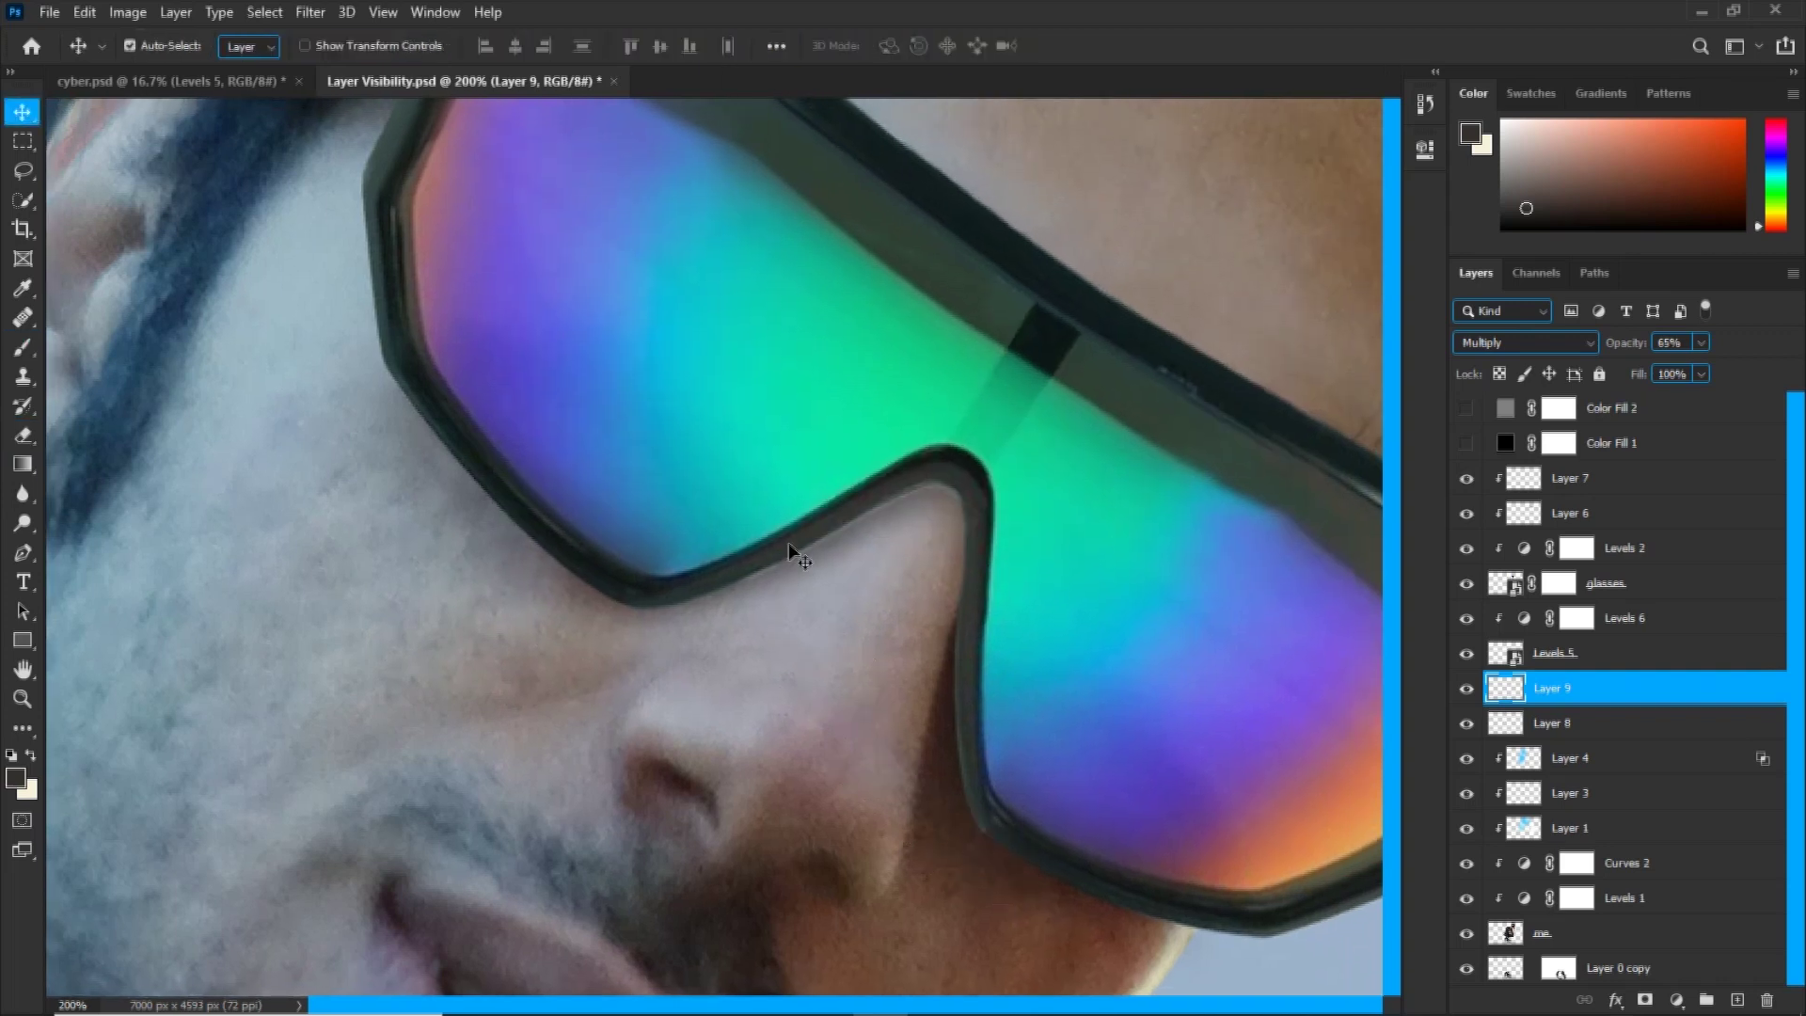
Return to Layer 7 and paint sampled frame color over the light rim edge beside the nose.
ctrl+click(795, 561)
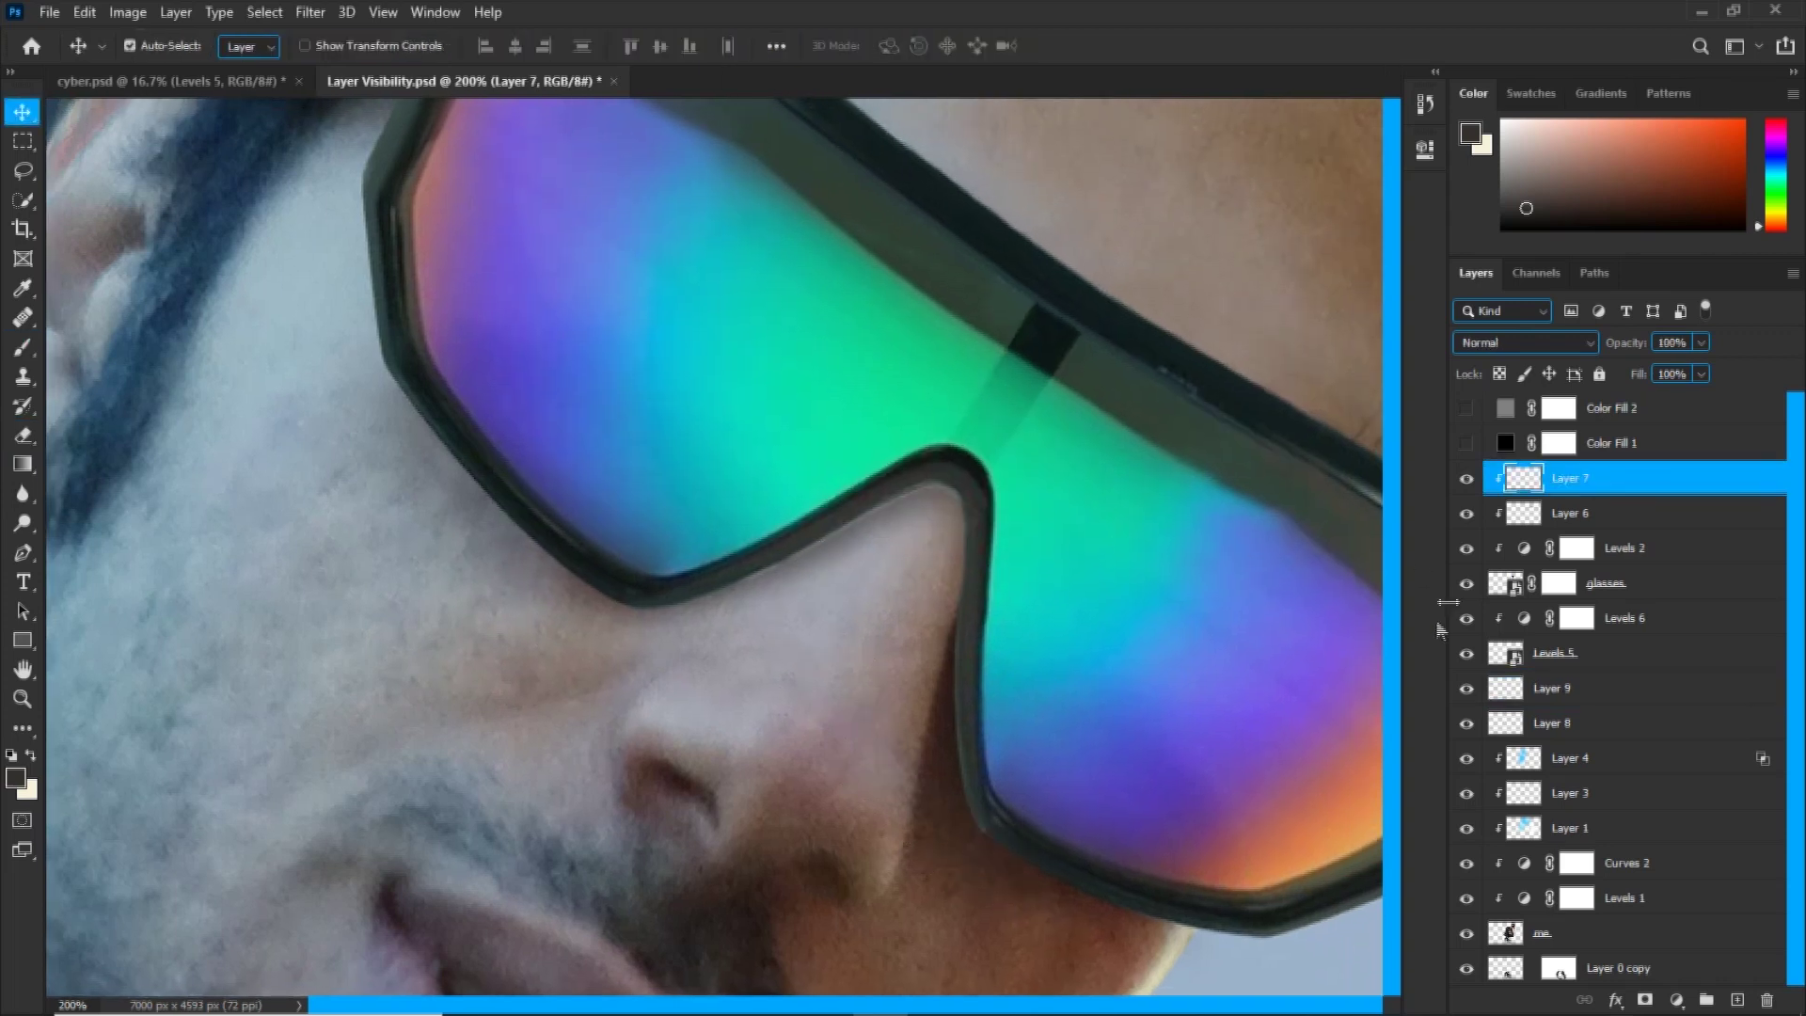
alt+click(811, 549)
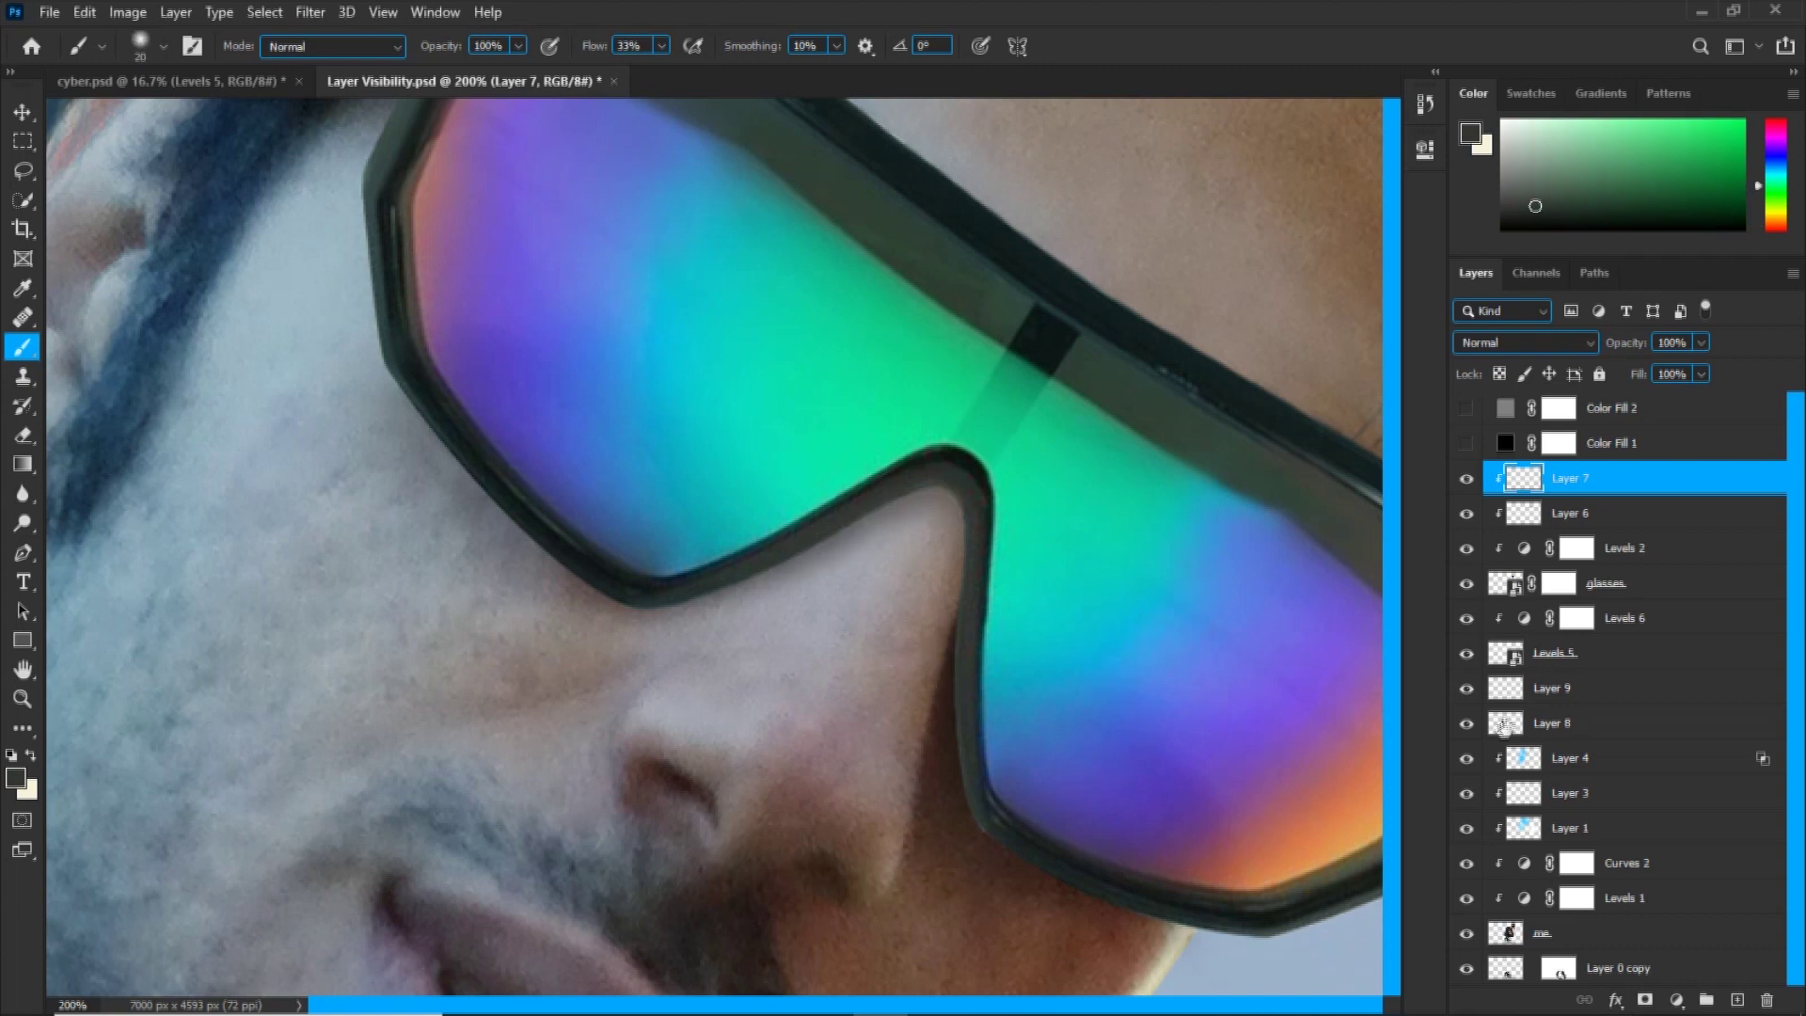
Build up the soft shadow on the cheek below the glasses on Layer 9 with 10% flow and refine it.
click(1505, 685)
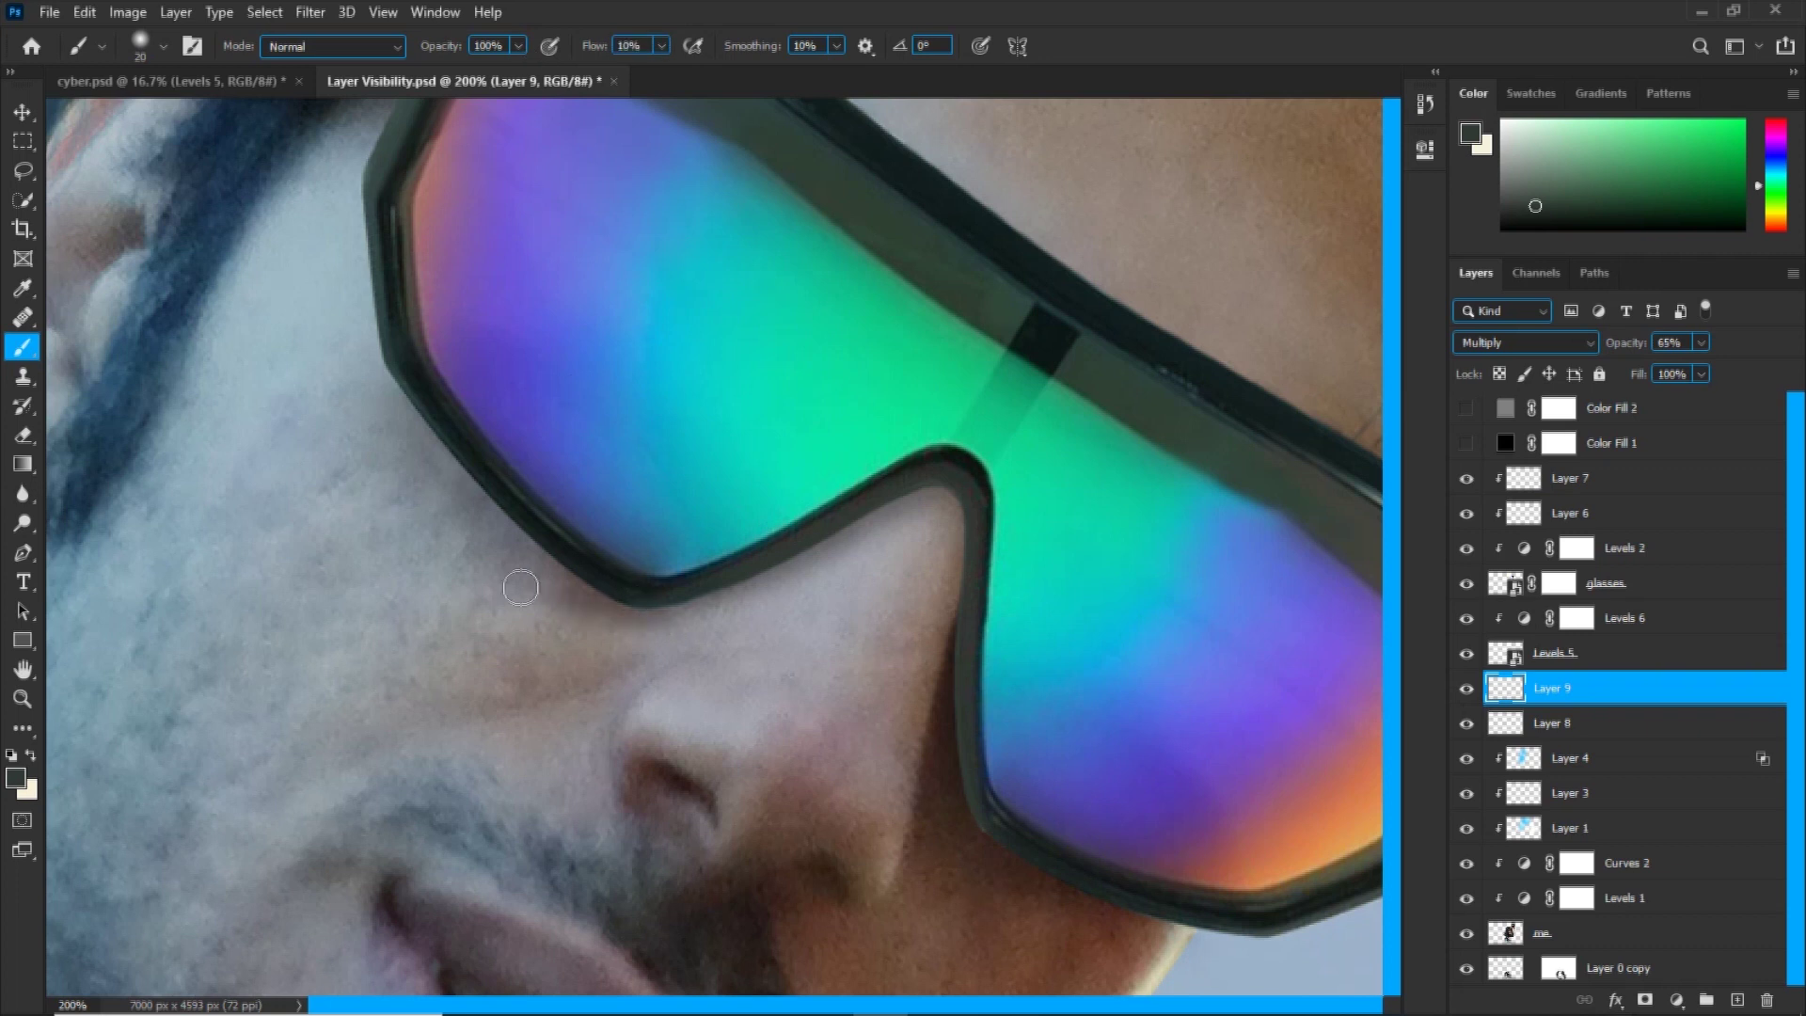
key(ctrl+minus)
key(e)
key(b)
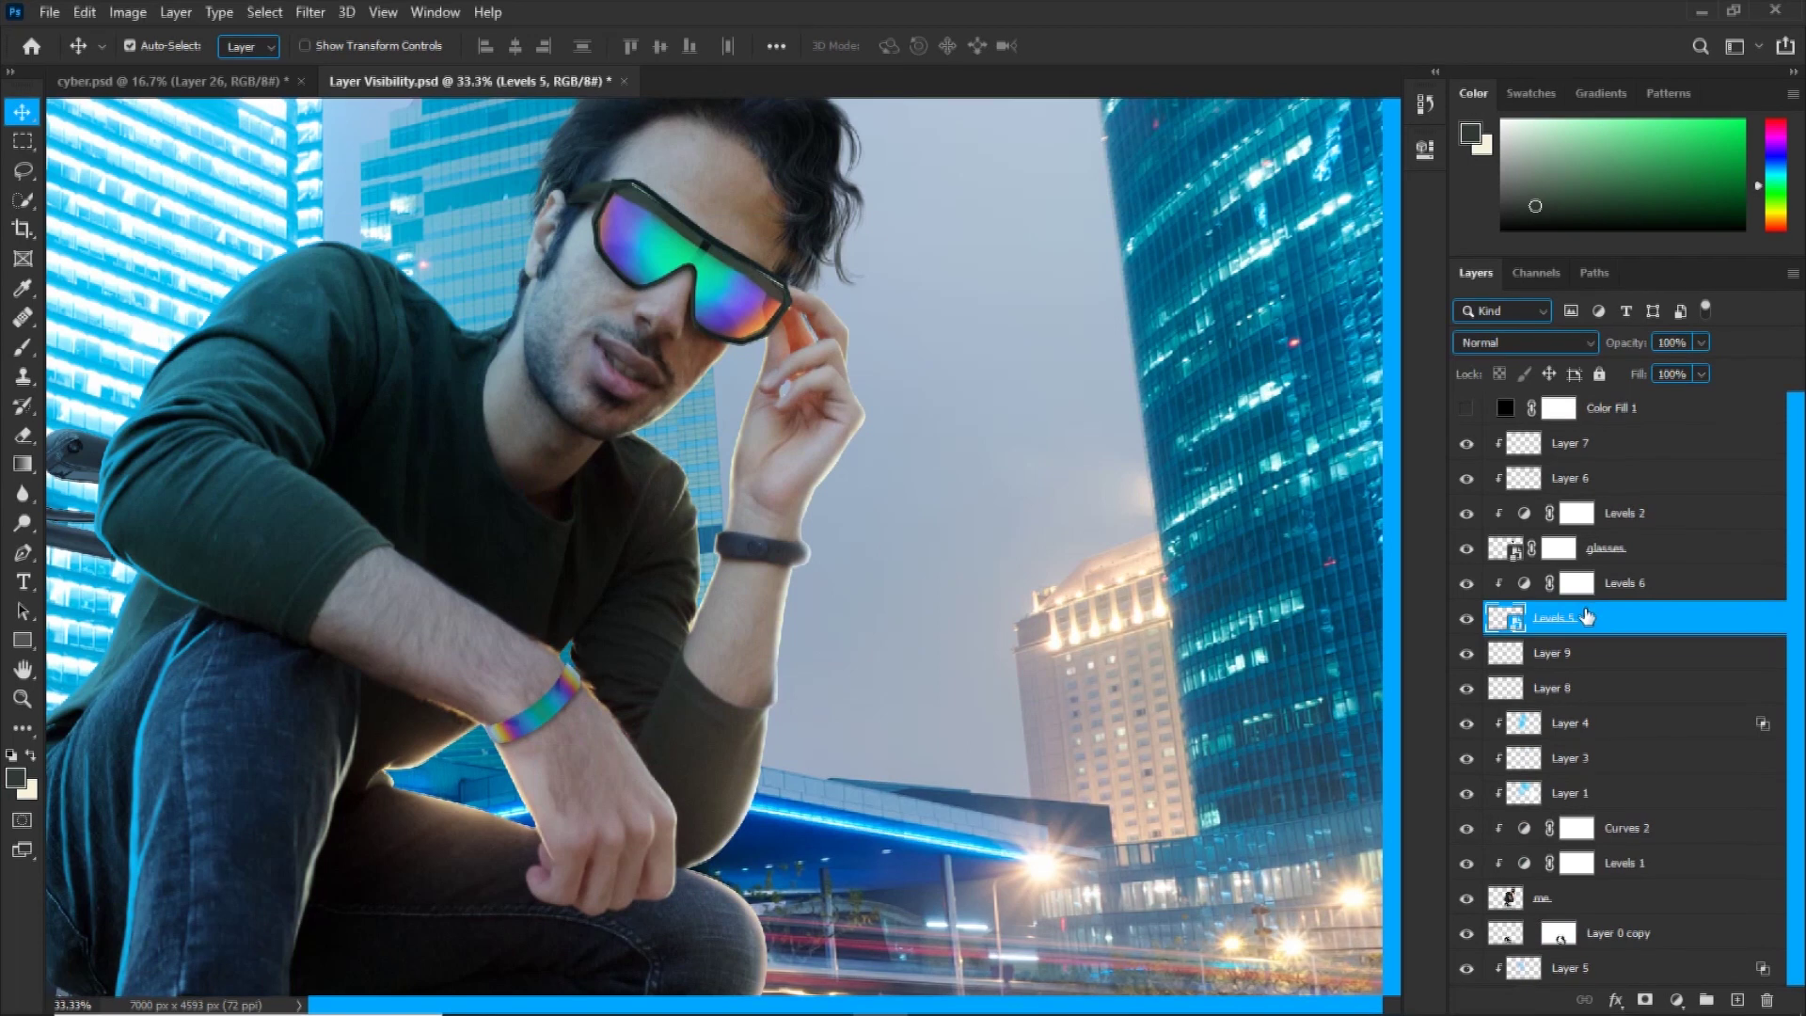
Duplicate the Levels 5 bracelet layer, place the copy above Levels 6, and clip Levels 6 to the original bracelet.
key(ctrl+j)
drag(1588, 618, 1578, 570)
click(1625, 619)
key(ctrl+alt+g)
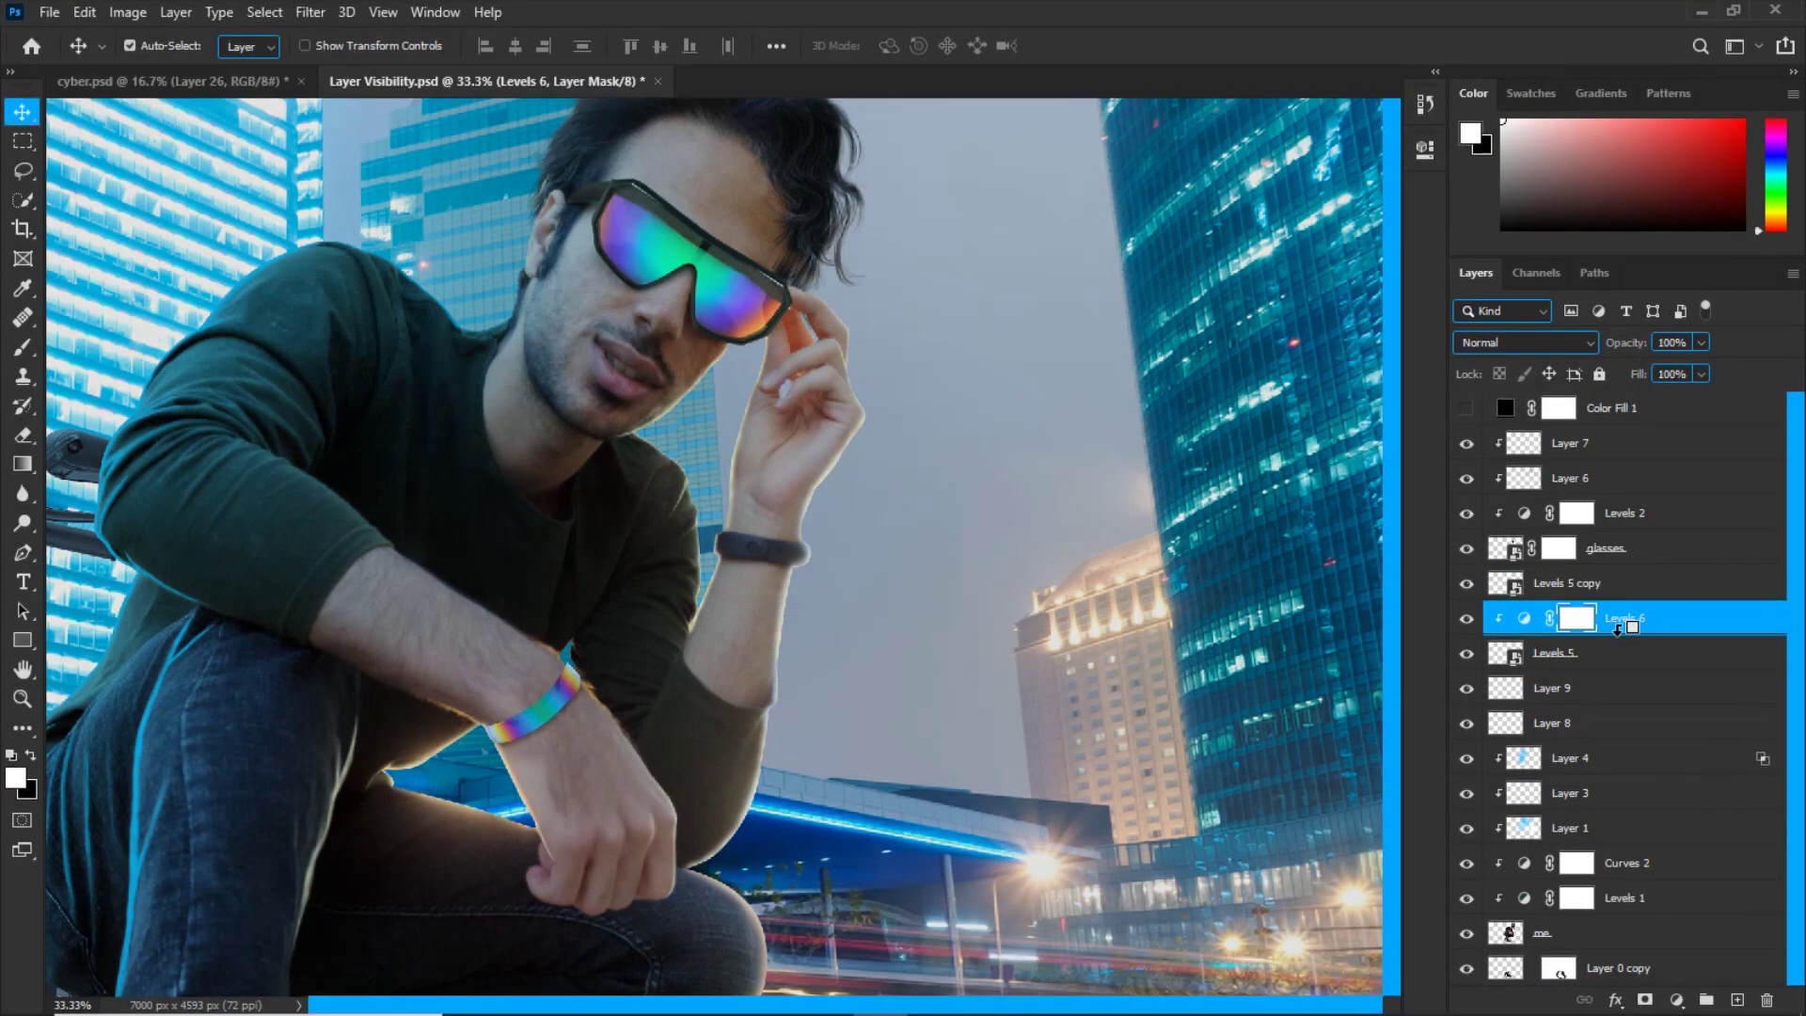
Rasterize the Levels 5 copy layer and set its blend mode to Screen.
click(1646, 583)
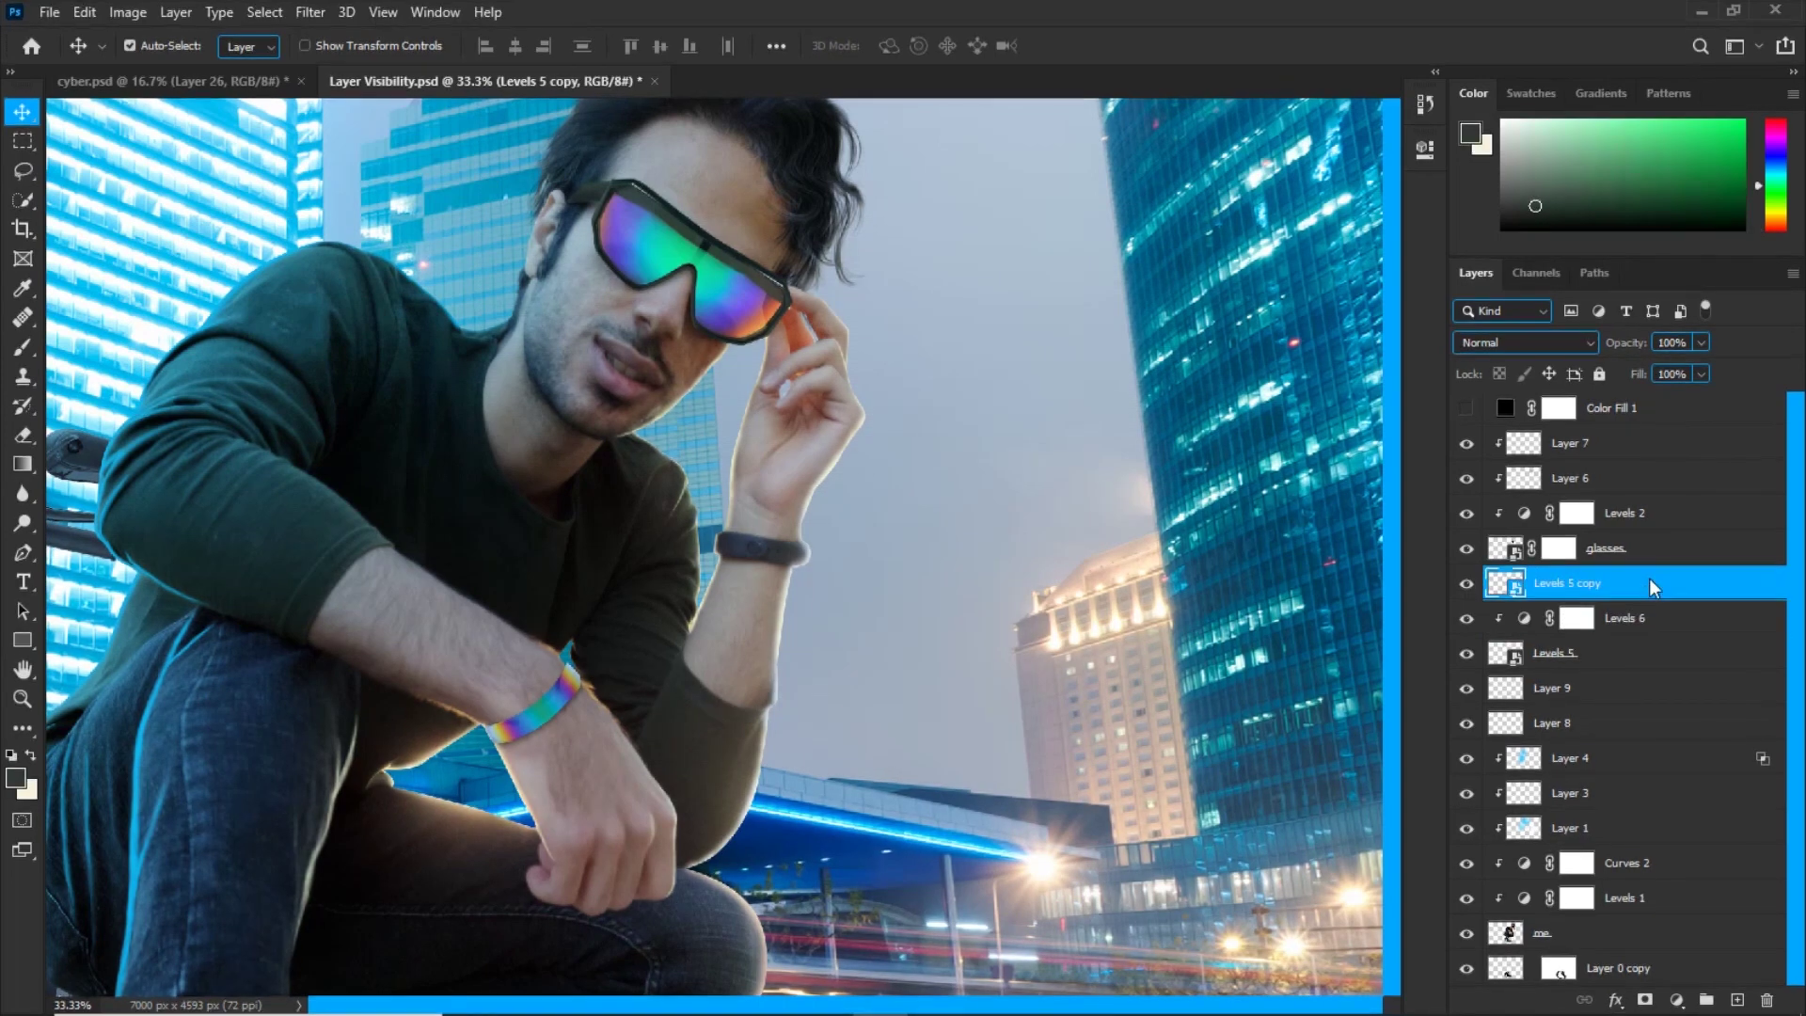
right_click(1641, 585)
click(1429, 454)
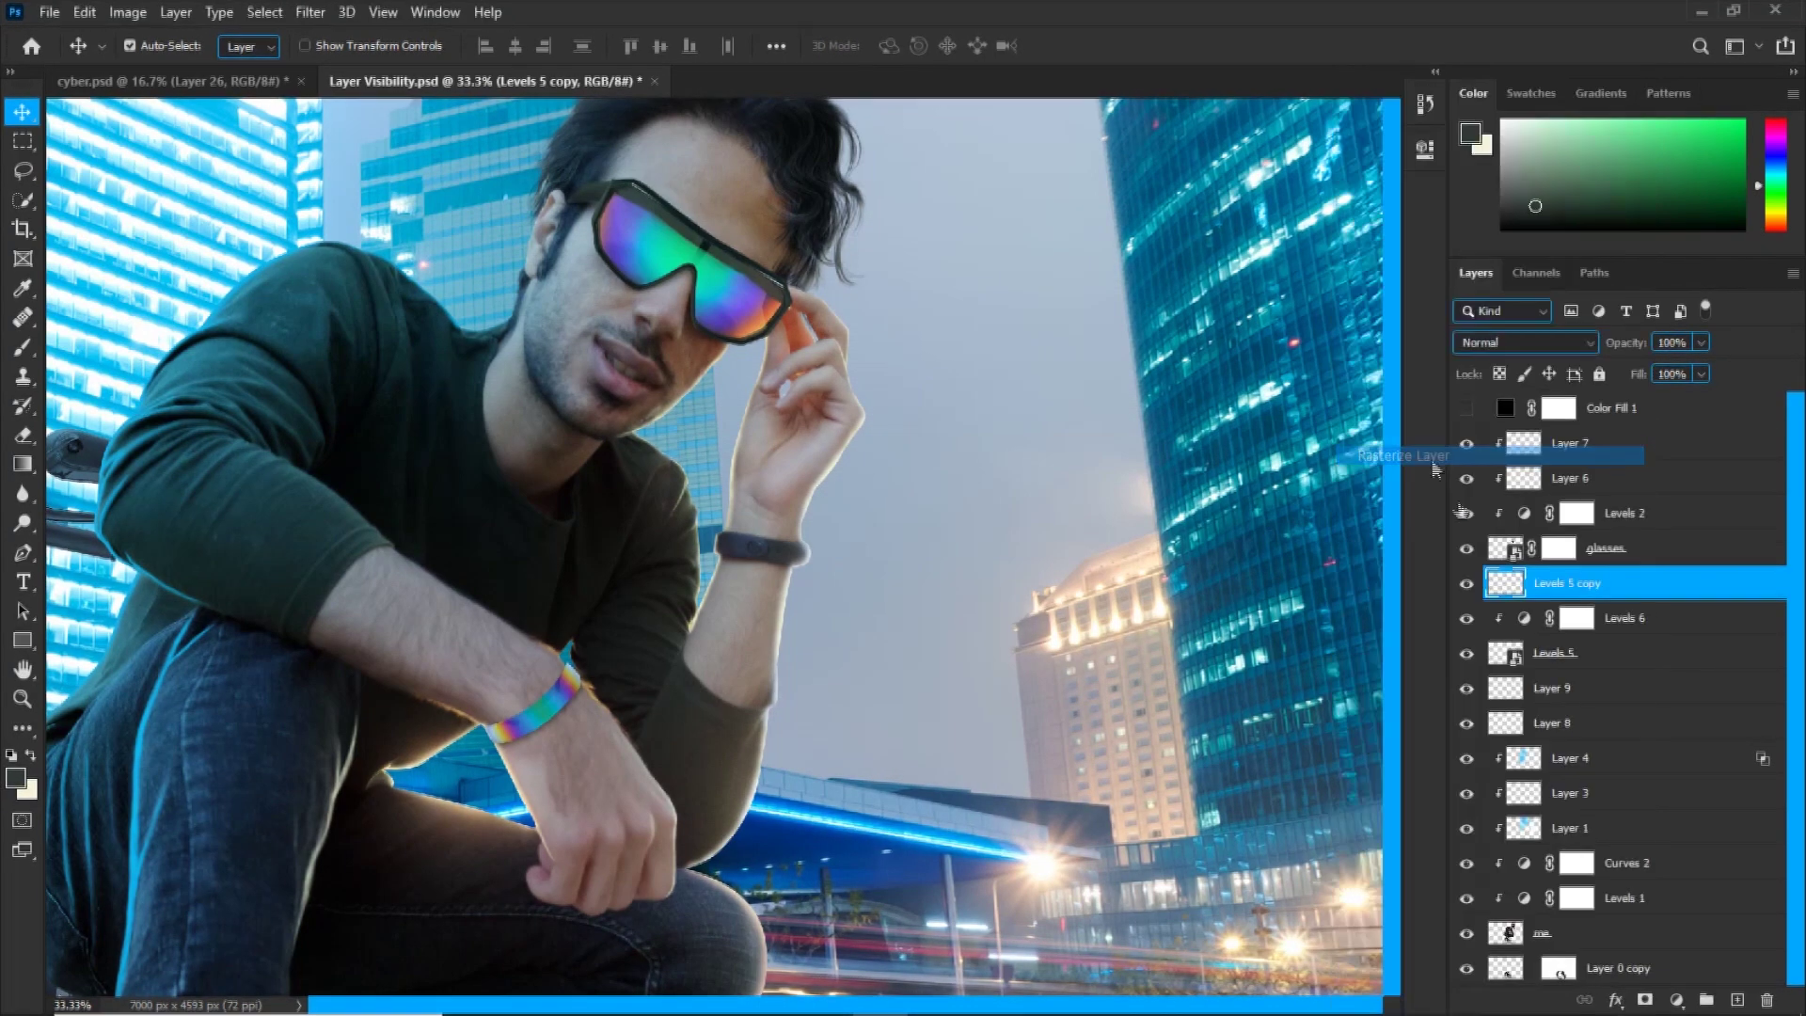
click(1502, 343)
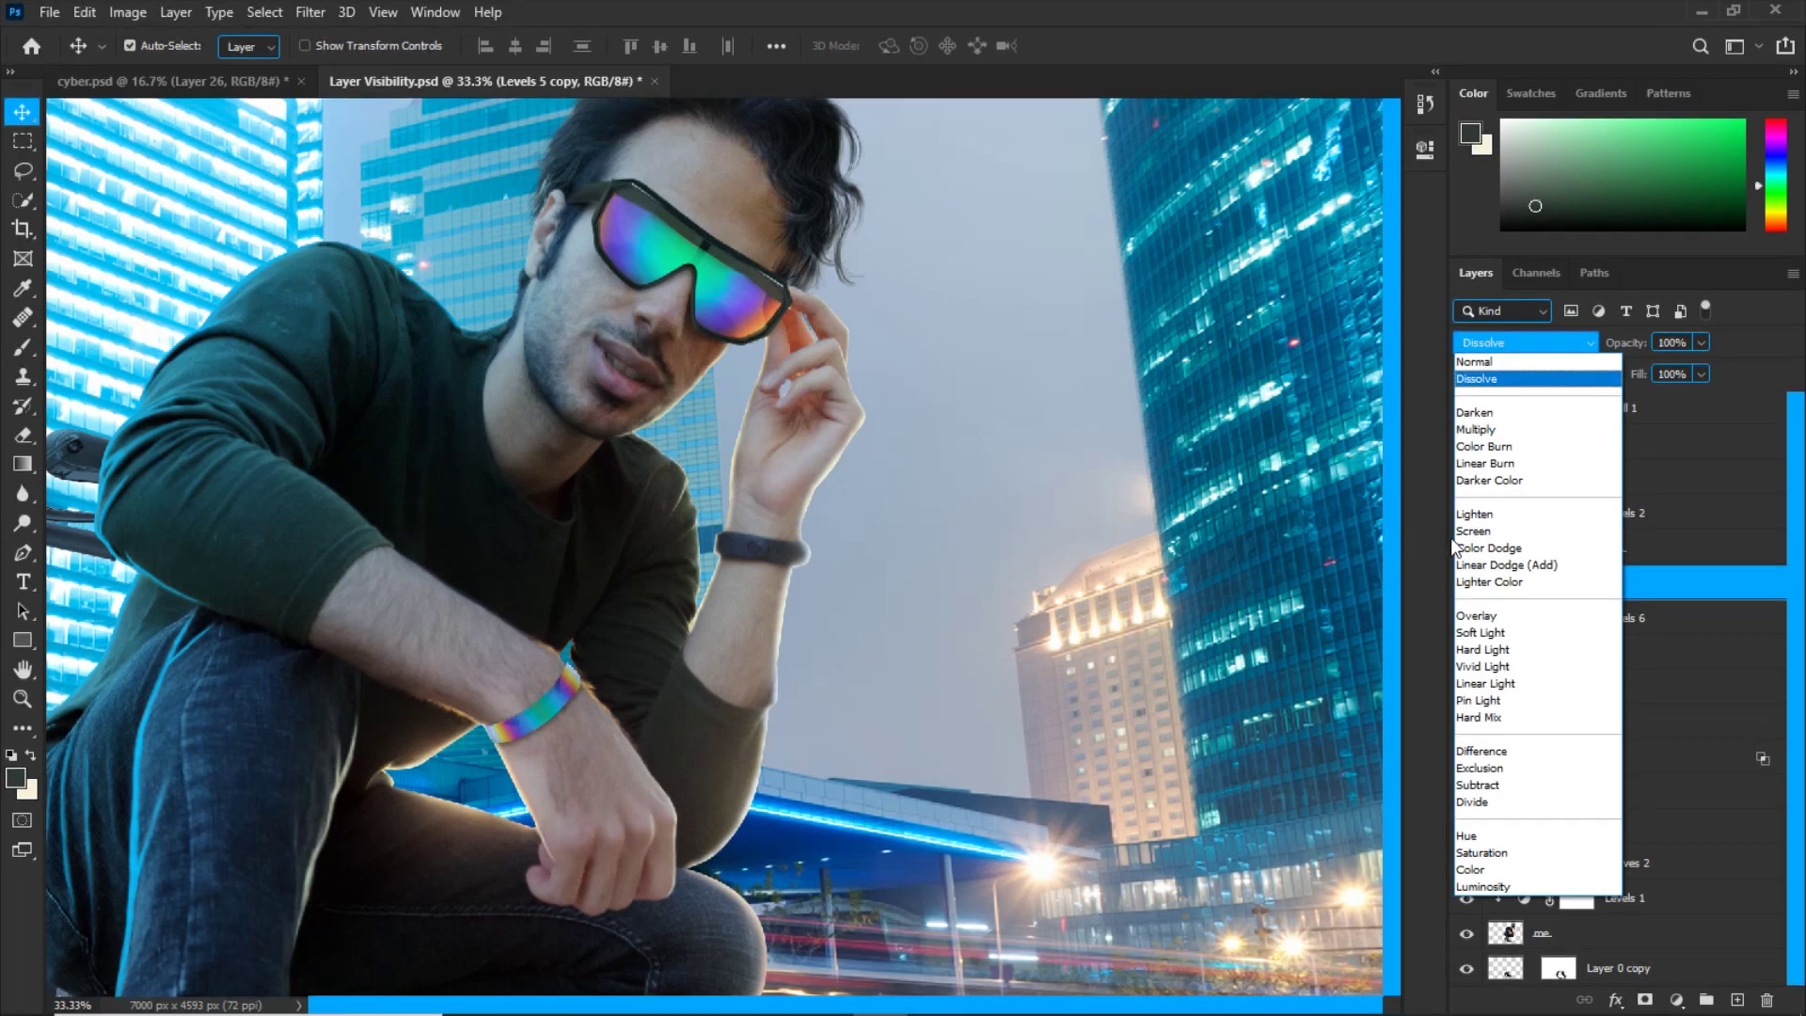
click(1472, 531)
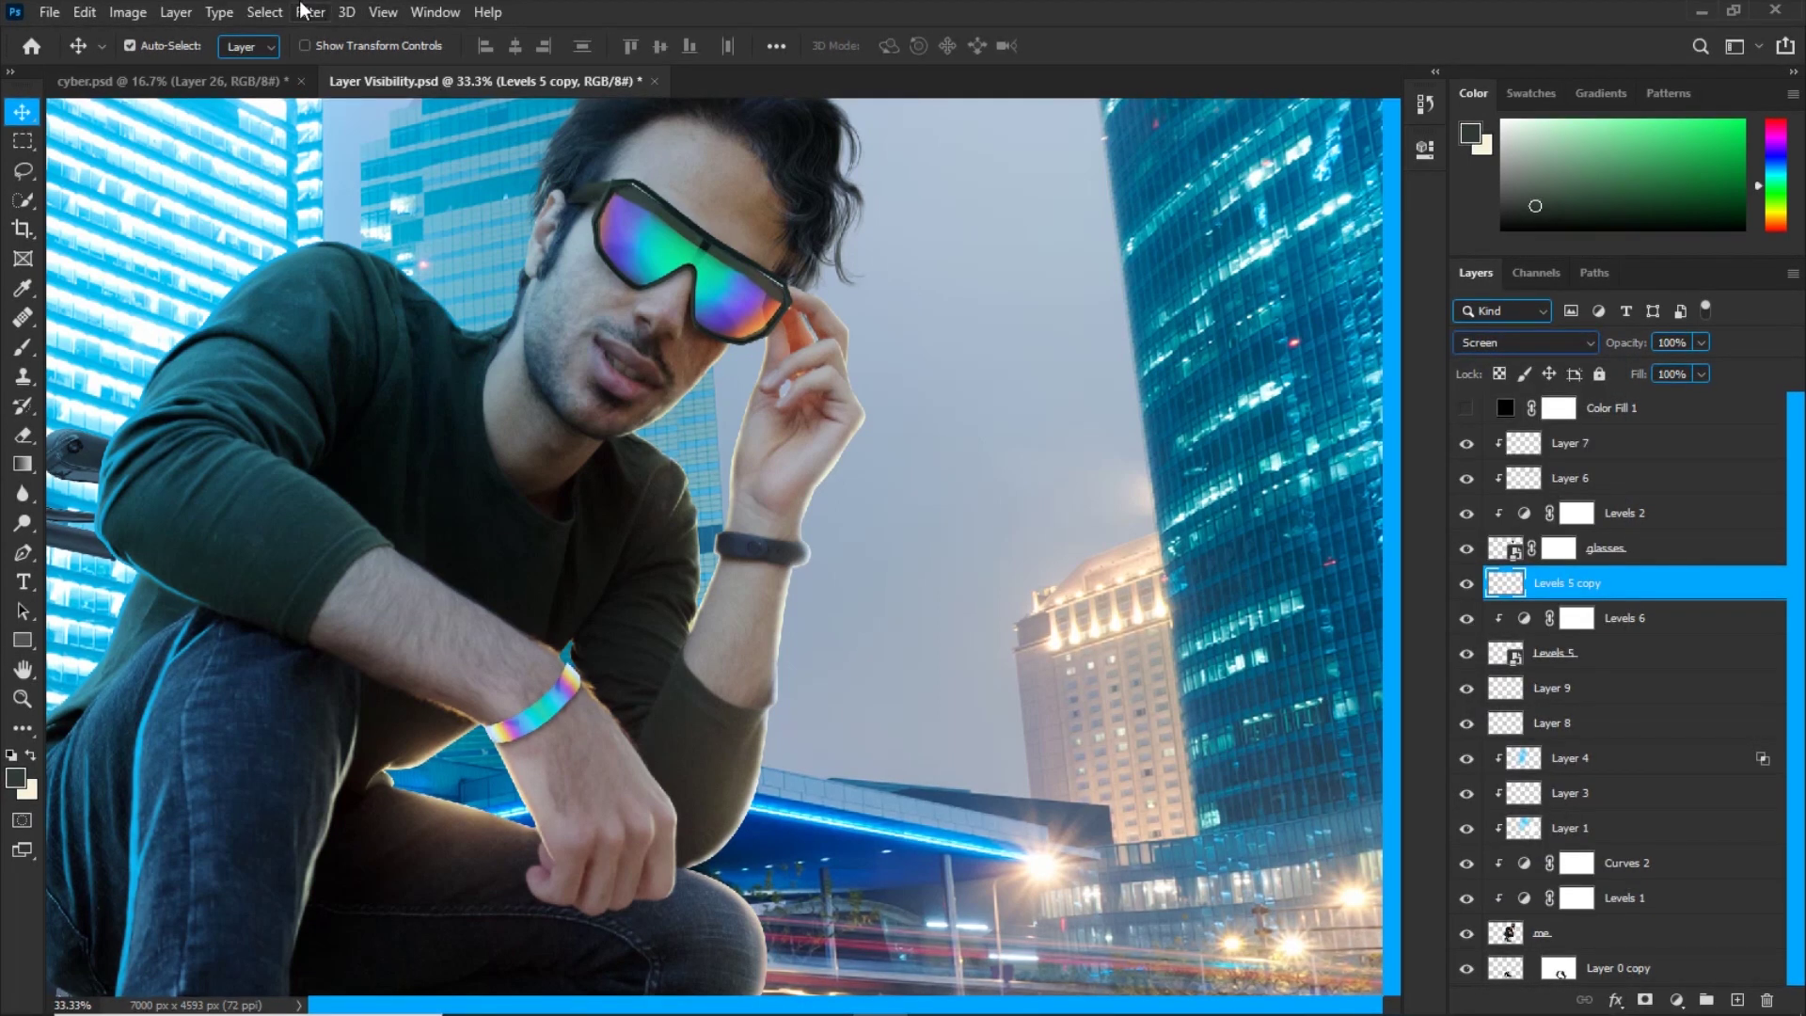
Apply a Gaussian Blur with a 5.4-pixel radius to the Levels 5 copy layer.
click(303, 11)
mouse_move(385, 268)
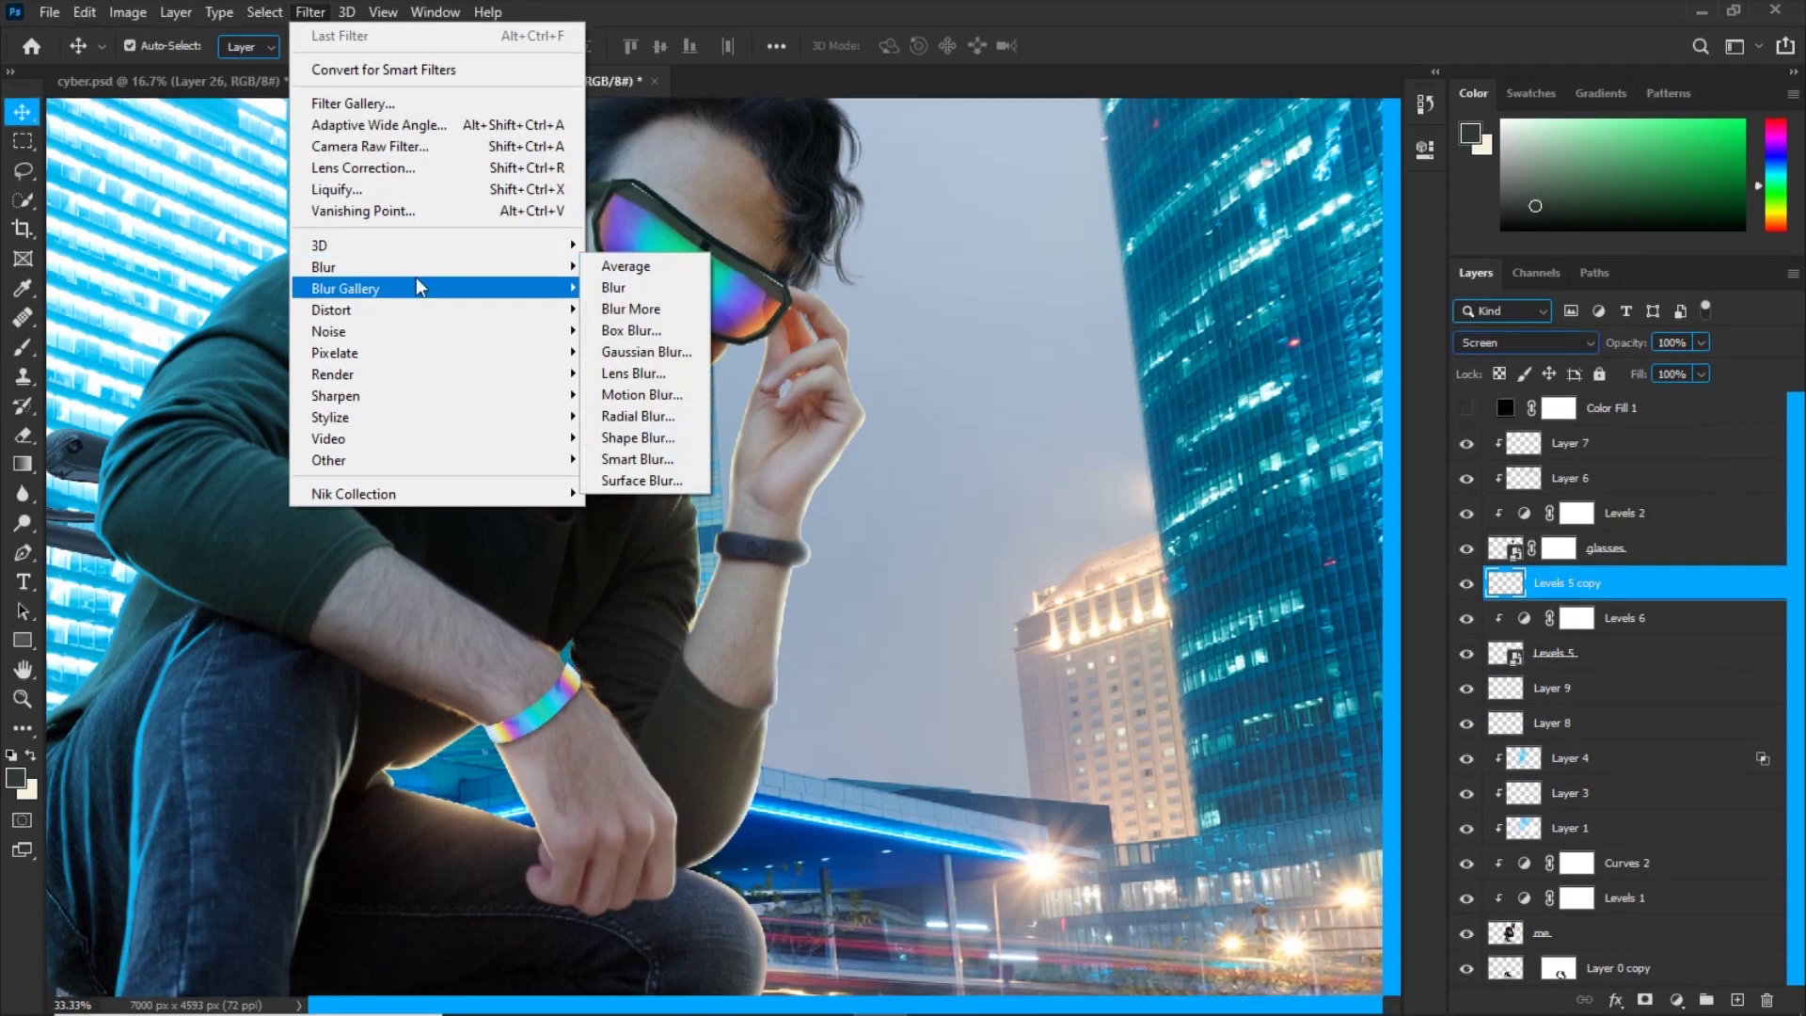
click(620, 352)
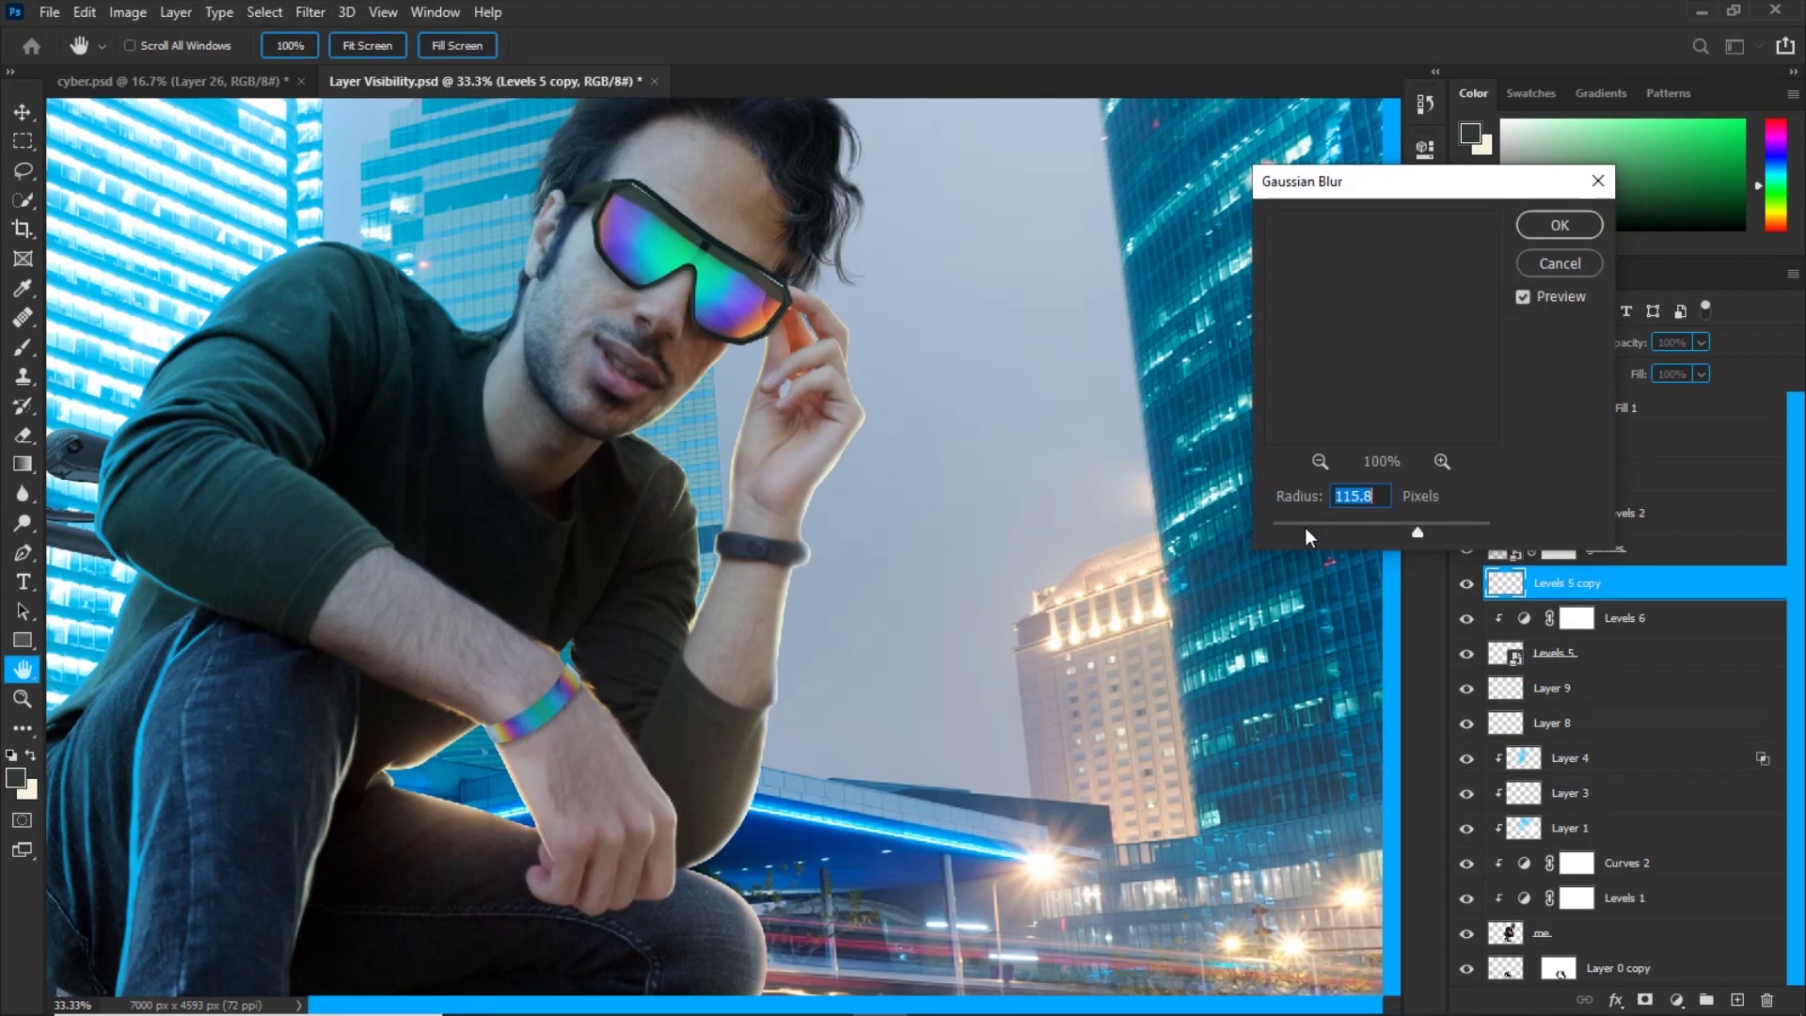
click(1307, 532)
click(1334, 528)
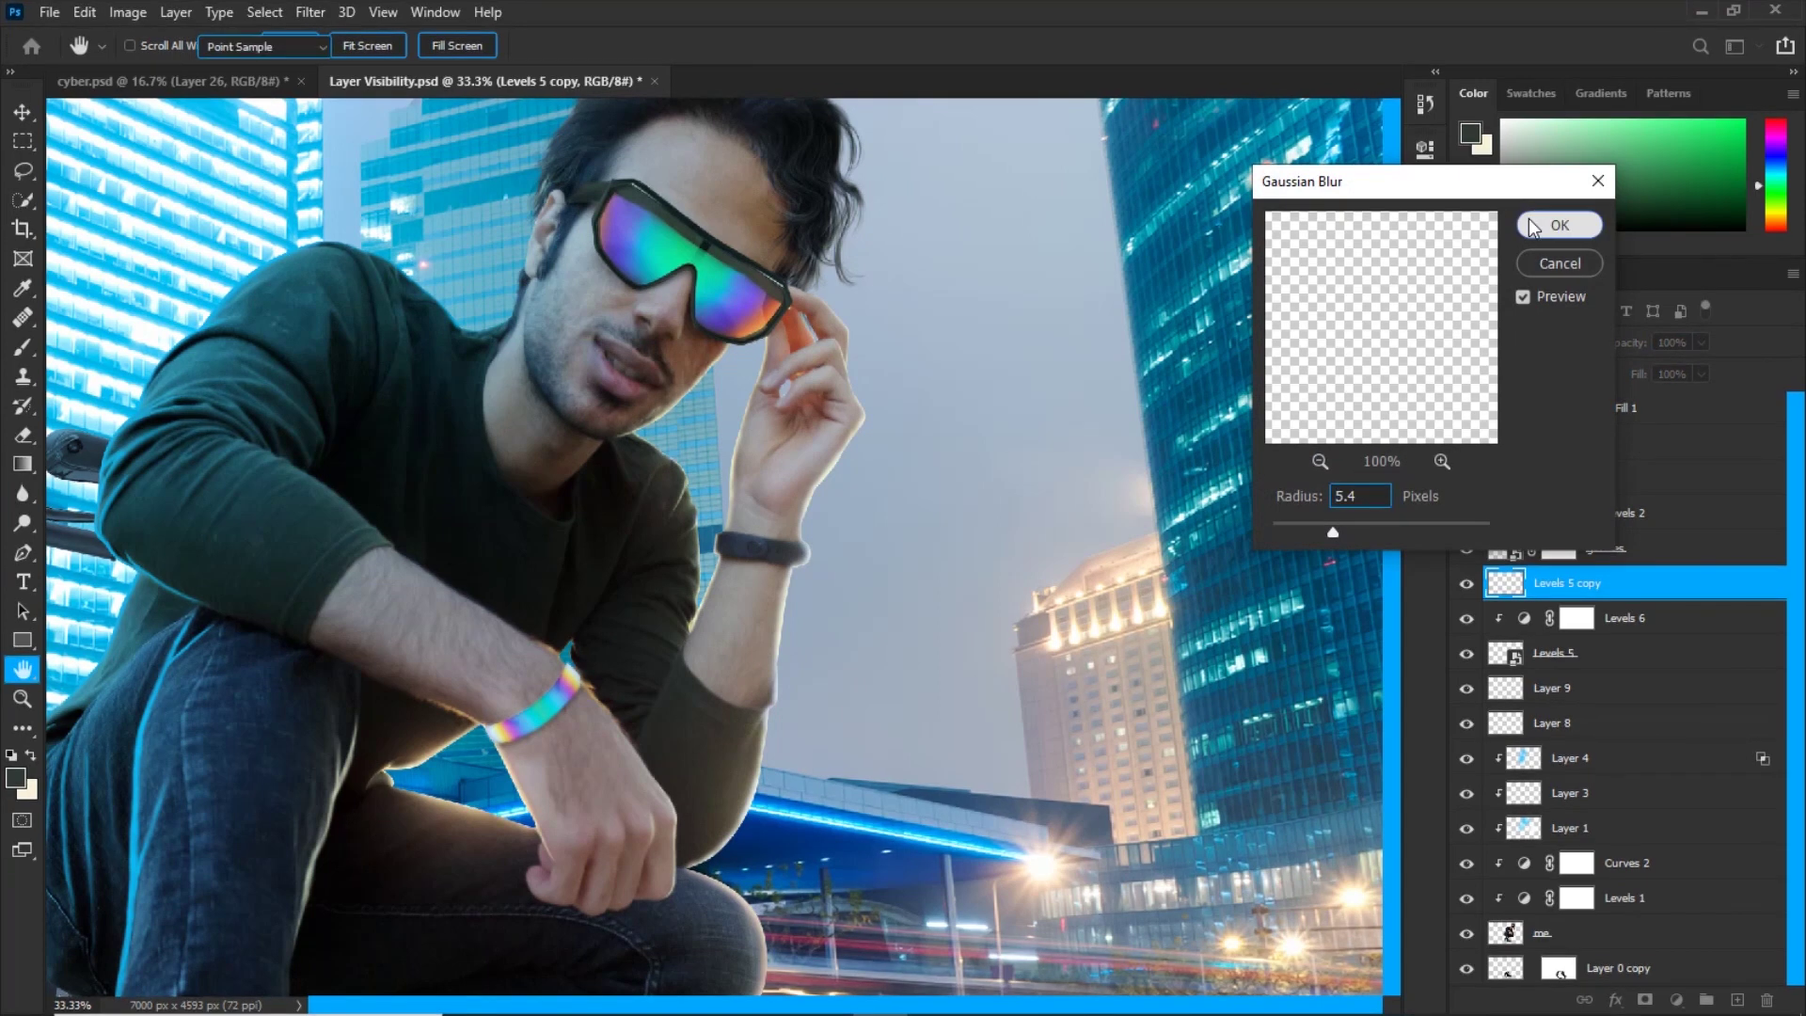
click(1557, 225)
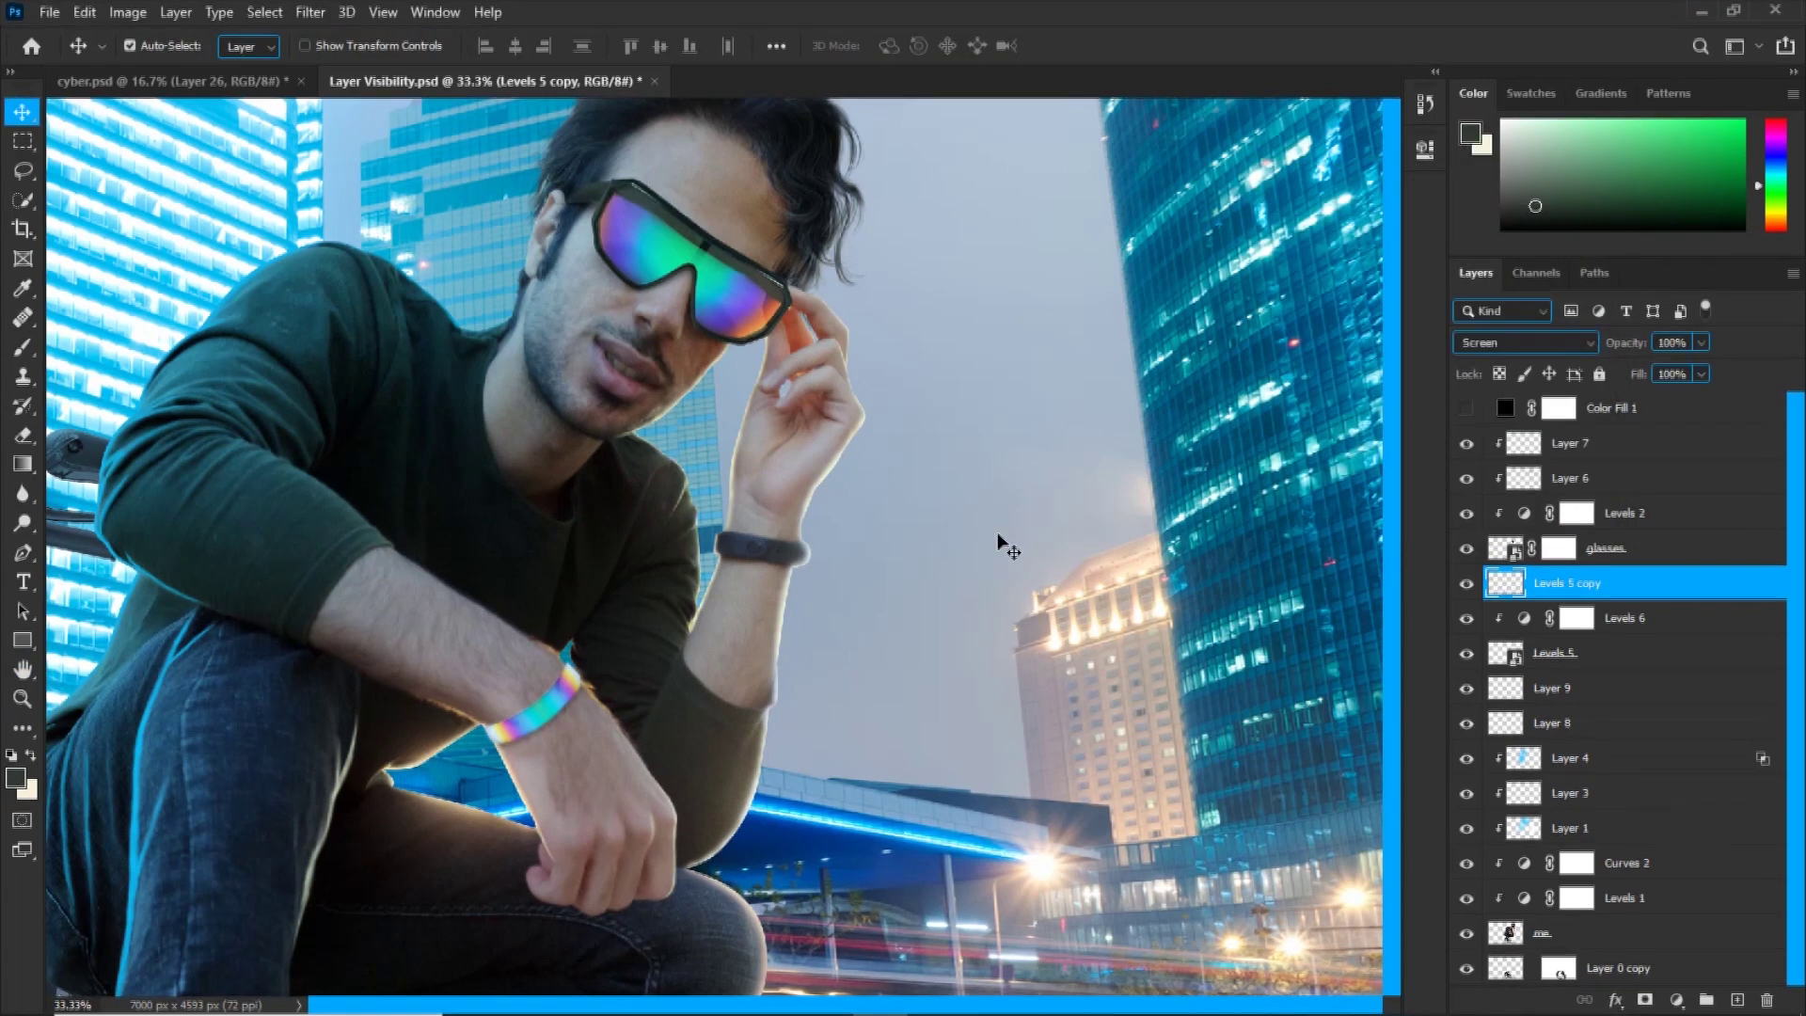
Duplicate the Levels 5 copy layer and apply a Gaussian Blur with a 30.4-pixel radius to the duplicate.
key(ctrl+j)
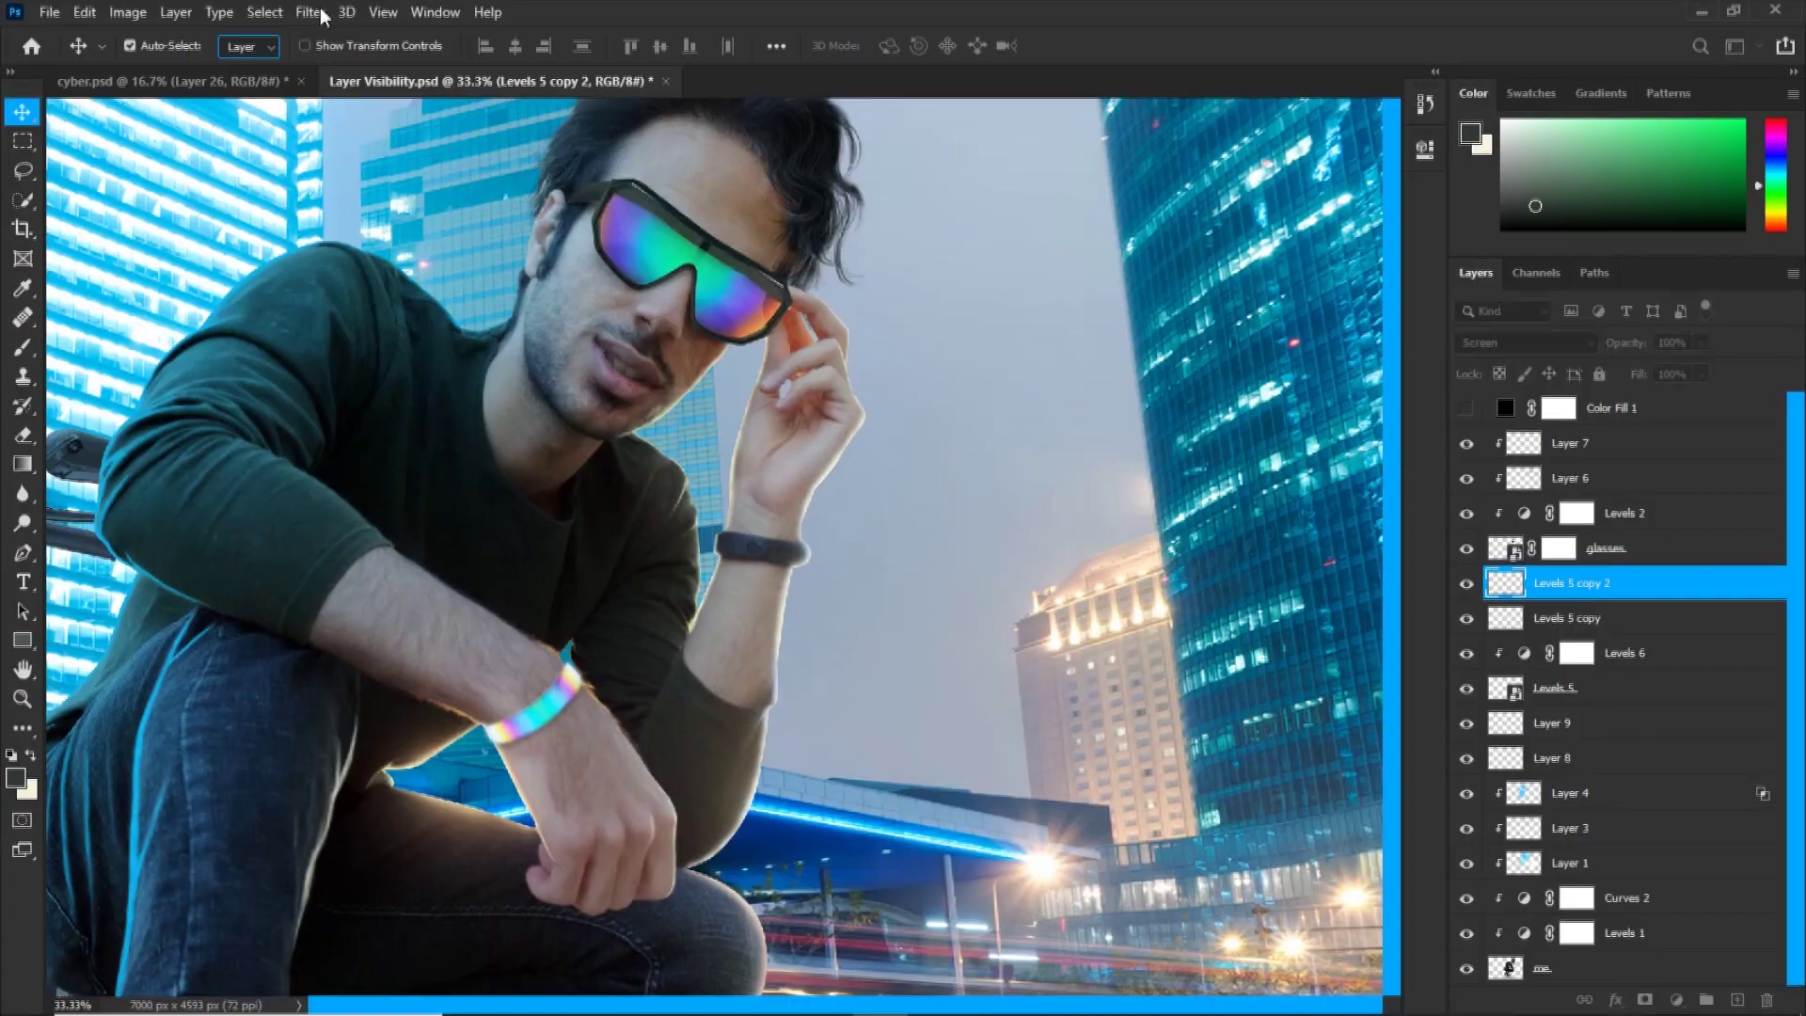
click(311, 12)
mouse_move(356, 273)
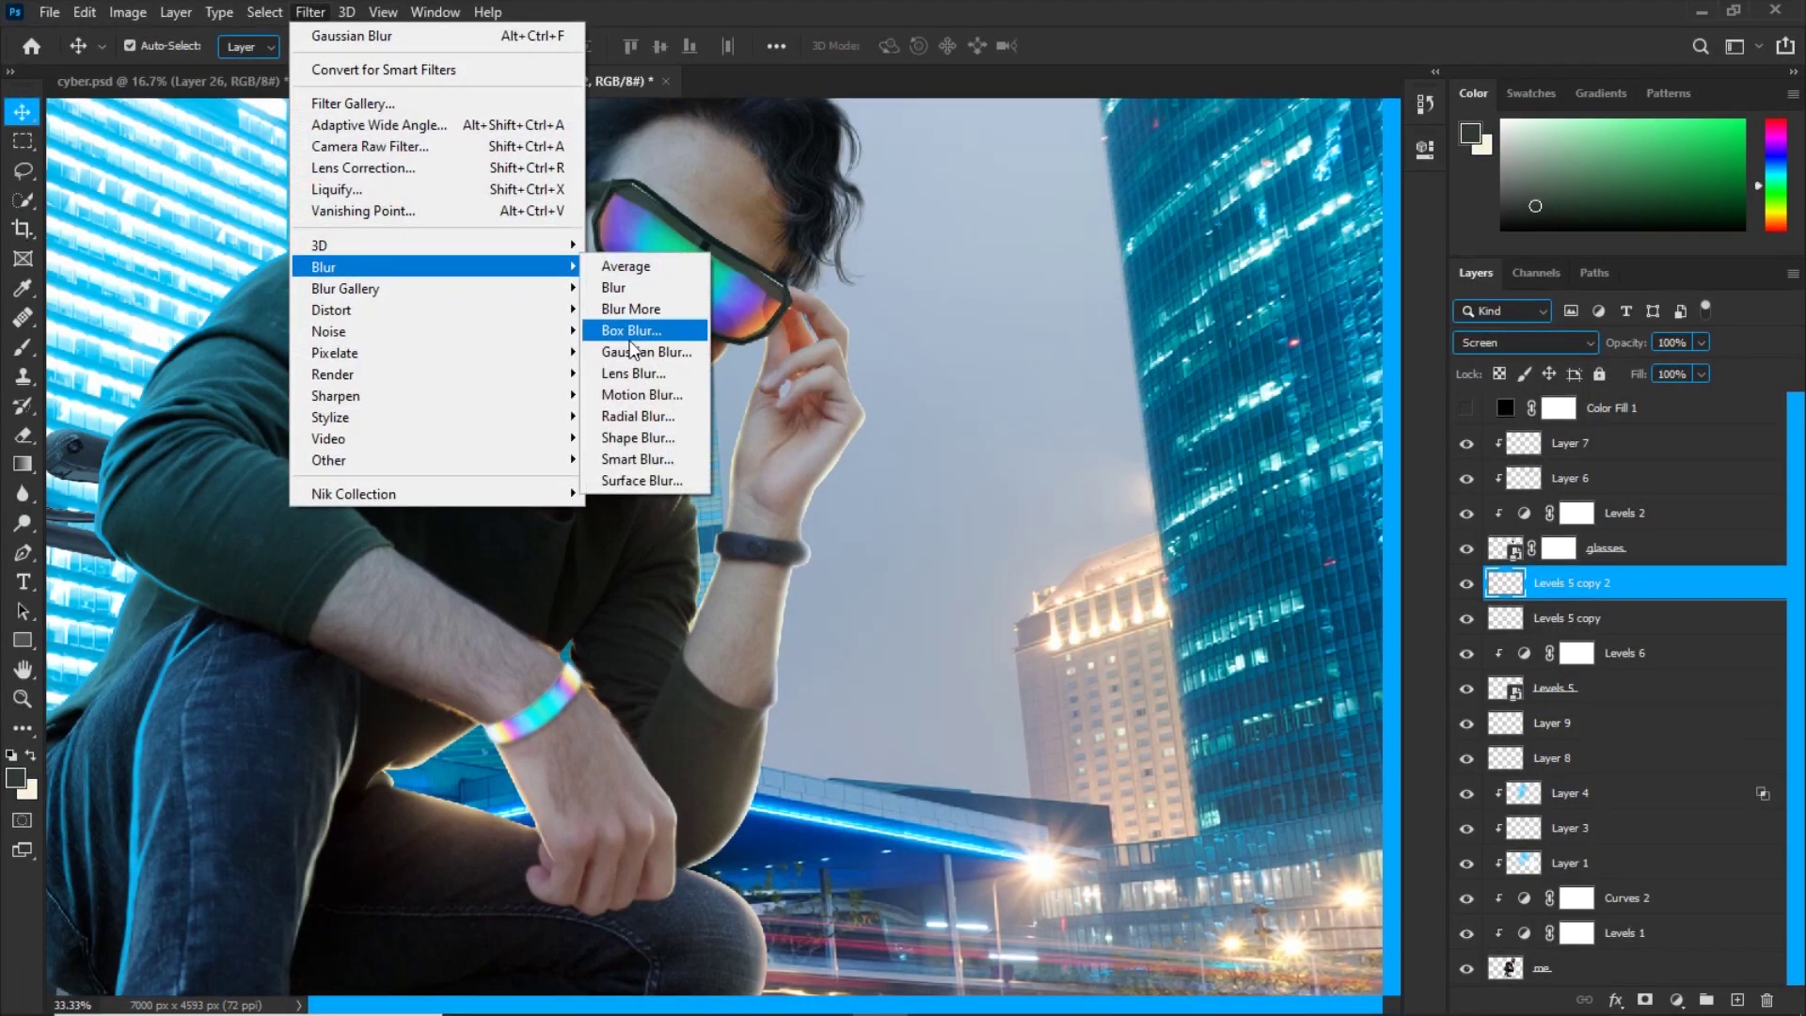
click(644, 352)
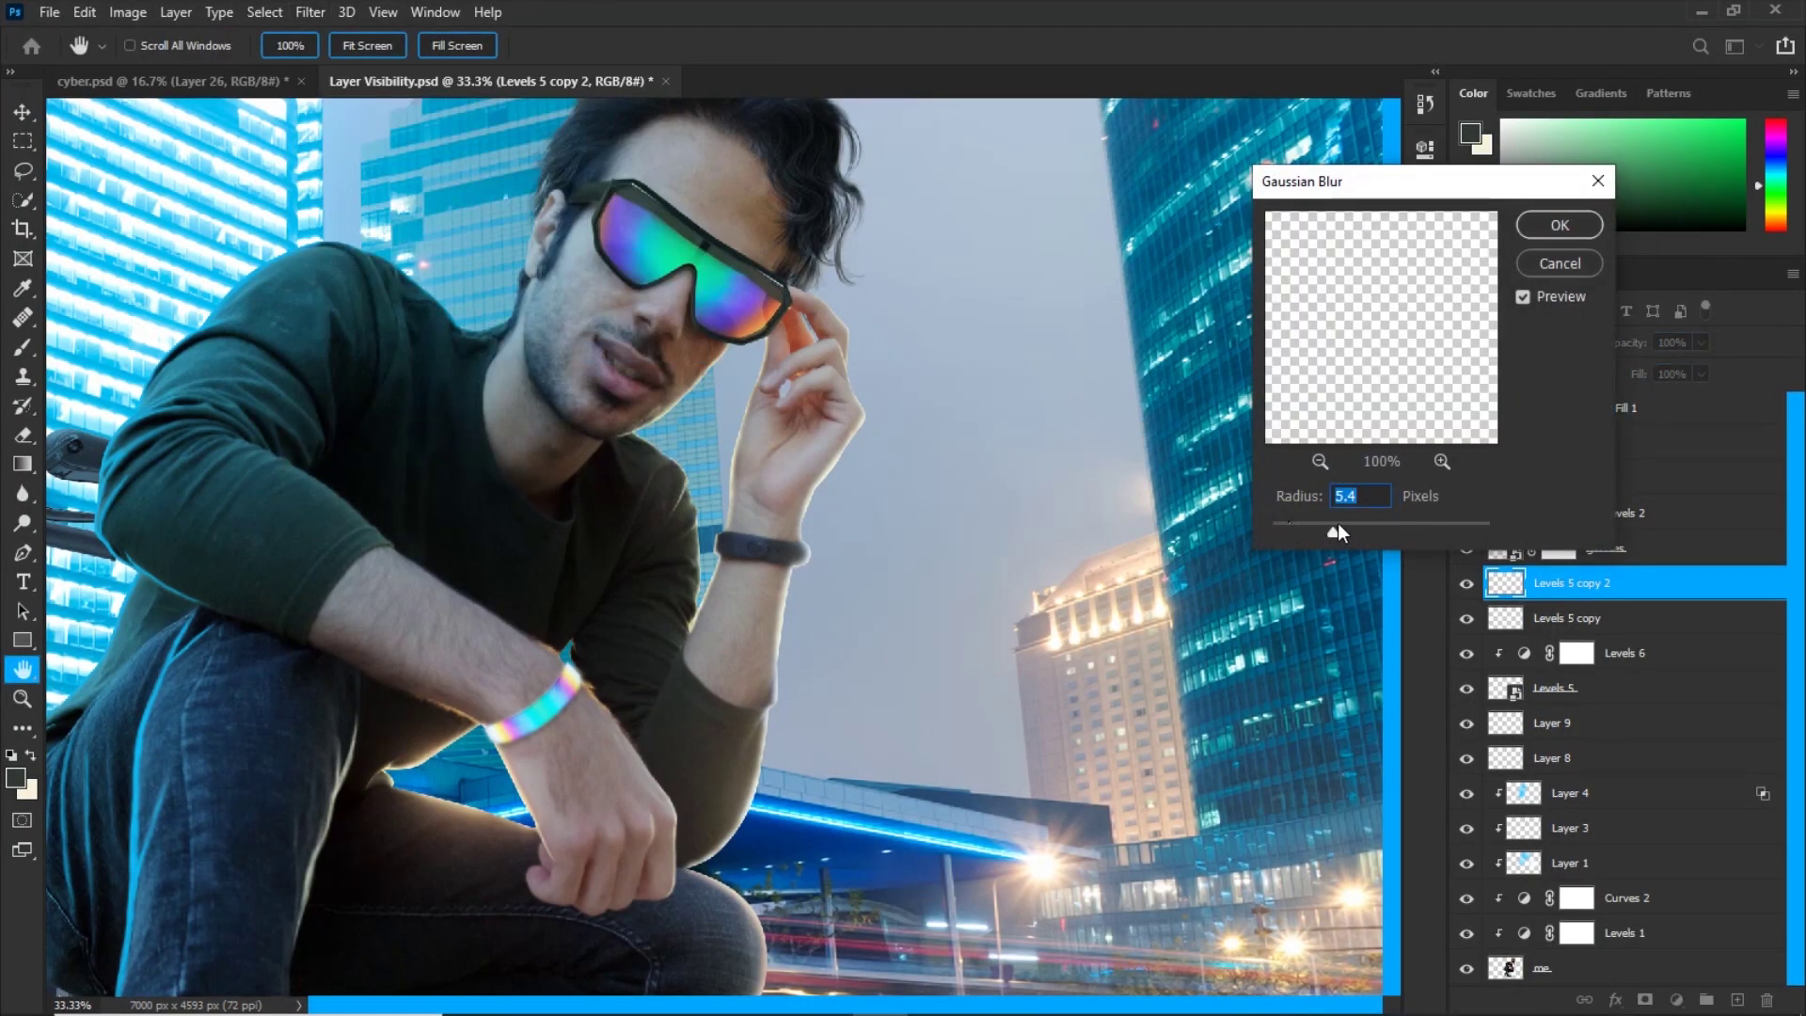
drag(1348, 531, 1374, 529)
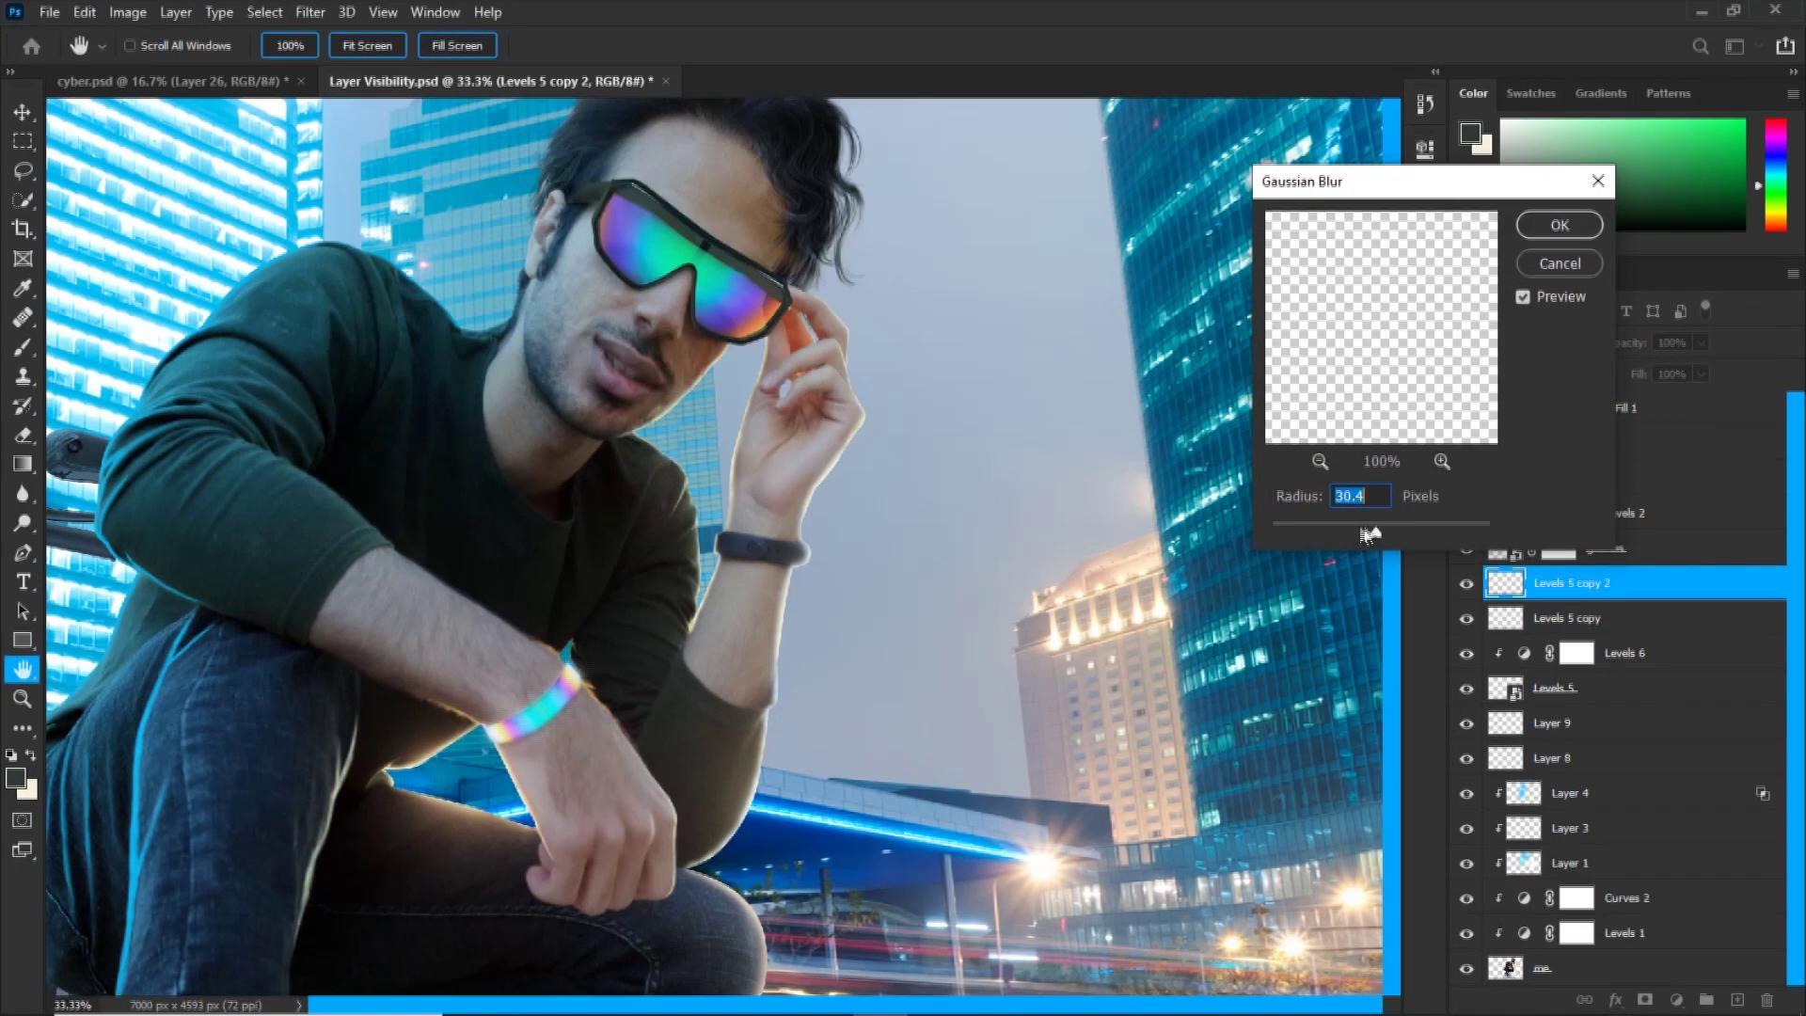
click(1538, 229)
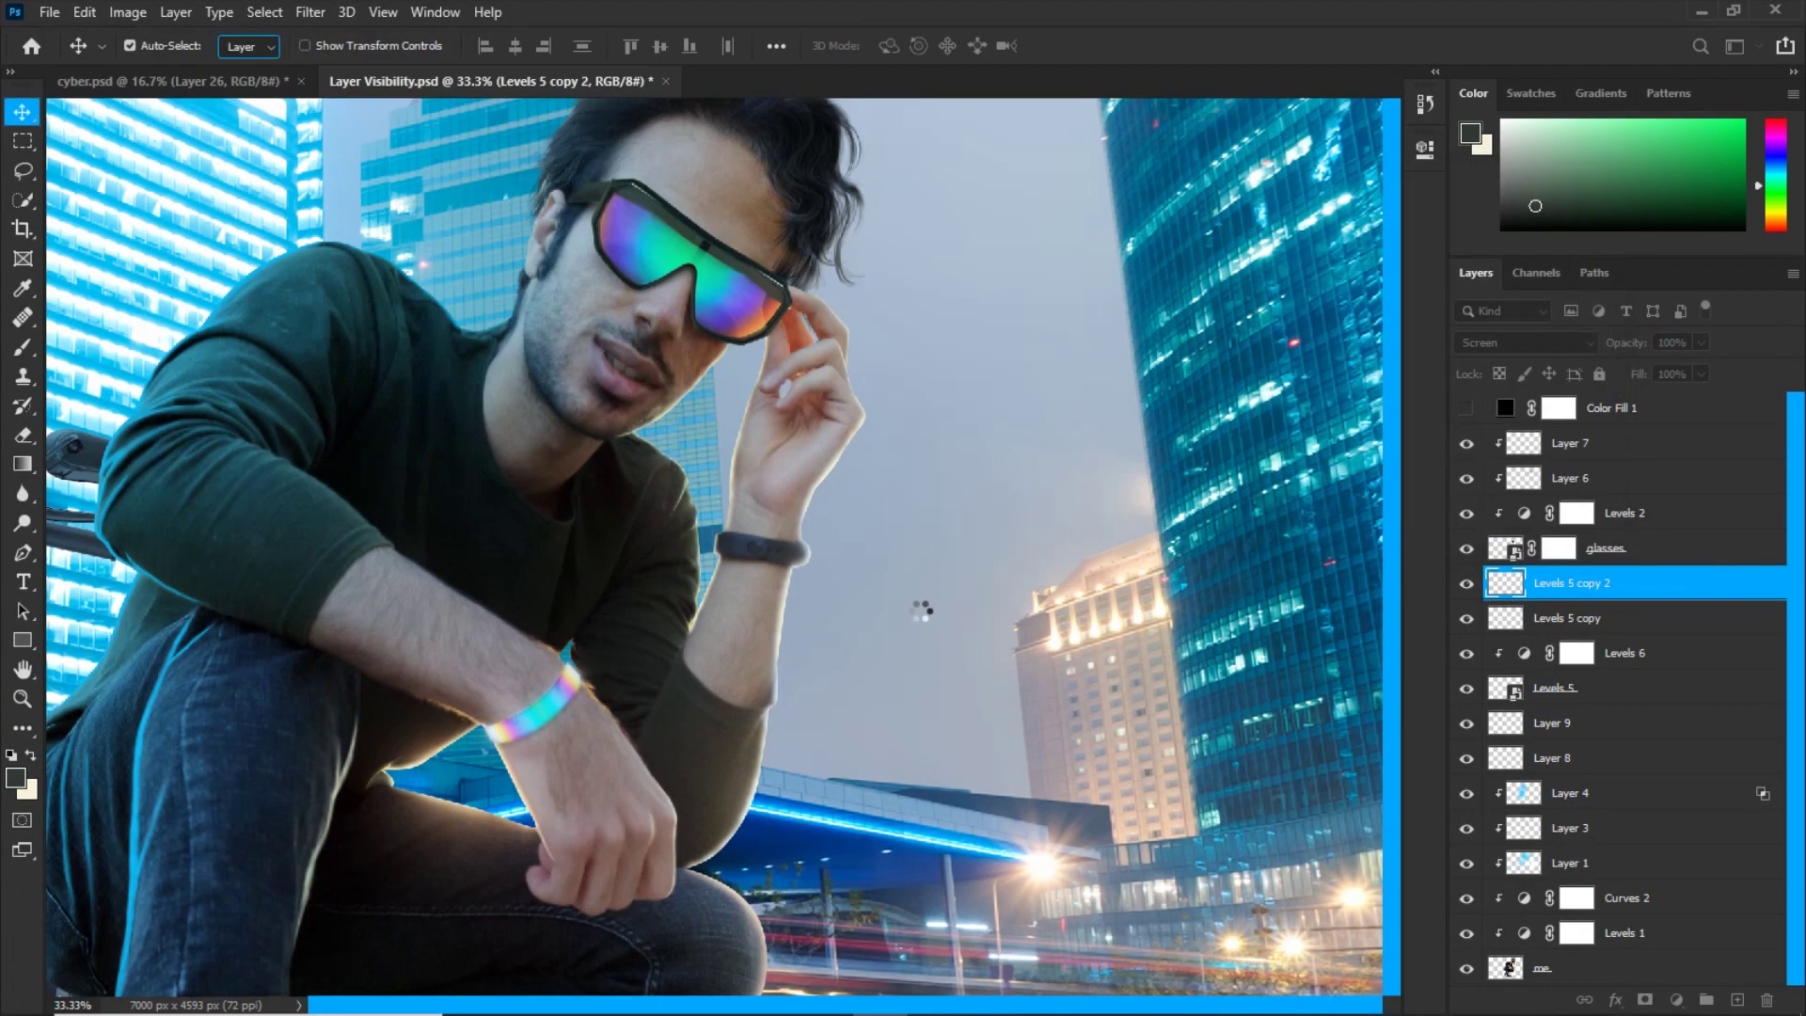
Duplicate the Levels 5 copy 2 layer and apply a much wider Gaussian Blur to the new copy.
key(ctrl+j)
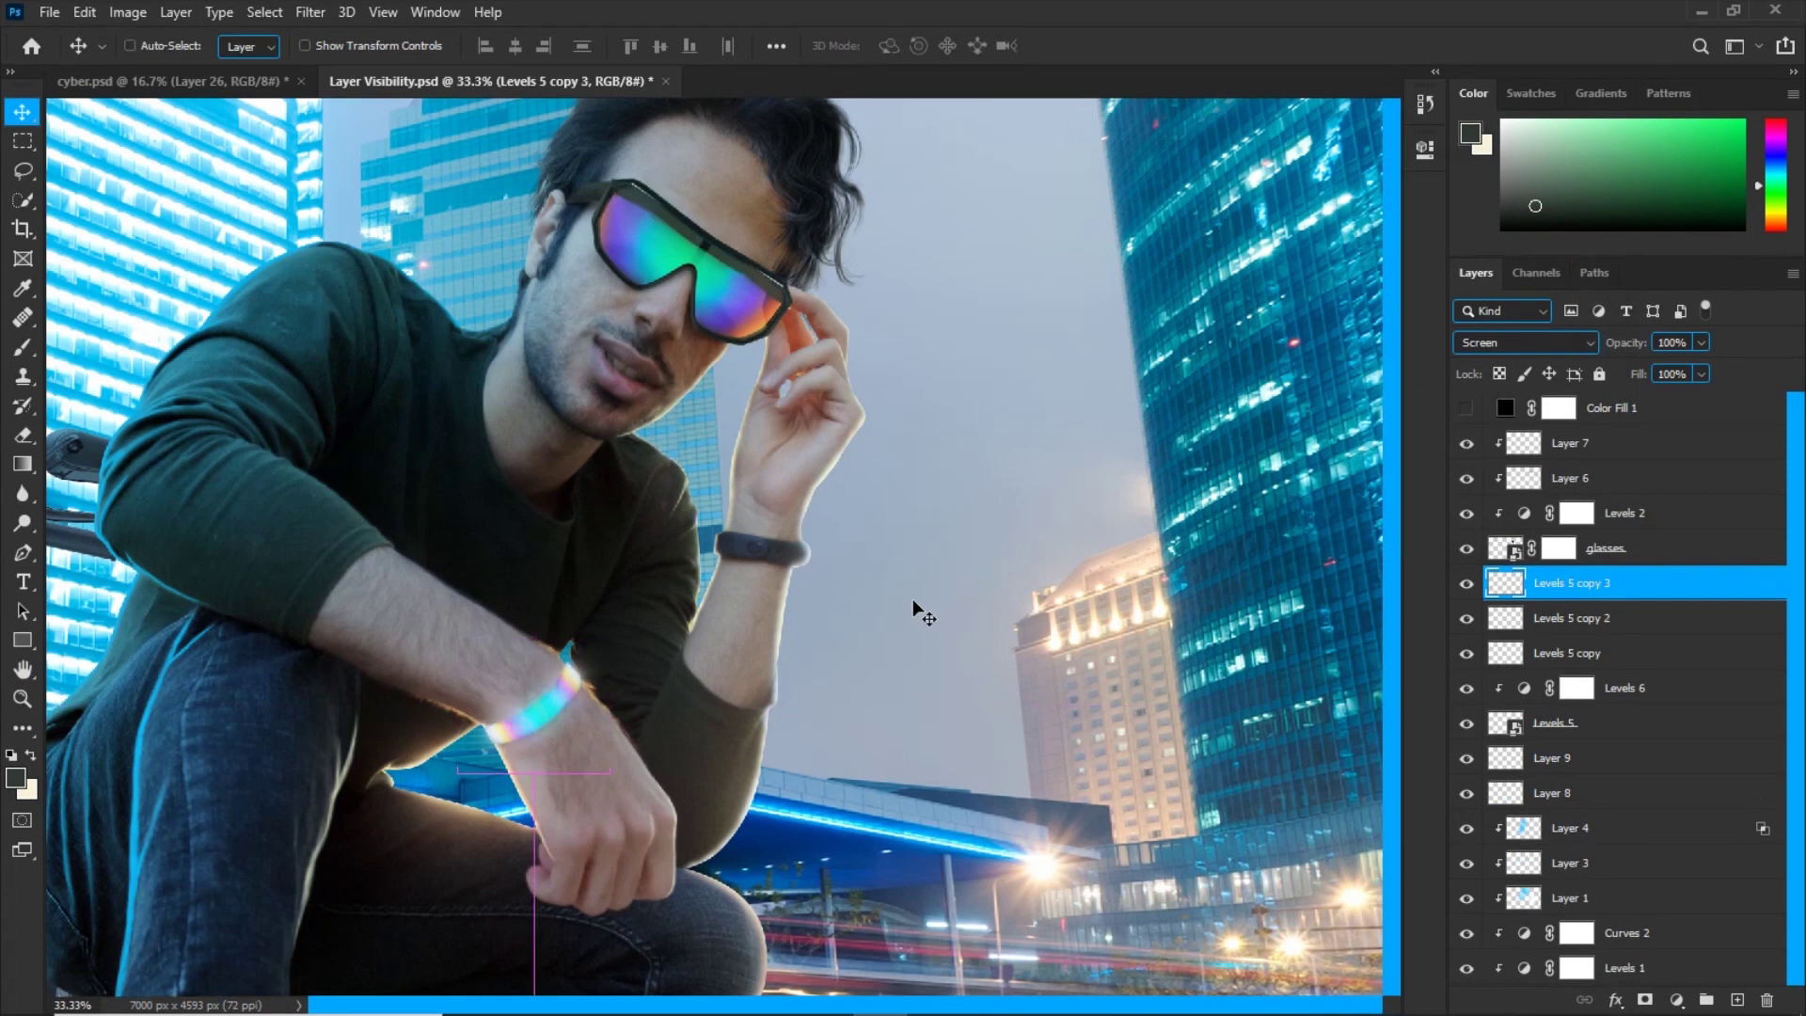
click(310, 12)
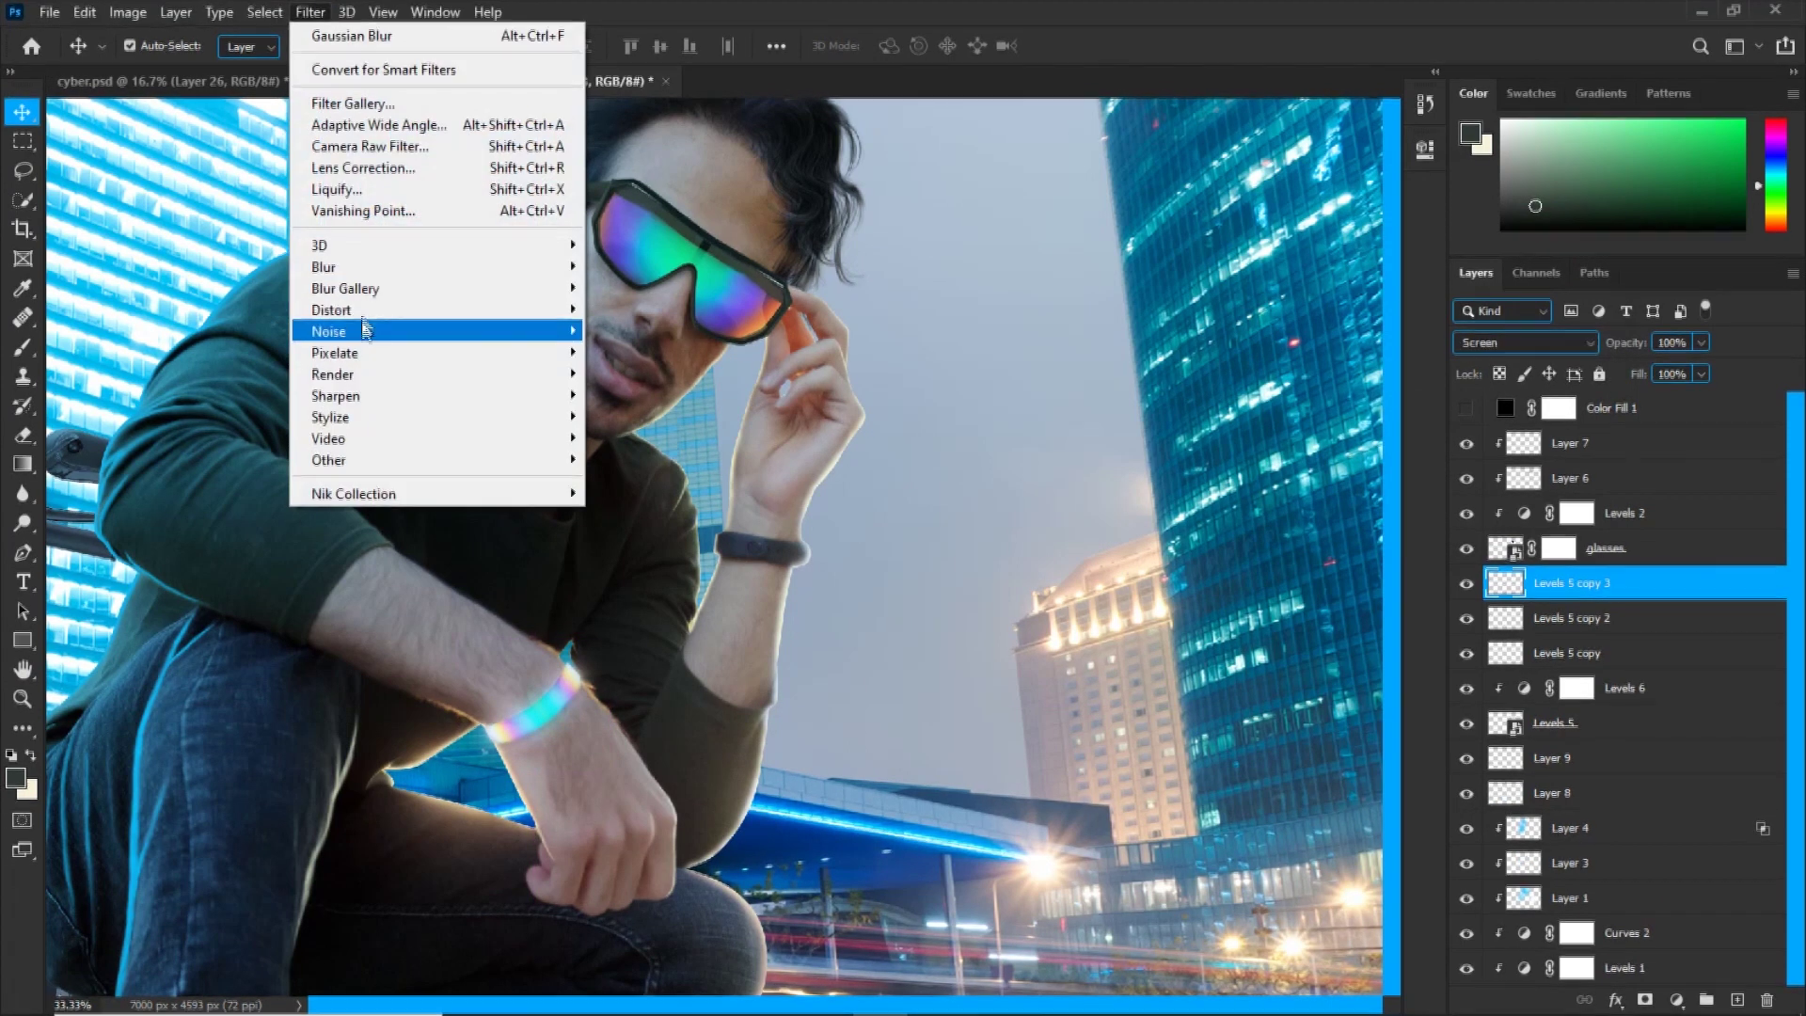
mouse_move(395, 267)
click(646, 352)
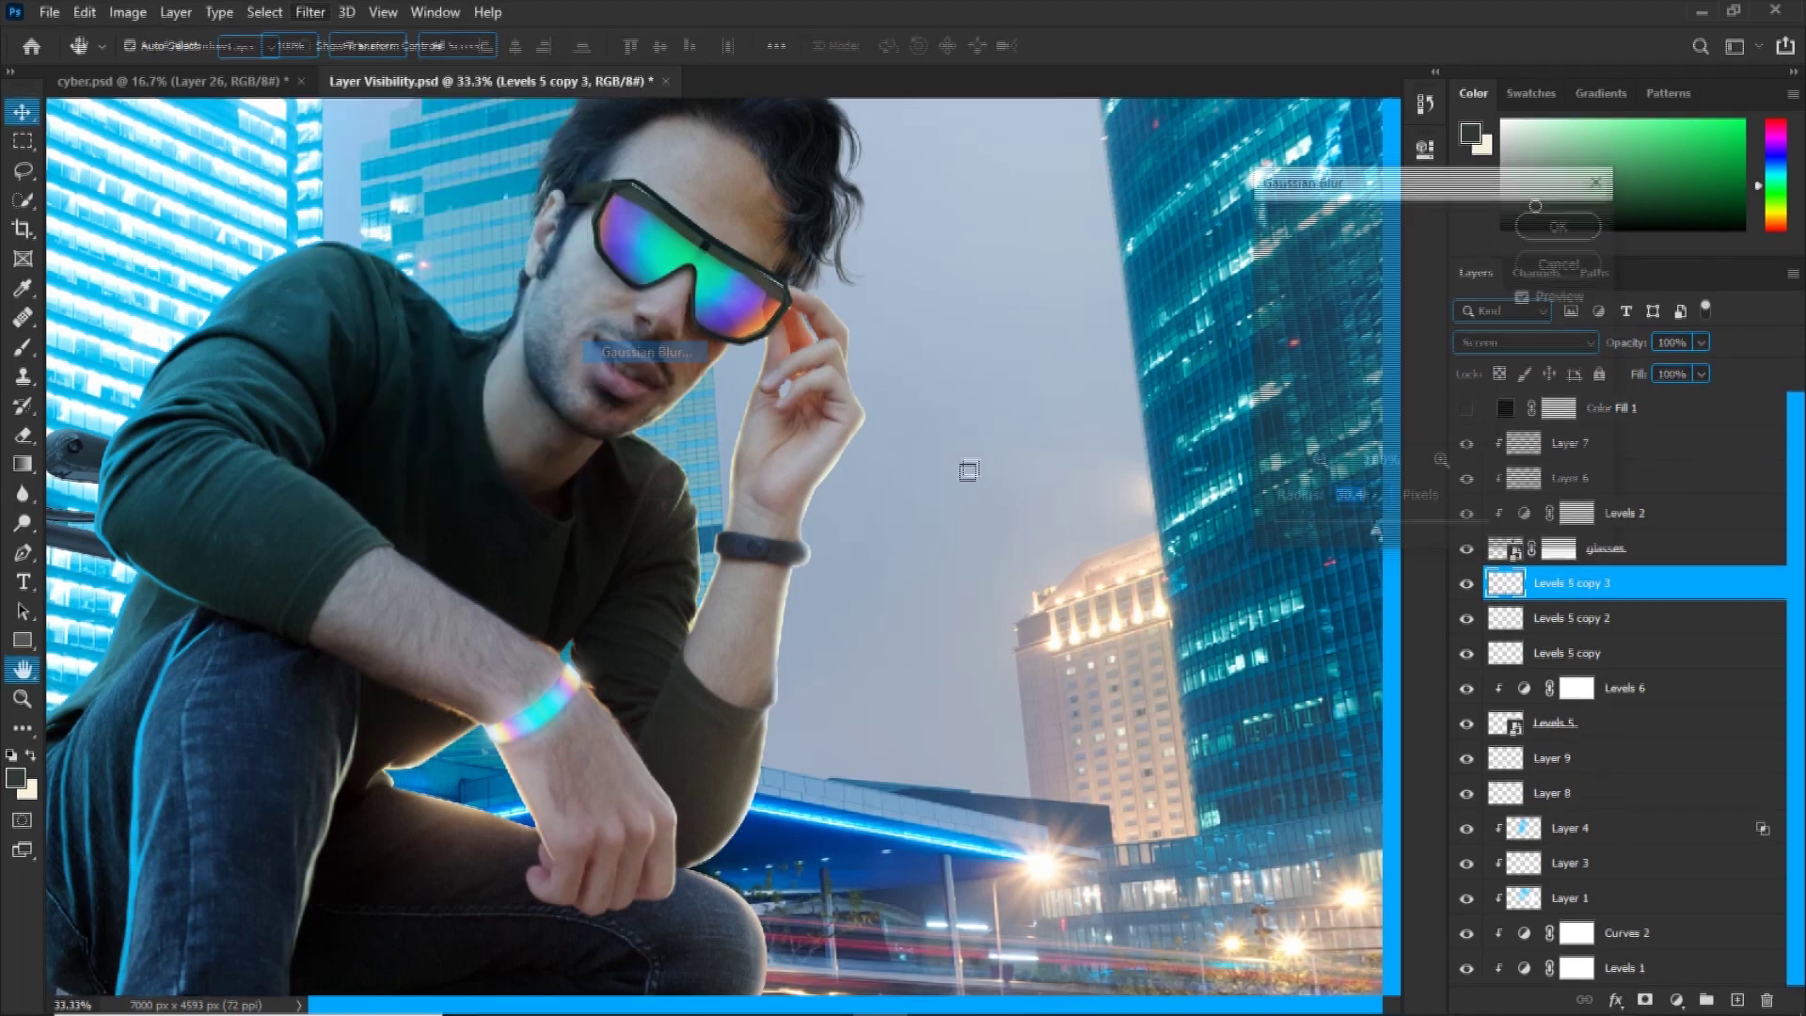
click(1407, 531)
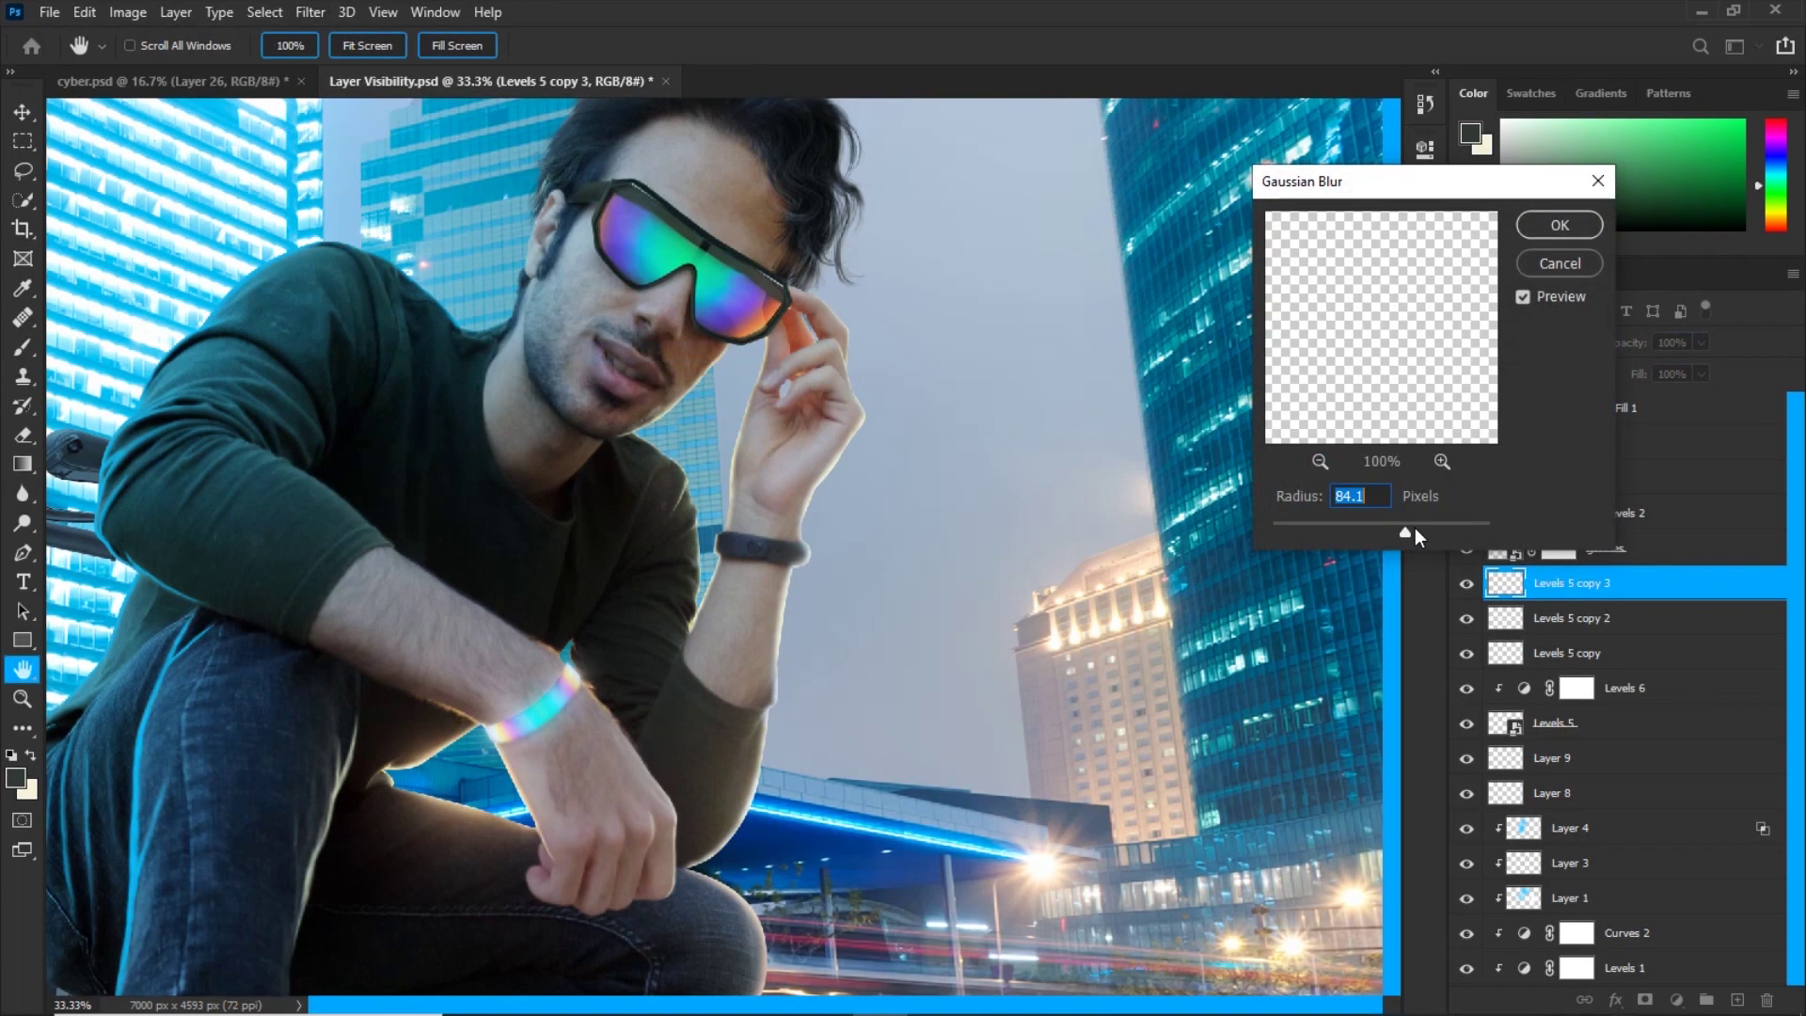
drag(1417, 527, 1402, 529)
click(1559, 225)
key(v)
Merge the three blurred bracelet copies into one layer and set its blend mode to Screen.
shift+click(1542, 652)
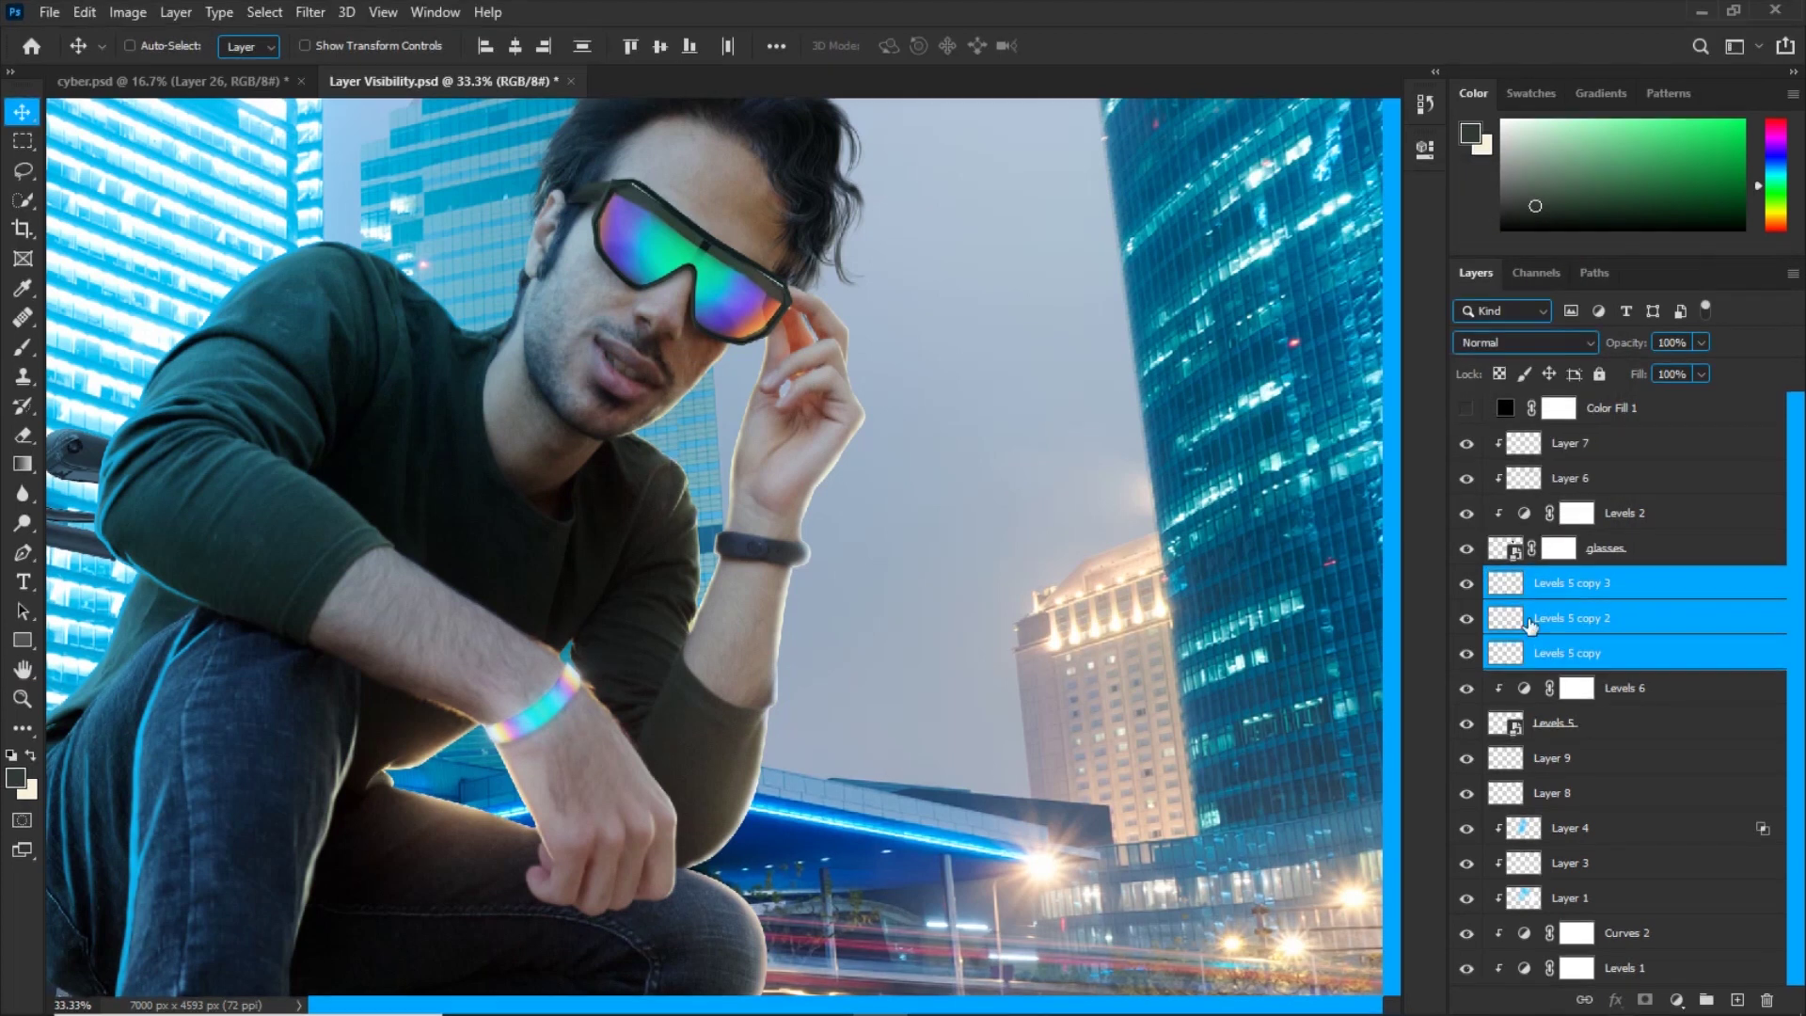
key(ctrl+e)
click(1488, 342)
key(Down)
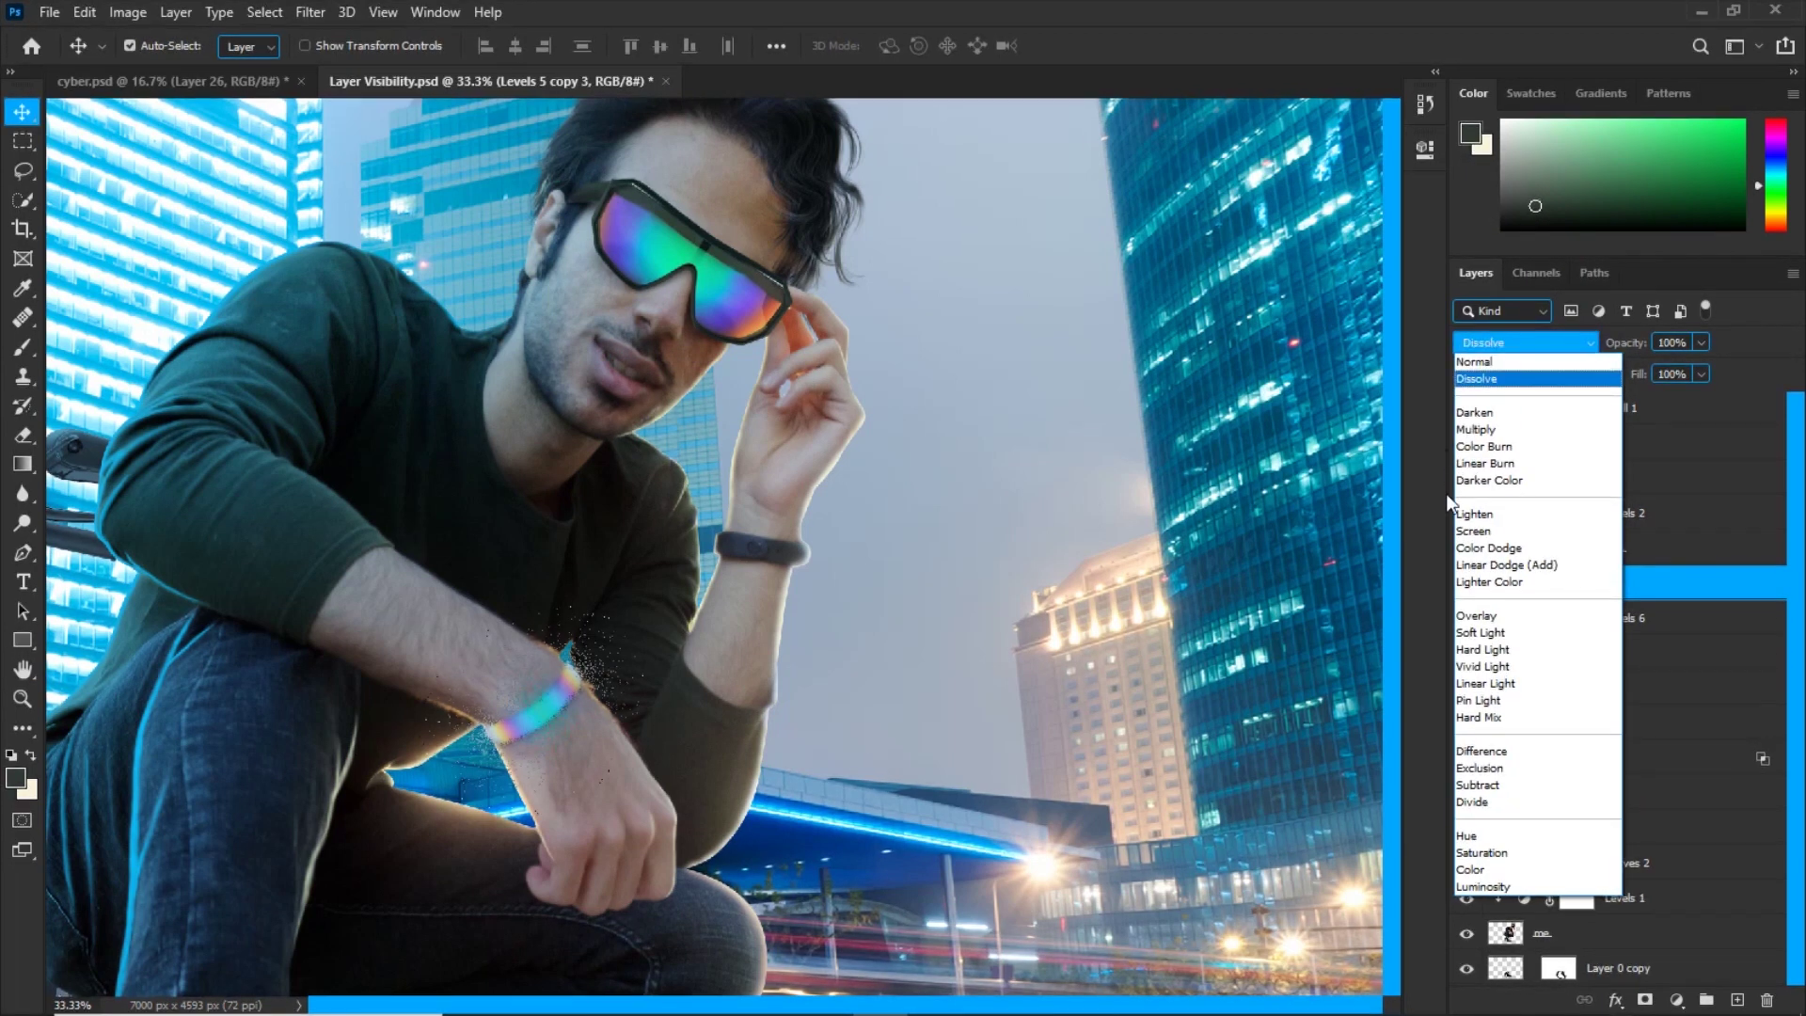
click(1473, 530)
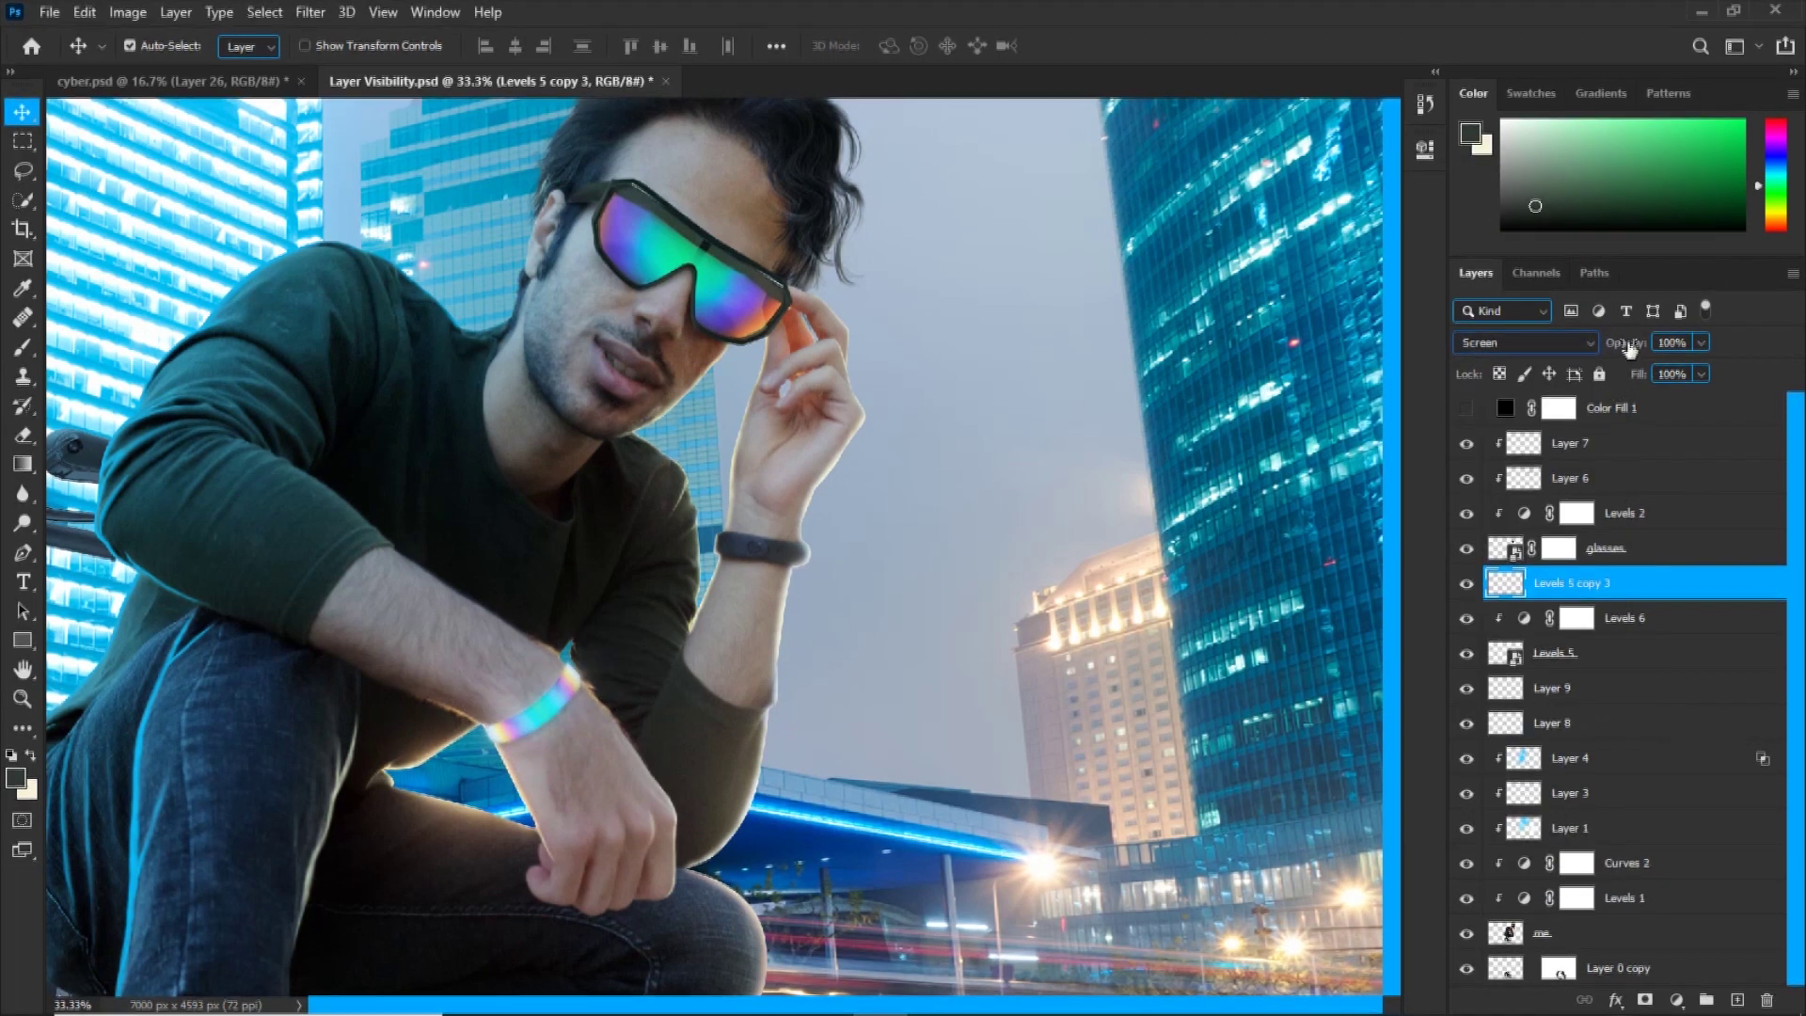
Lower the merged bracelet glow layer's opacity to 61% and compare the image with and without it.
drag(1550, 350, 1574, 355)
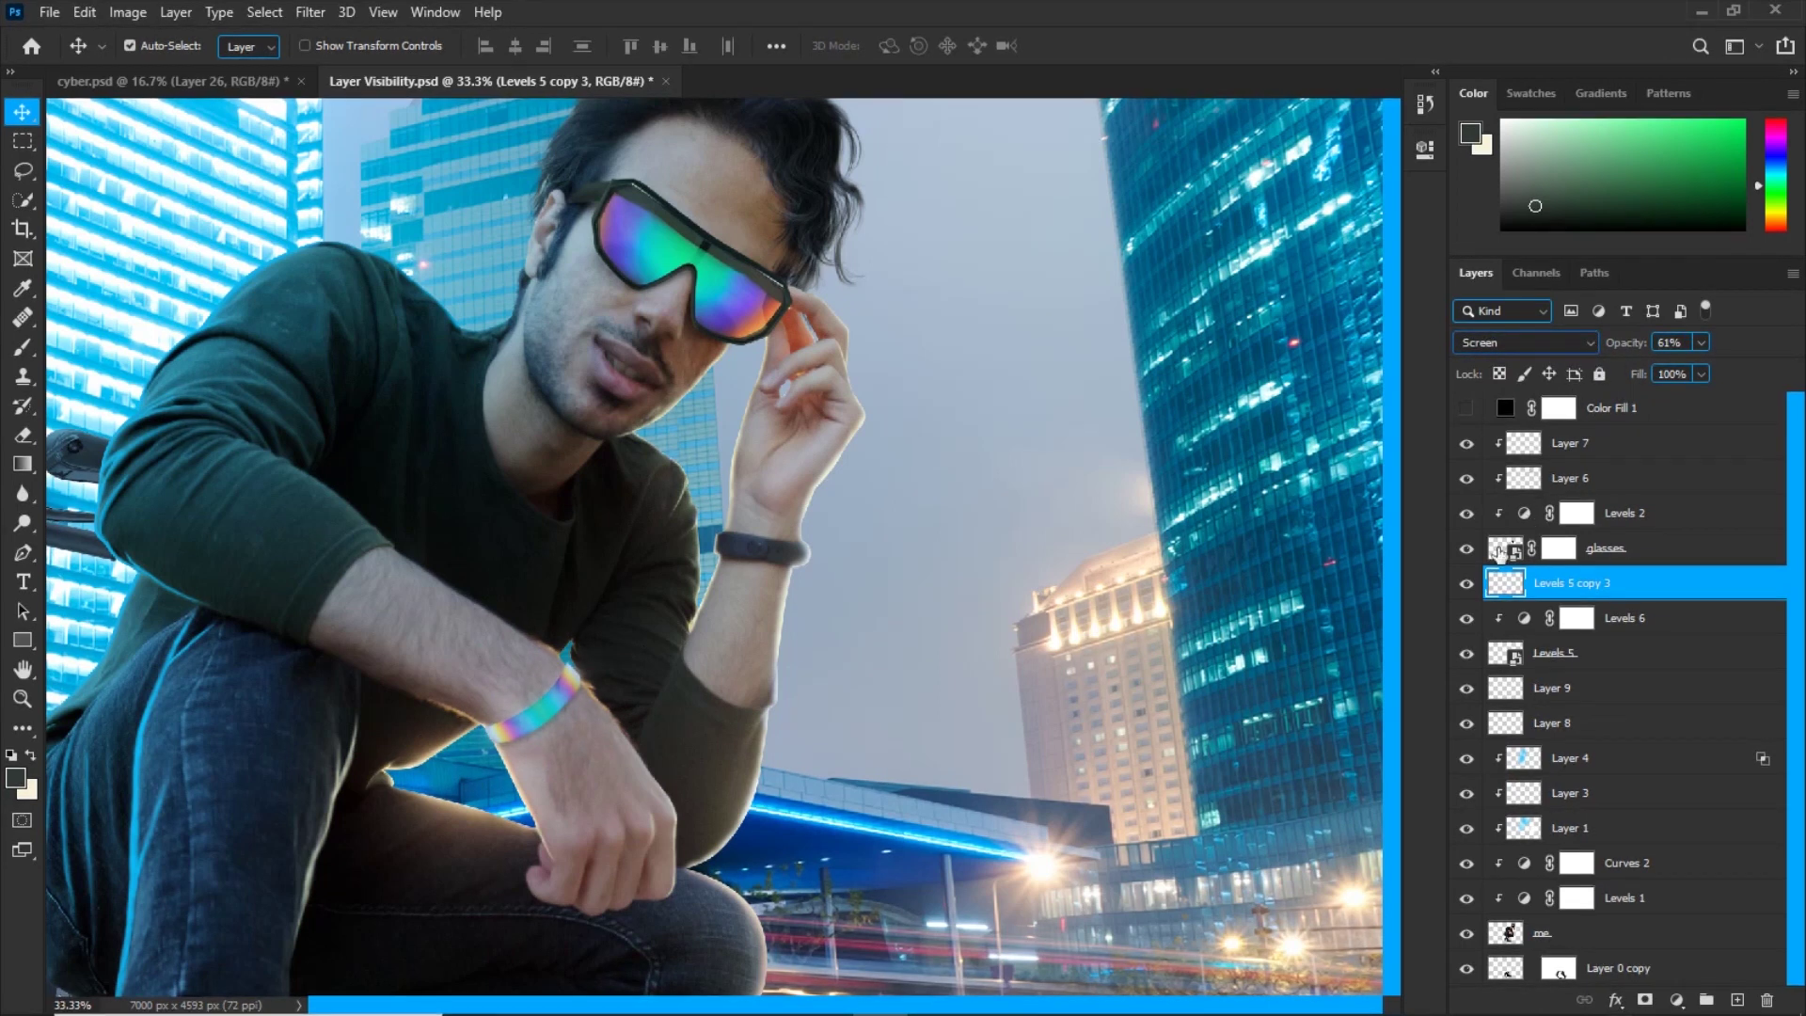
click(1467, 583)
click(1467, 583)
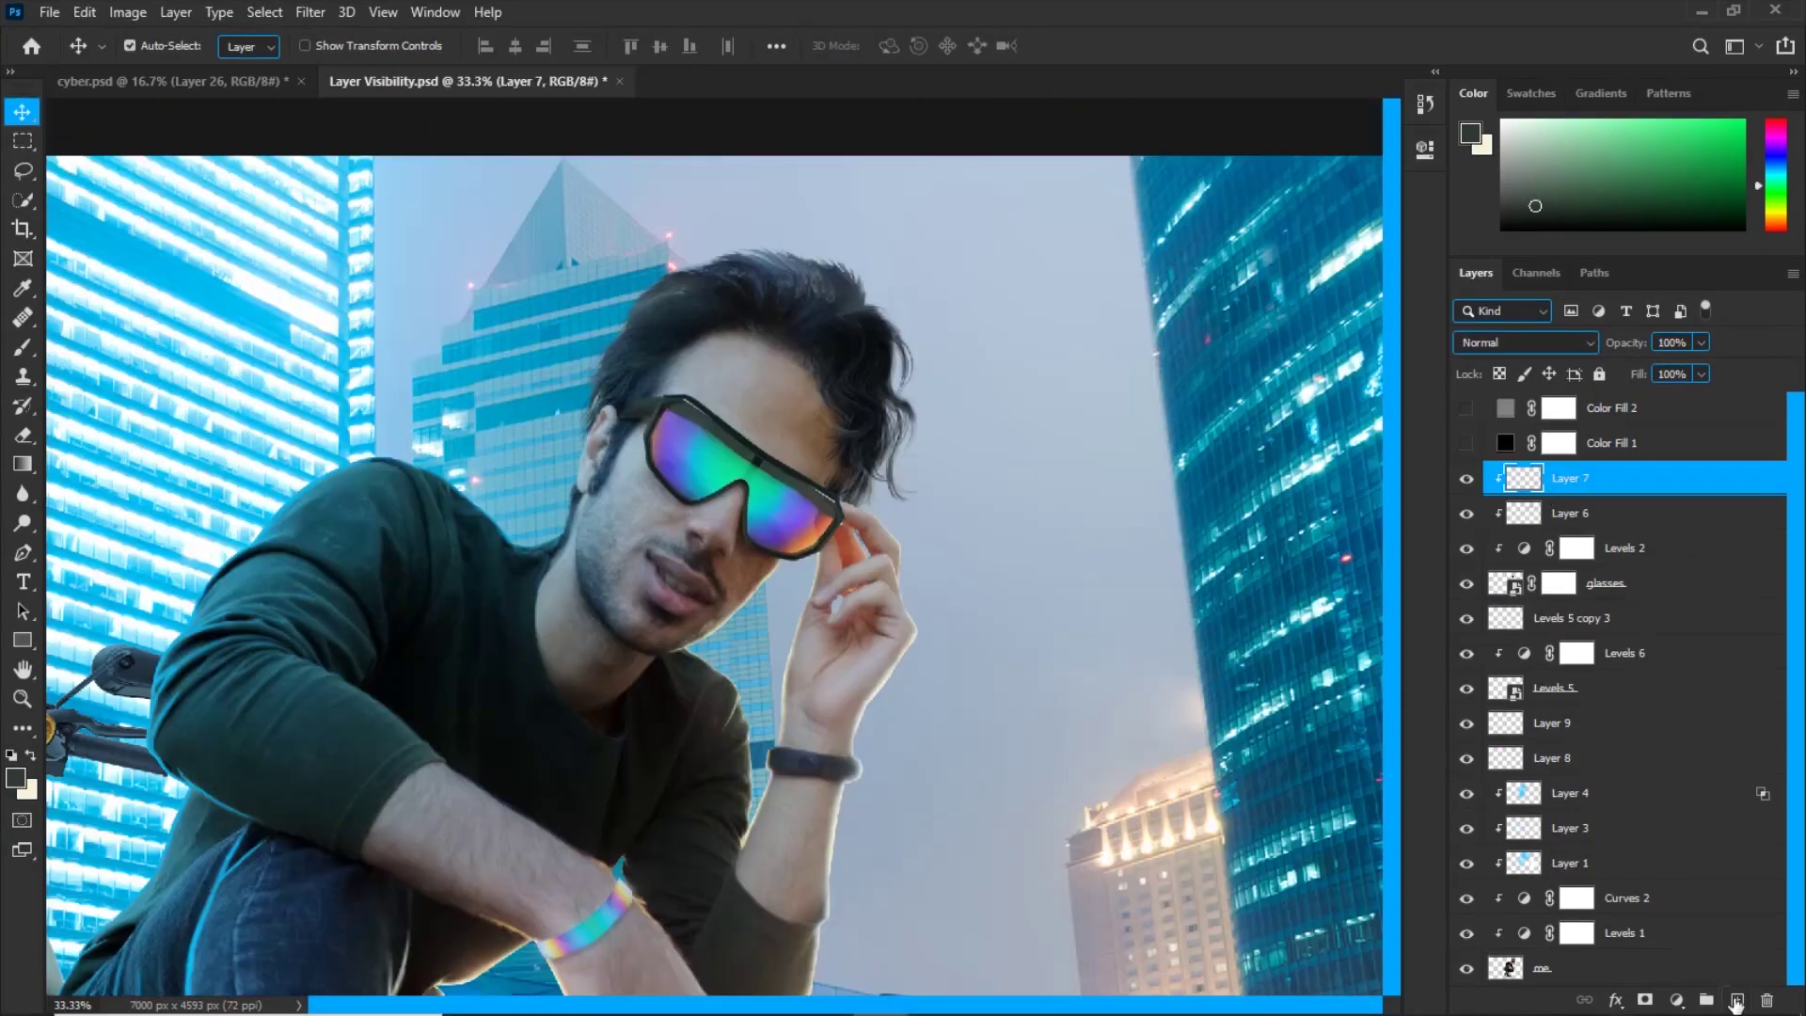
Add a new layer above Layer 7, set its blend mode to Screen, and keep it selected.
click(1735, 1005)
click(1511, 350)
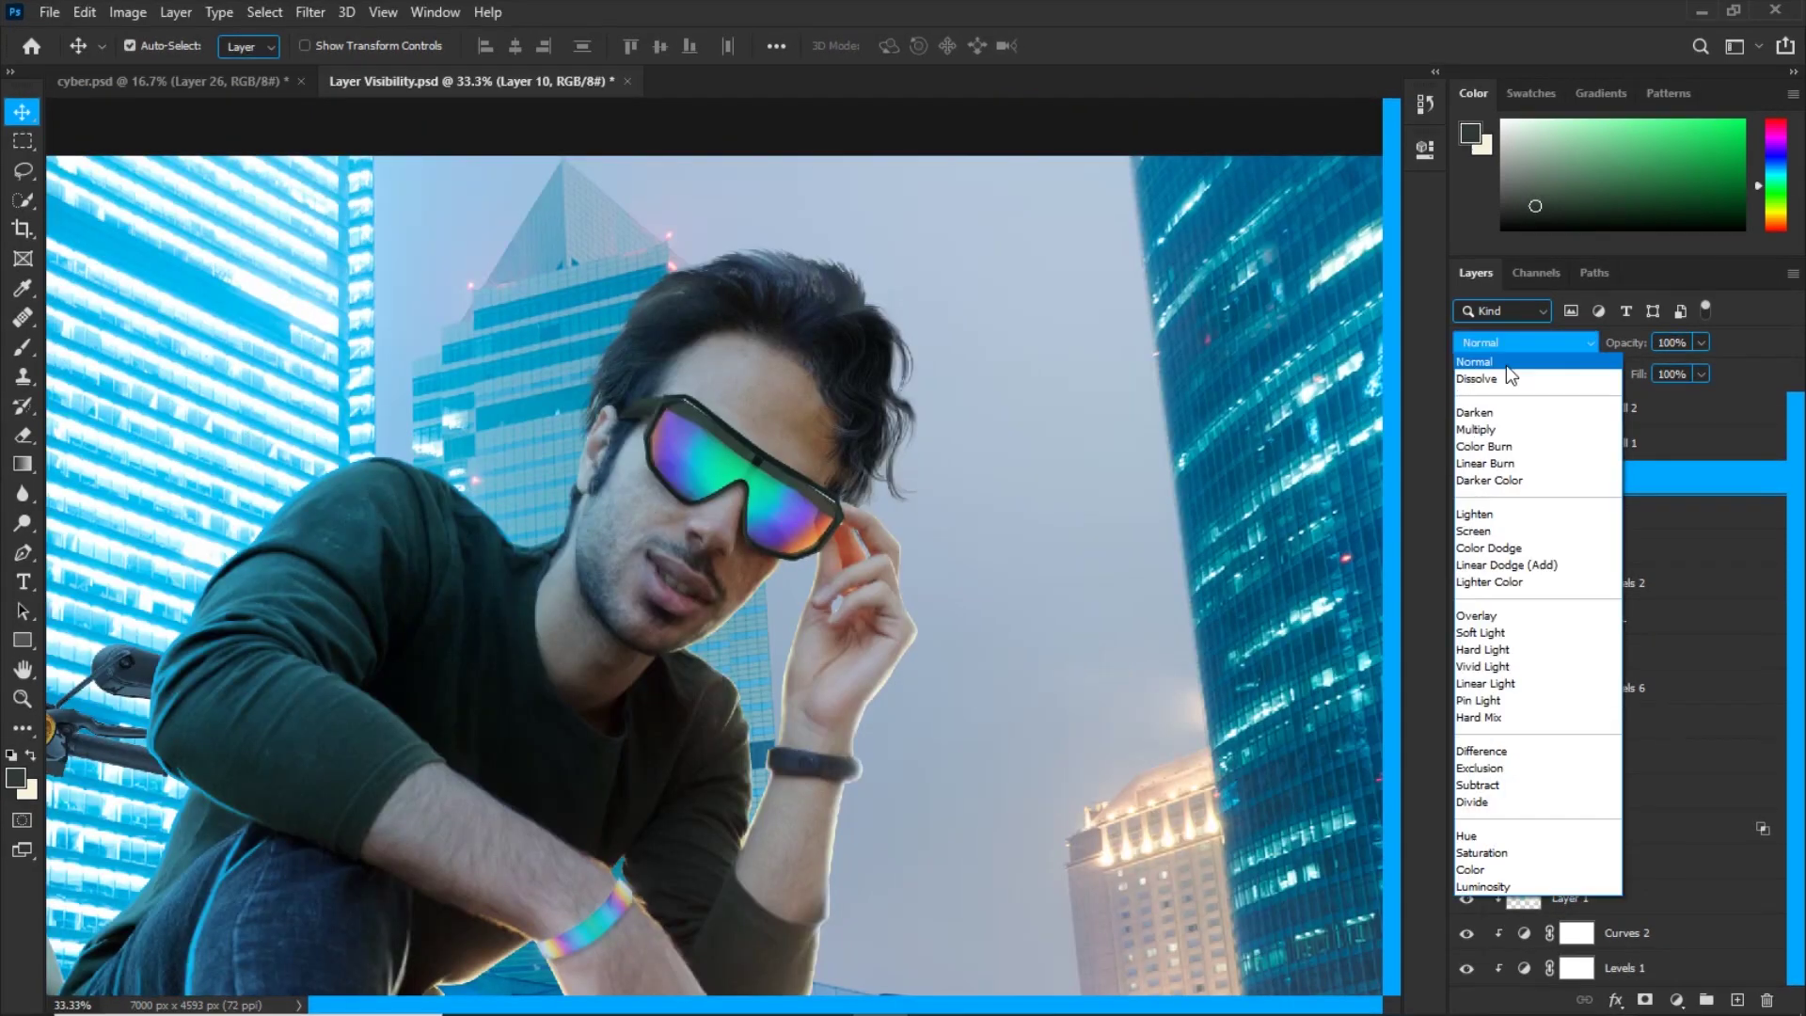
click(1474, 530)
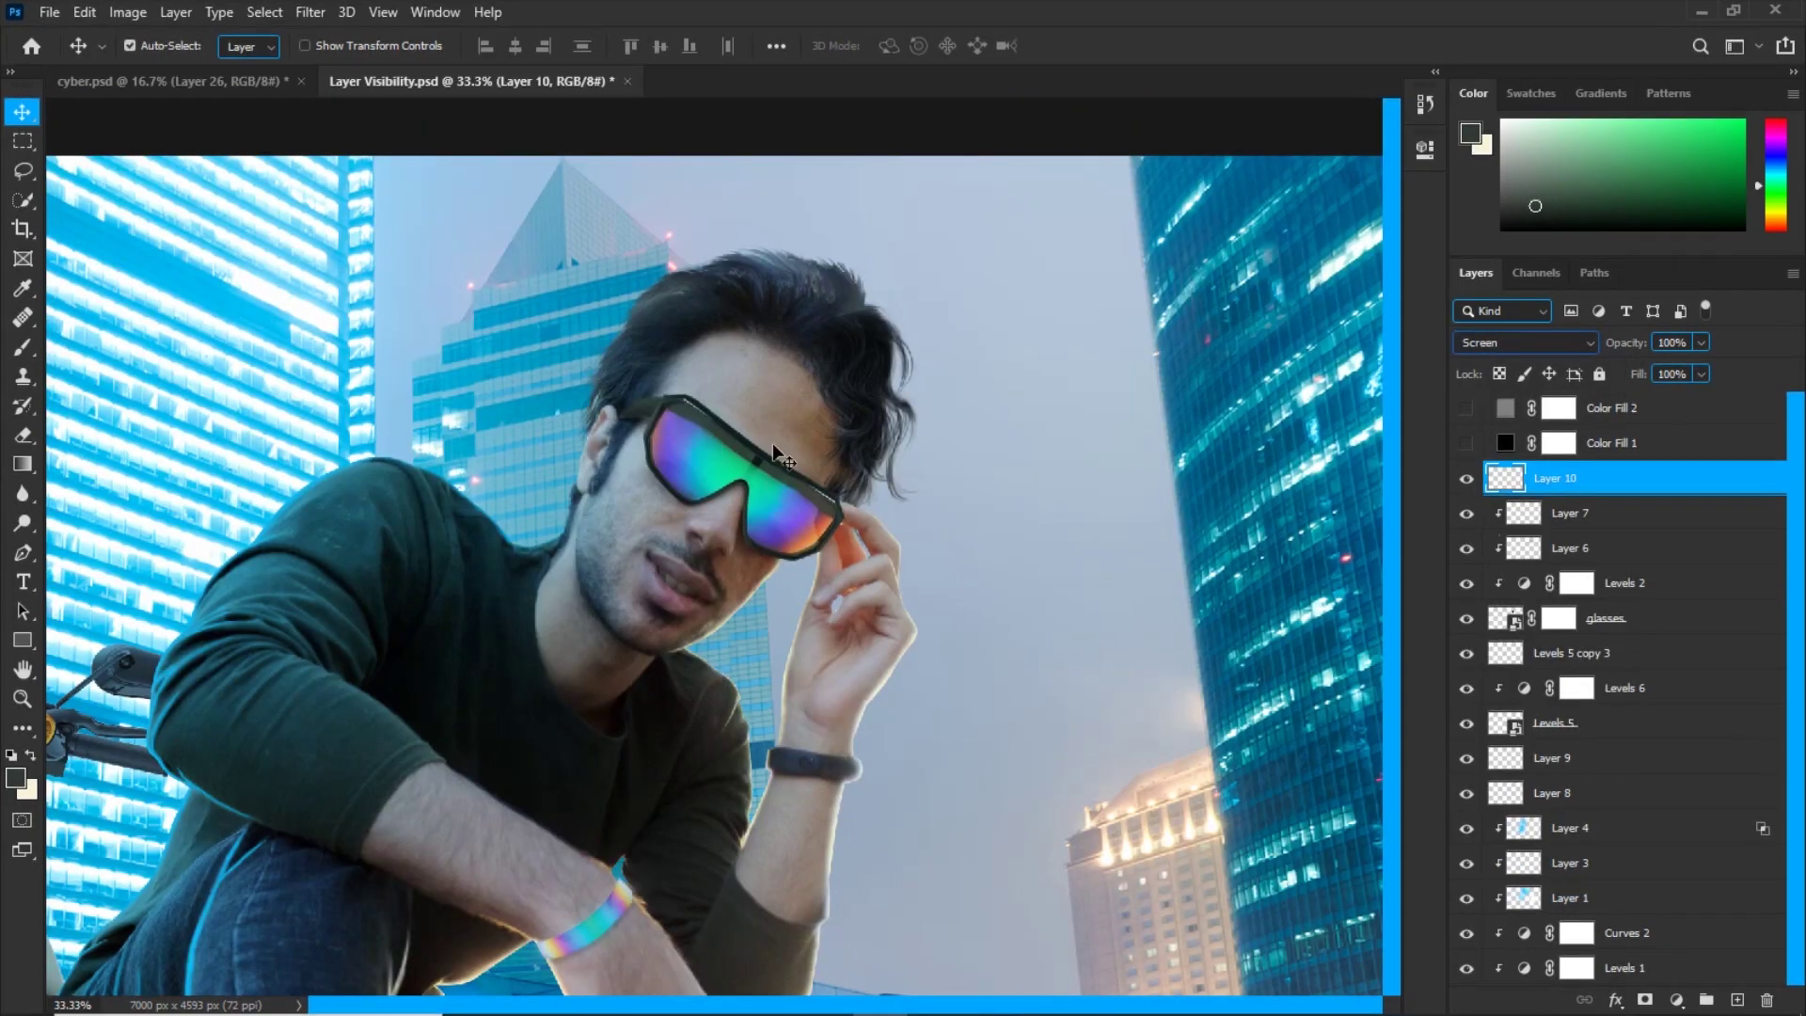
click(772, 479)
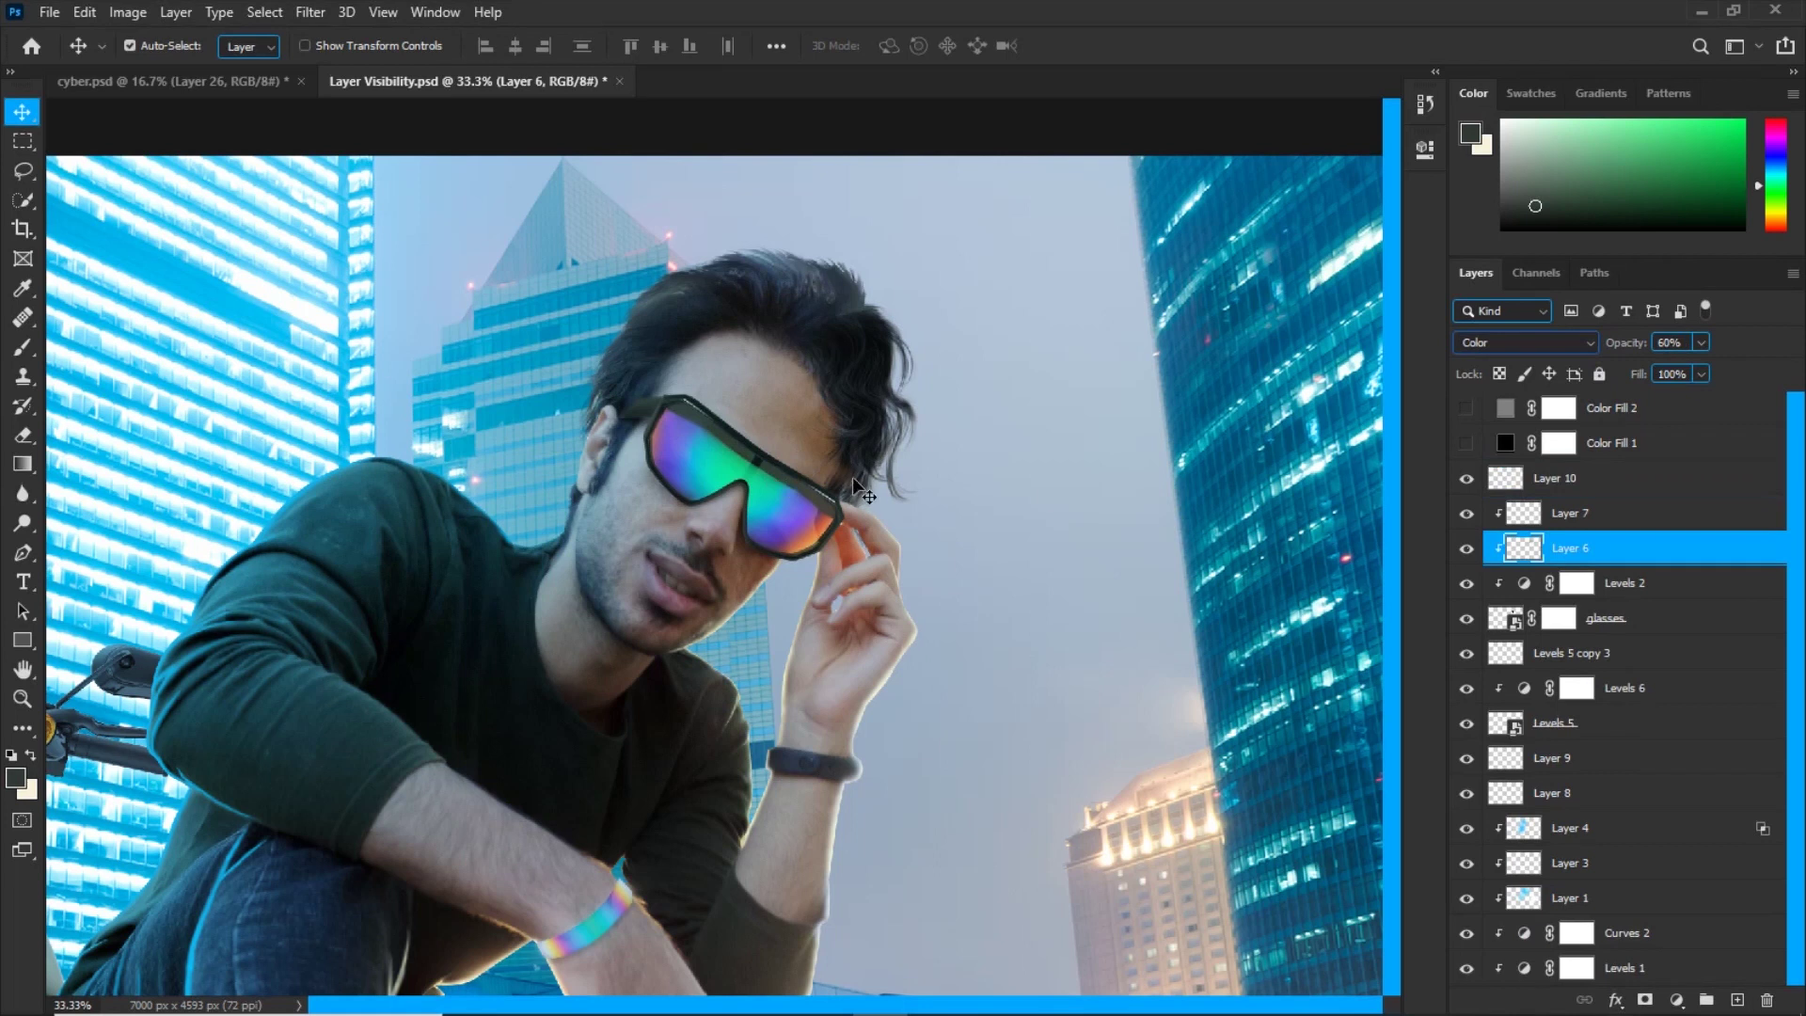
click(1510, 481)
Paint a soft glow over the glasses on Layer 10 at 10% flow with colors sampled from the lenses, and reduce the layer's opacity.
click(22, 347)
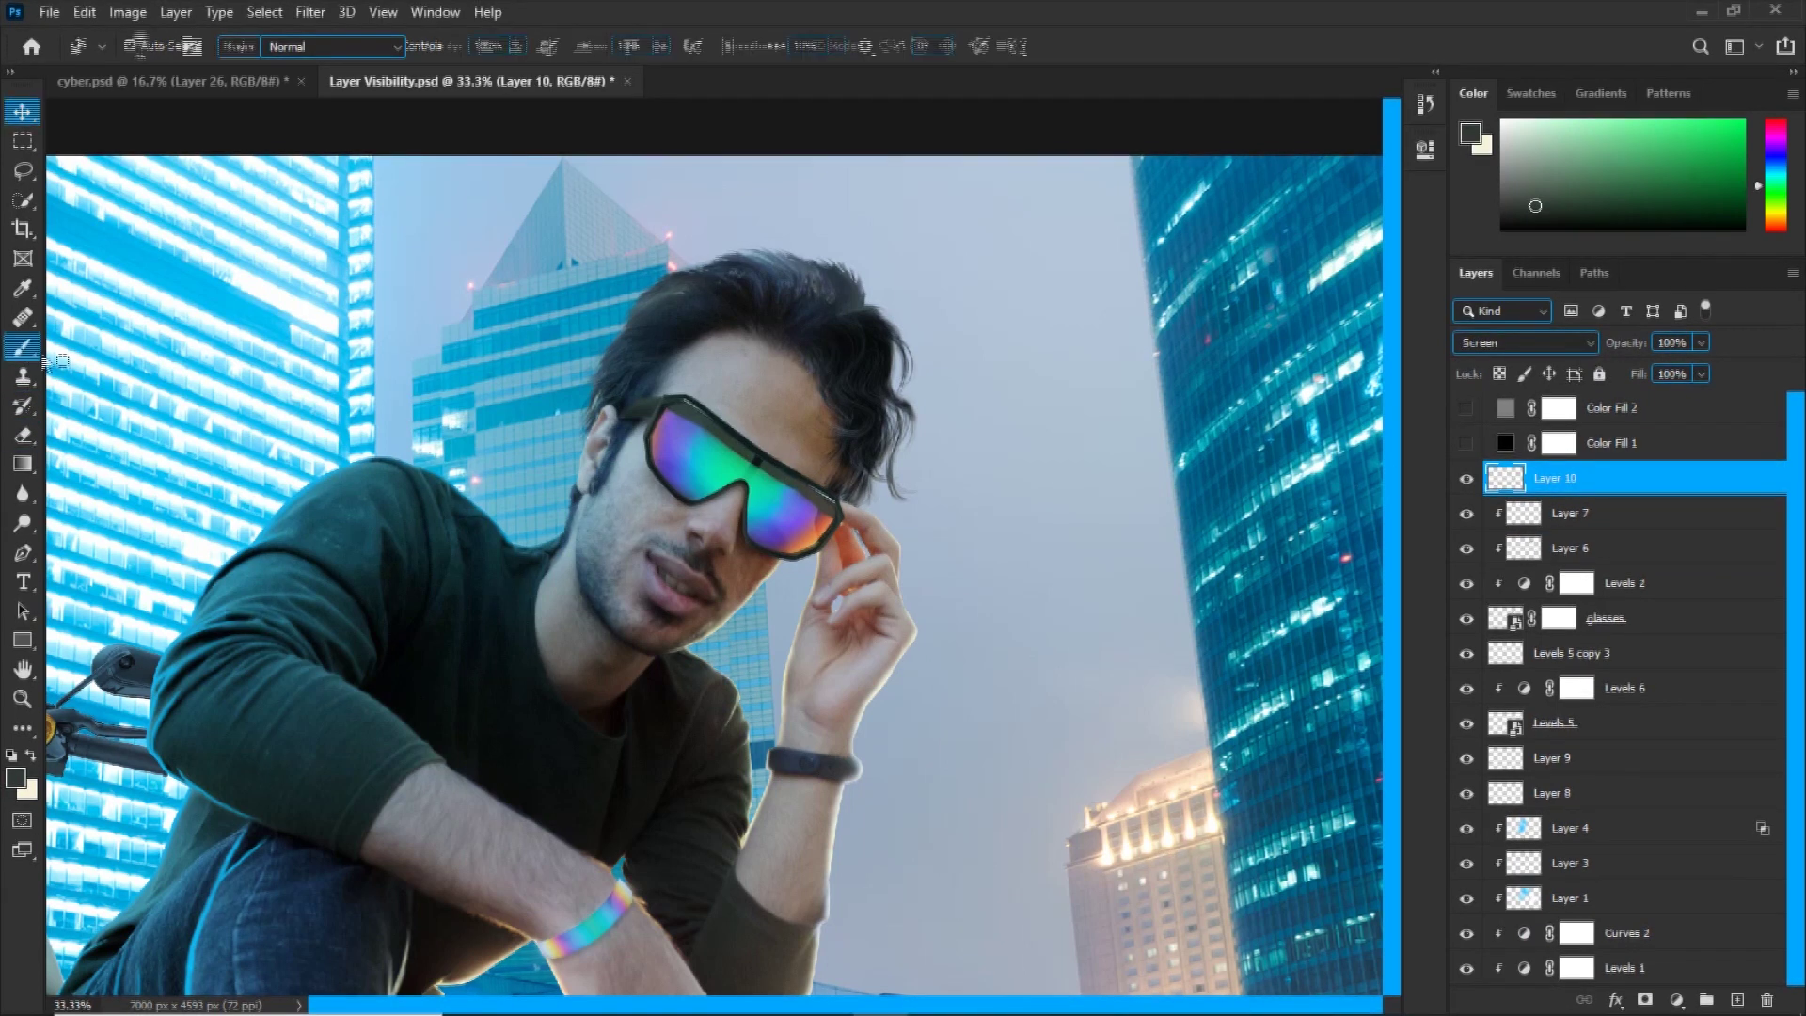
drag(815, 433, 848, 438)
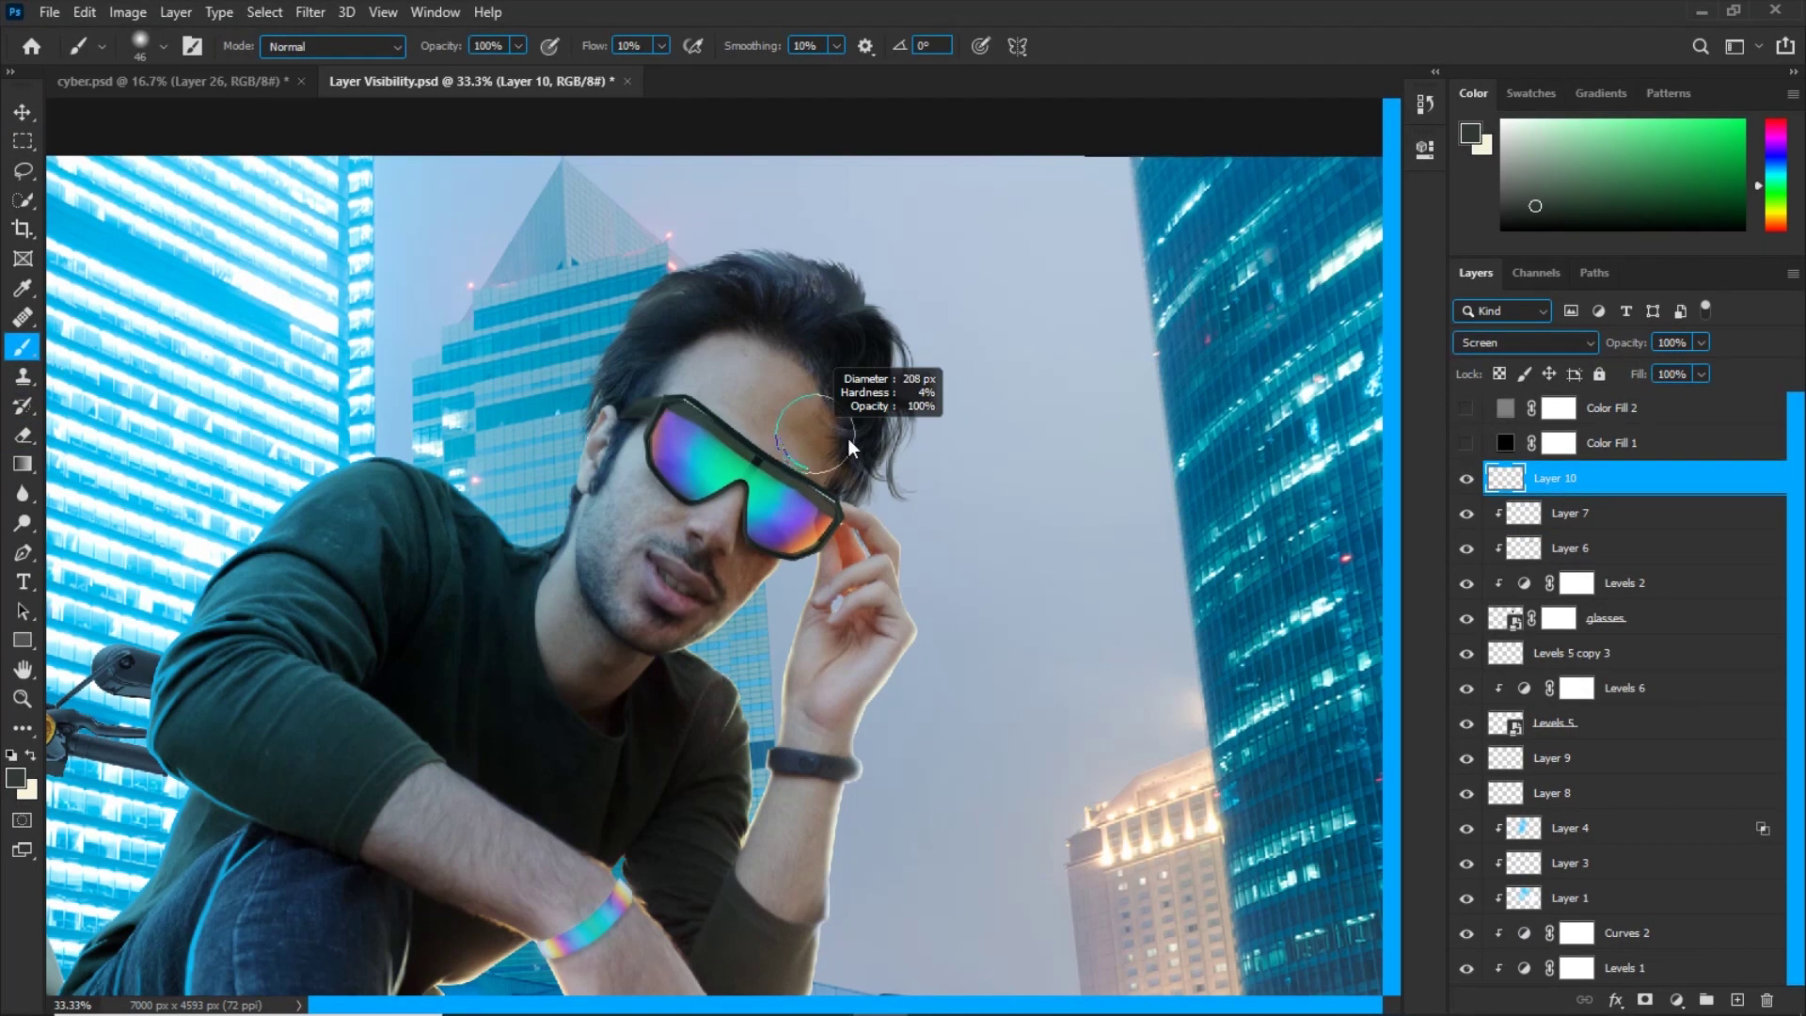
alt+click(716, 449)
drag(719, 450, 744, 473)
drag(766, 482, 763, 483)
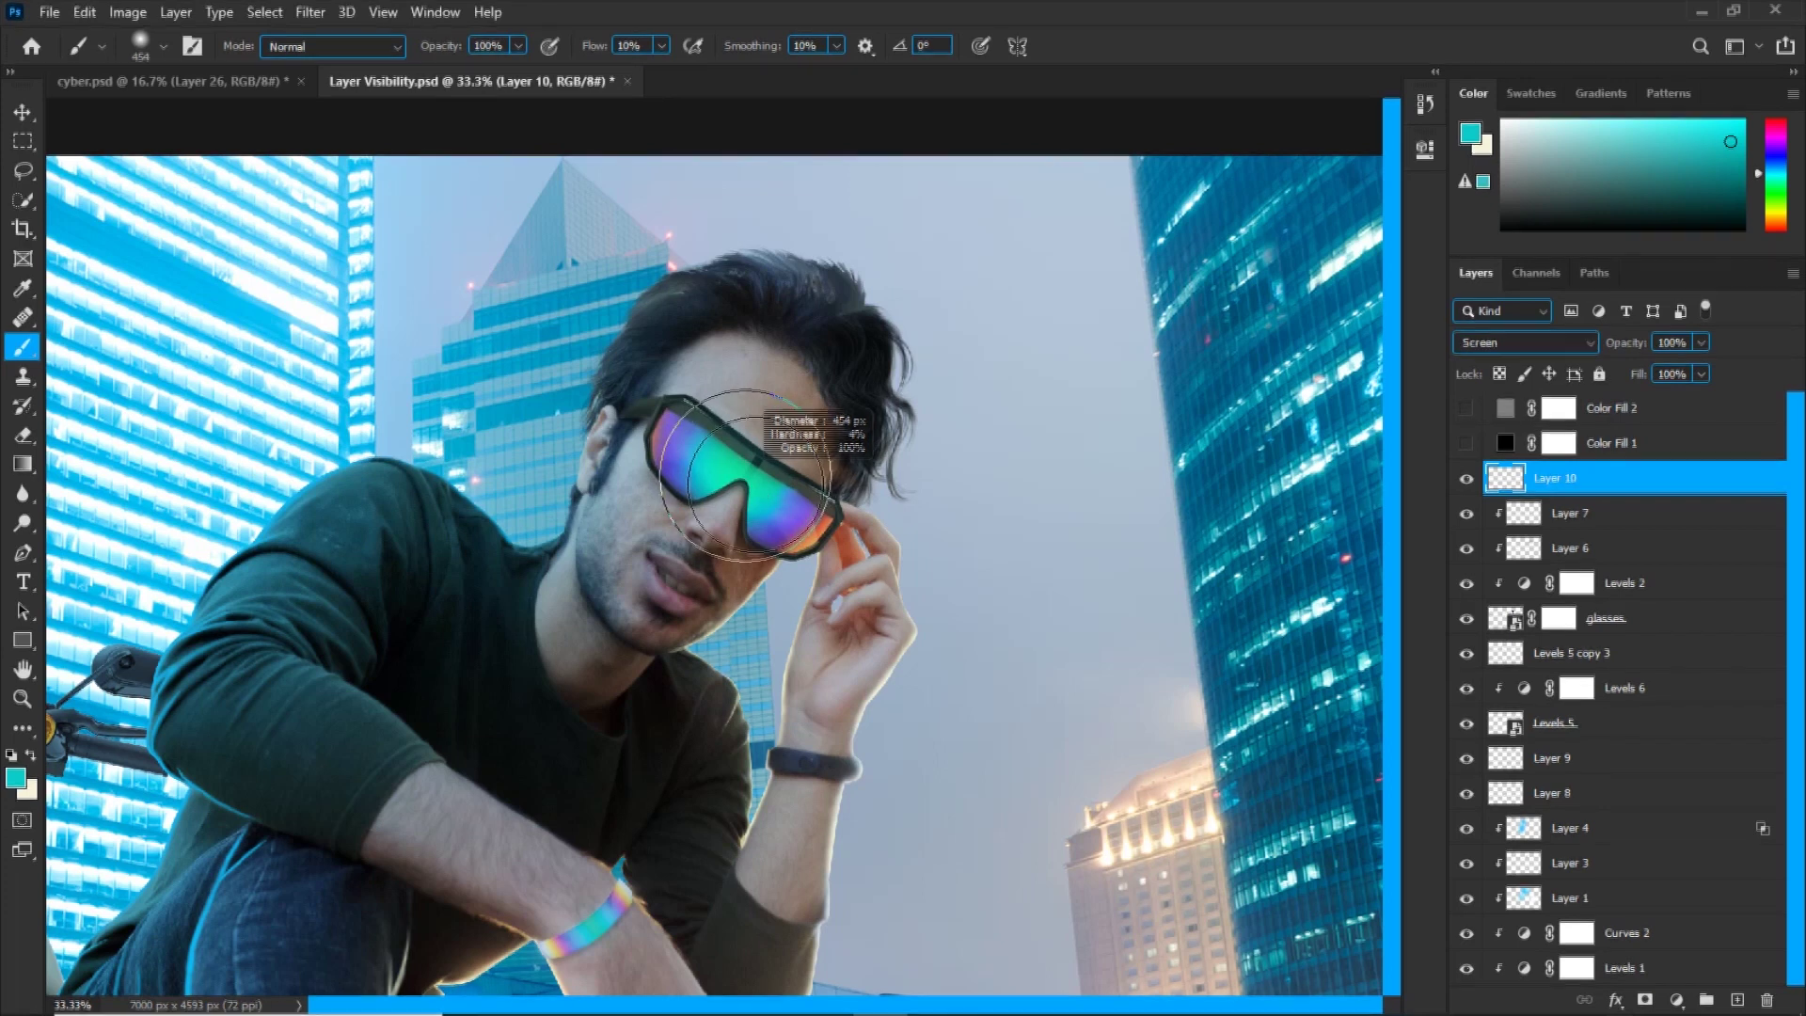
alt+click(800, 513)
click(672, 461)
drag(670, 459, 689, 462)
alt+click(816, 539)
click(831, 538)
alt+click(758, 487)
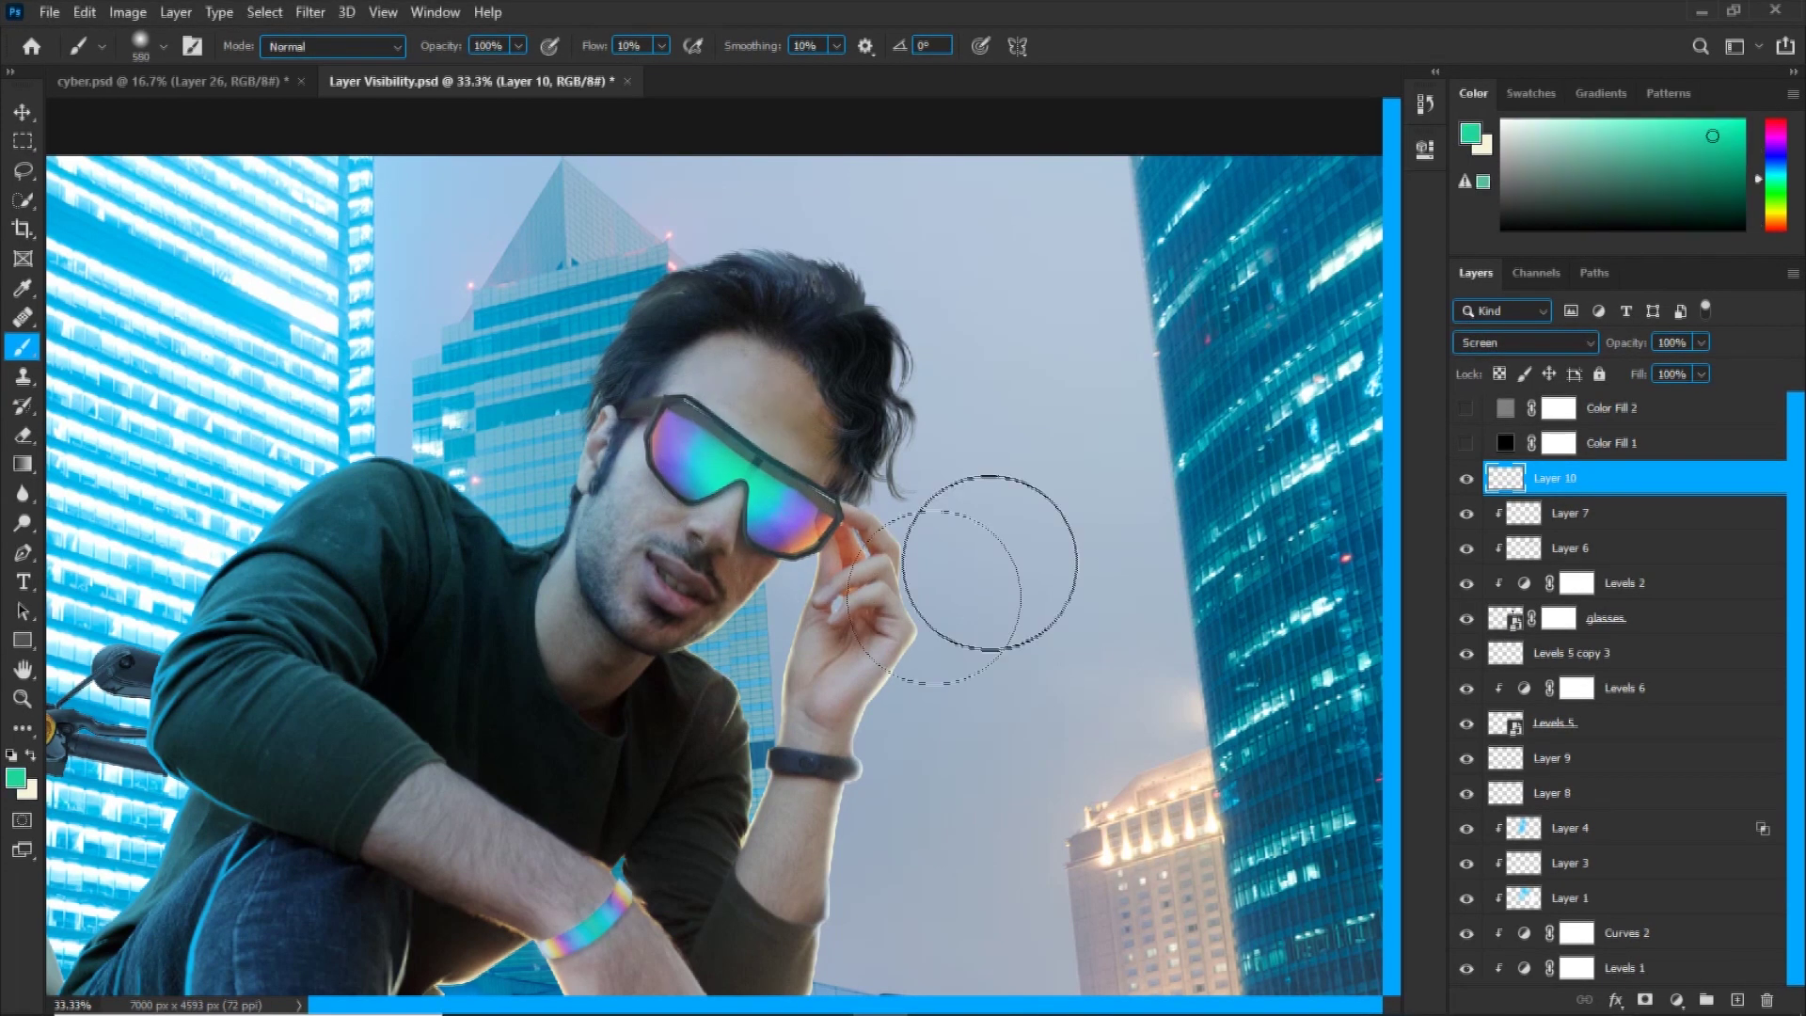
drag(1613, 345, 1602, 348)
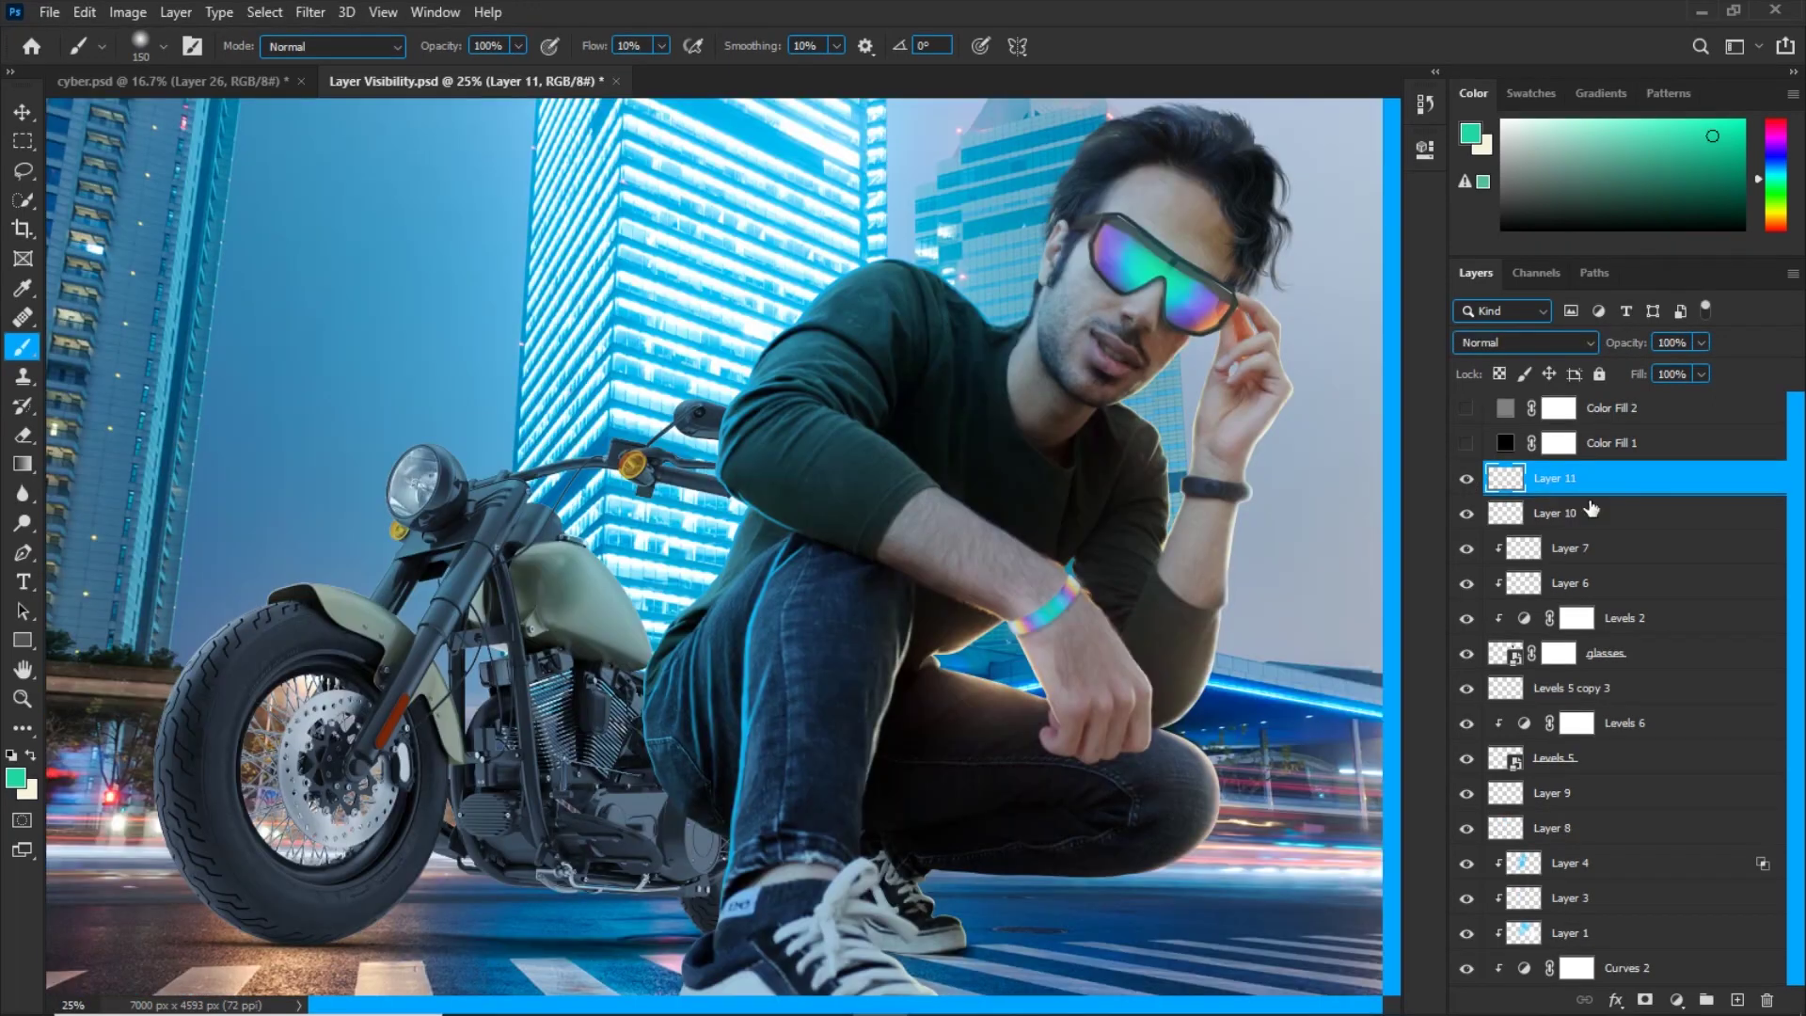
Fill Layer 11 with black and set its blend mode to Color Dodge.
key(shift+F5)
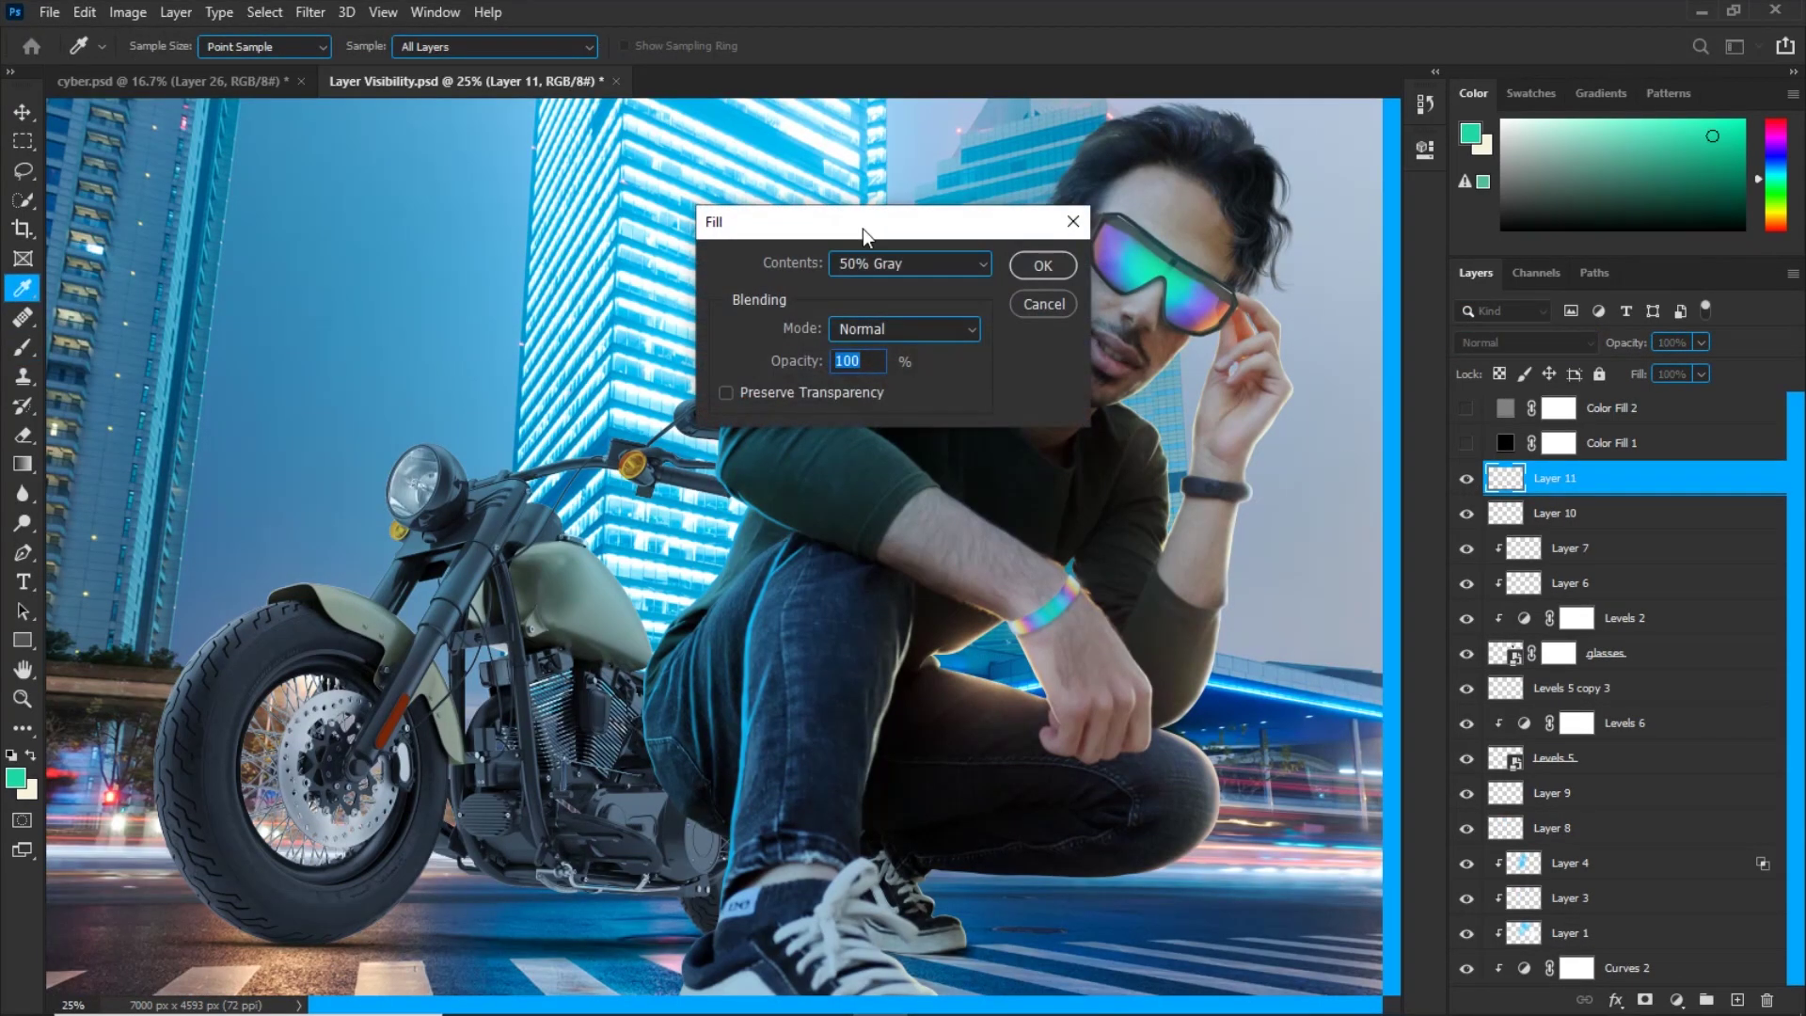
click(867, 262)
click(893, 430)
click(1013, 267)
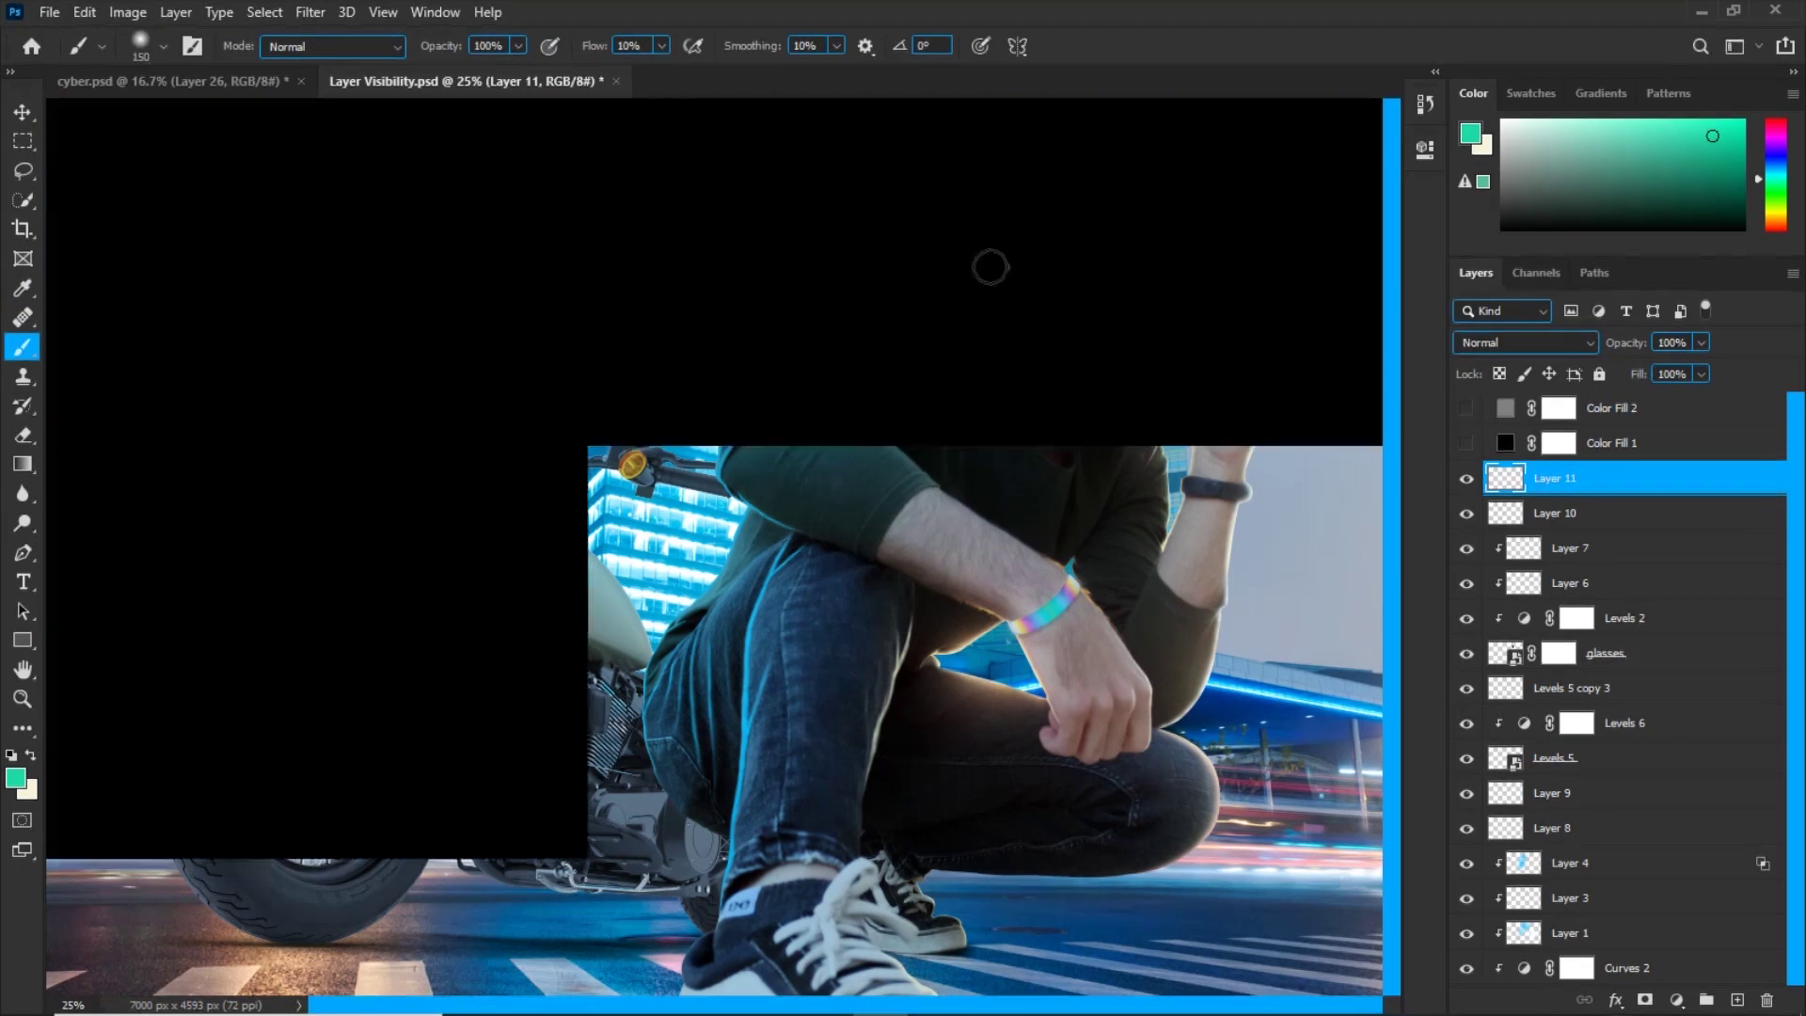
click(1464, 342)
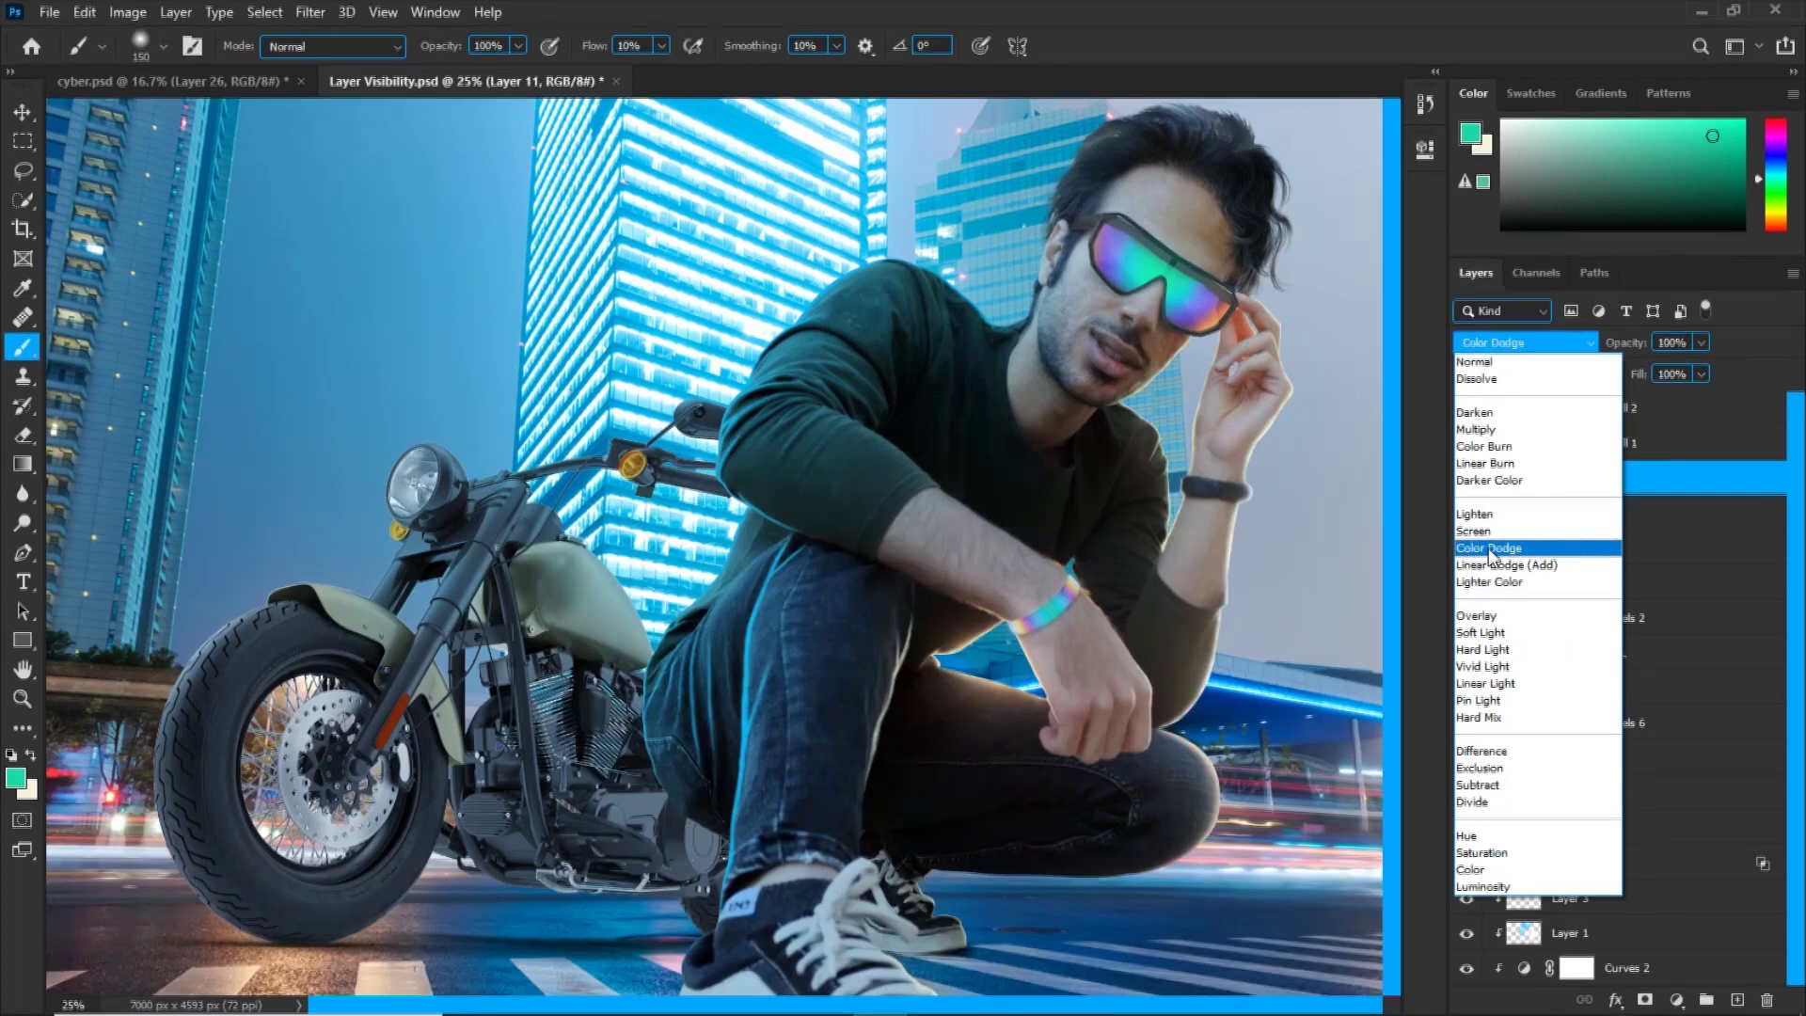
click(1489, 548)
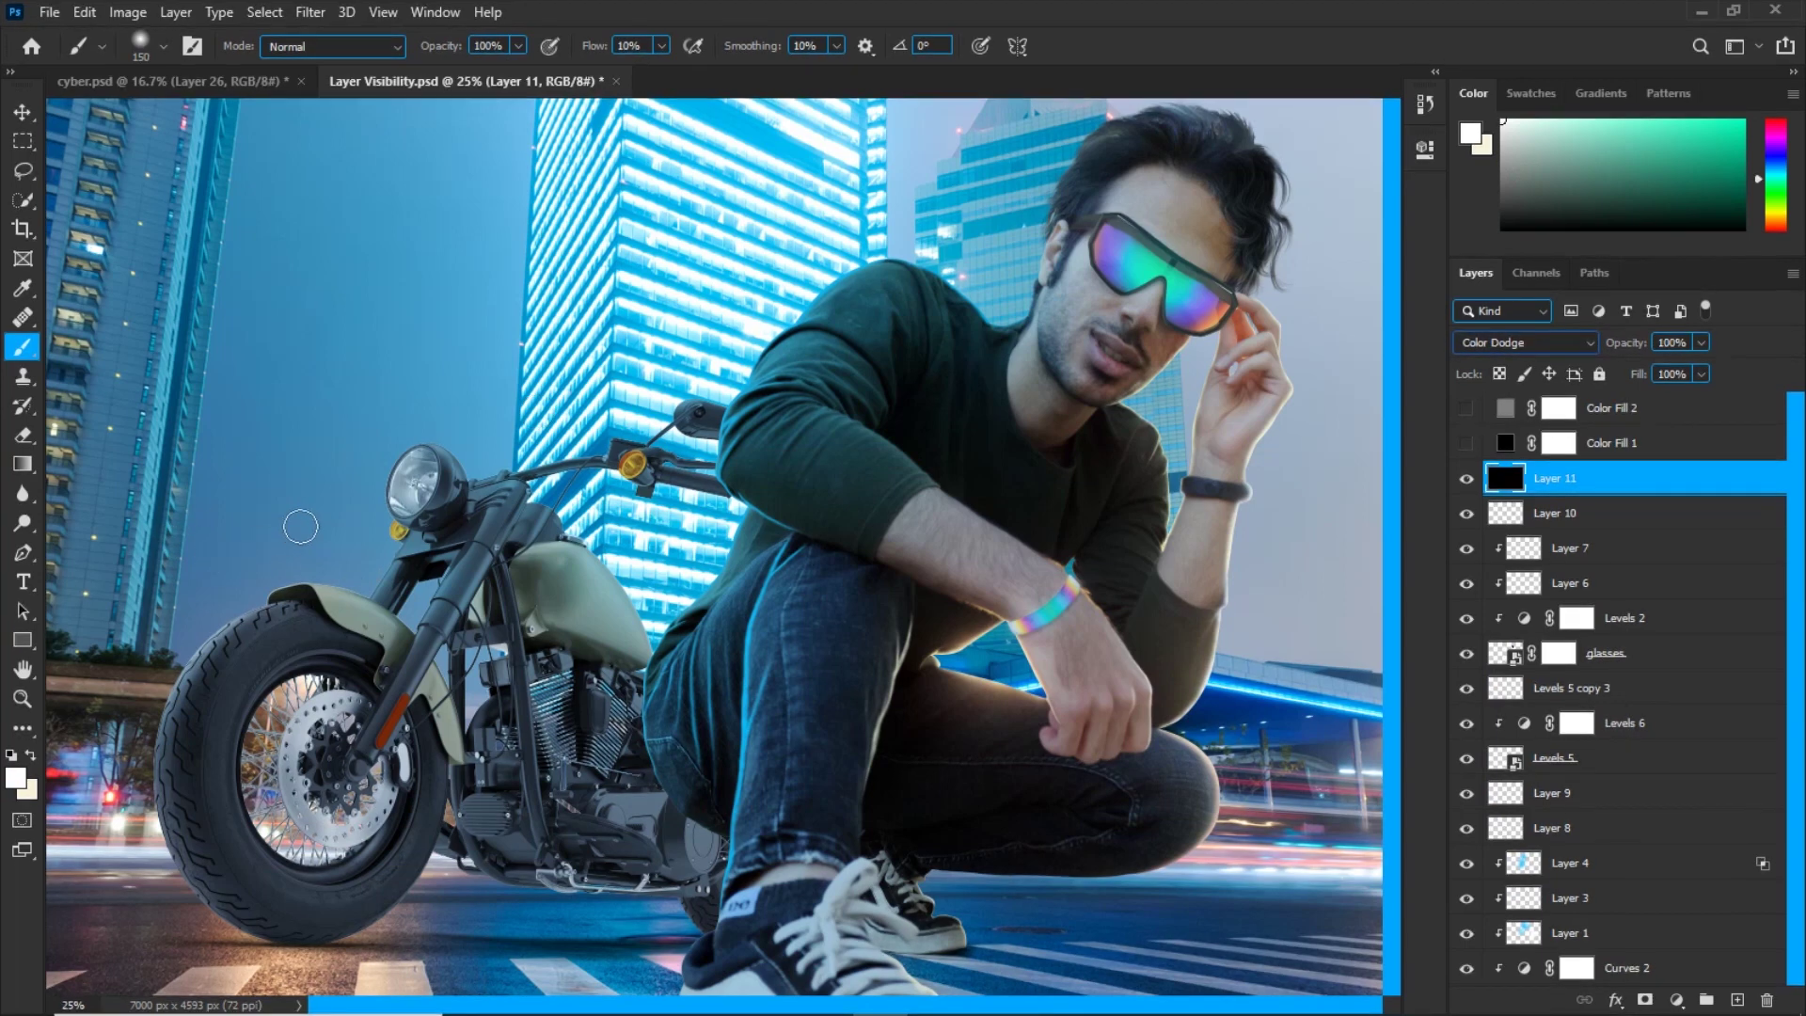
Paint a soft white glow on the motorbike's headlight on Layer 11 at 100% flow, and compare the layer's lights on and off.
key(ctrl+plus)
drag(316, 489, 656, 576)
scroll(656, 576, up, 1)
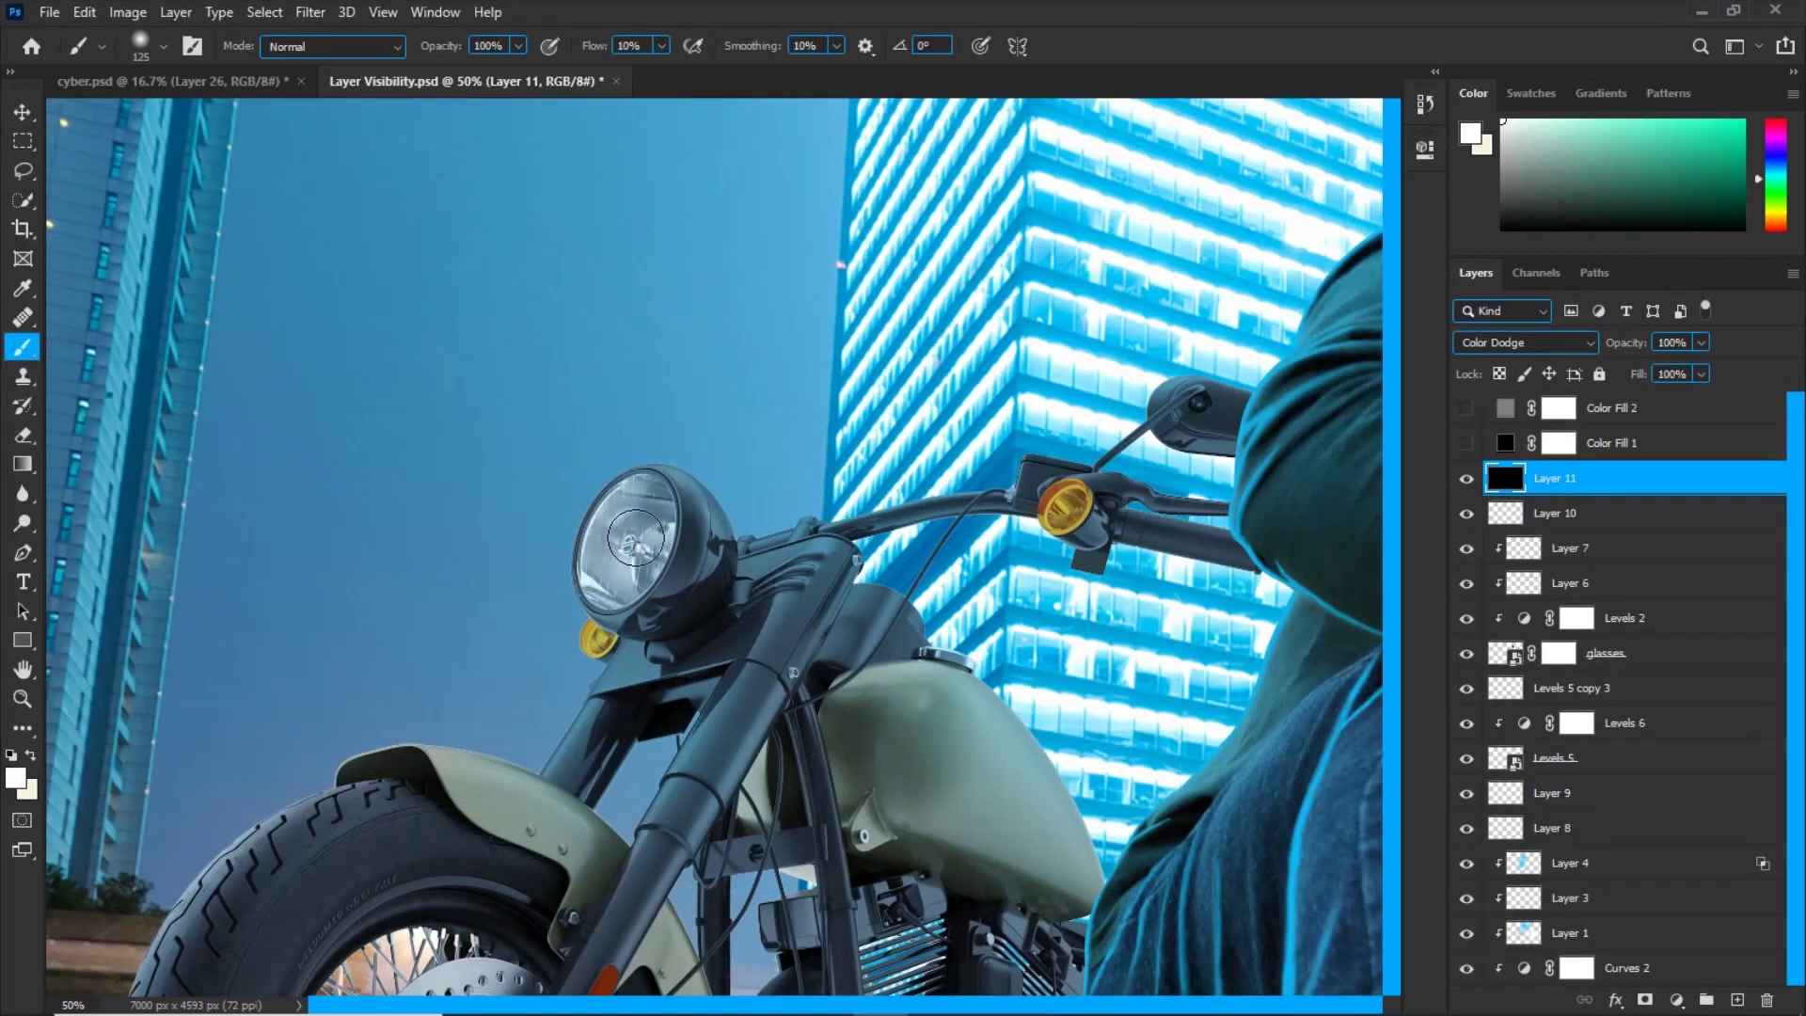
key(shift+0)
key(ctrl+plus)
key(bracketright)
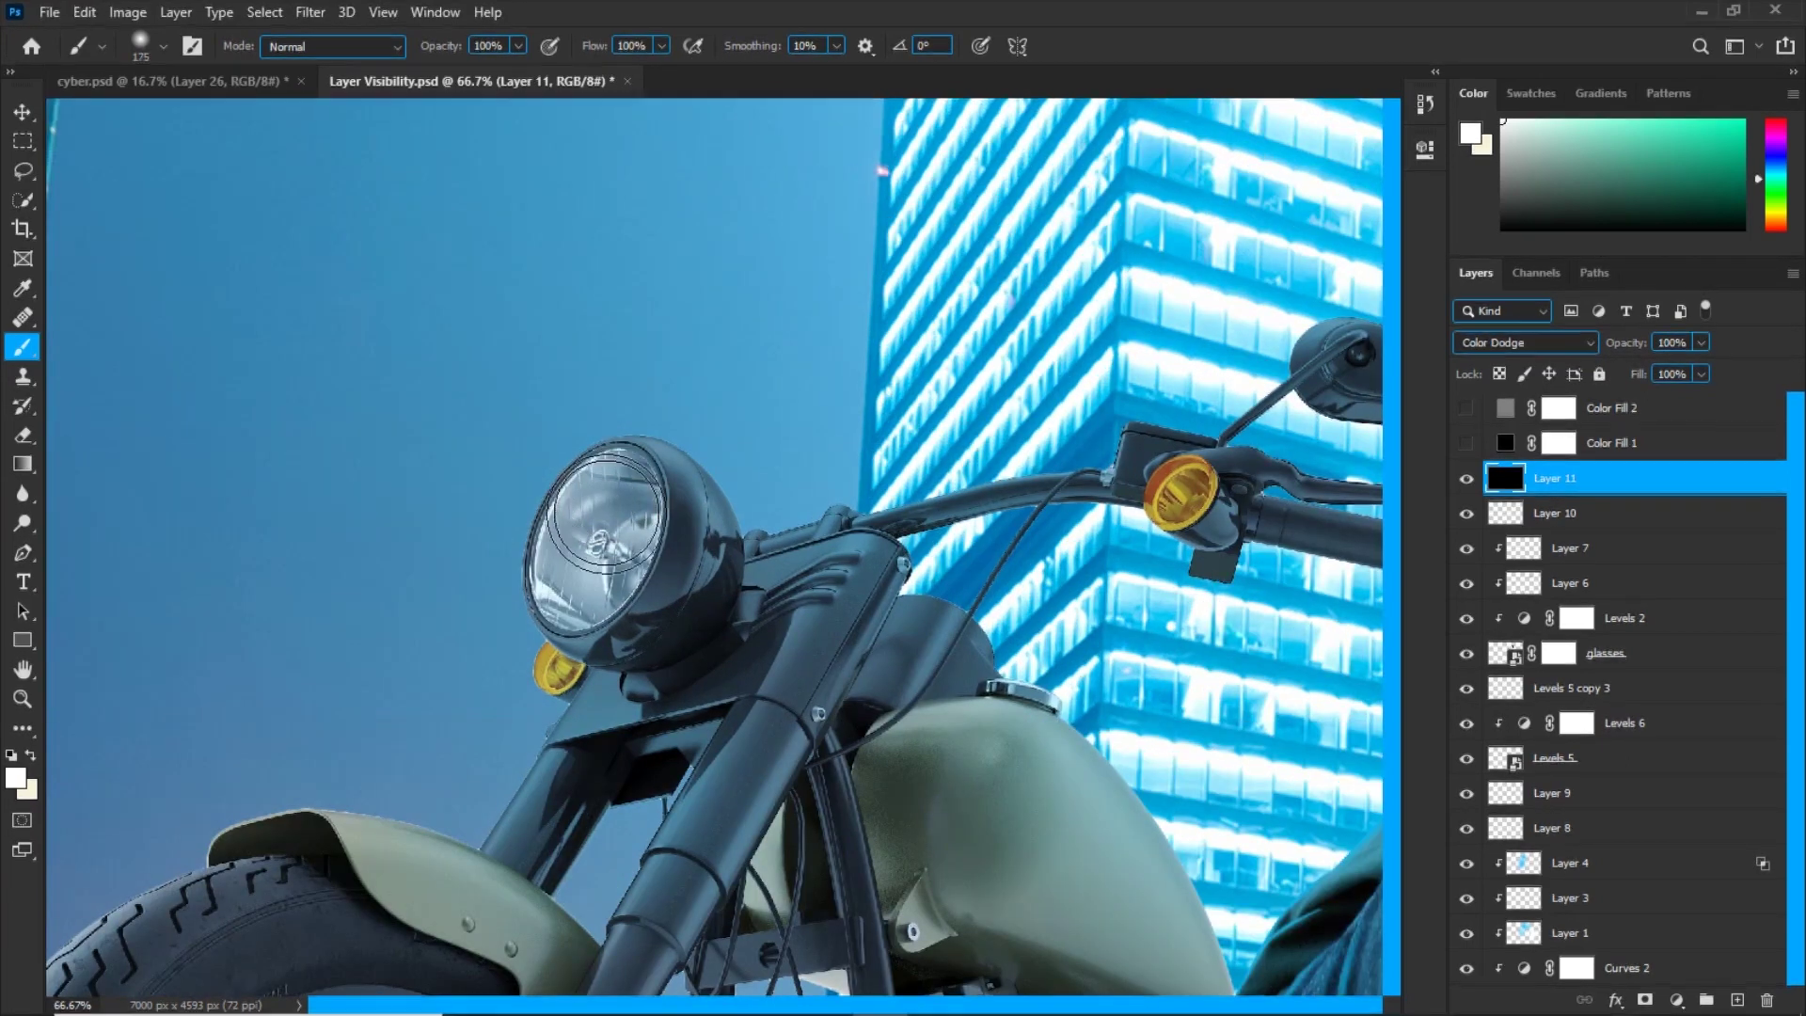
key(bracketright)
key(bracketright)
key(bracketright)
click(596, 534)
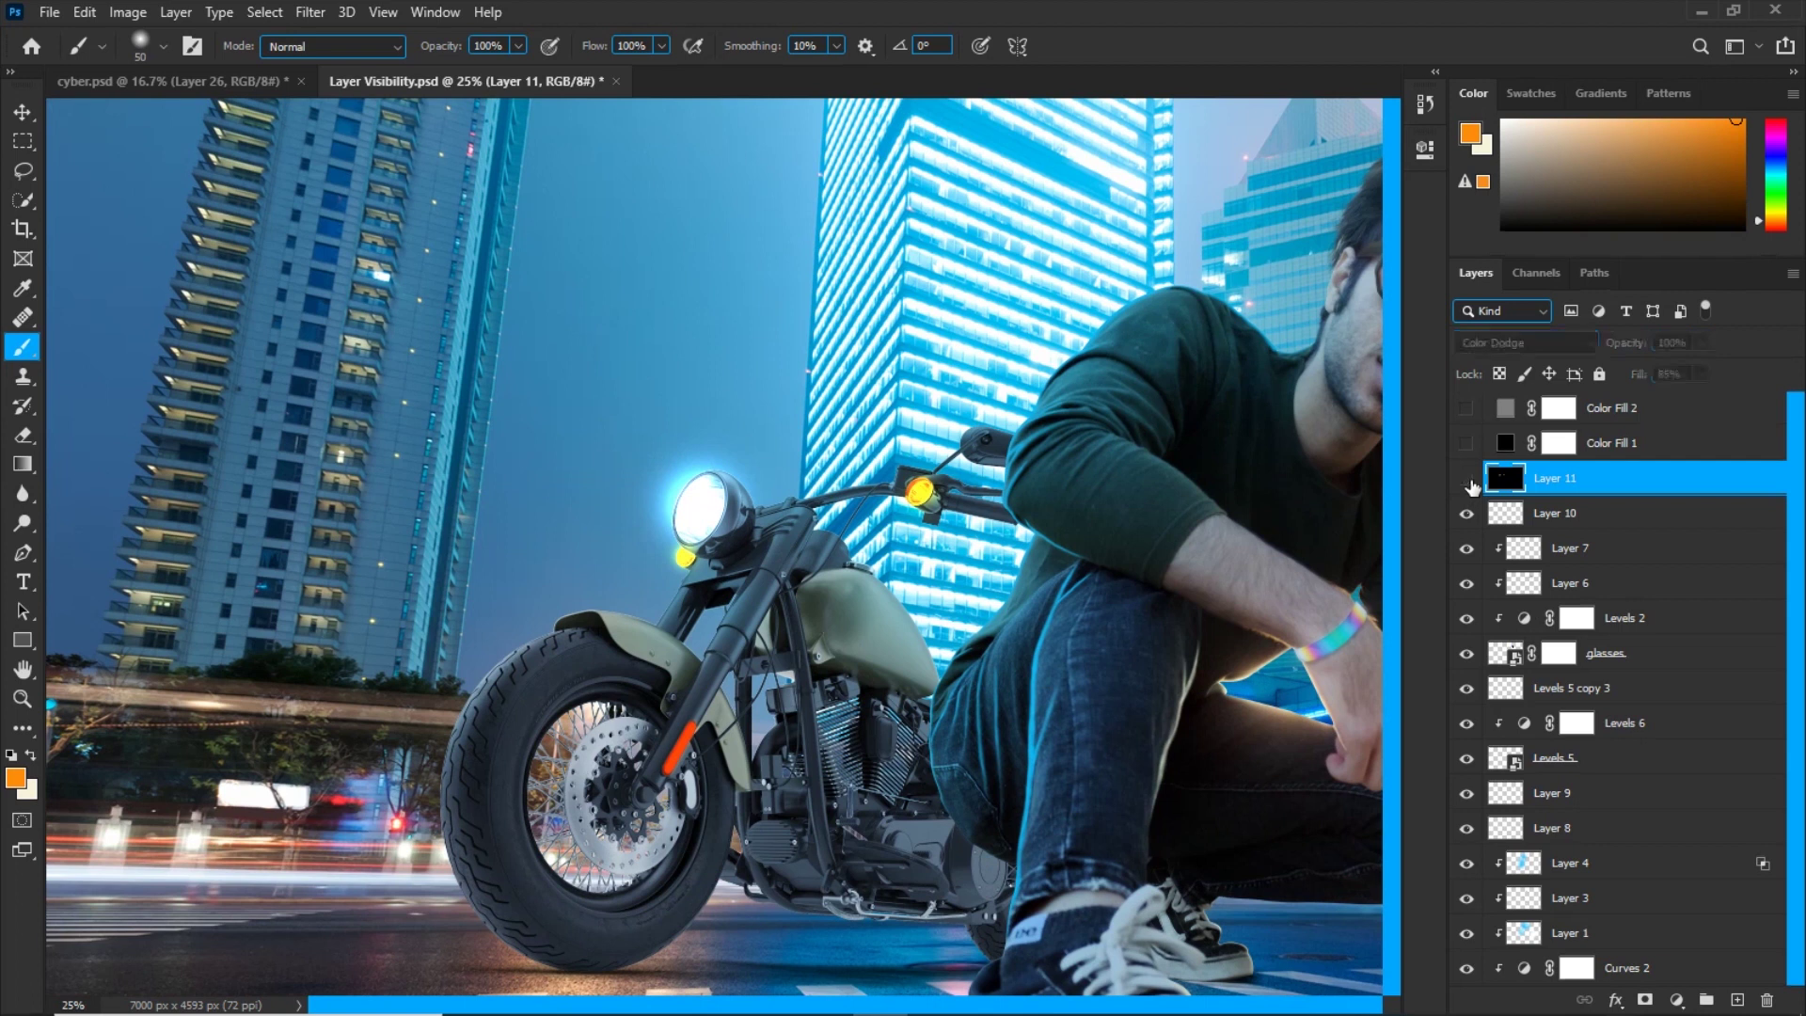
click(1466, 478)
click(1467, 477)
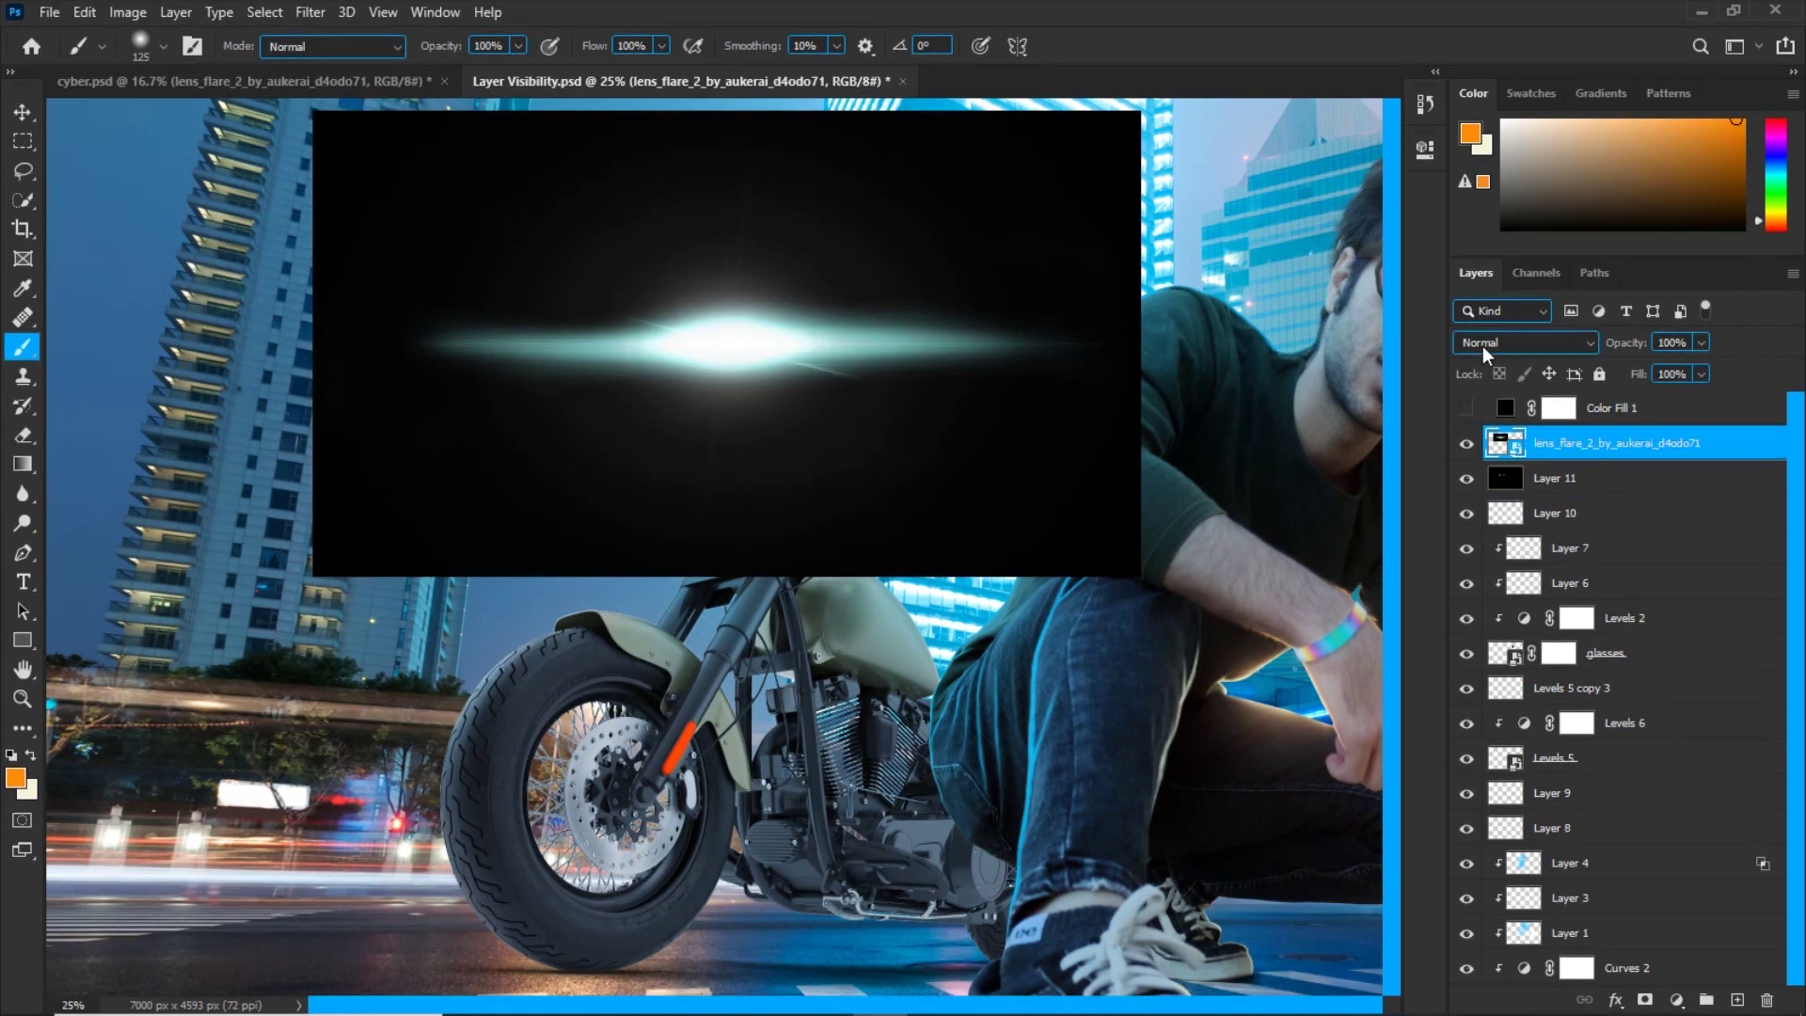
click(1483, 342)
click(1486, 515)
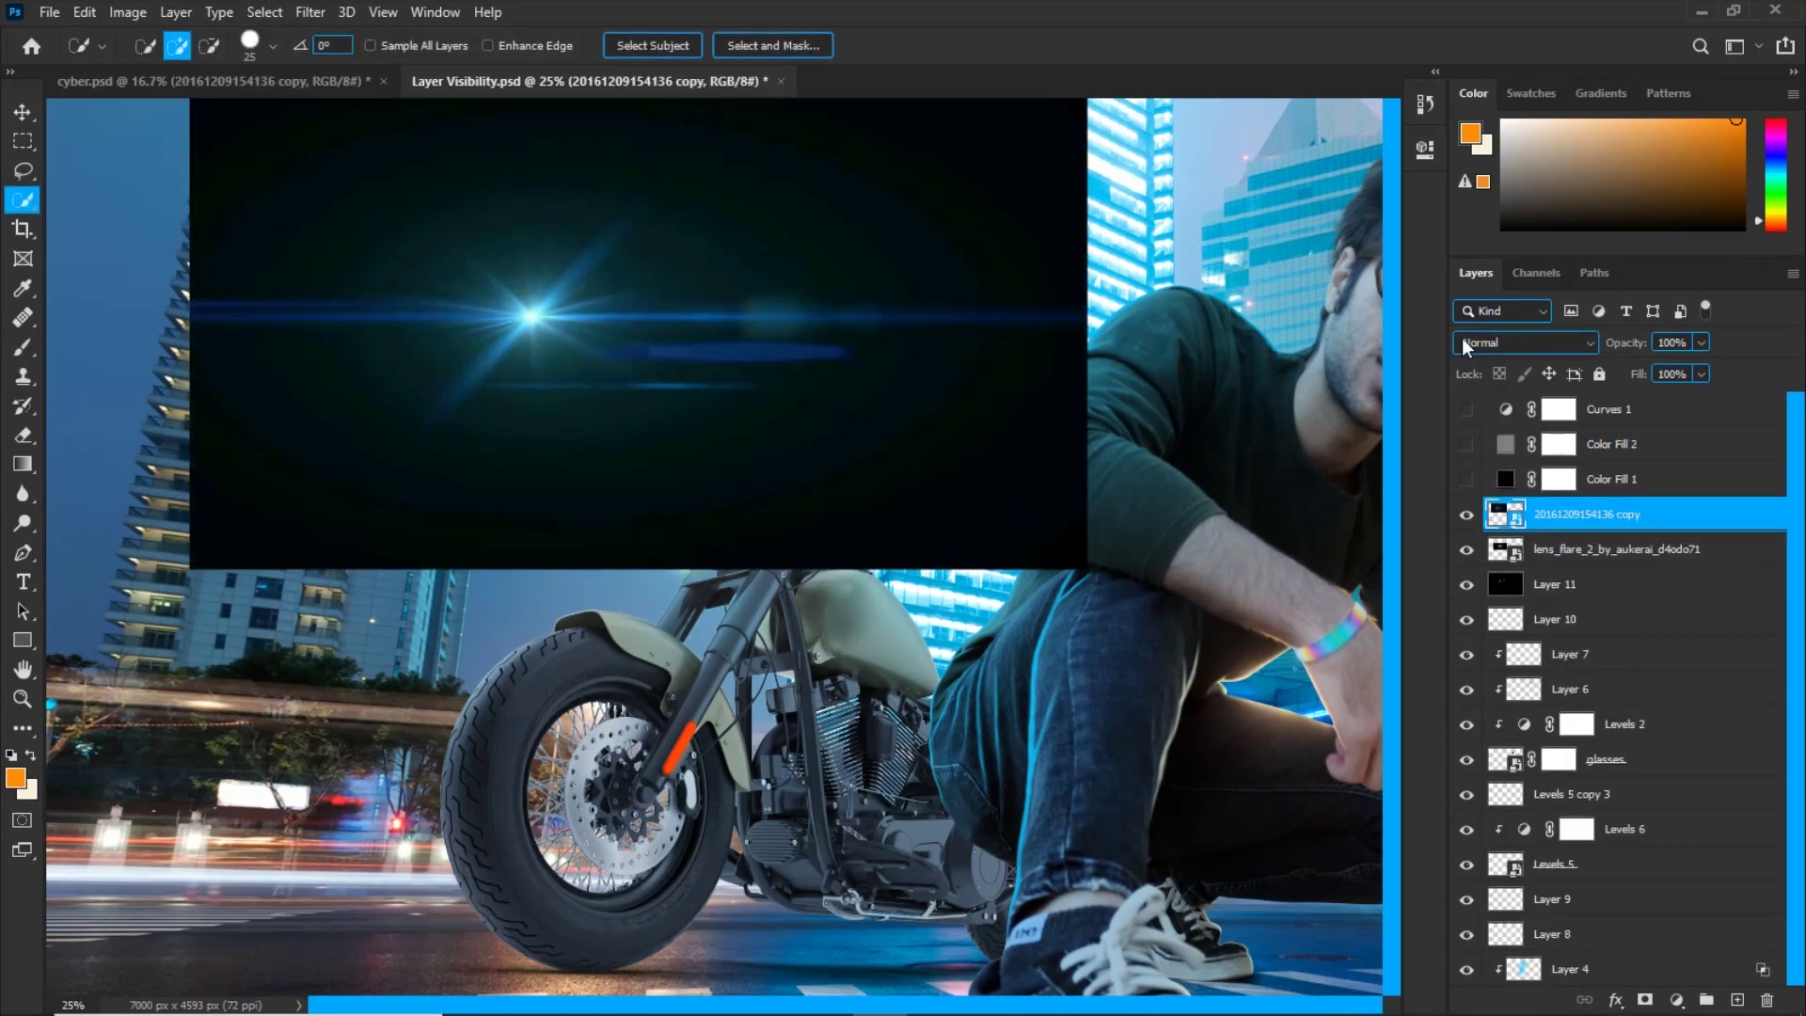
click(1464, 346)
click(1495, 523)
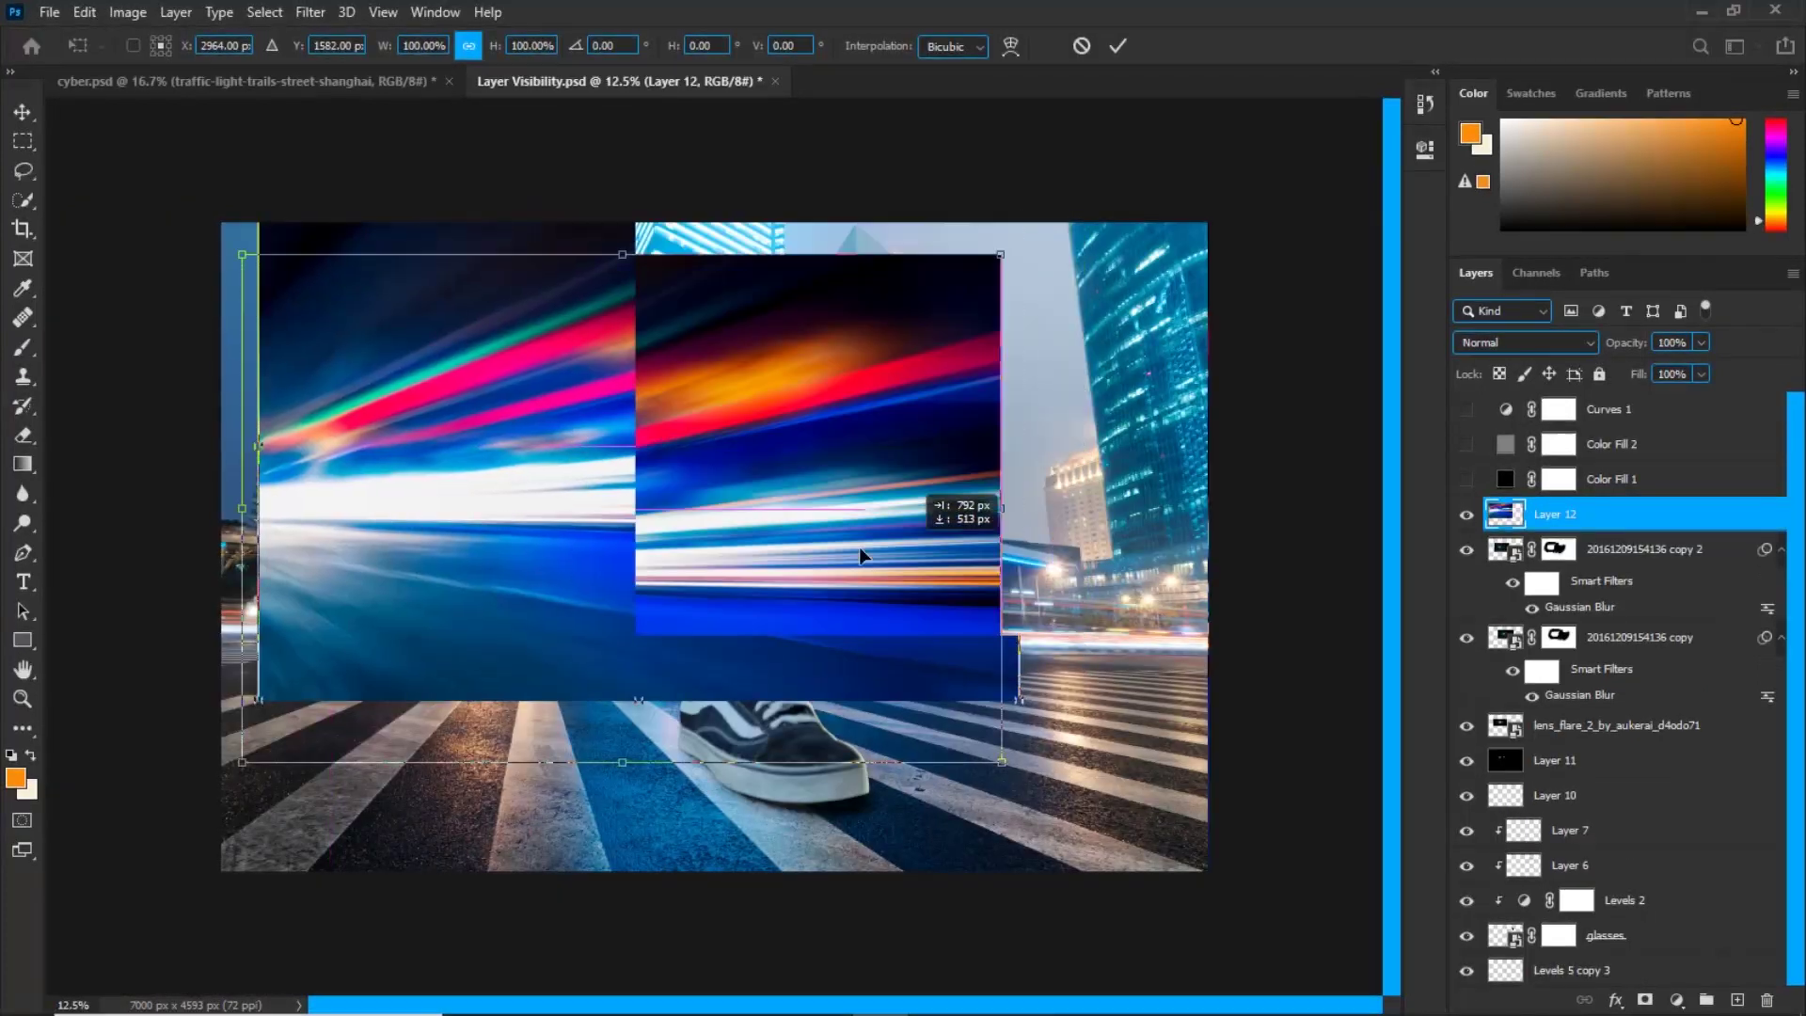
Place the light-trail image, Layer 12, behind the motorbike, flip it horizontally and shift it down over the street.
drag(990, 555, 912, 524)
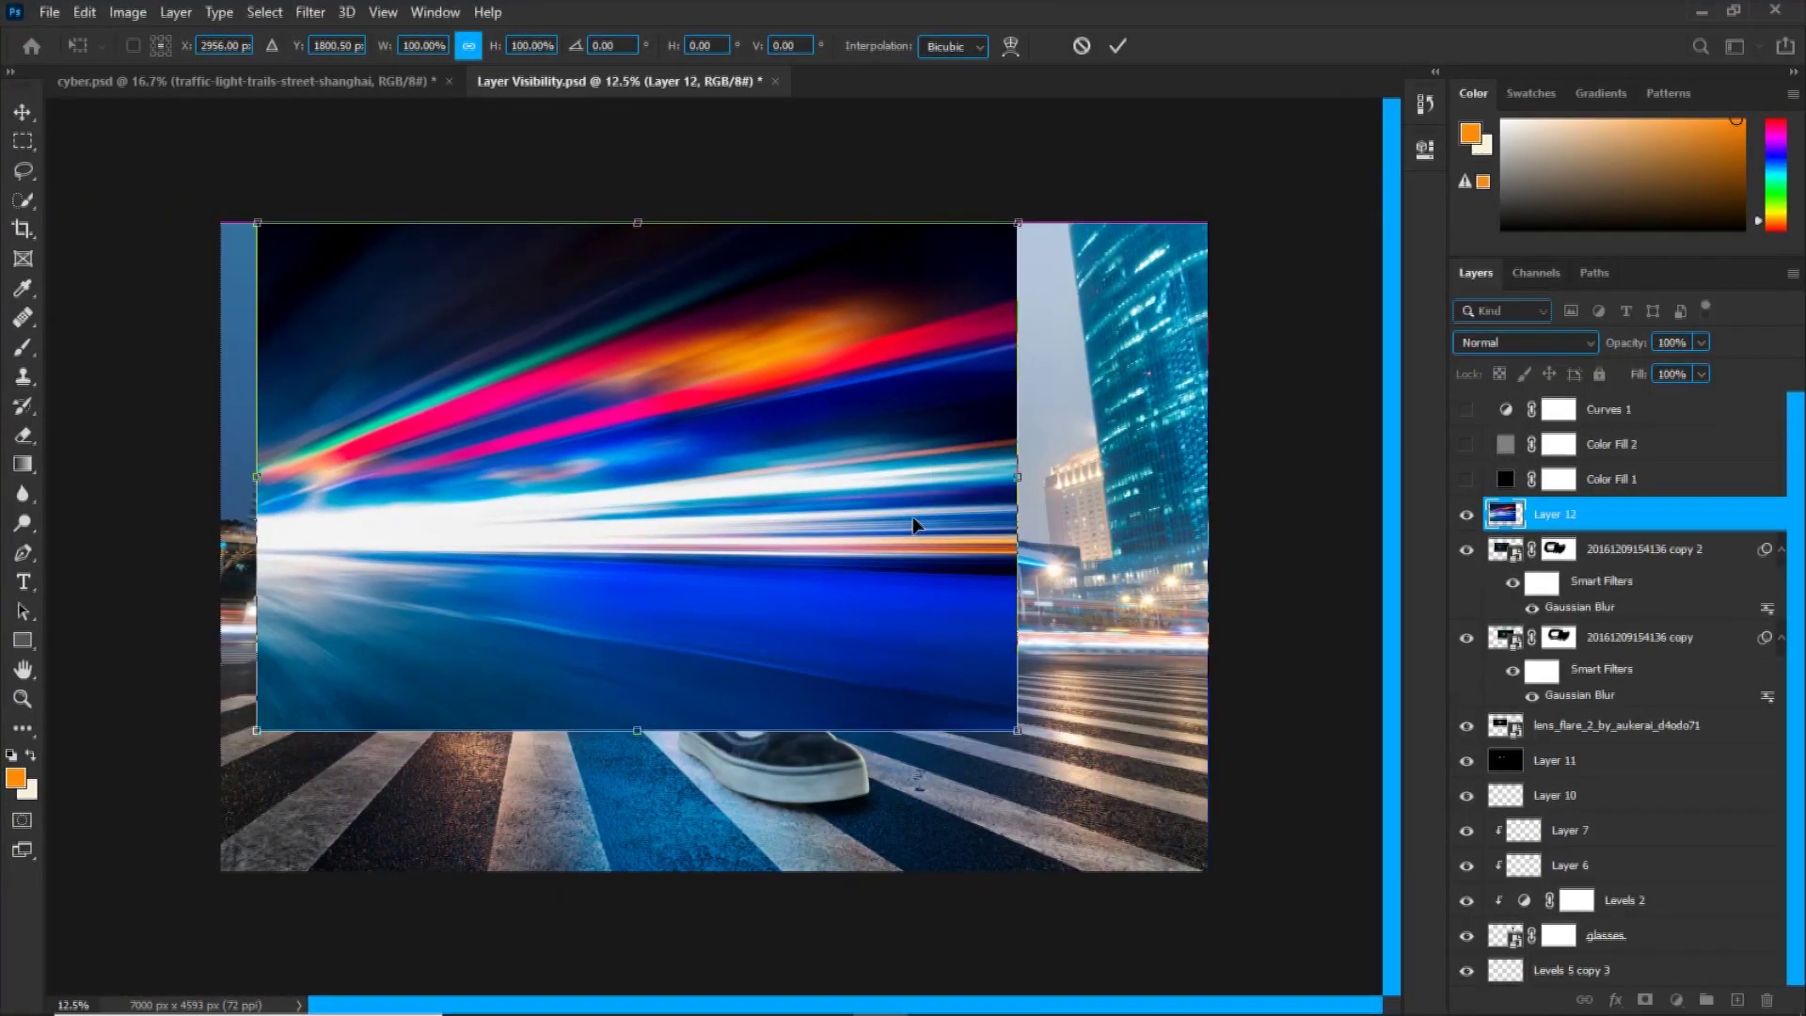
click(1116, 49)
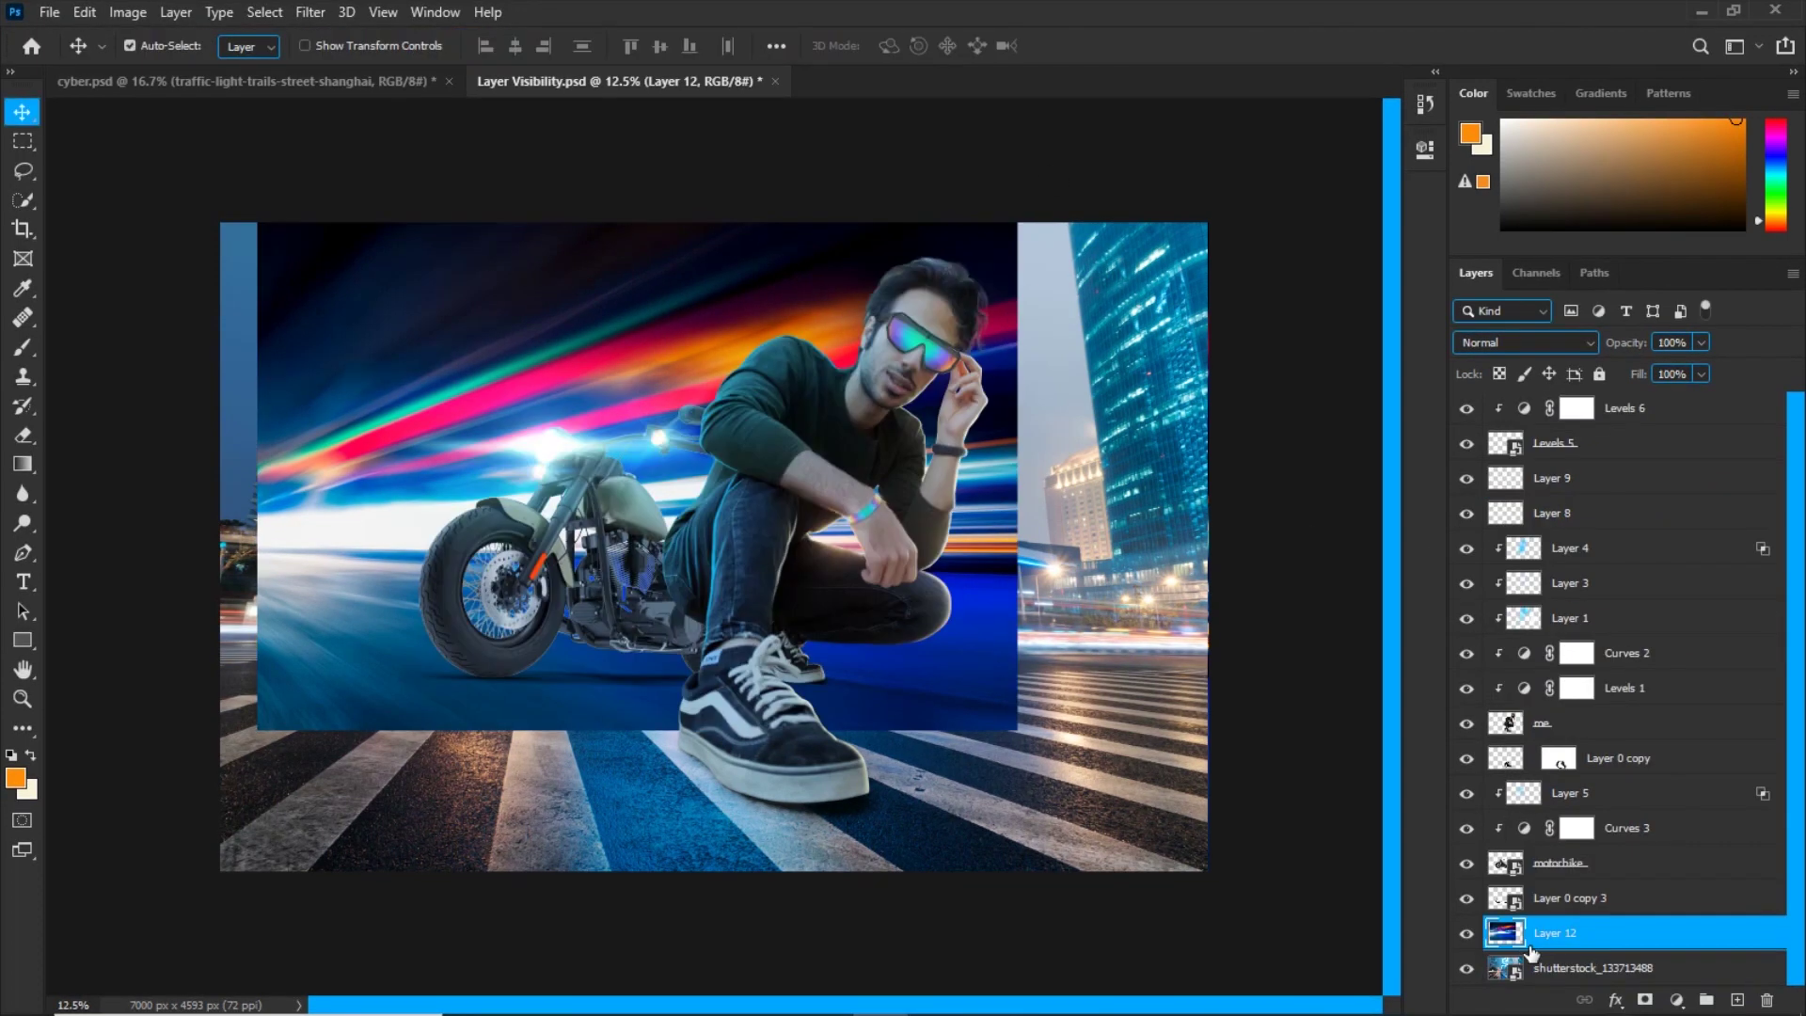
key(ctrl+t)
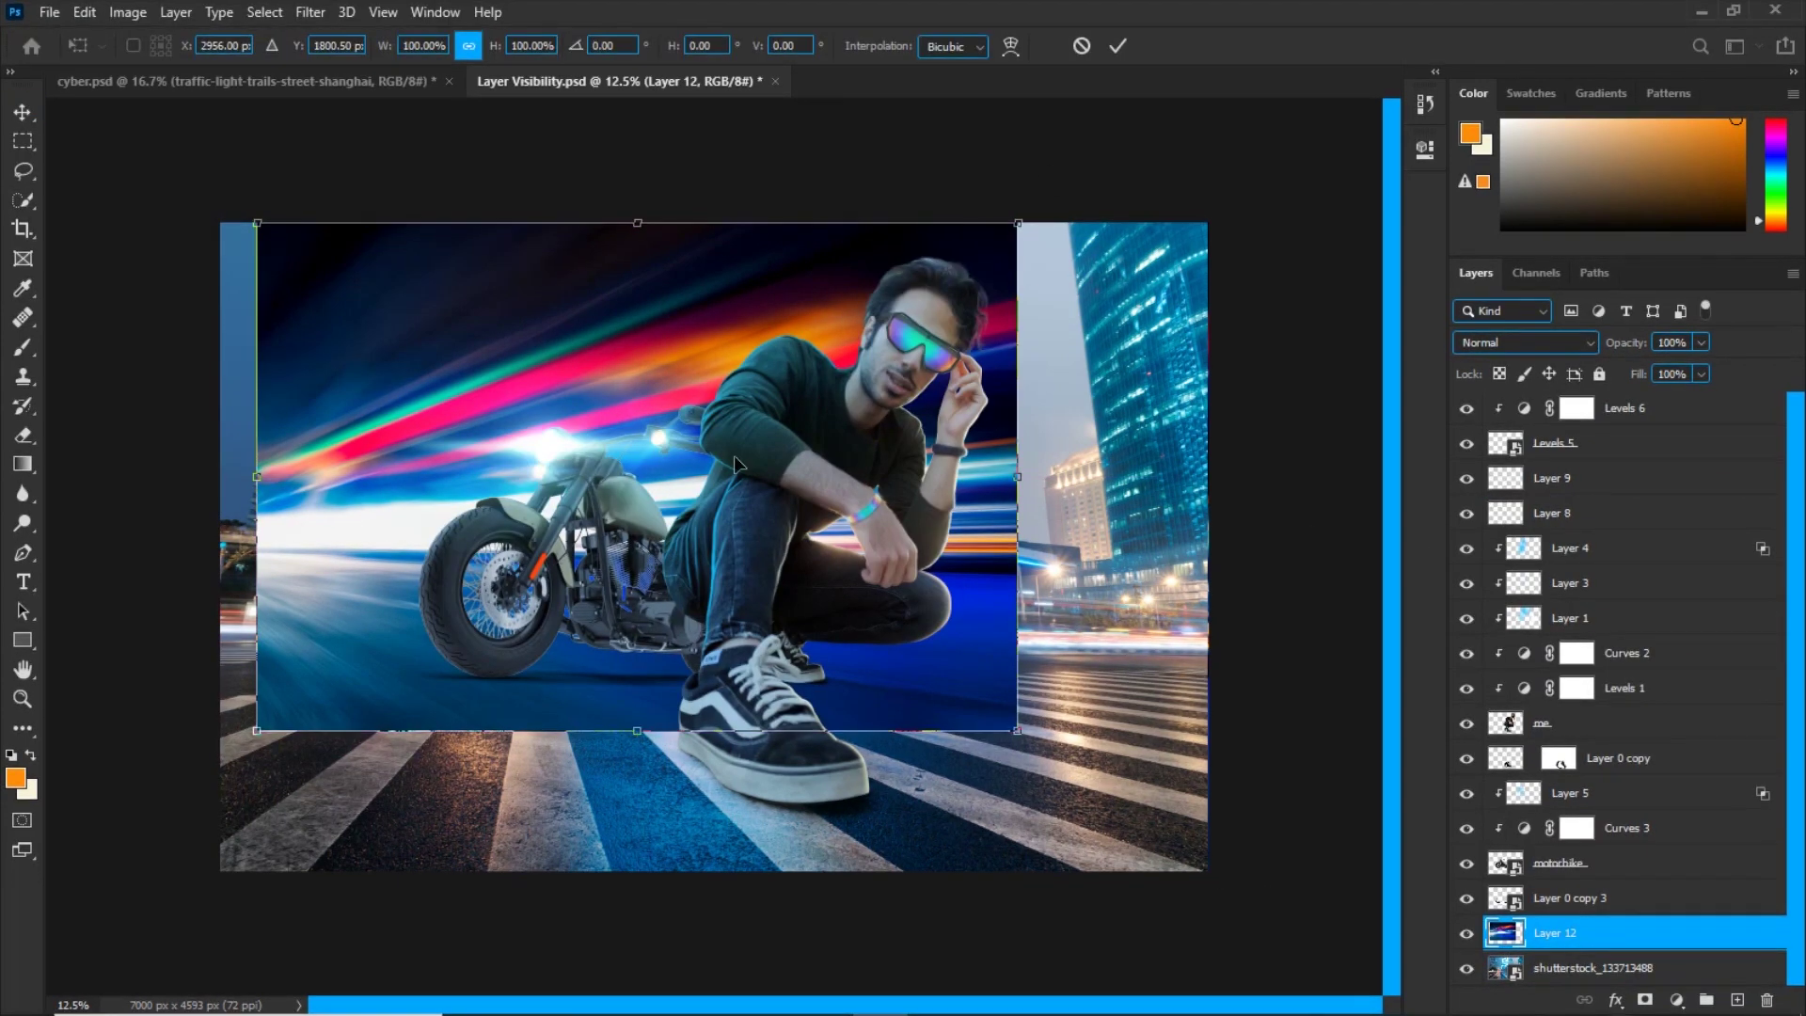
right_click(601, 380)
click(664, 761)
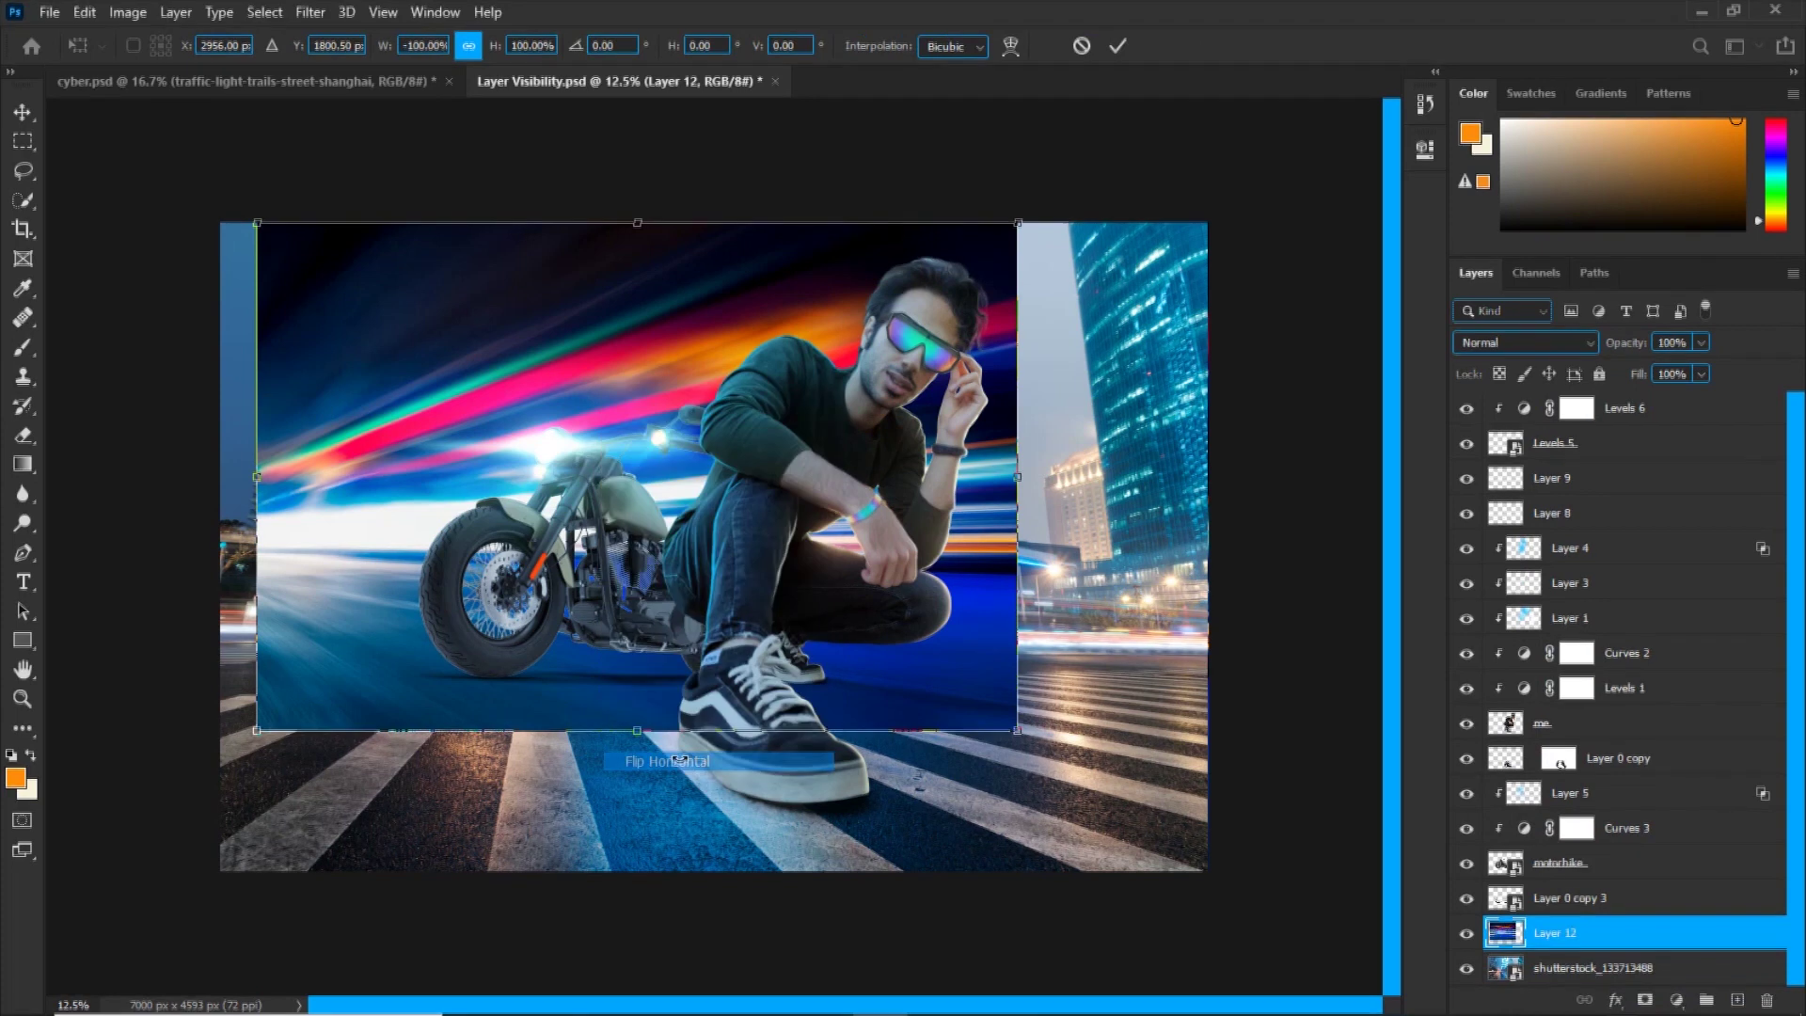
drag(969, 540, 1073, 610)
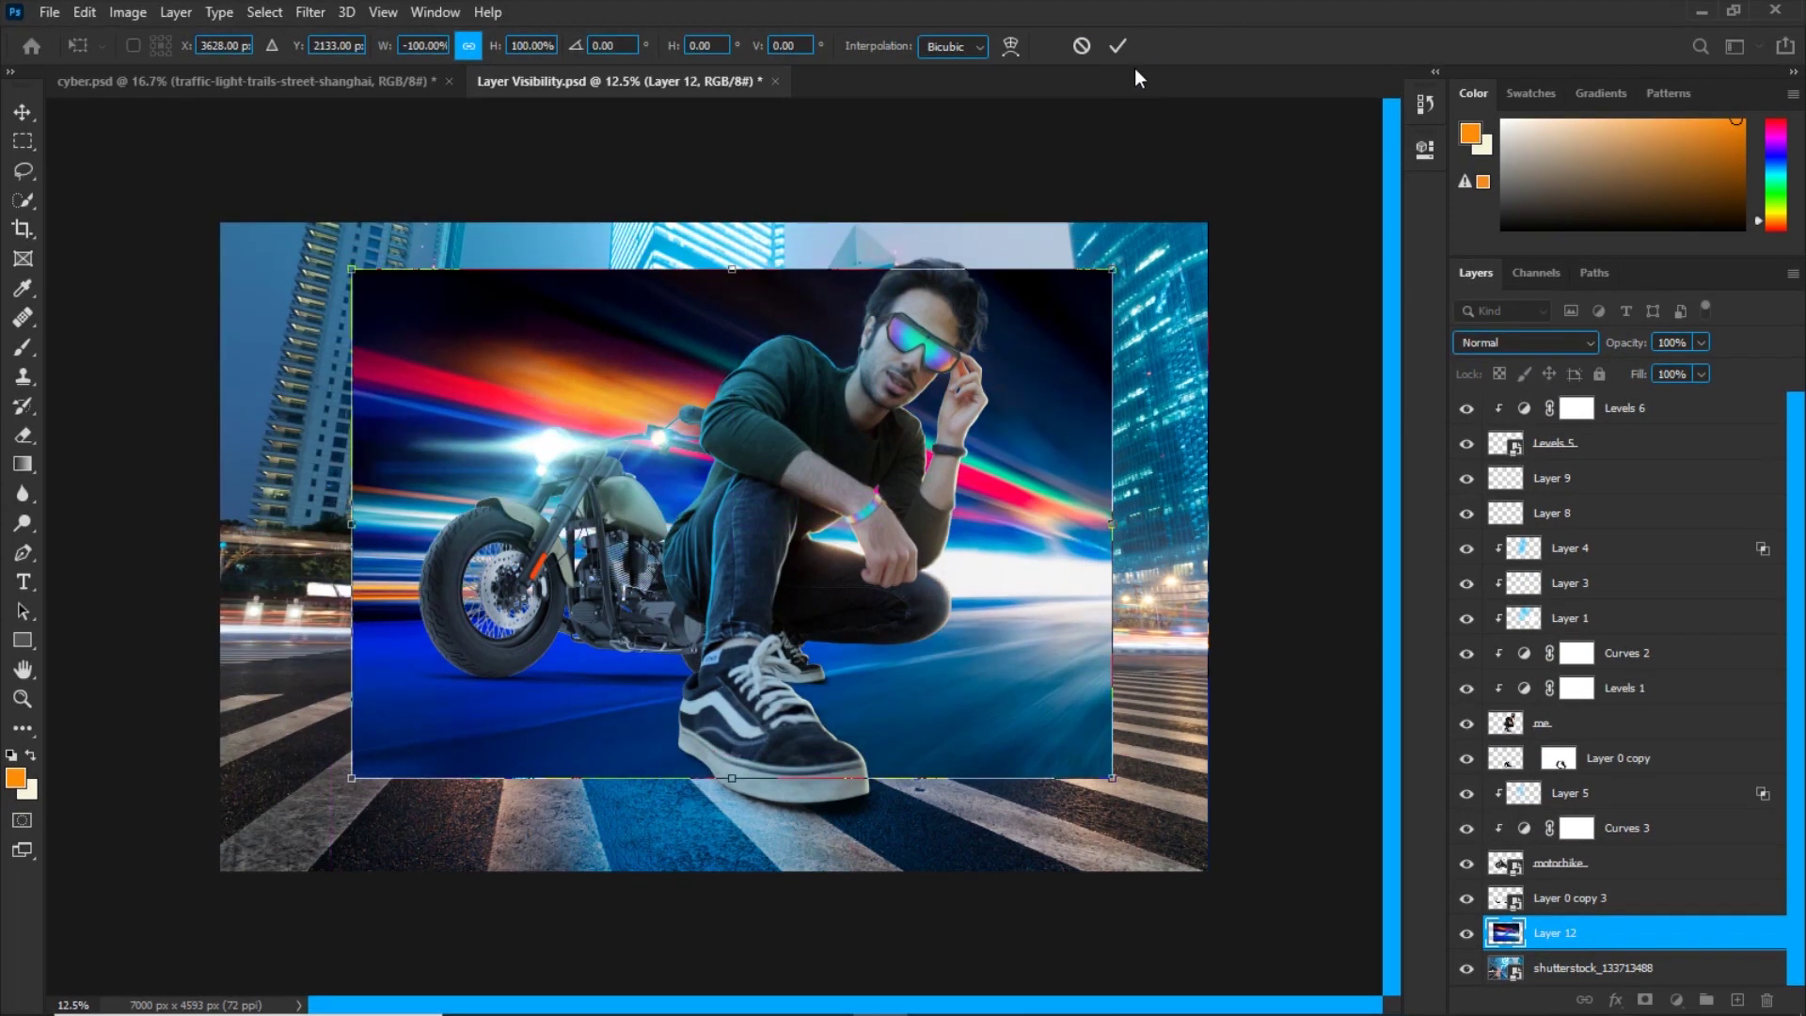
key(Return)
Set Layer 12's blend mode to Screen, lower the light trails and stretch them across the full image width to 132.33%.
click(1477, 342)
click(1473, 530)
key(ctrl+t)
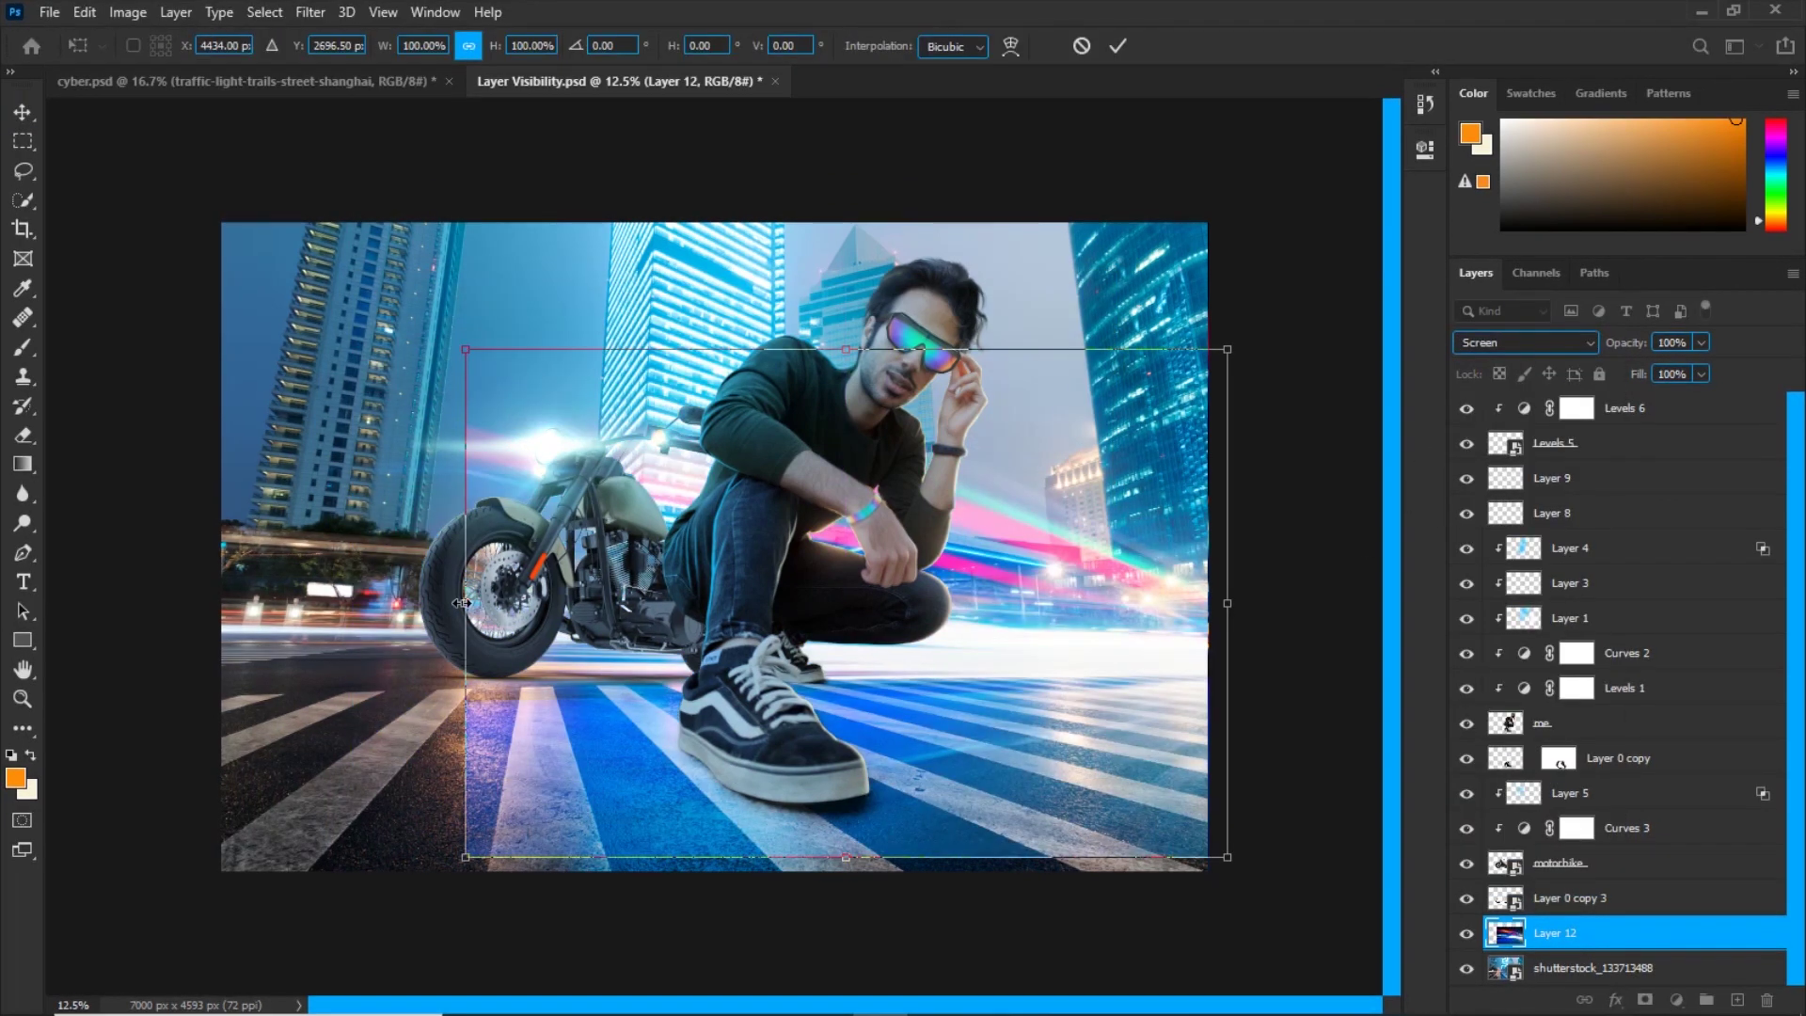
drag(458, 603, 216, 602)
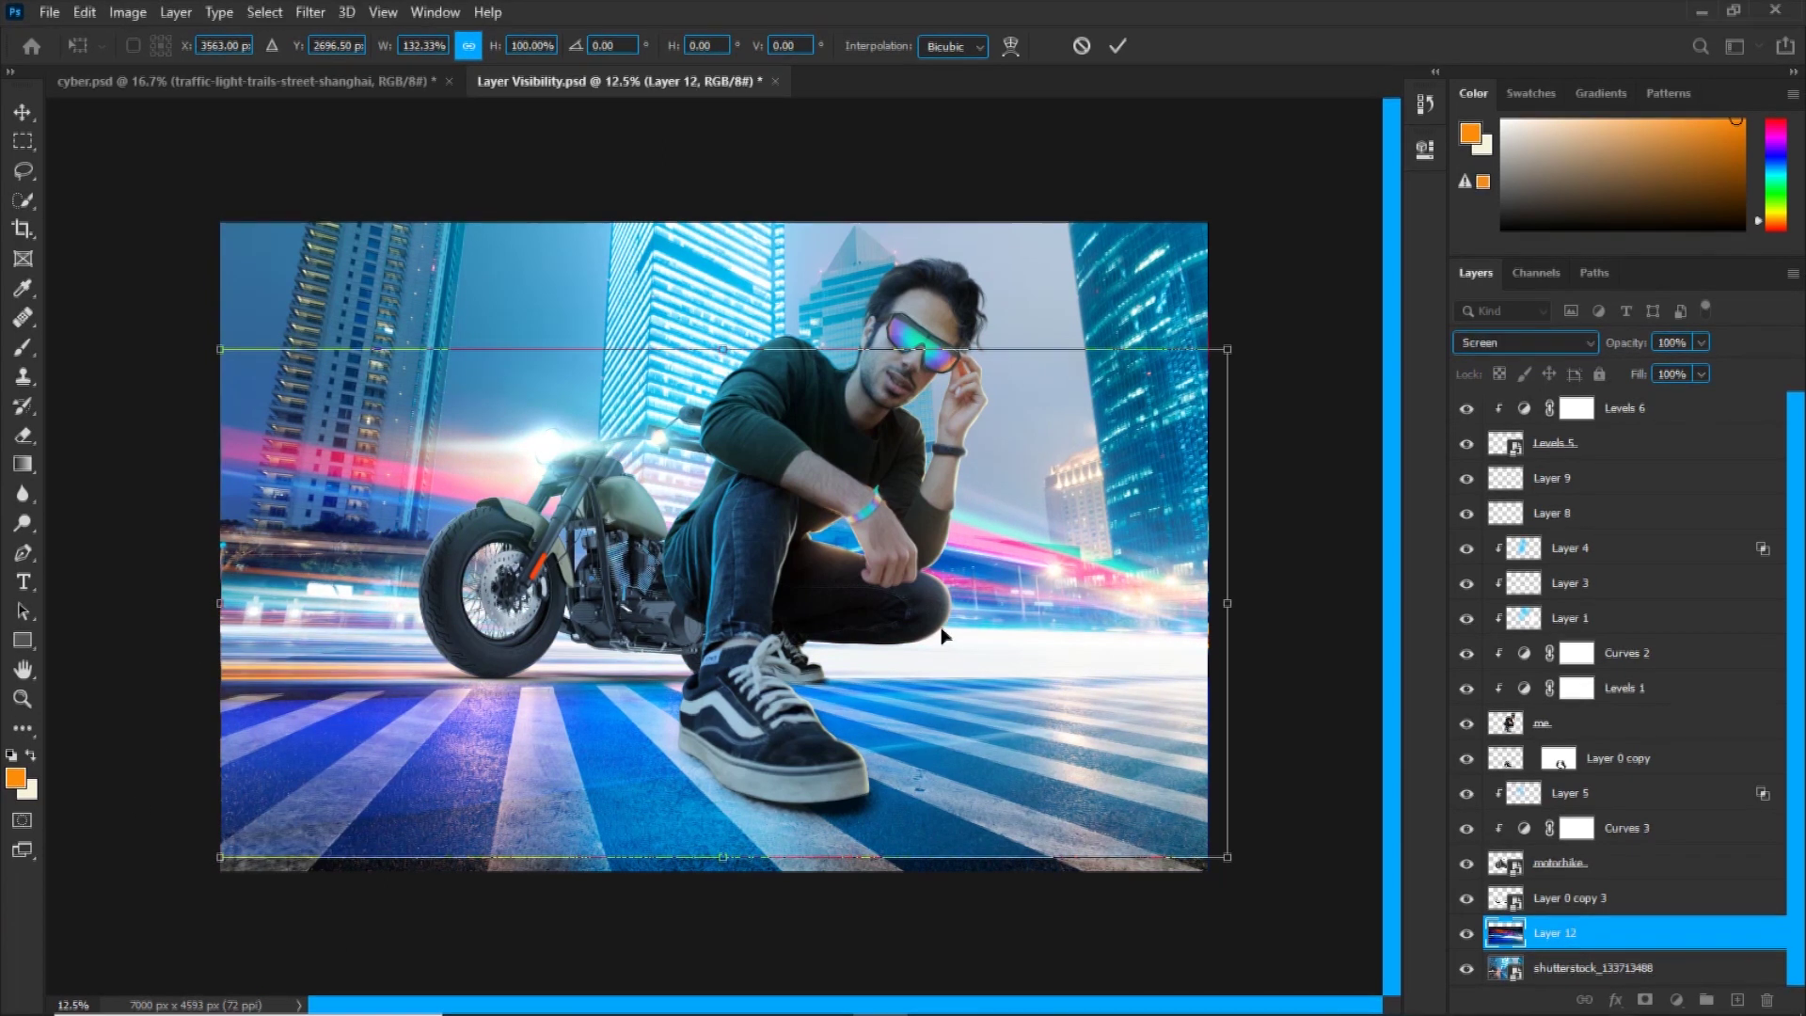
key(Return)
Add a layer mask to Layer 12 and paint out the light trails over the road surface with a soft brush.
click(1646, 1000)
key(b)
drag(594, 45, 483, 75)
mouse_move(781, 829)
mouse_down()
mouse_move(252, 825)
mouse_move(1253, 731)
mouse_move(694, 717)
mouse_move(746, 826)
mouse_move(847, 684)
mouse_move(979, 726)
mouse_move(608, 875)
mouse_up()
key(bracketleft)
key(bracketleft)
key(bracketleft)
Duplicate Layer 12, apply the copy's layer mask and give the copy an 8 px Gaussian Blur.
key(ctrl+j)
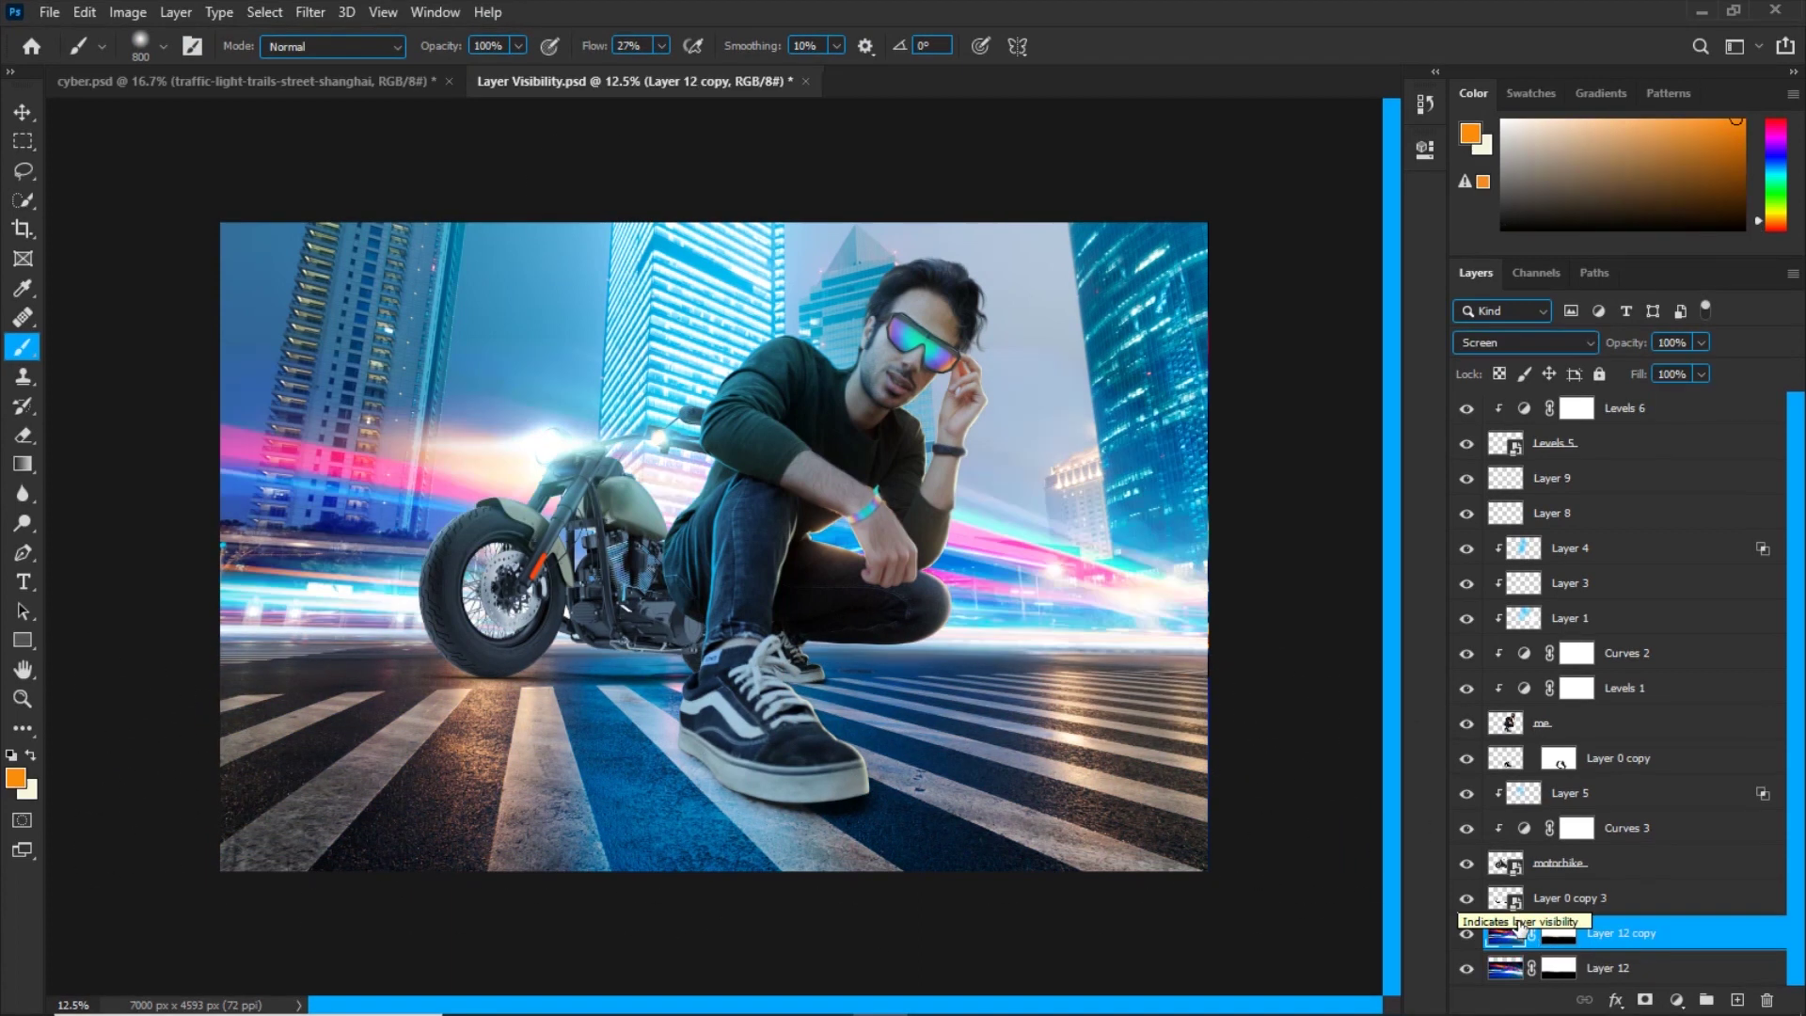
right_click(1561, 934)
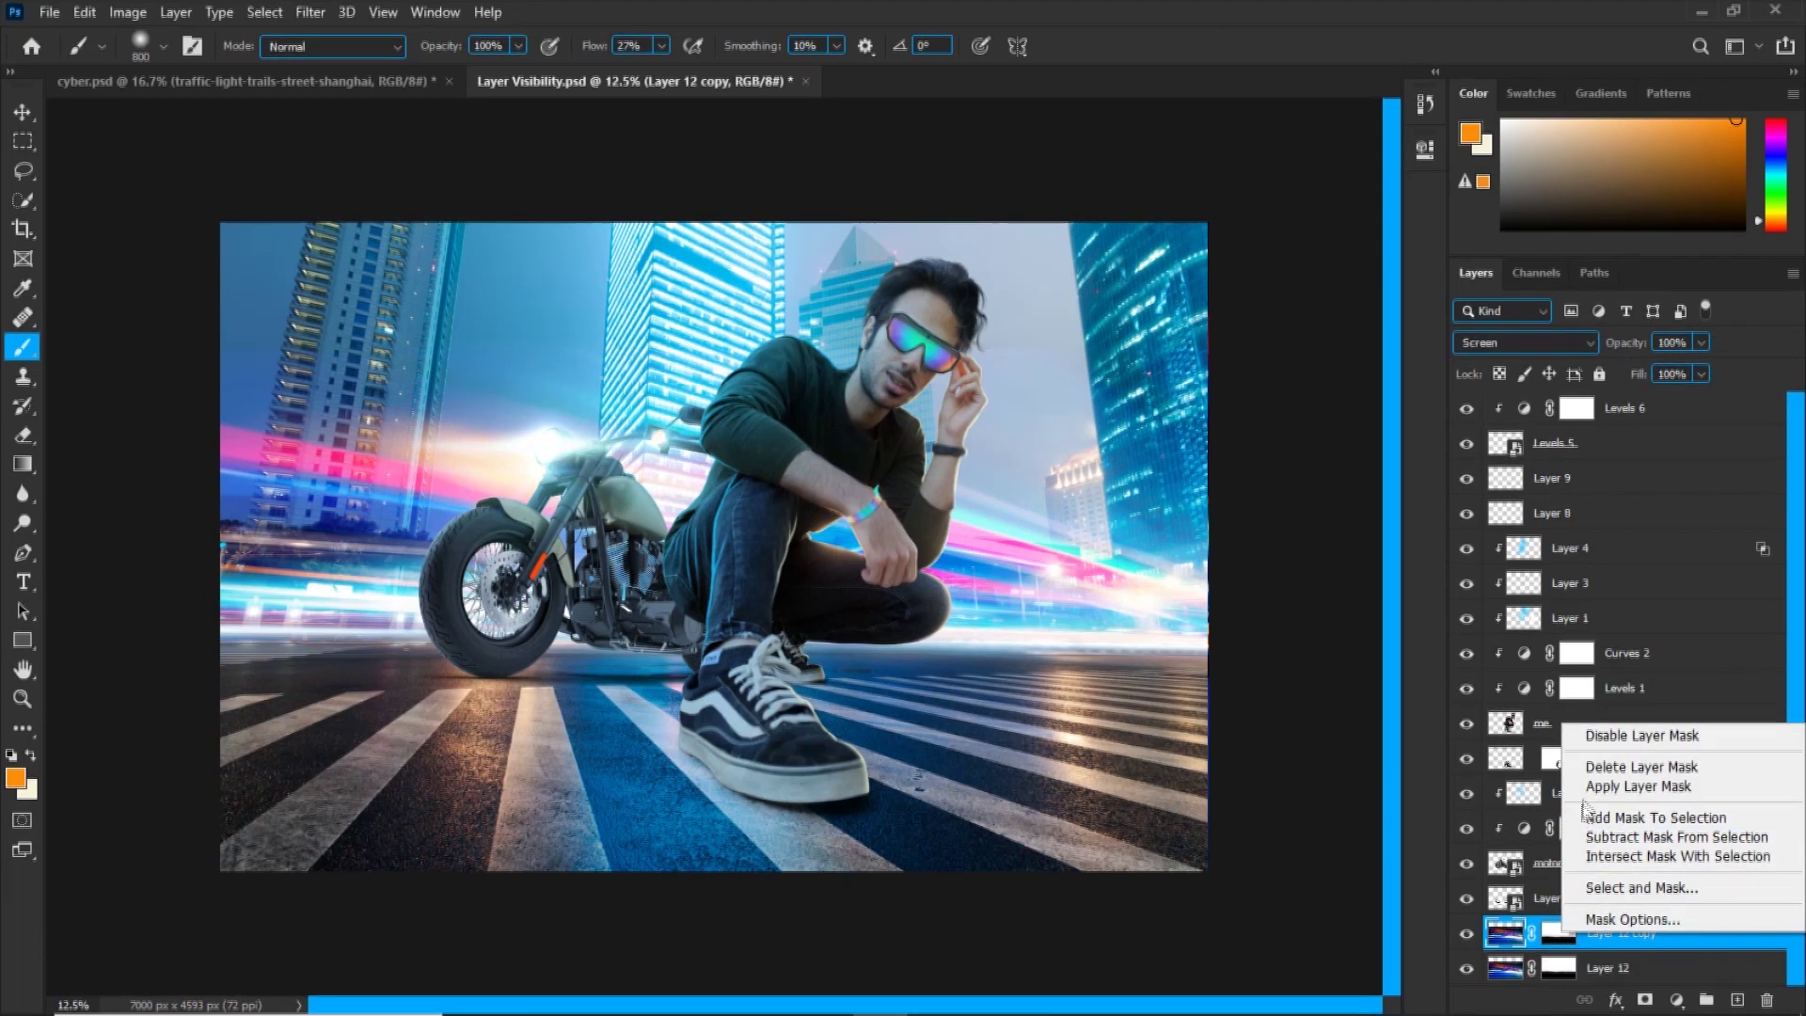
click(1593, 788)
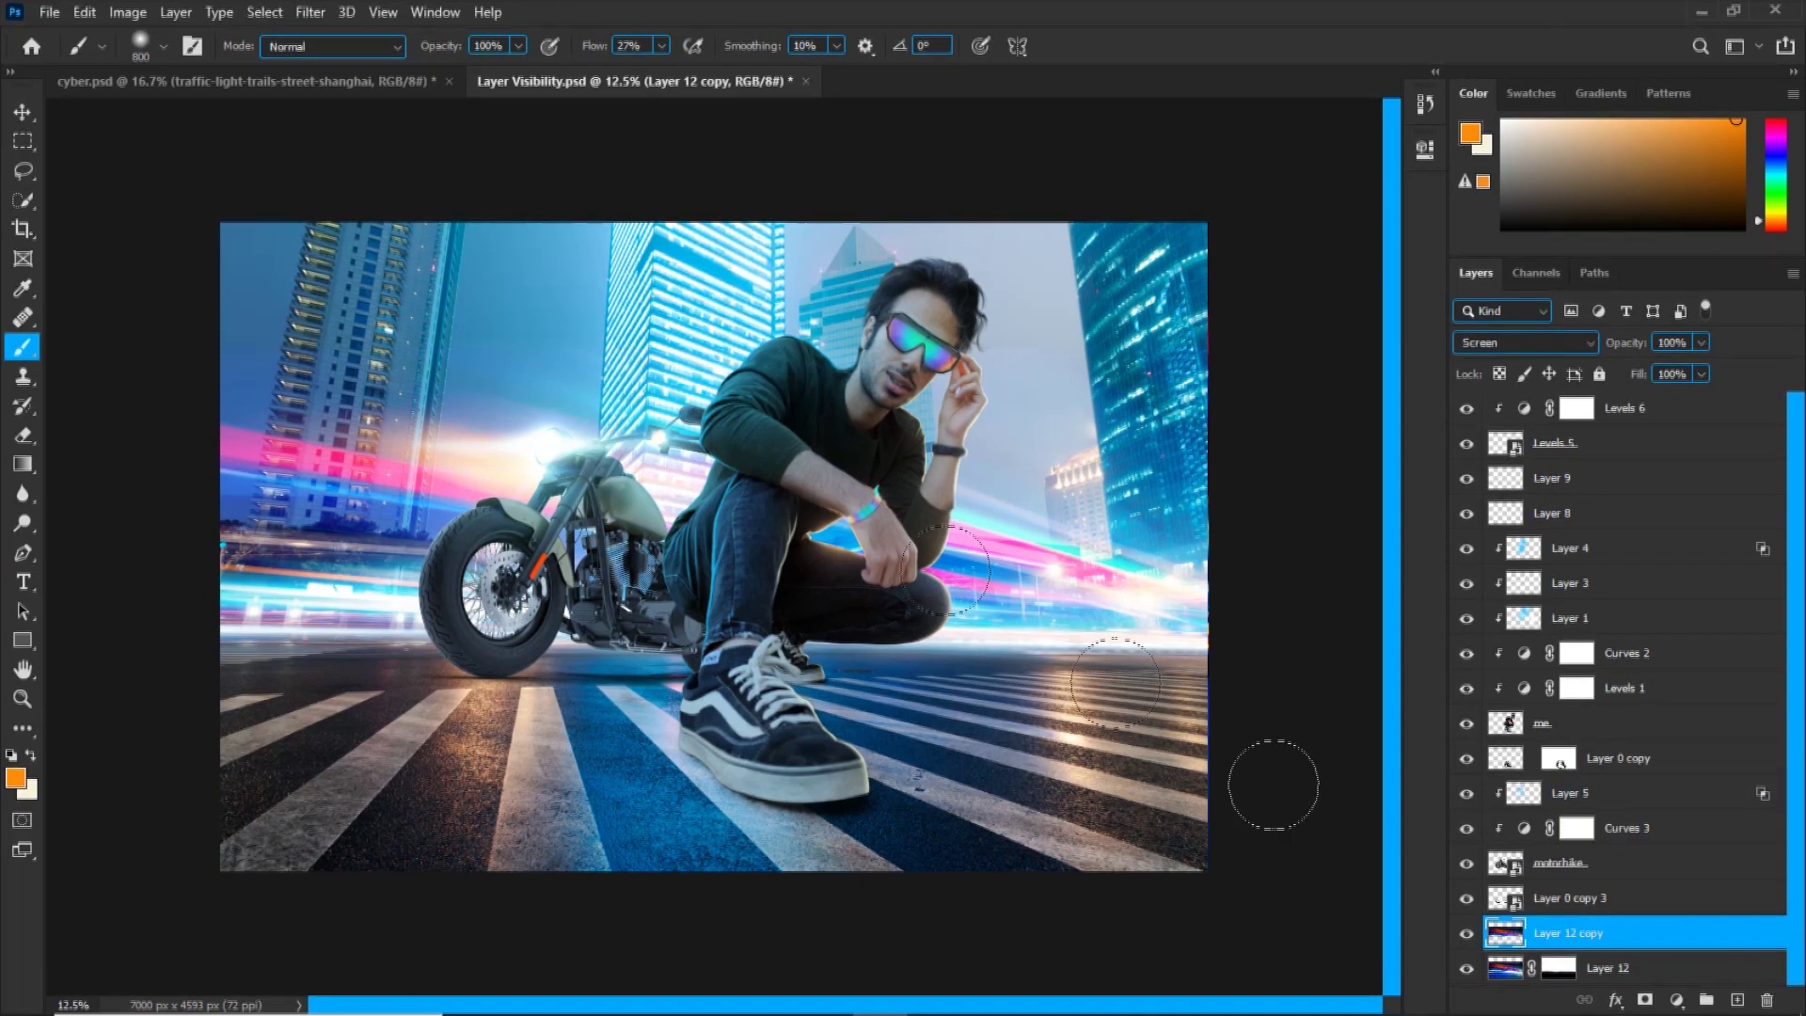
click(311, 12)
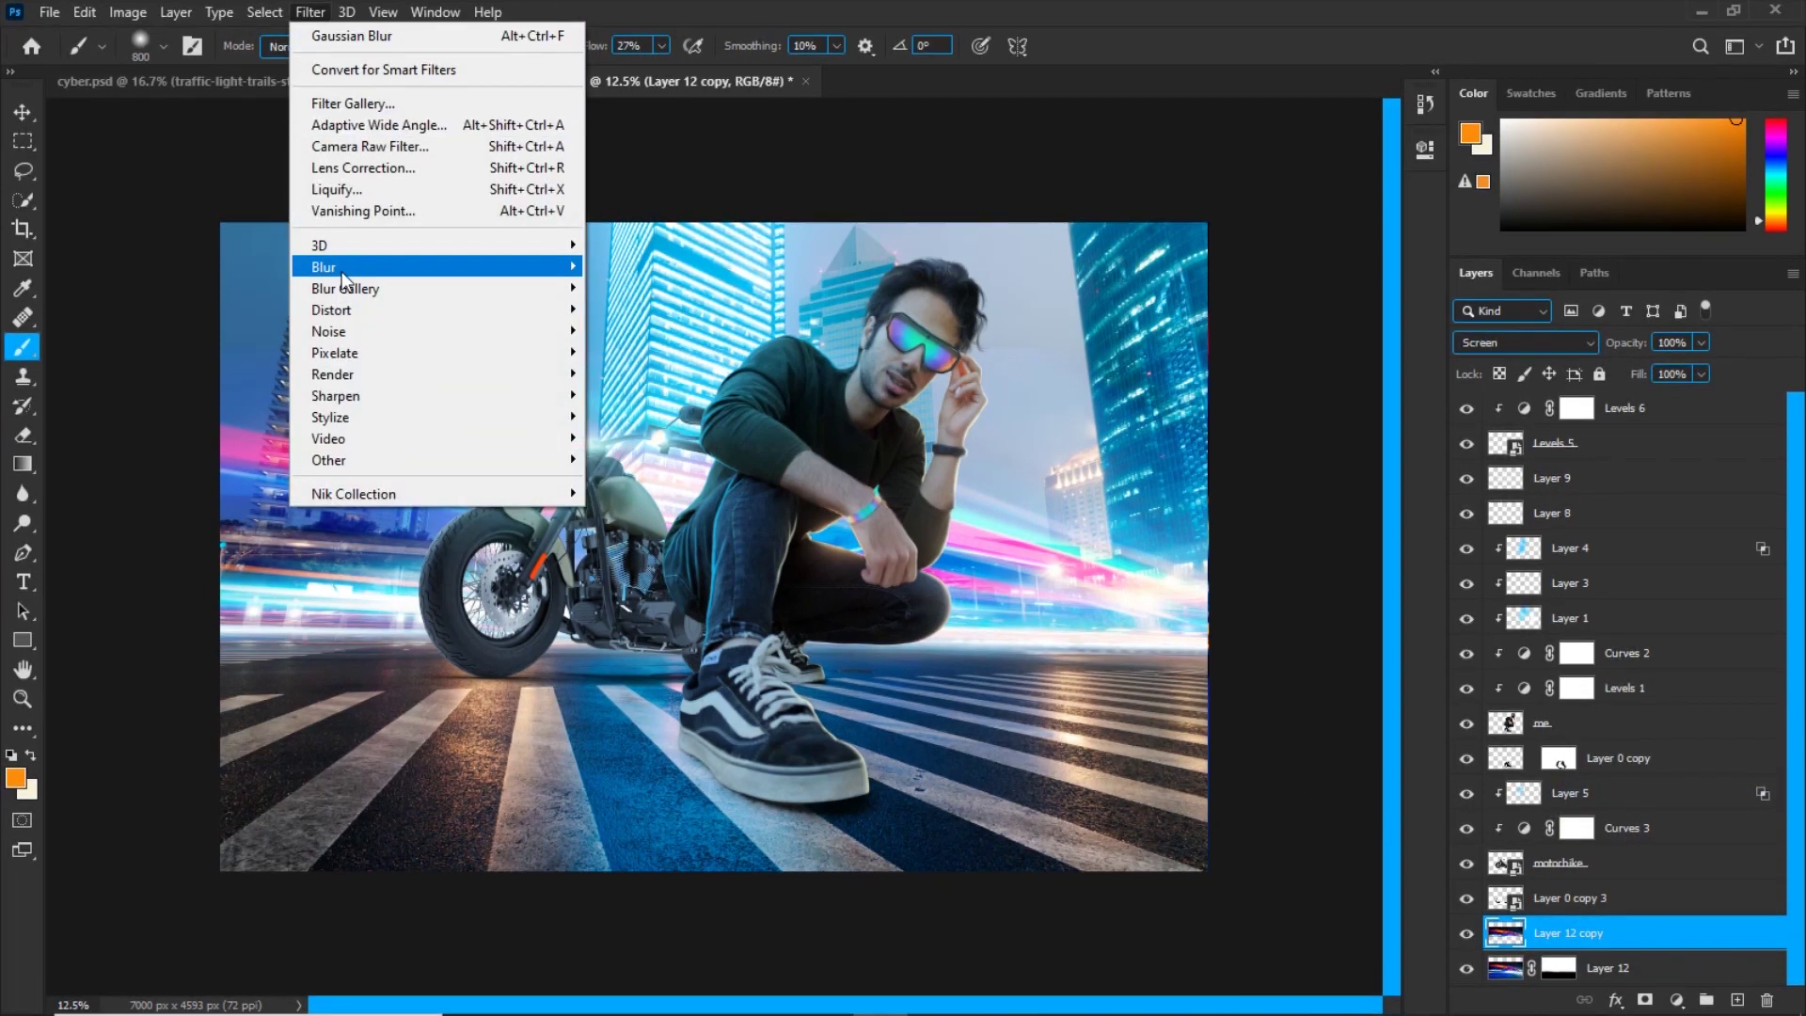
mouse_move(376, 267)
click(615, 350)
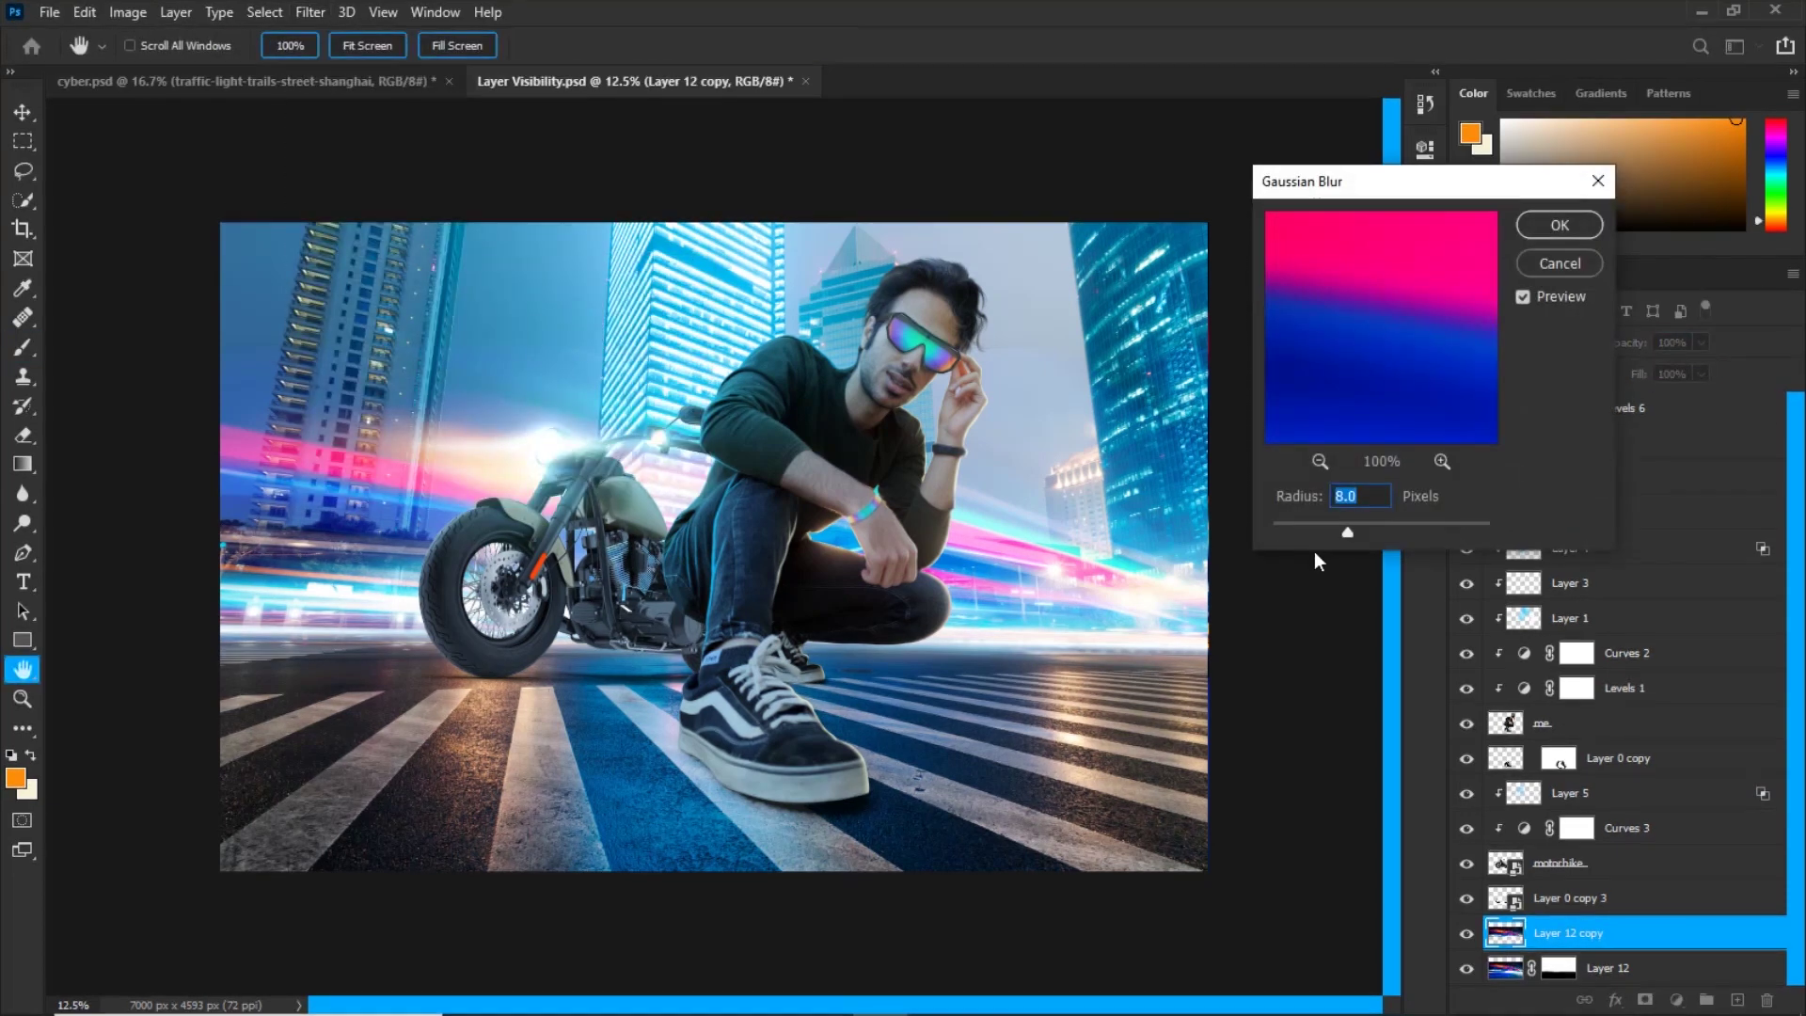
click(1548, 229)
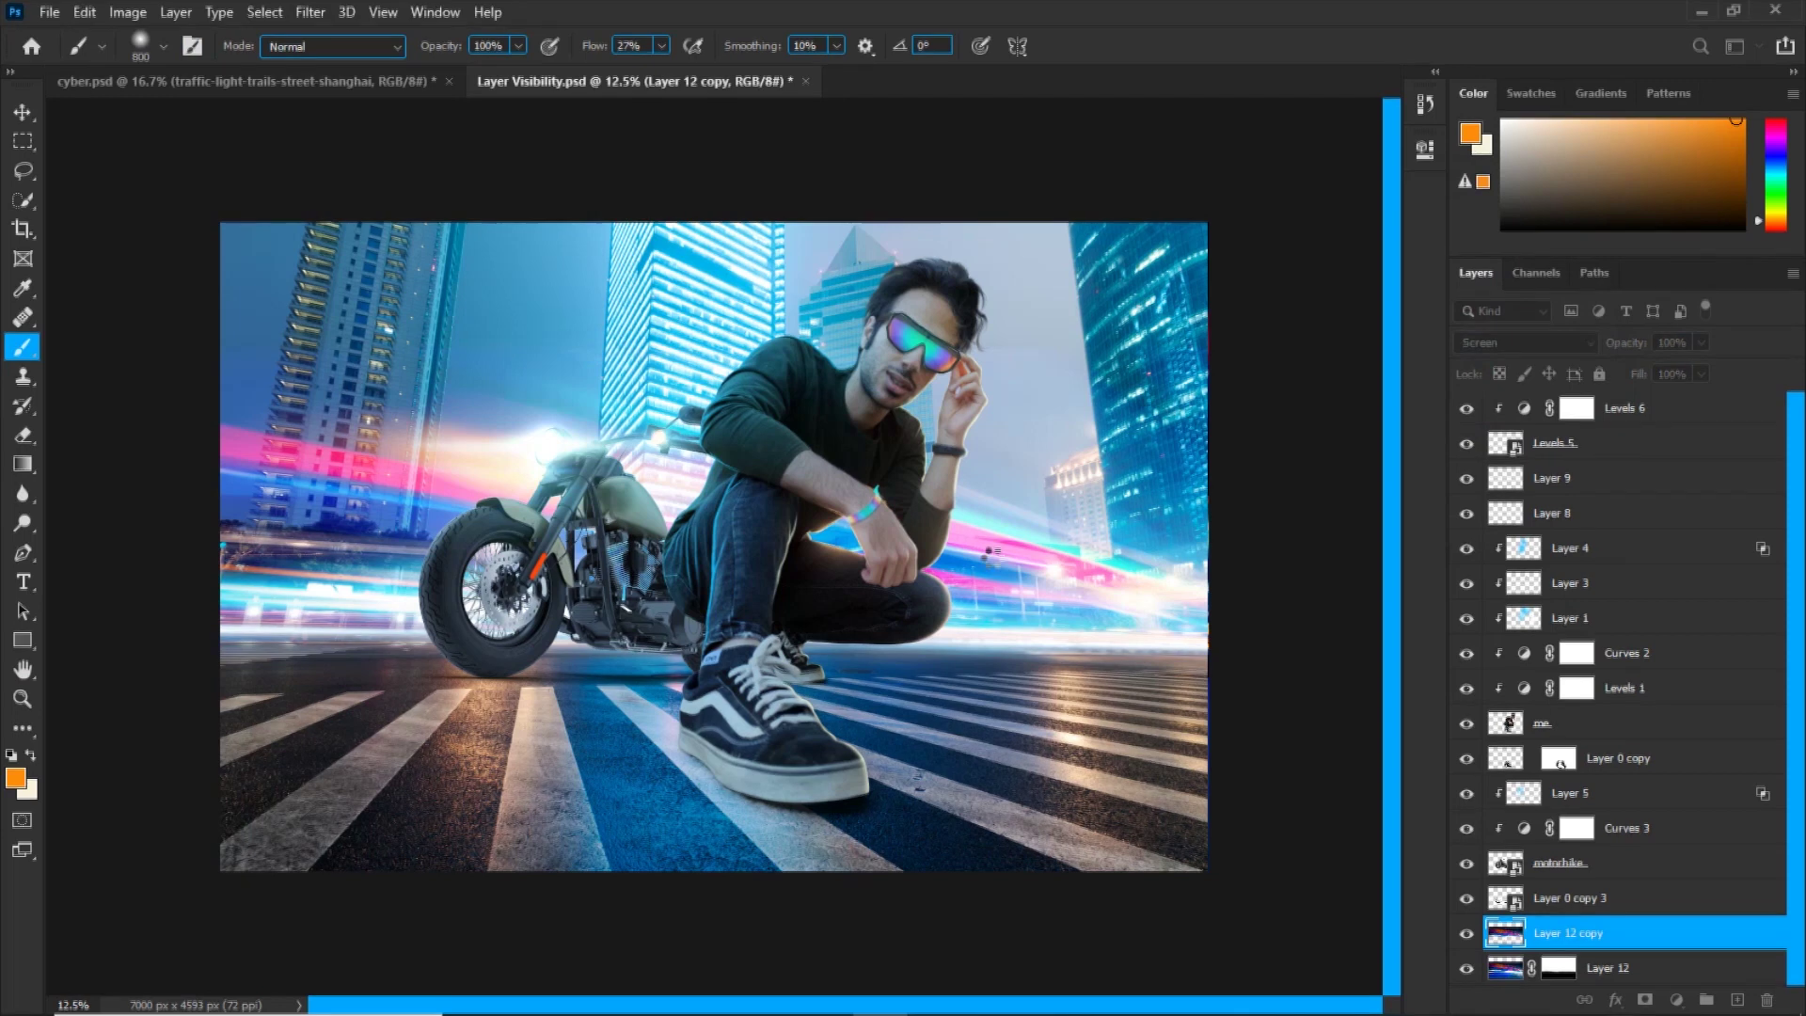
Duplicate the blurred light trails into Layer 12 copy 2 and copy 3 with stronger Gaussian Blur, using 78.4 px on copy 3.
key(ctrl+j)
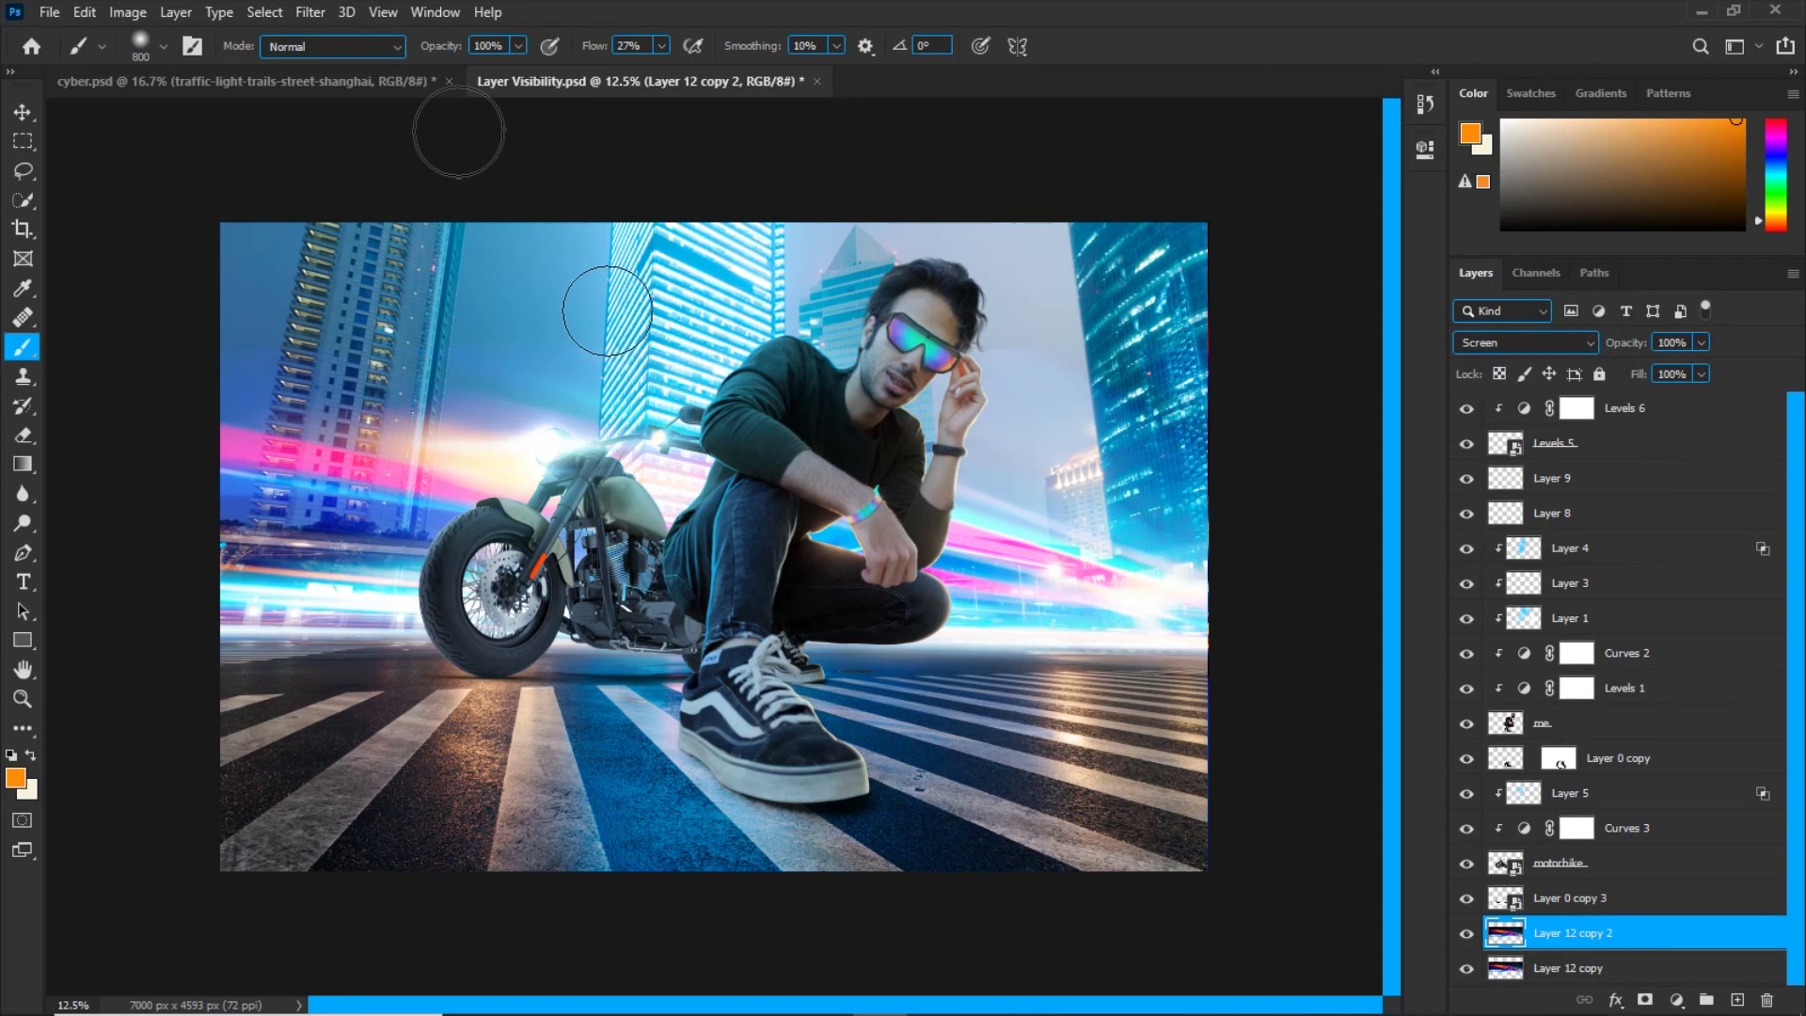
click(319, 12)
mouse_move(489, 268)
click(659, 361)
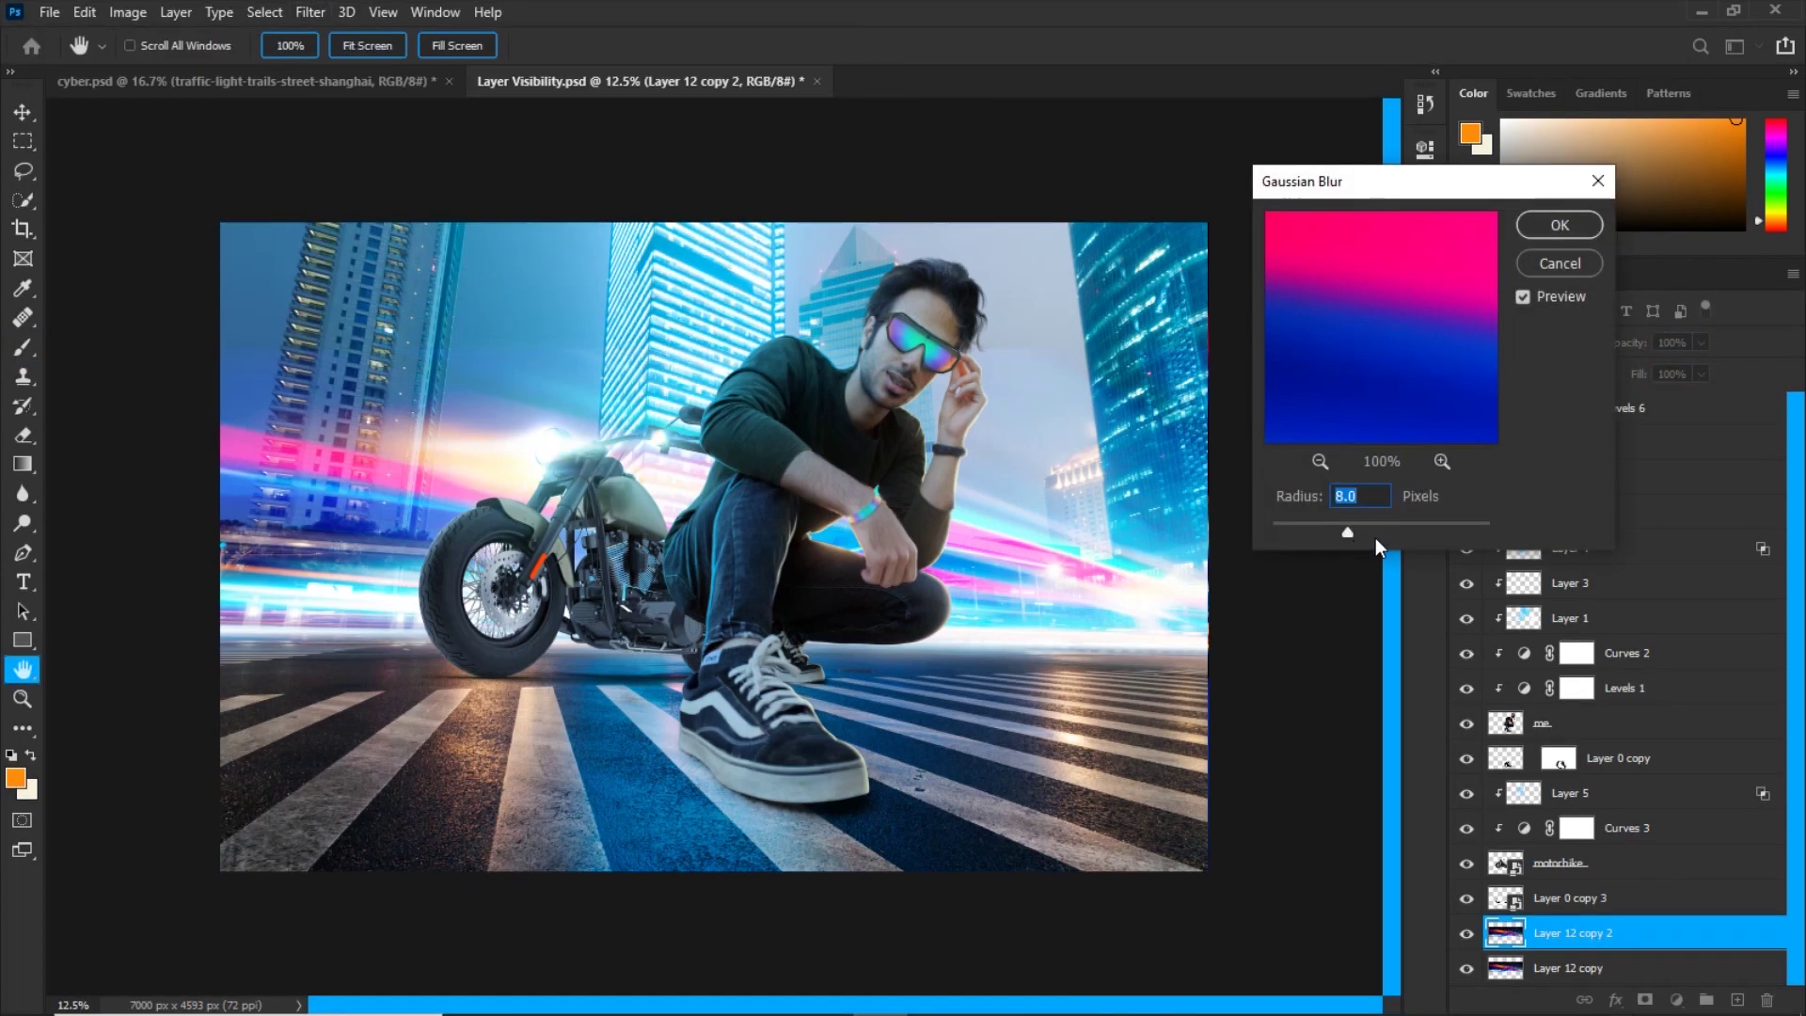
drag(1371, 529, 1403, 527)
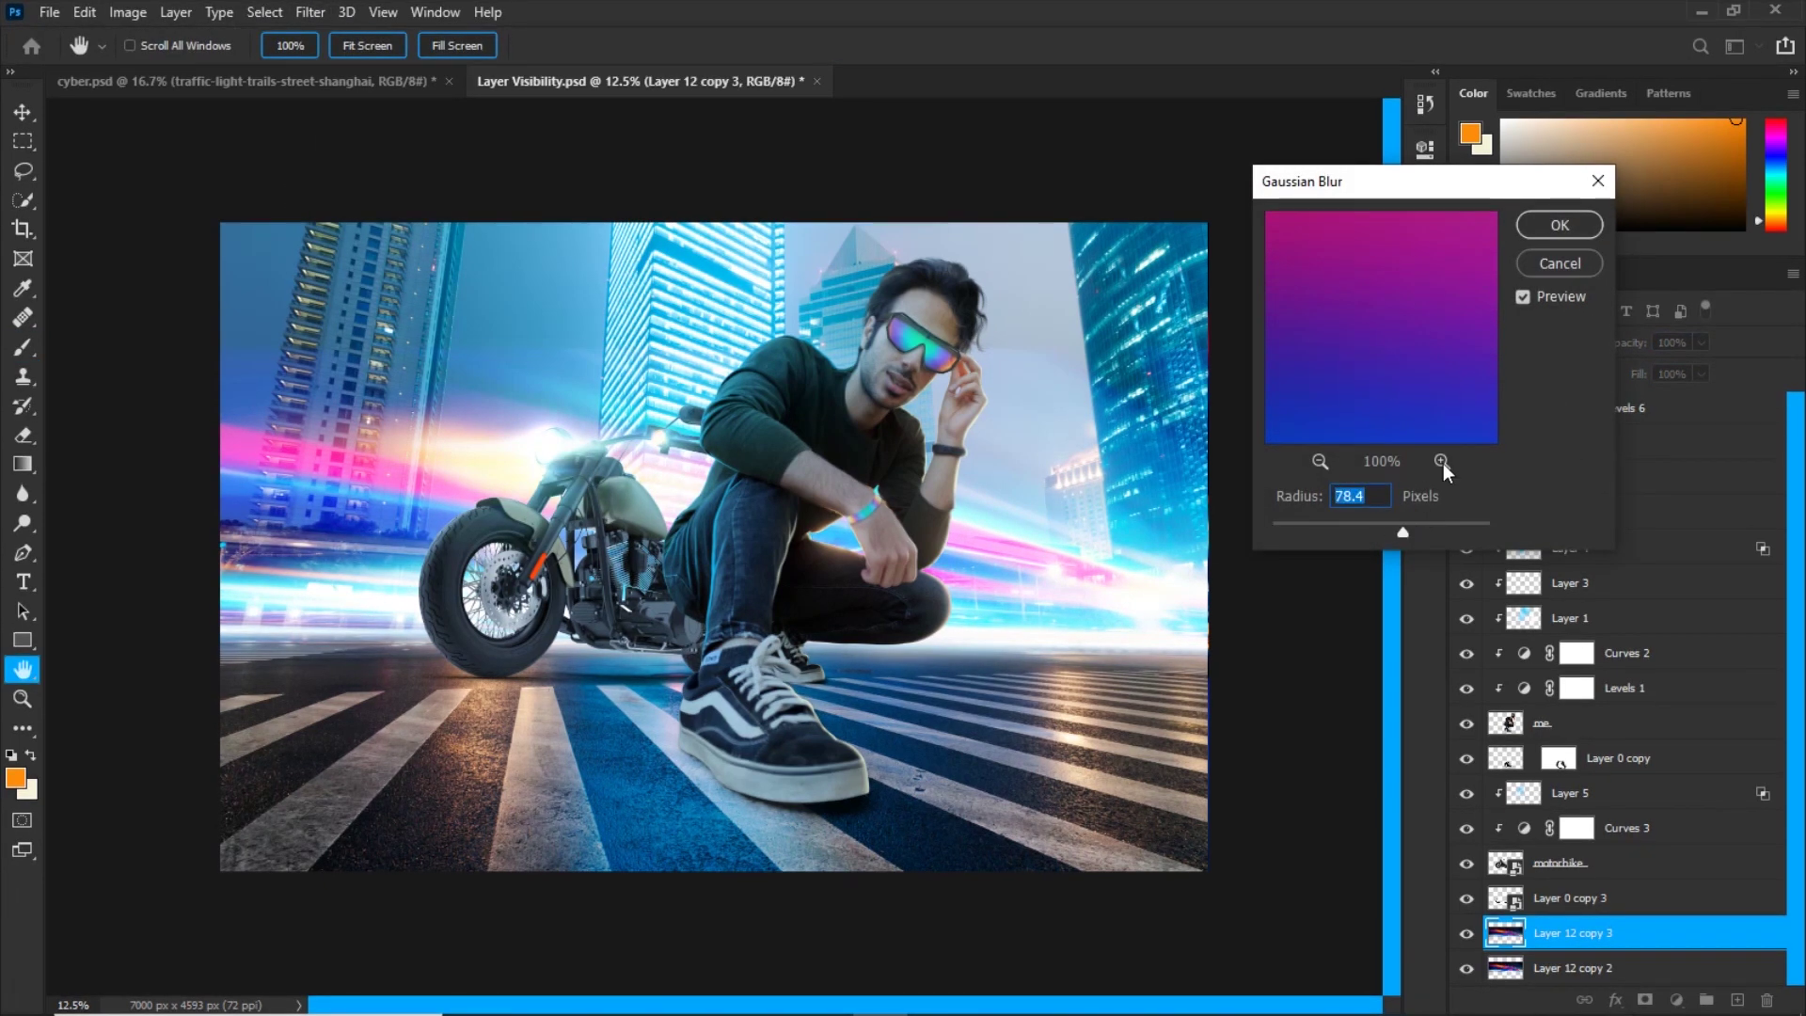
click(1558, 225)
key(b)
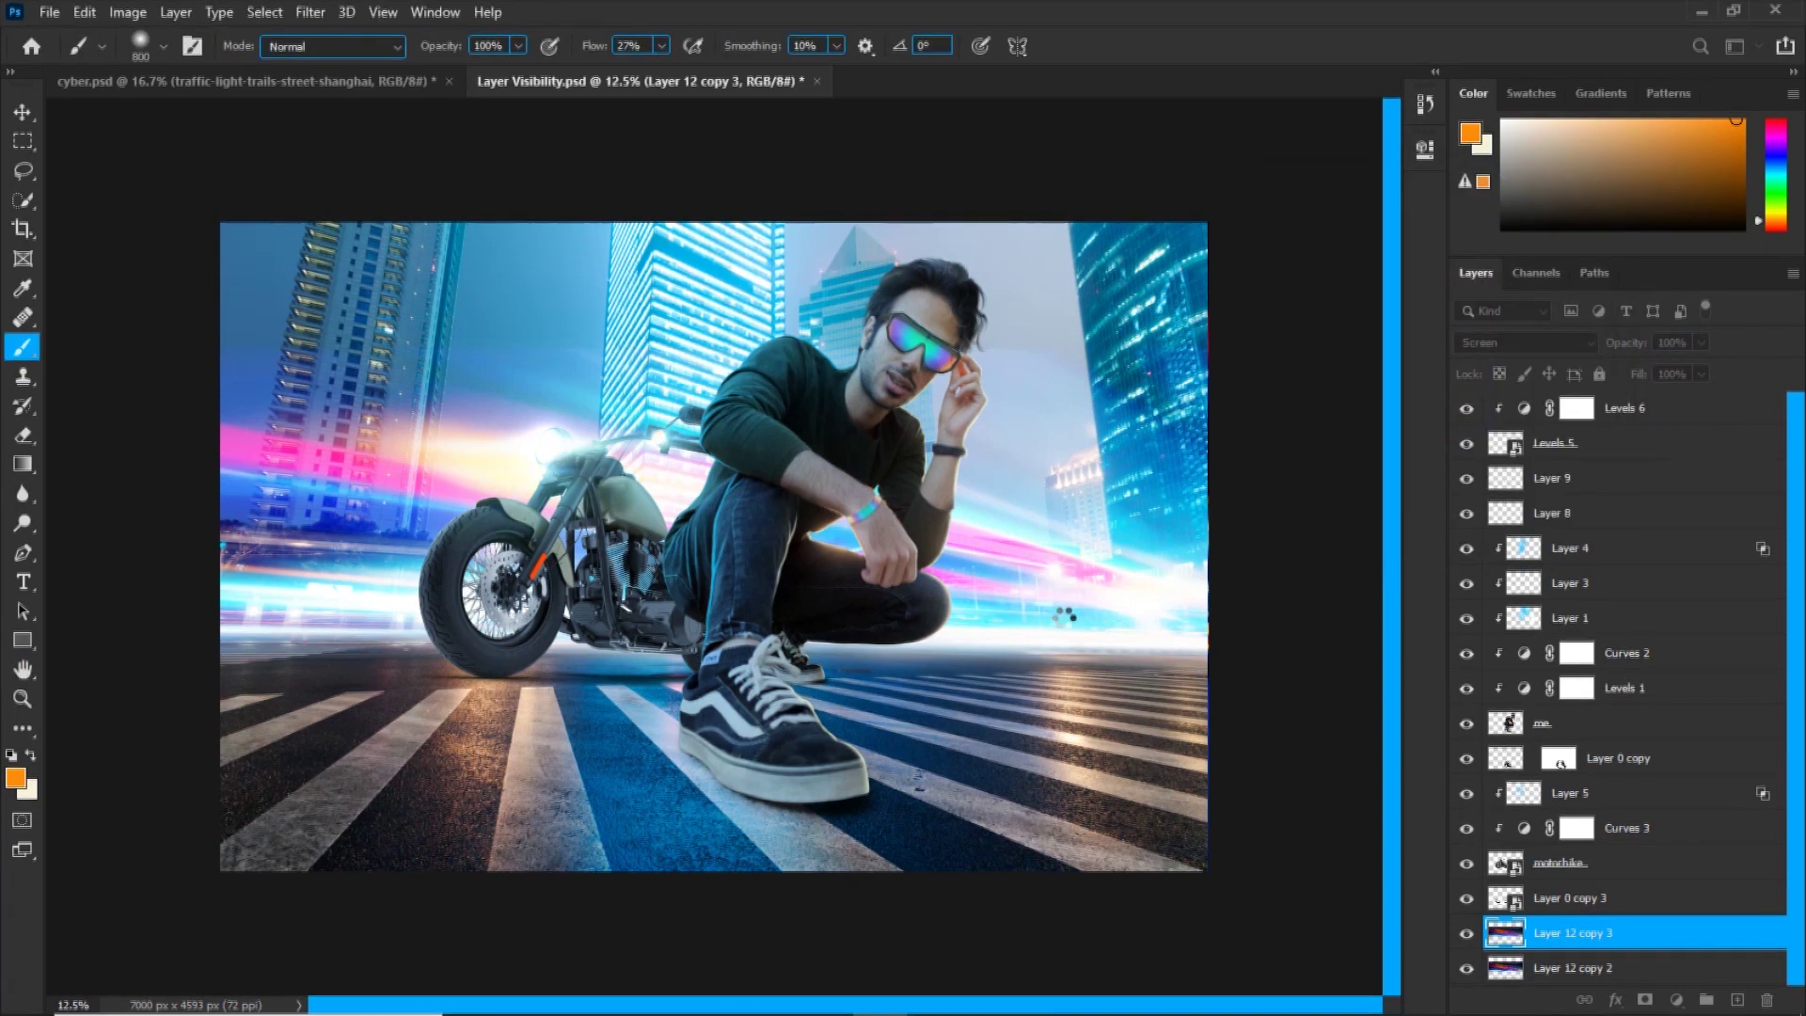
Duplicate Layer 12 copy 3 and apply a 173.3 px Gaussian Blur to the new copy.
key(ctrl+j)
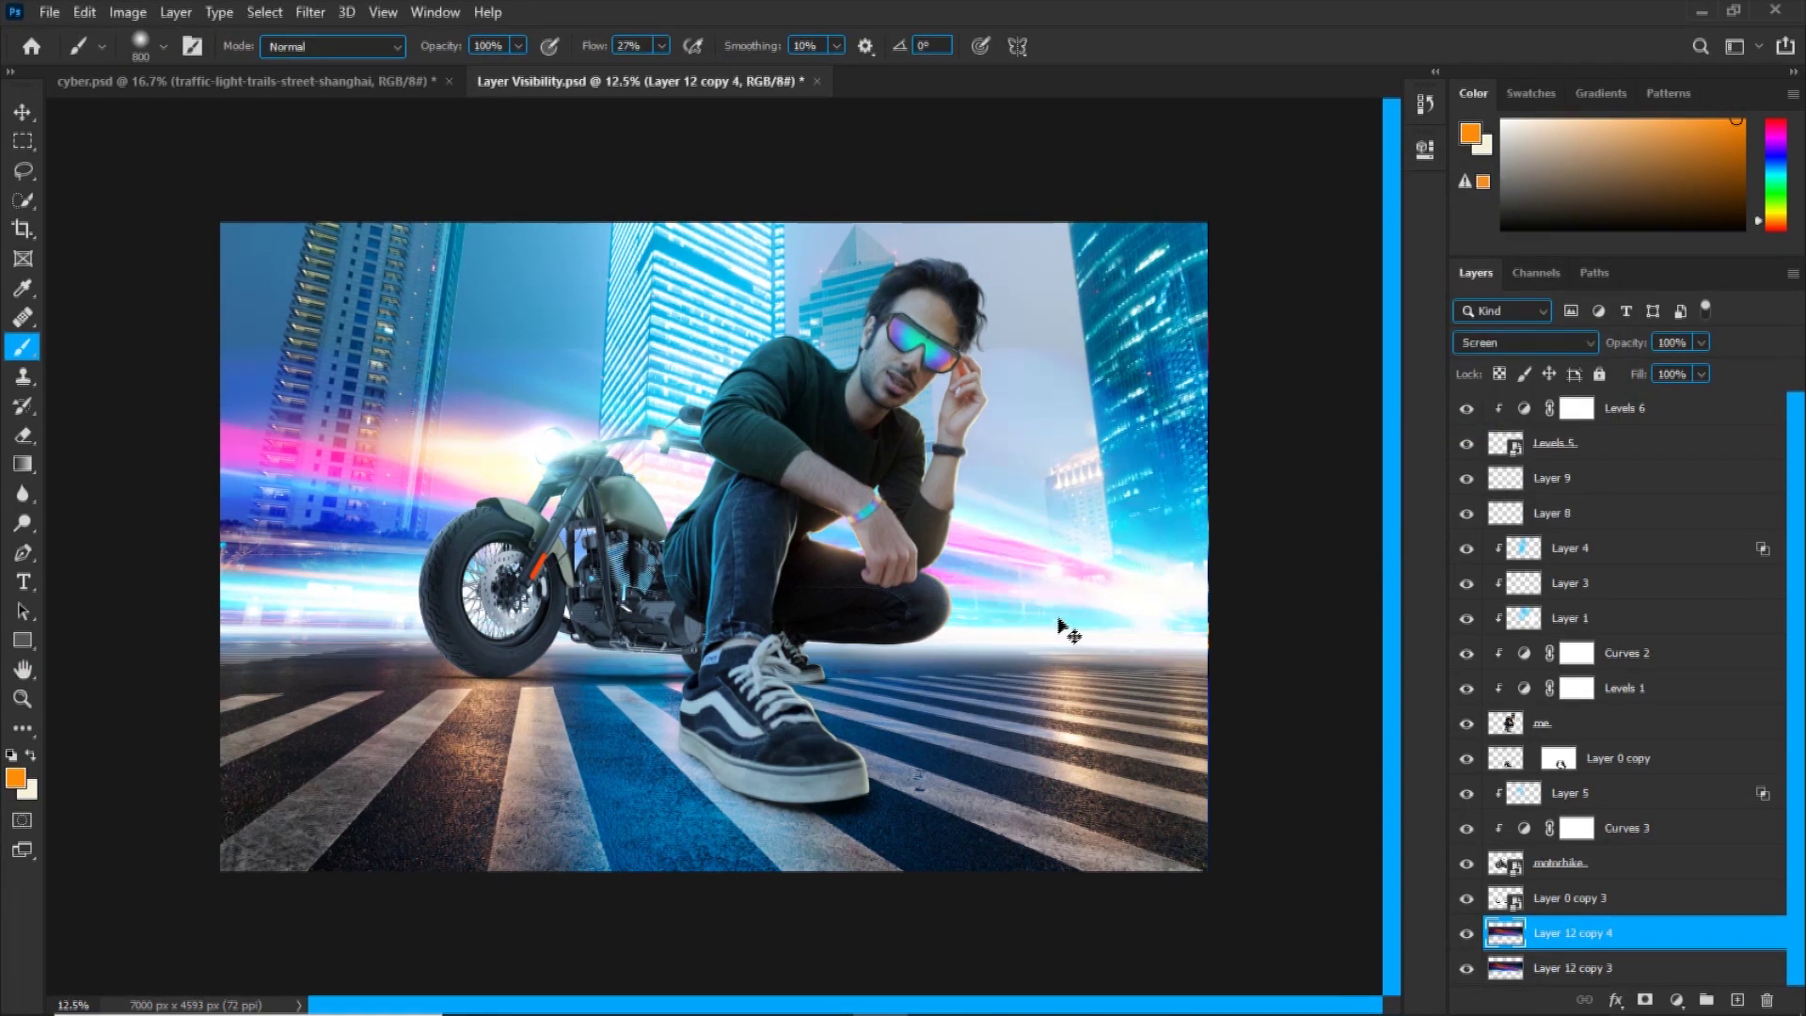
click(310, 12)
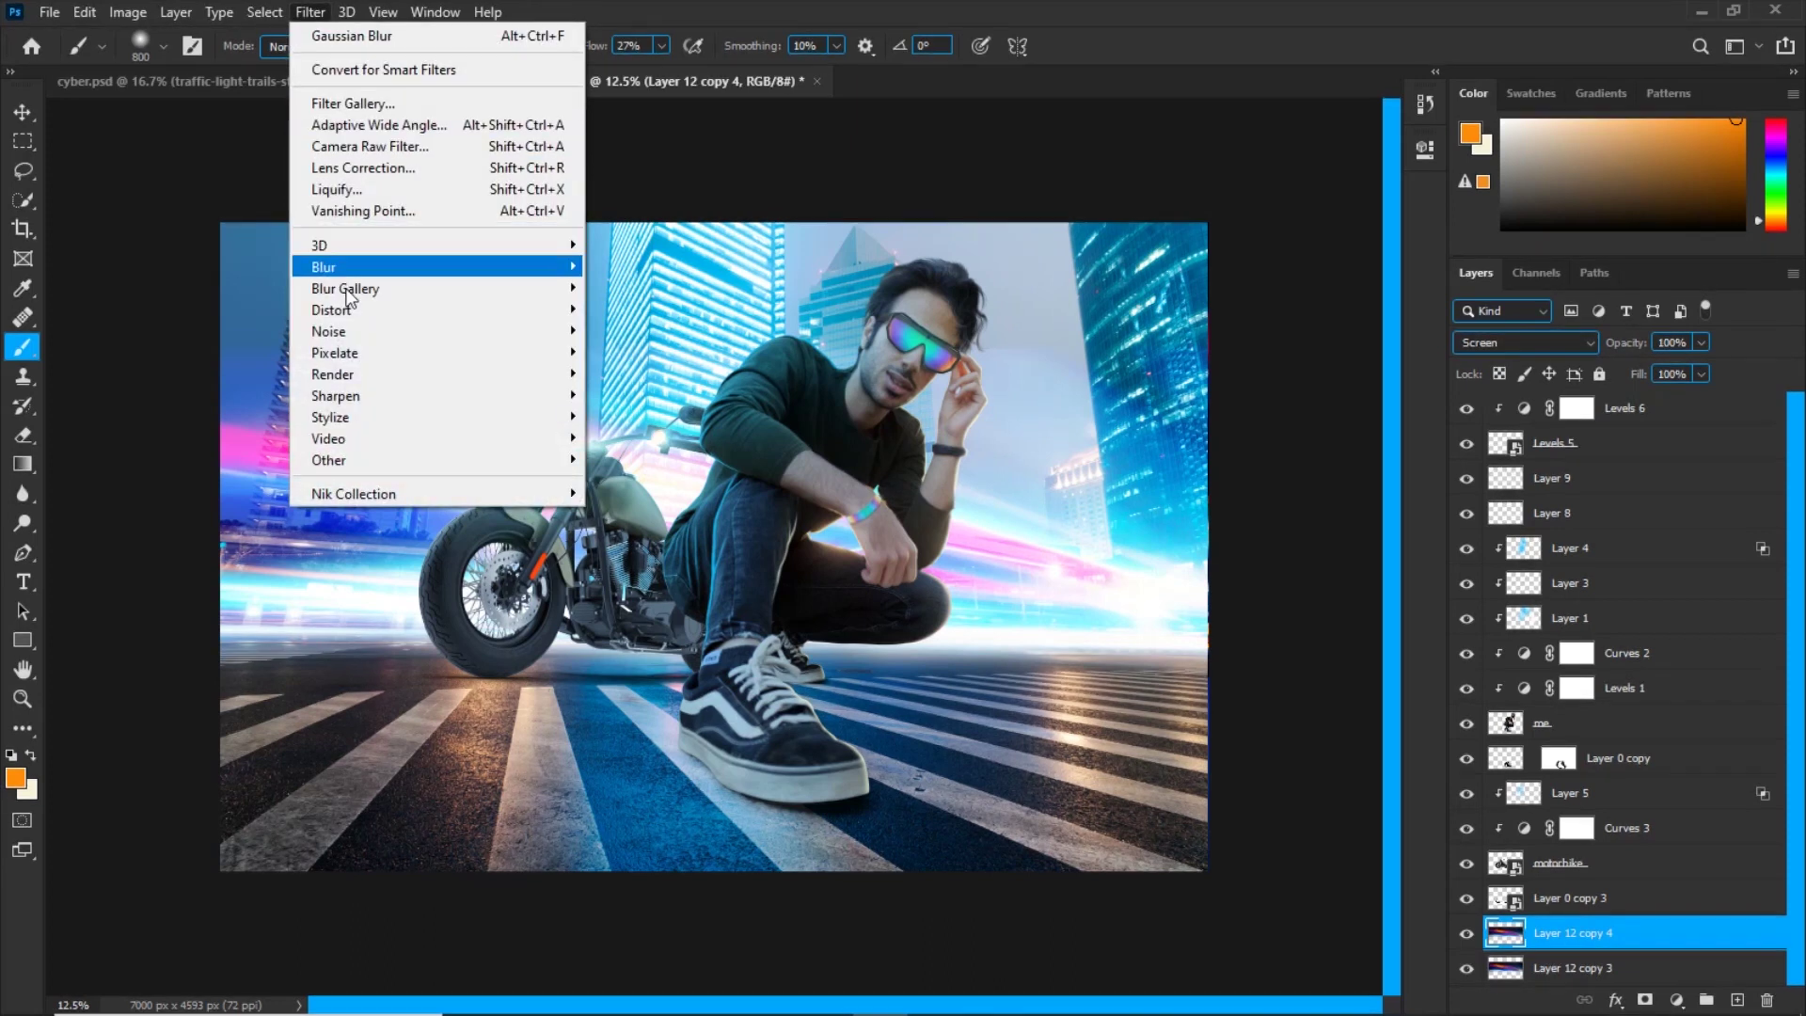
mouse_move(347, 270)
click(658, 356)
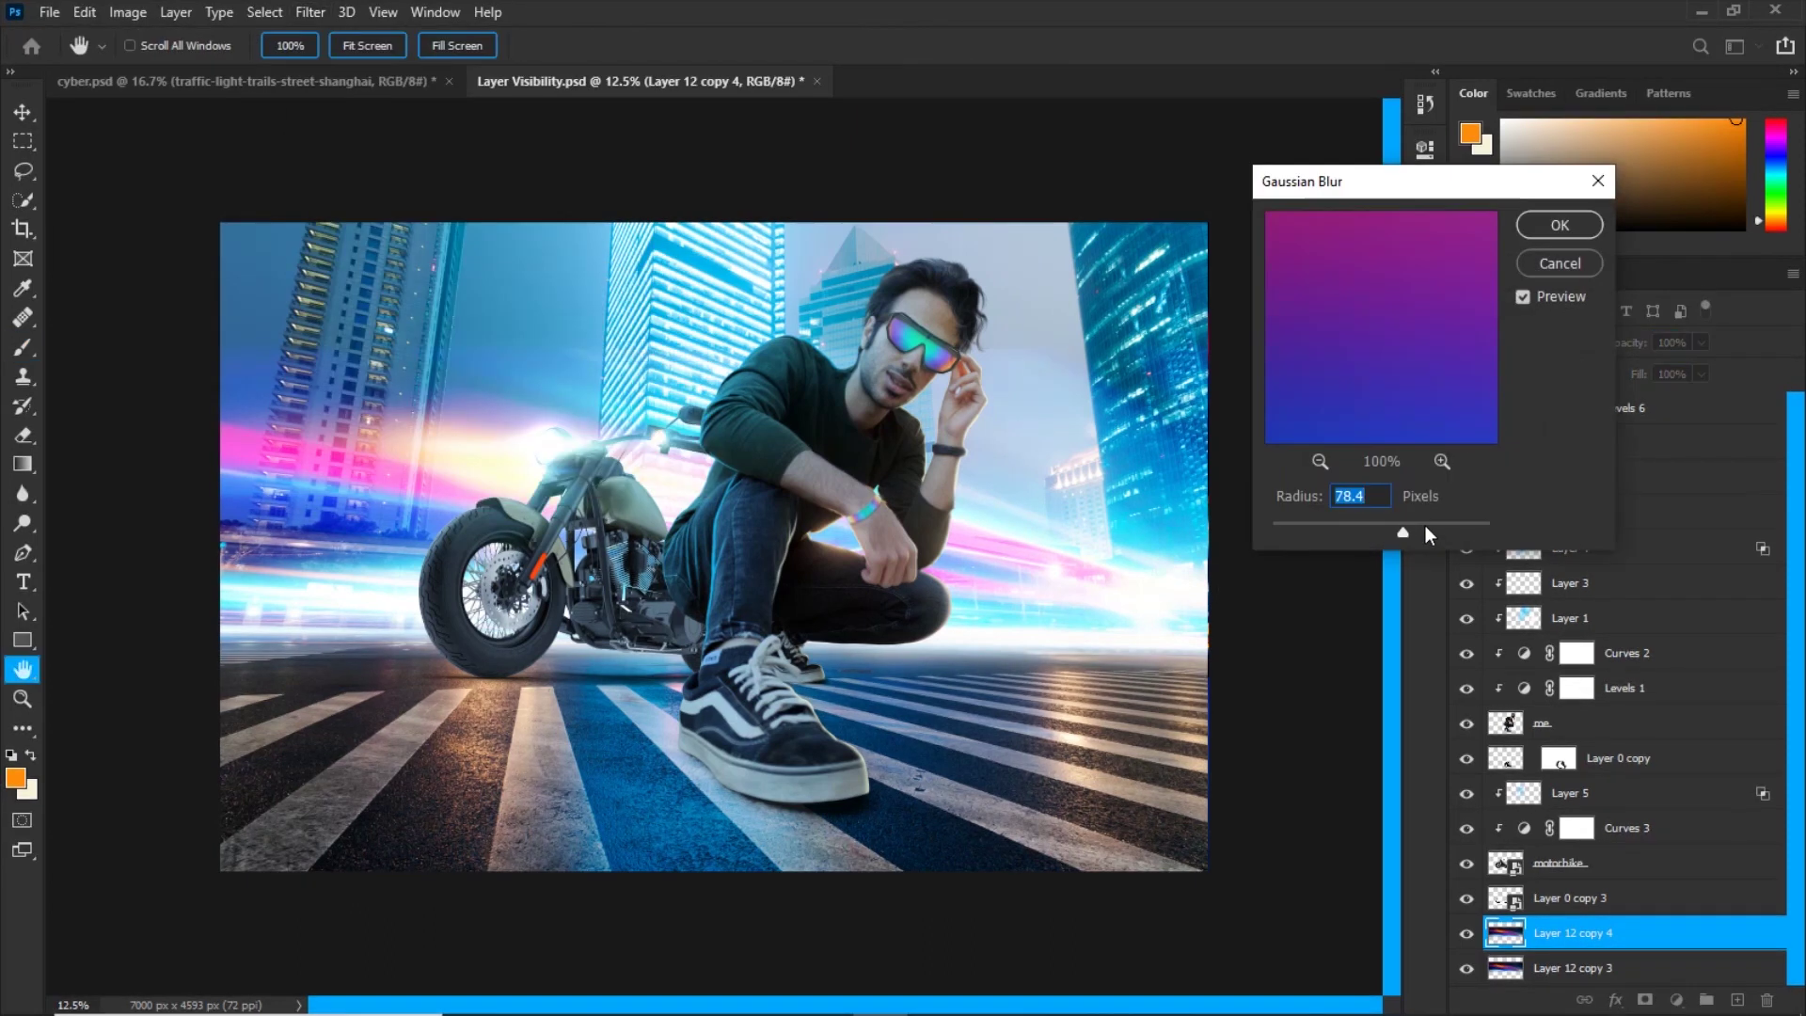
drag(1430, 523, 1438, 525)
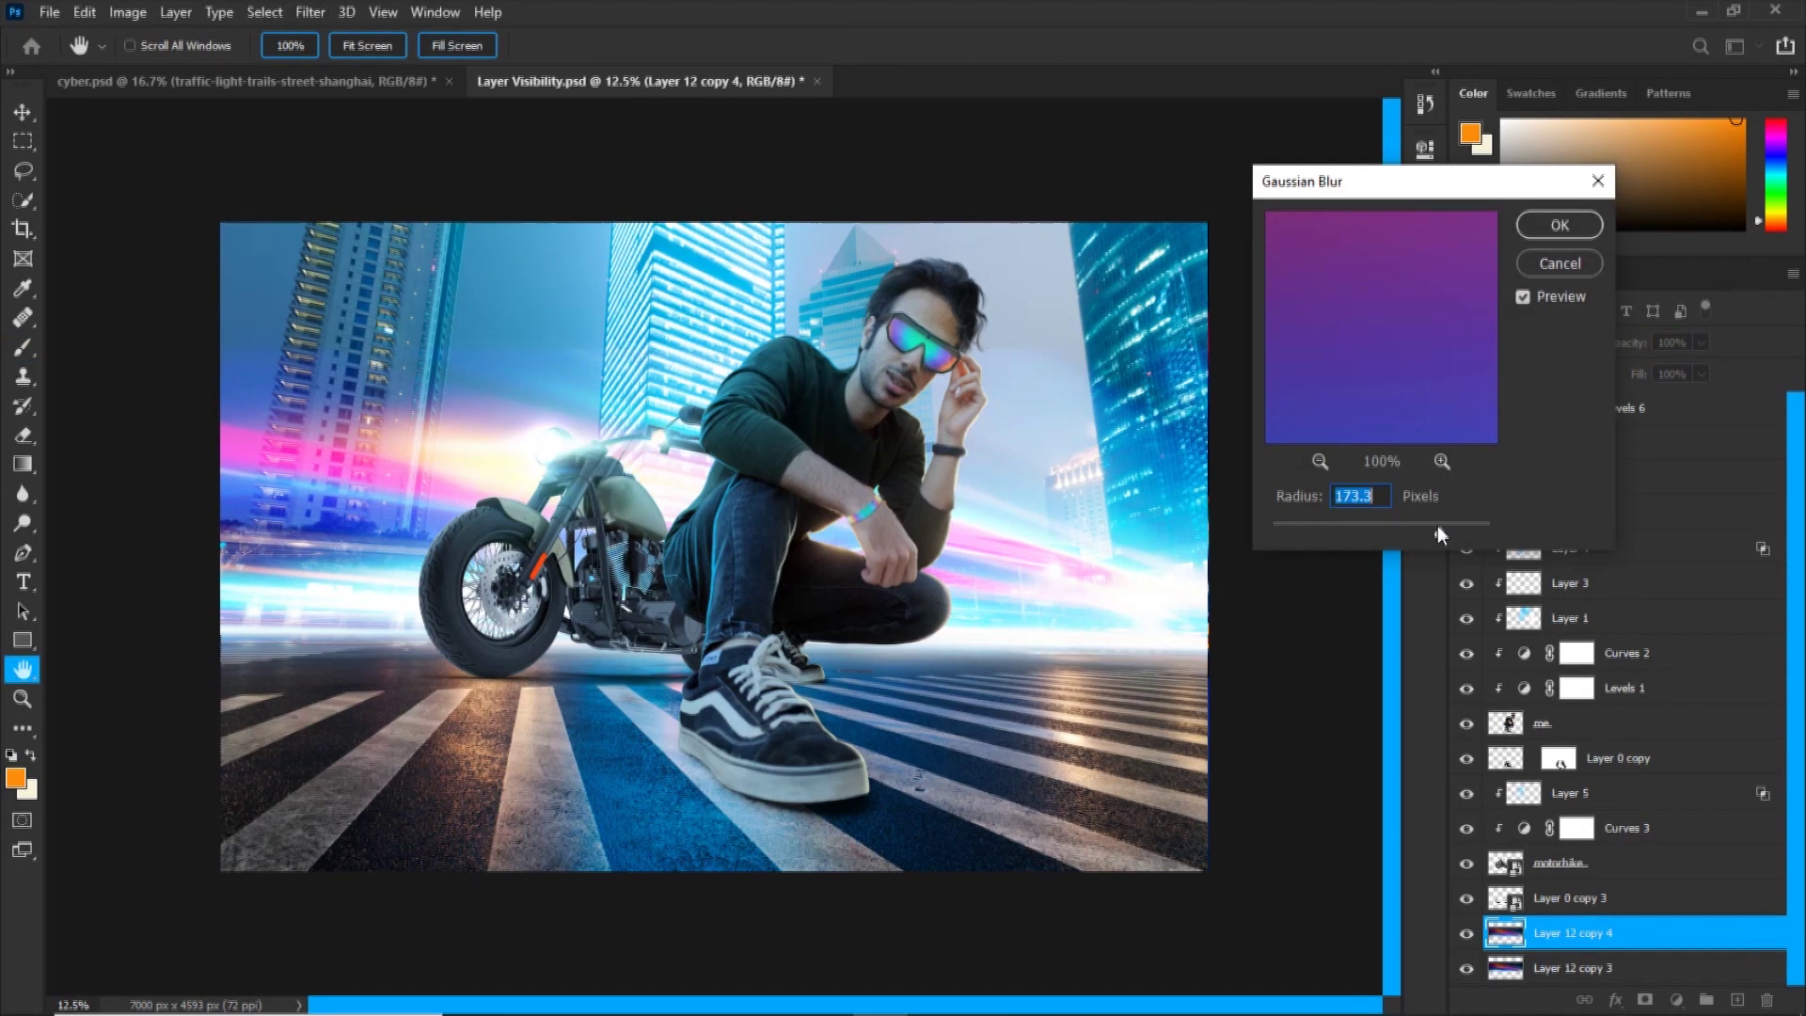
click(1551, 223)
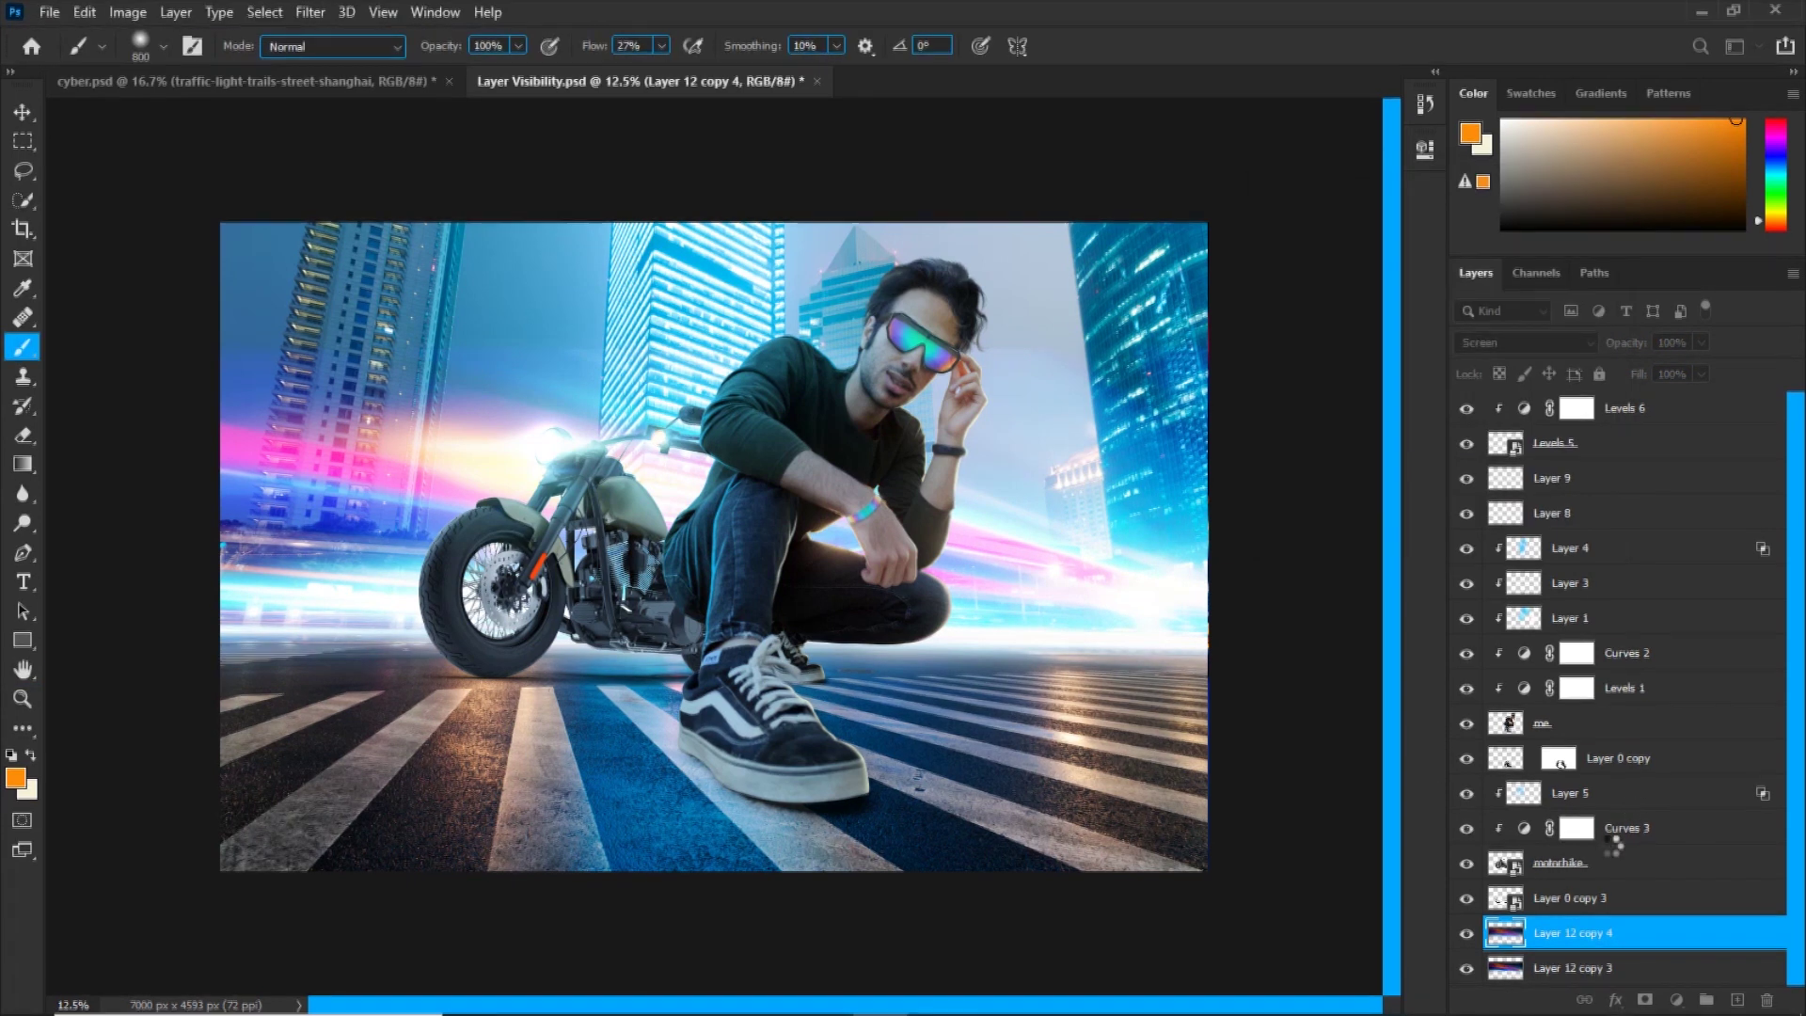
Merge the four blurred Layer 12 copies into one layer and set its blend mode to Screen.
scroll(1599, 865, down, 3)
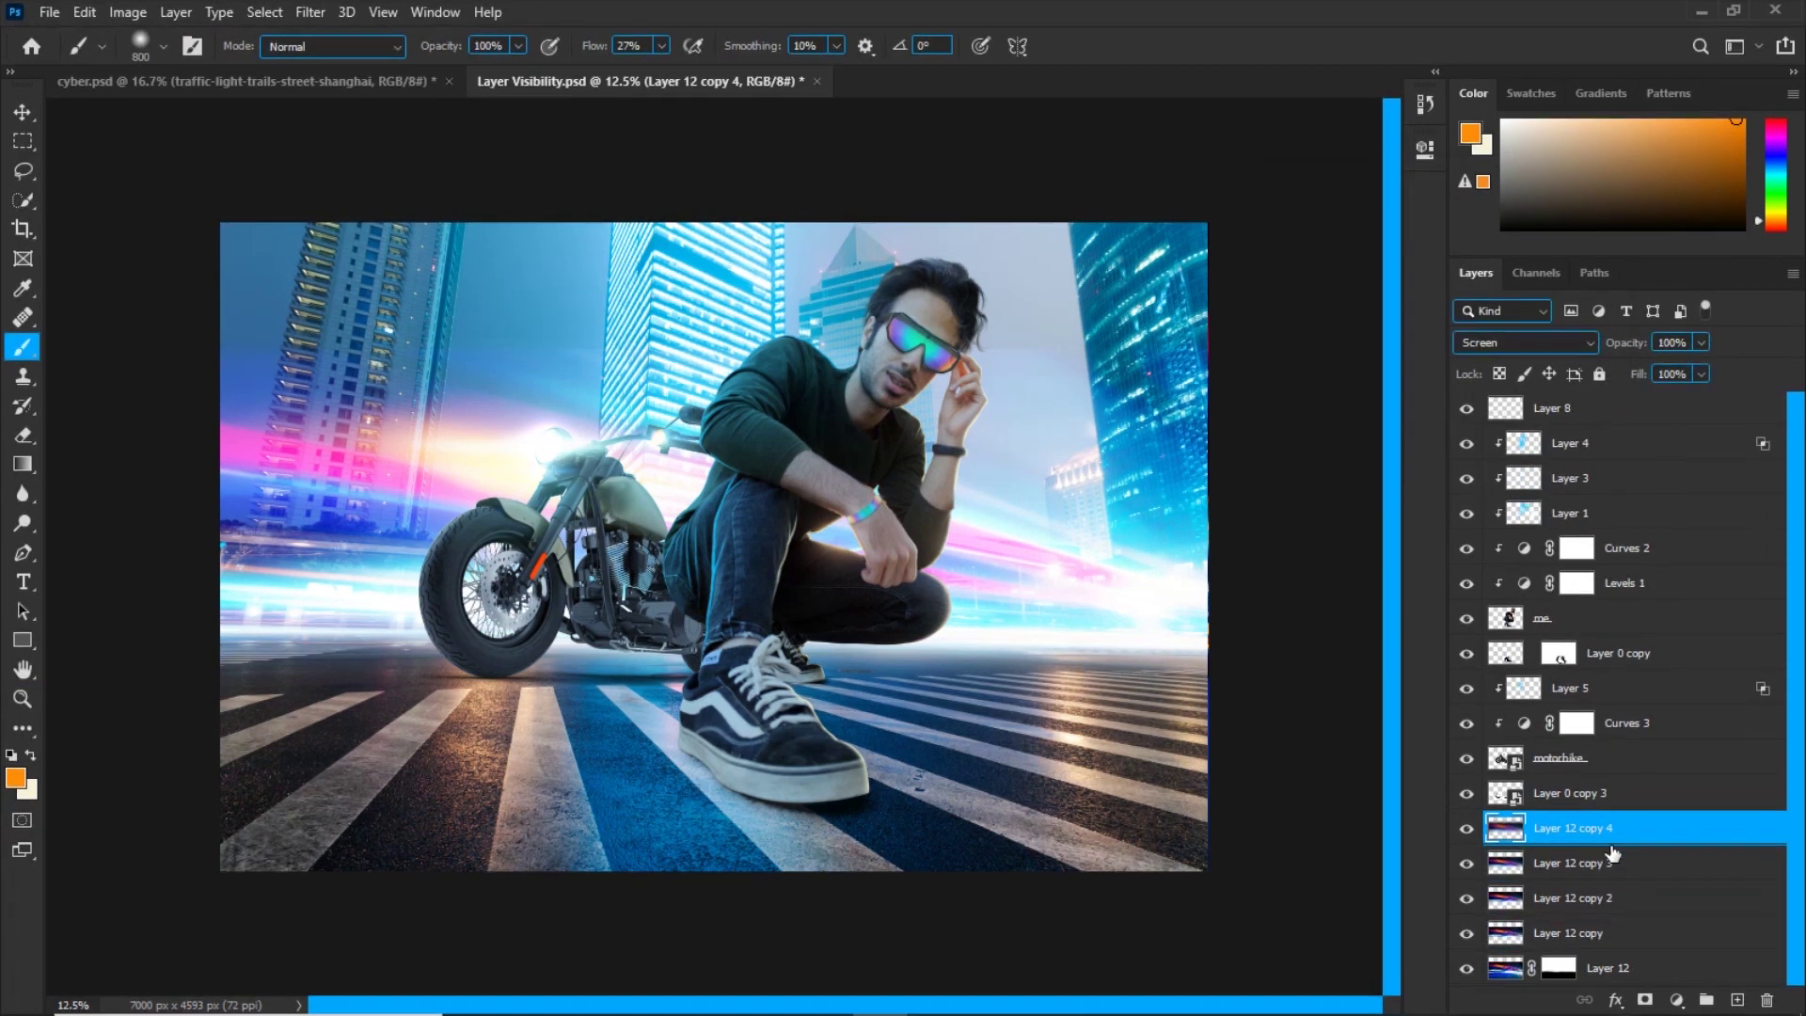
shift+click(1590, 898)
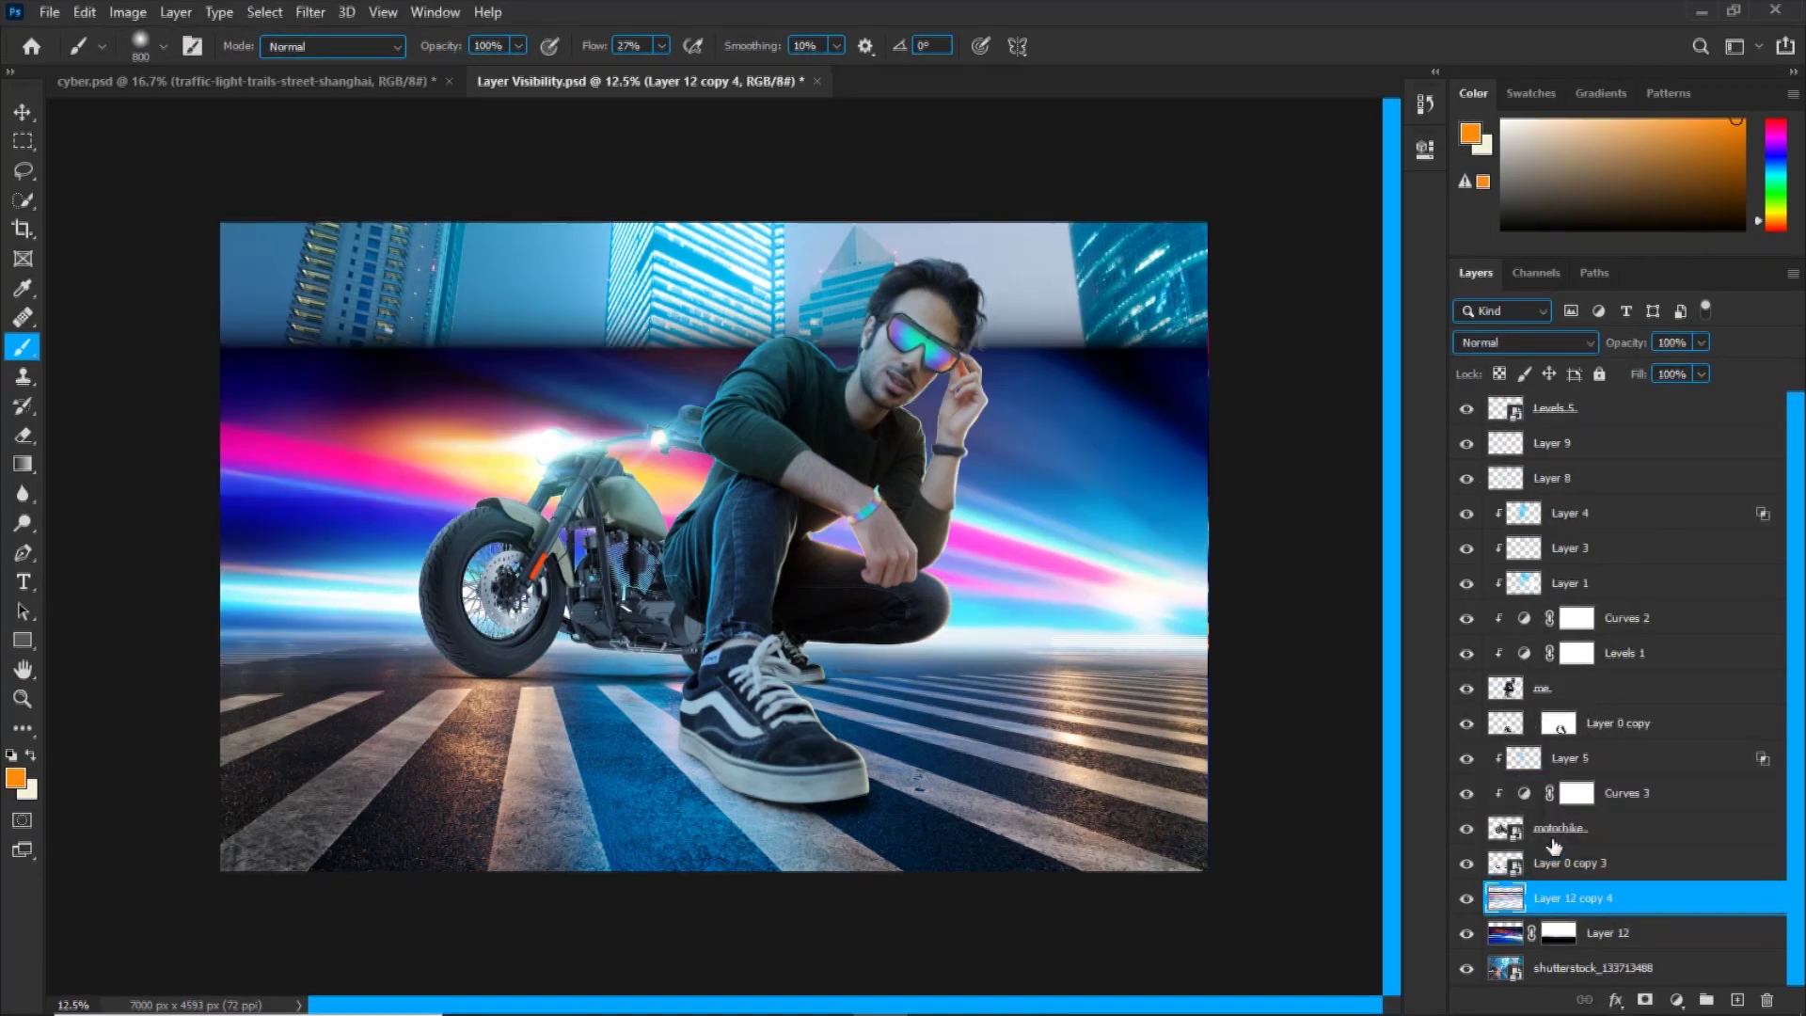
click(1486, 348)
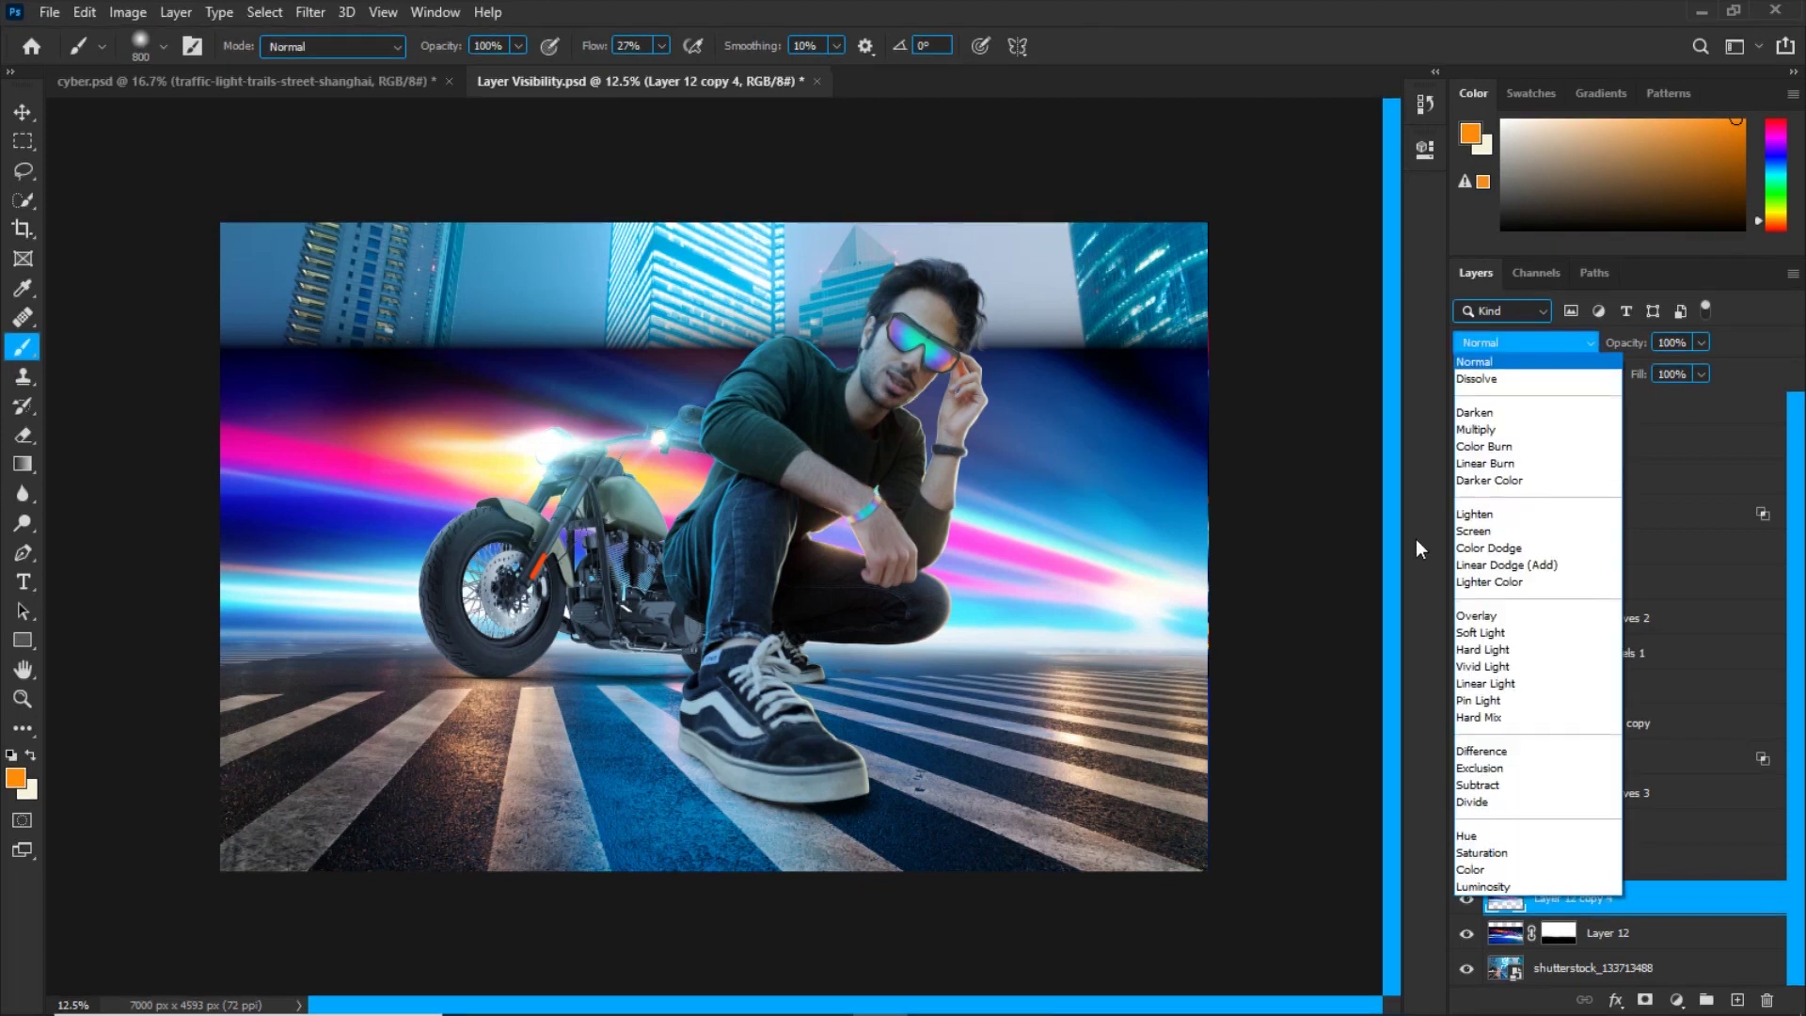
click(1462, 534)
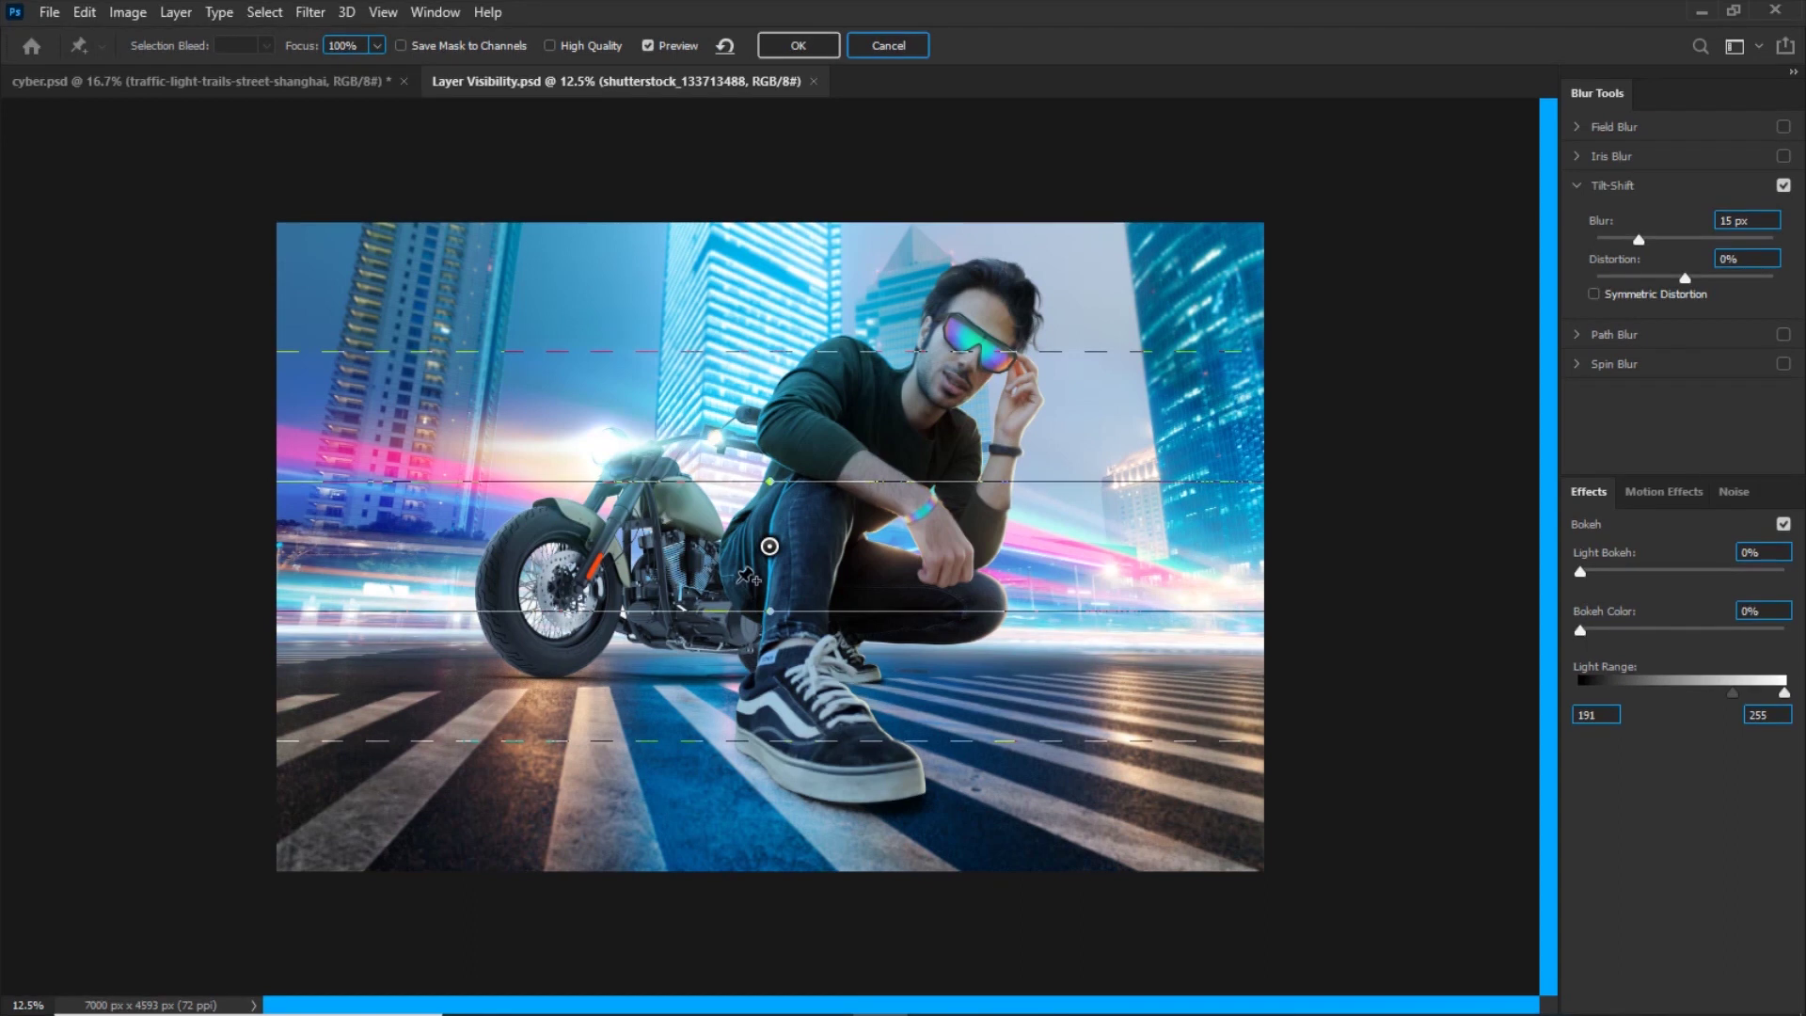
Apply a Tilt-Shift blur to the shutterstock_133713488 background with the focus zone moved down onto the crosswalk.
drag(769, 547, 777, 739)
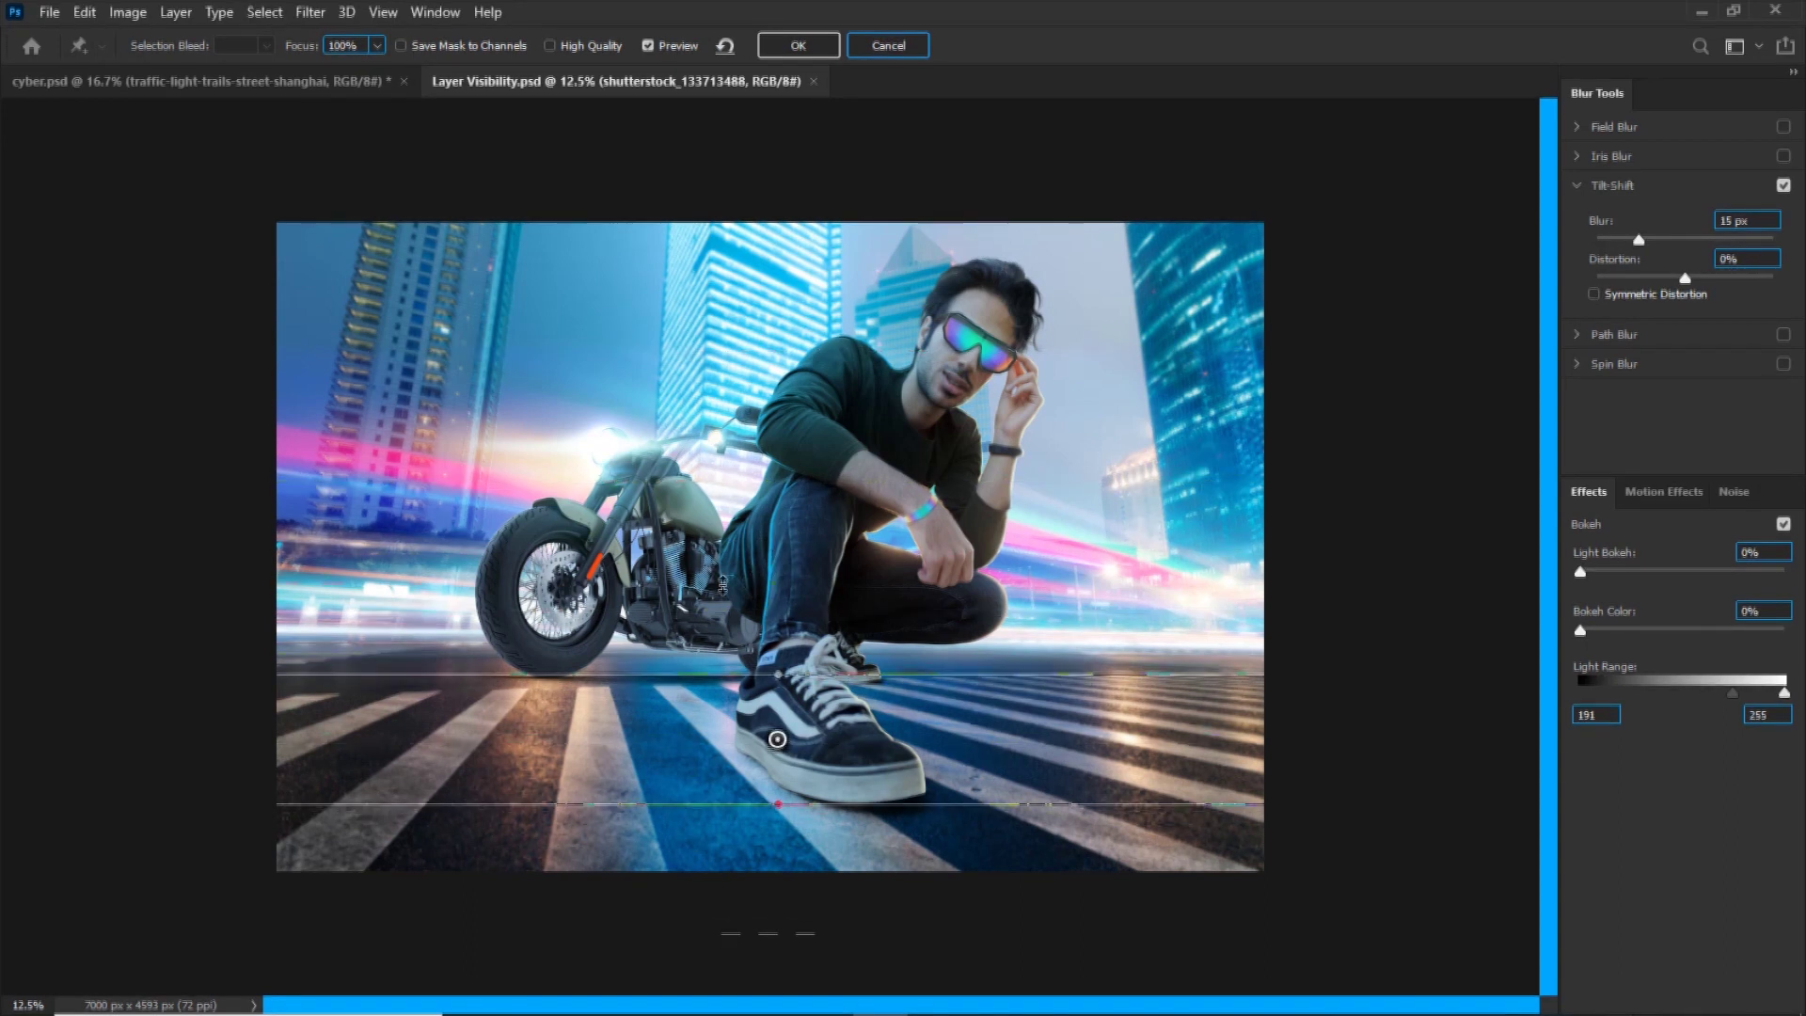
key(Return)
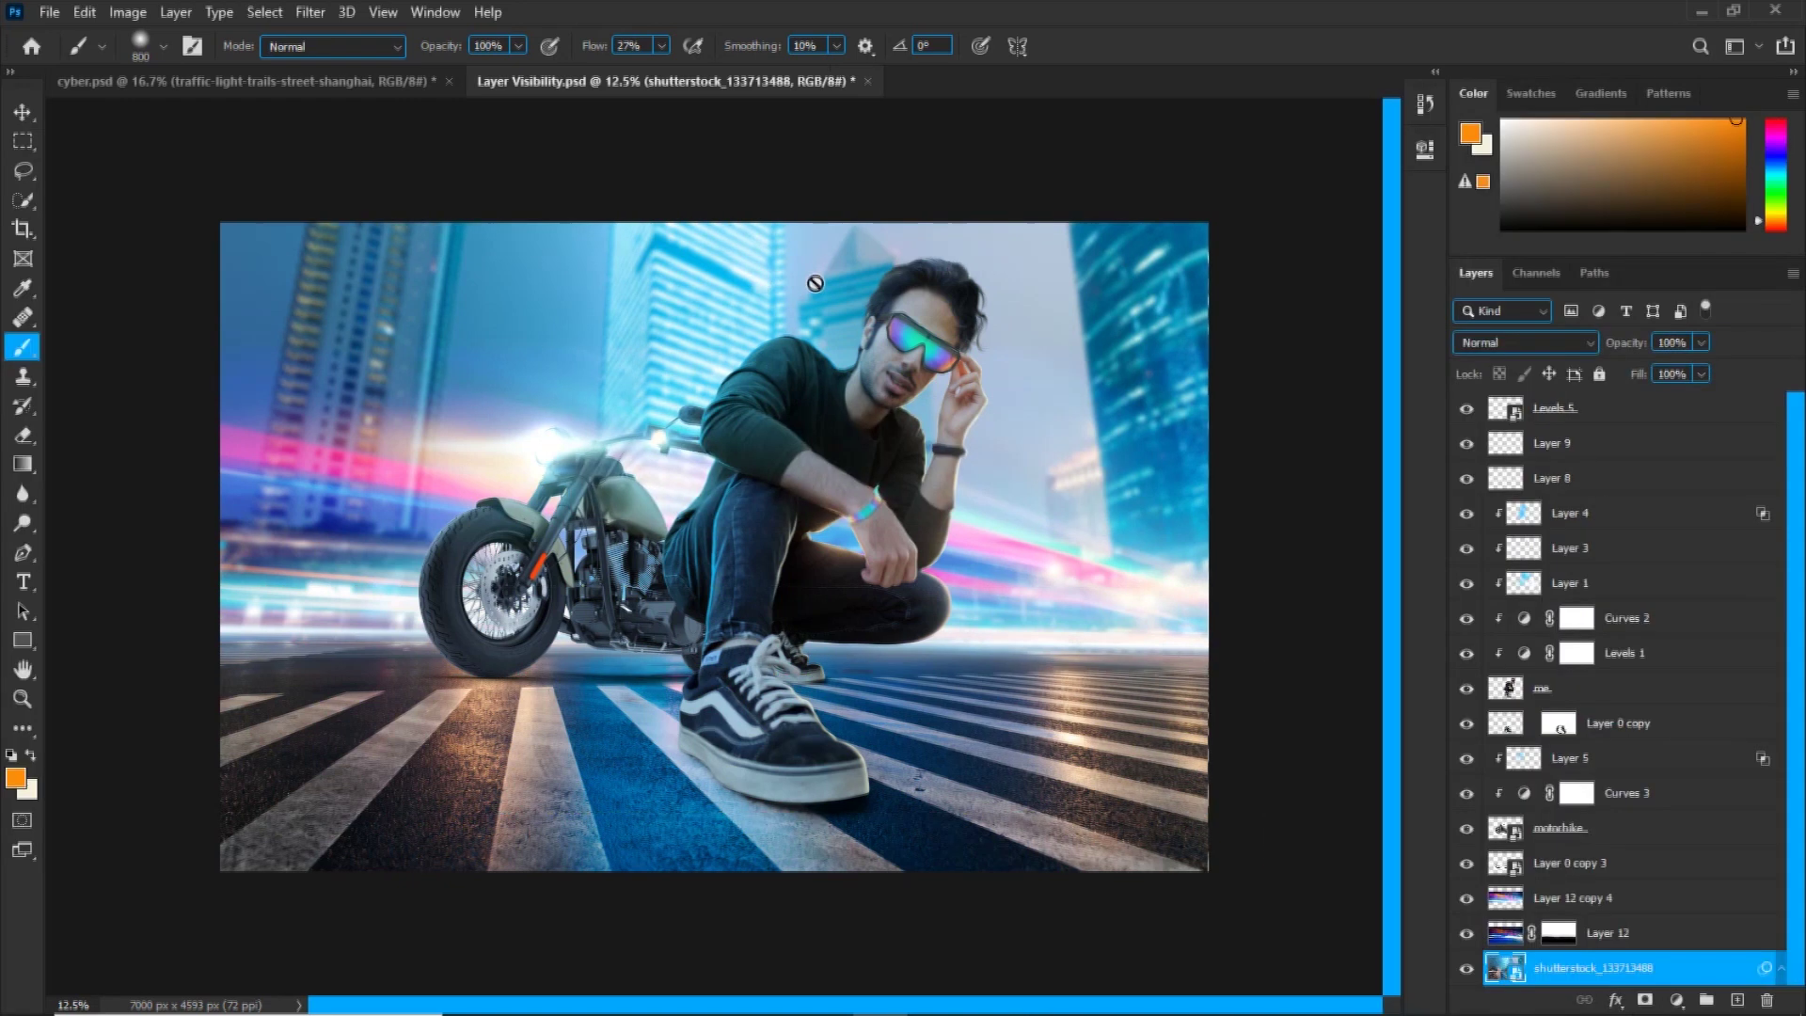
Apply a 15 px Gaussian Blur to the light trails on Layer 12.
click(1551, 933)
click(310, 11)
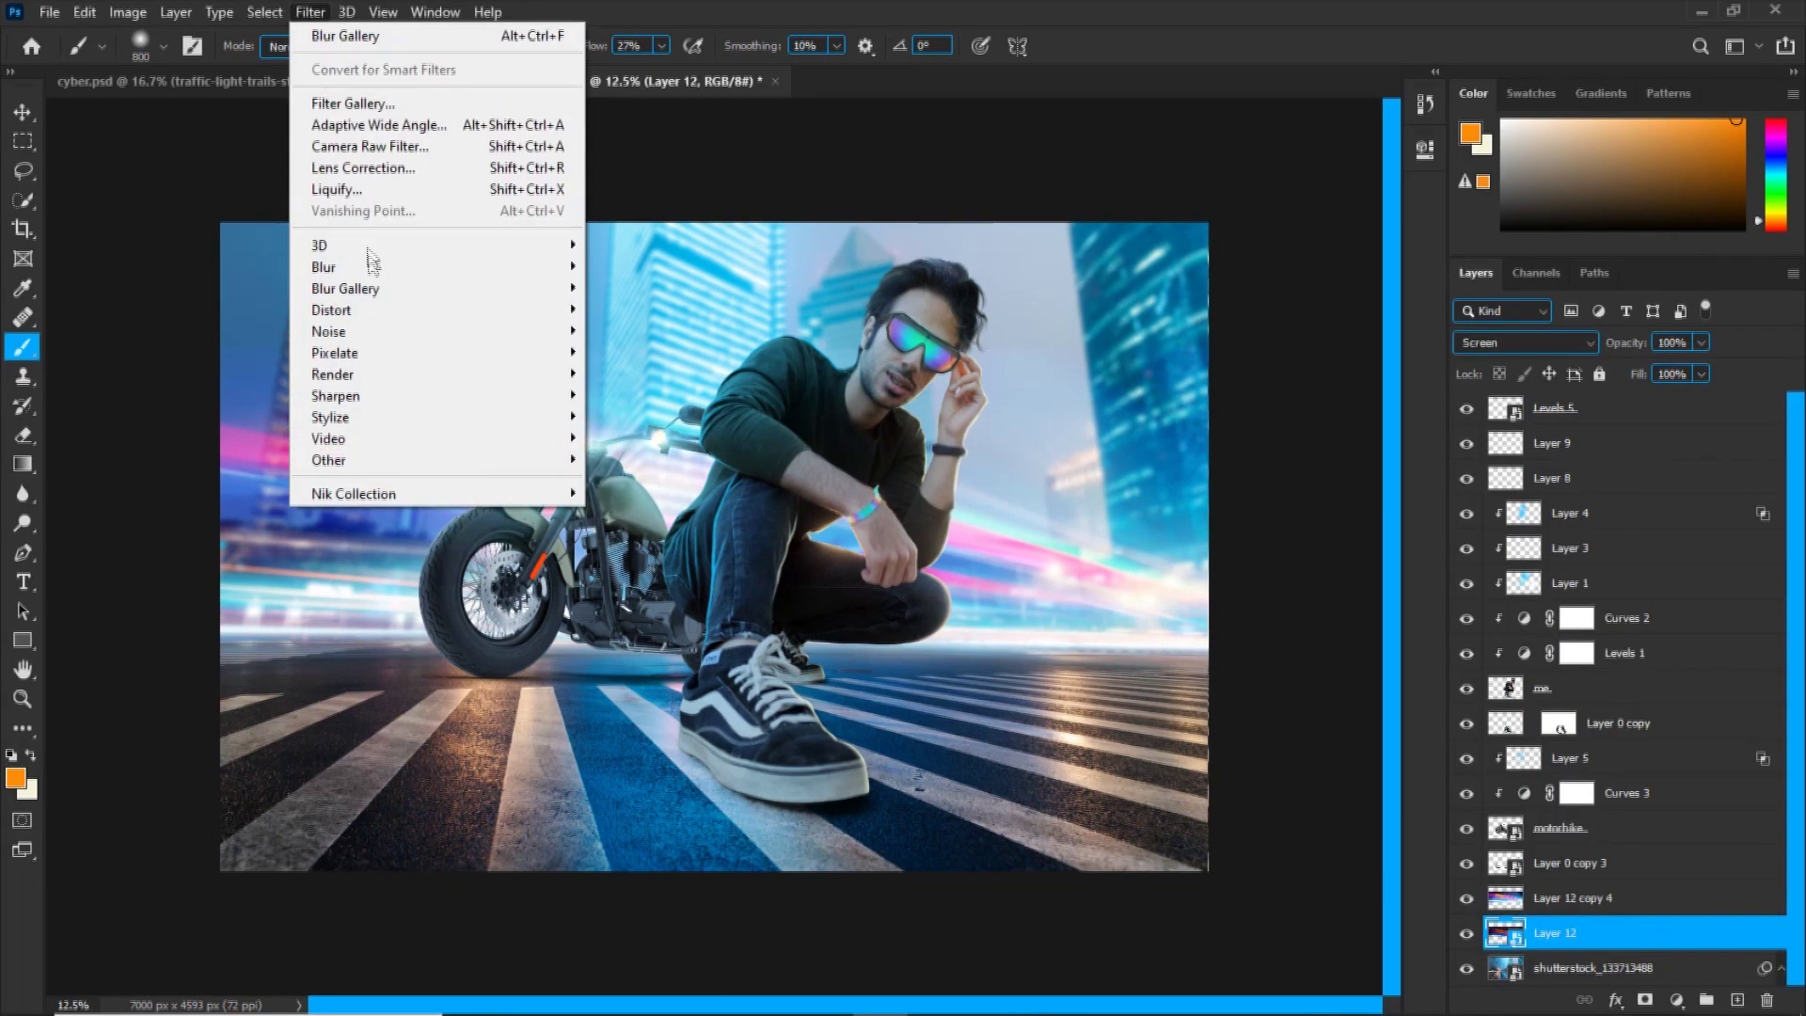
mouse_move(425, 273)
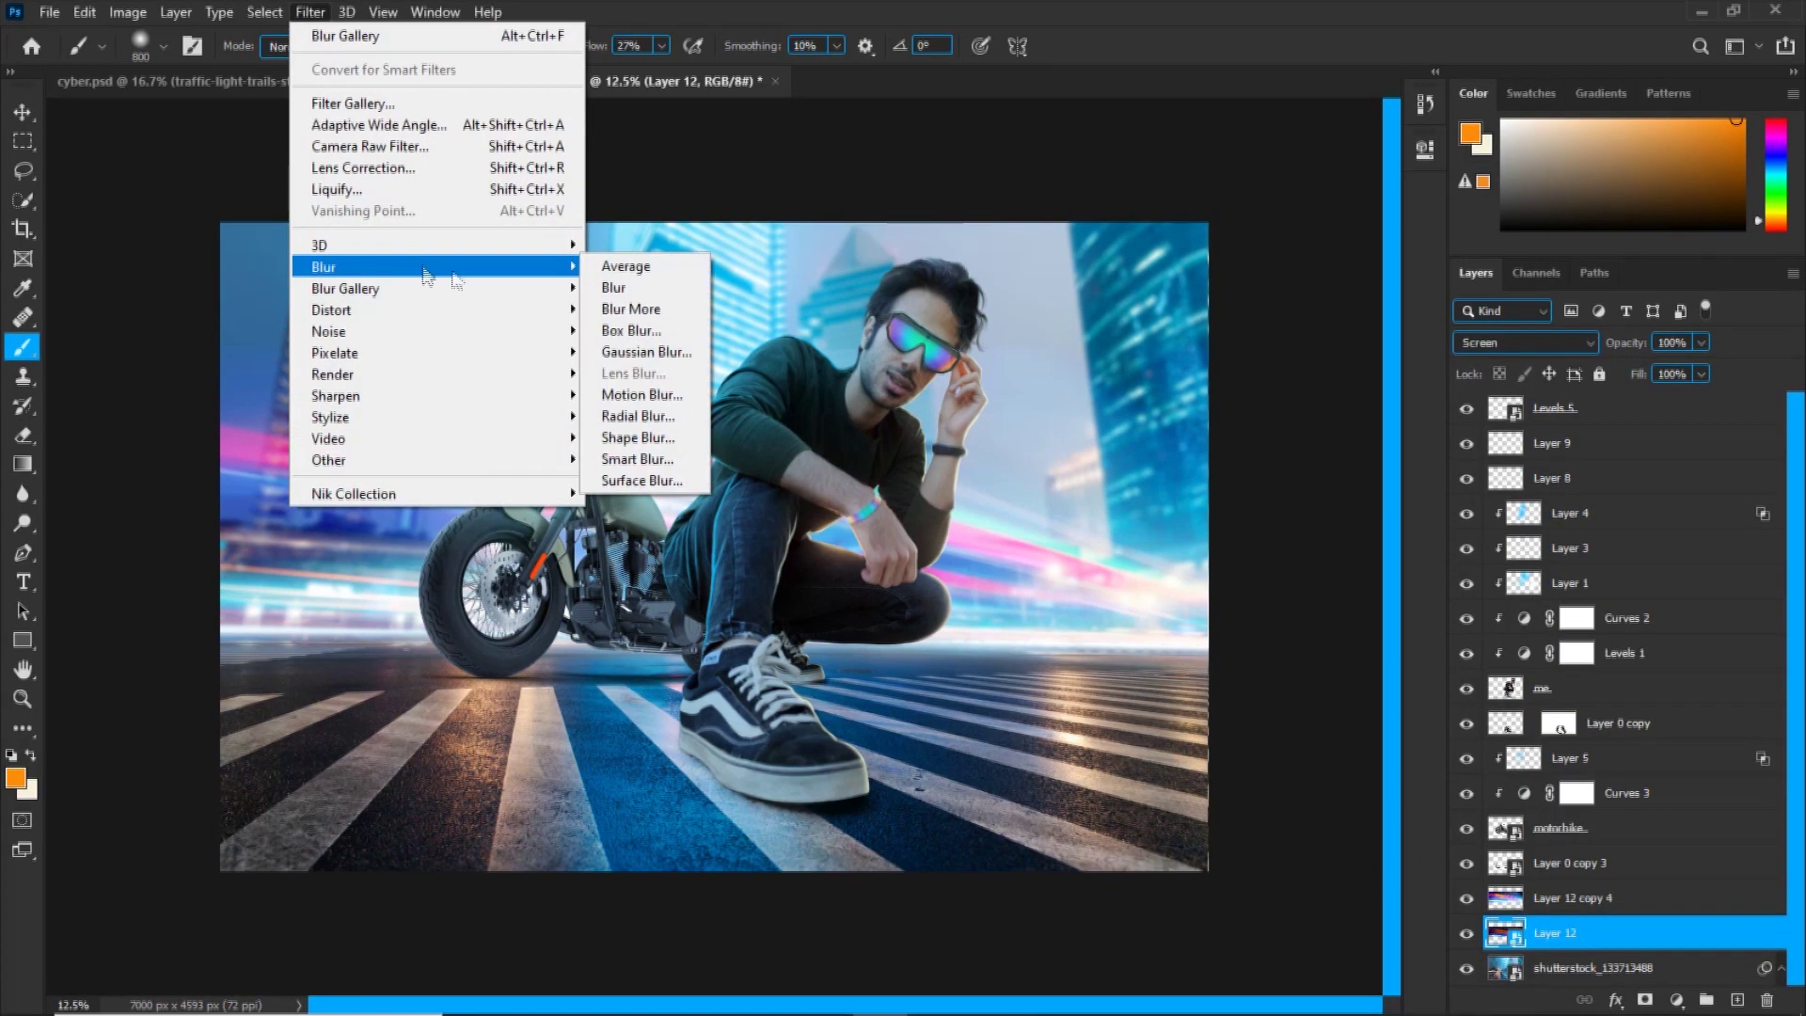
click(646, 354)
click(1320, 522)
text(15)
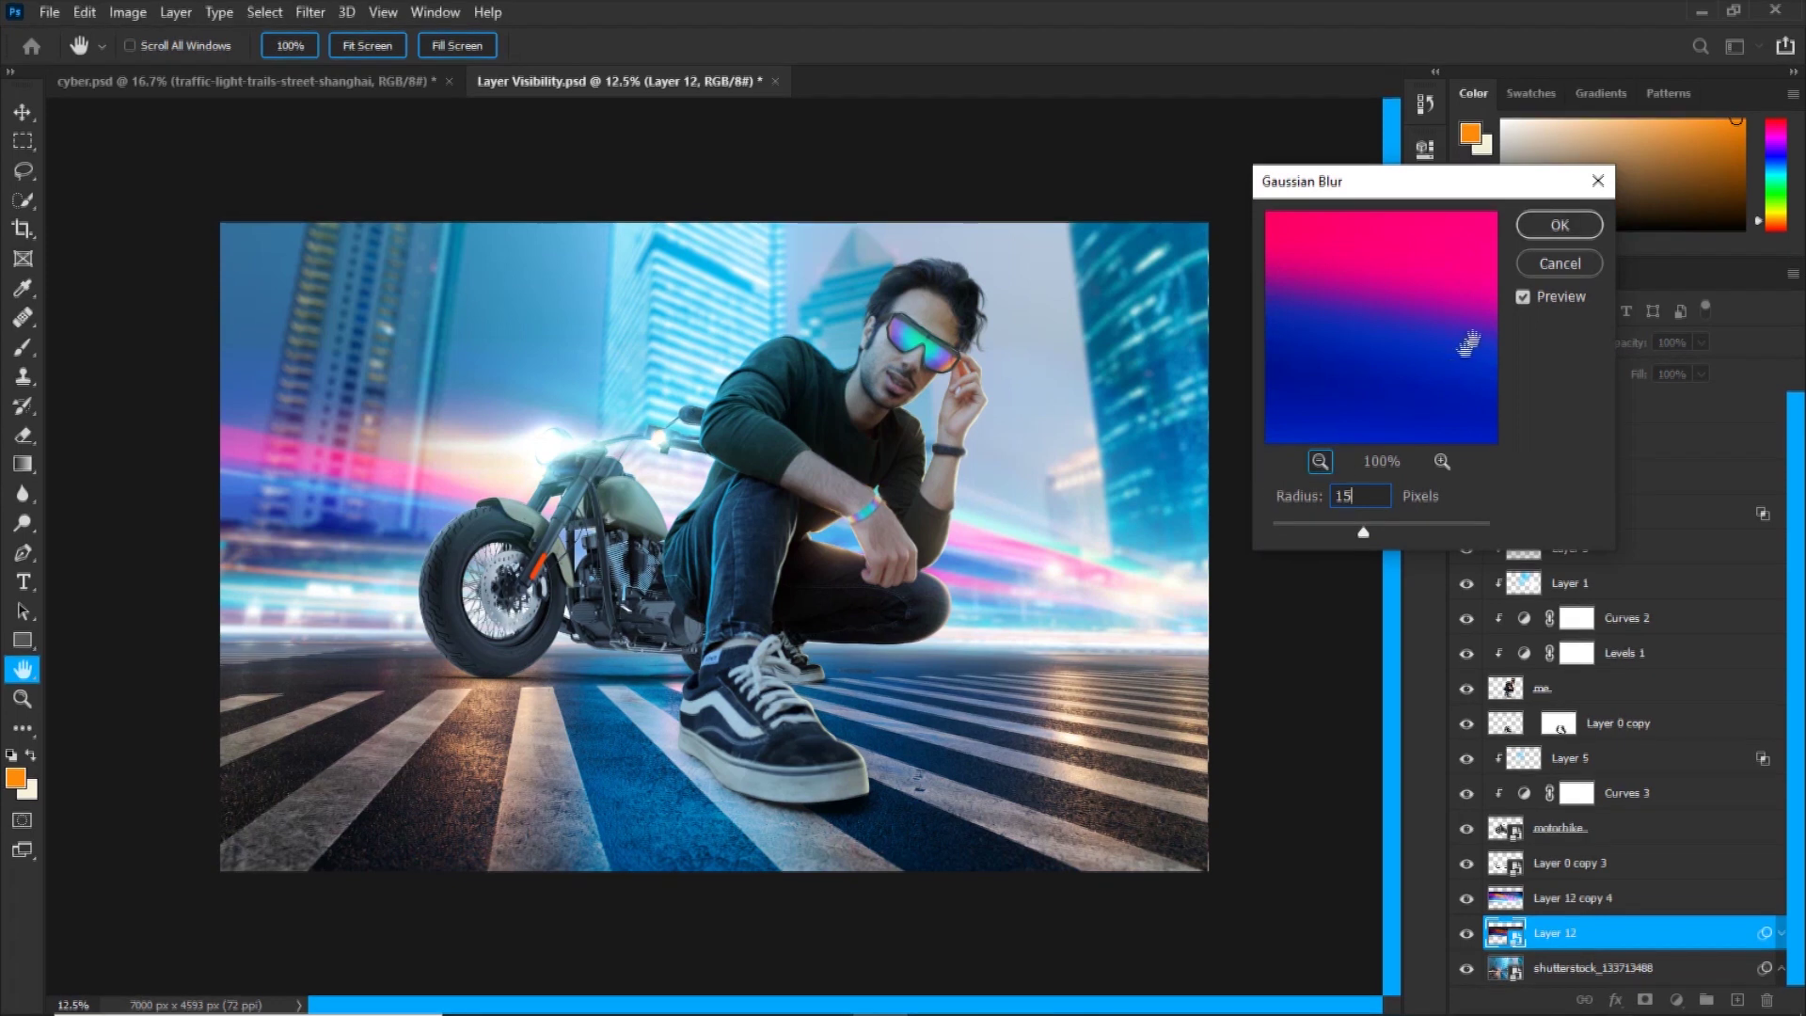
click(1552, 225)
Apply a slight Gaussian Blur to the motorbike layer, with a radius well below 15 px.
click(309, 11)
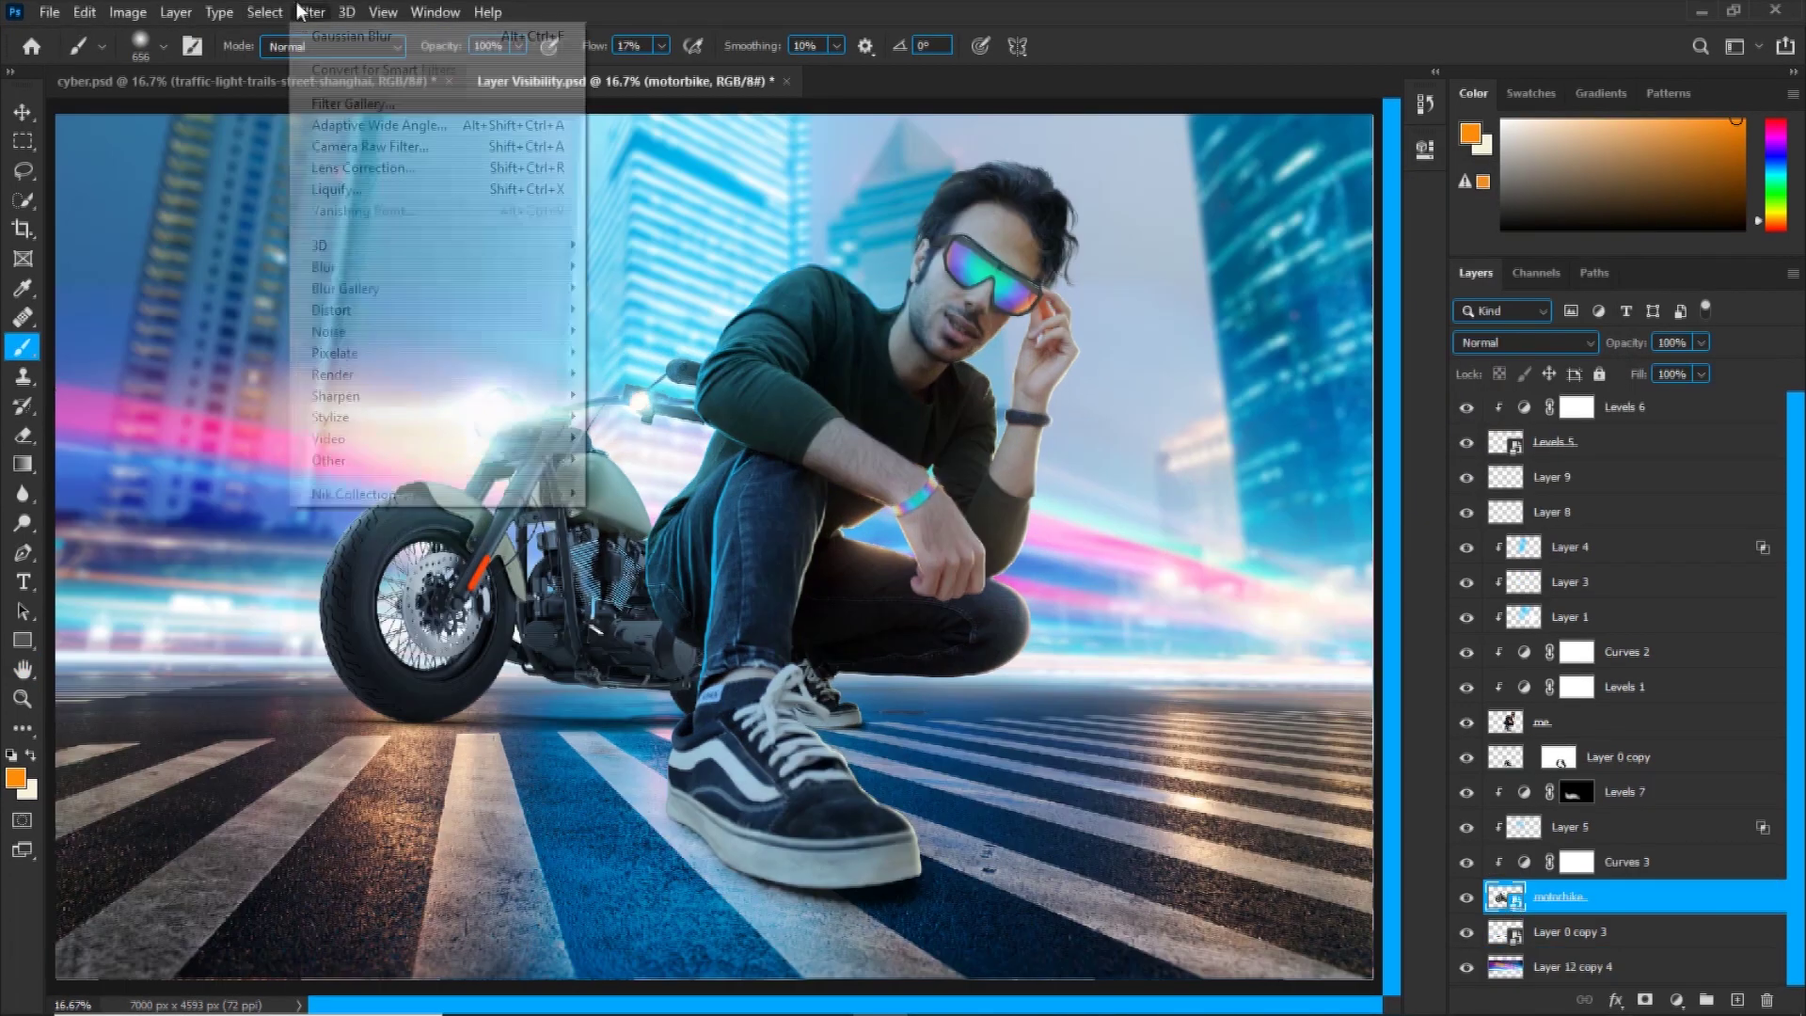
mouse_move(339, 258)
click(625, 350)
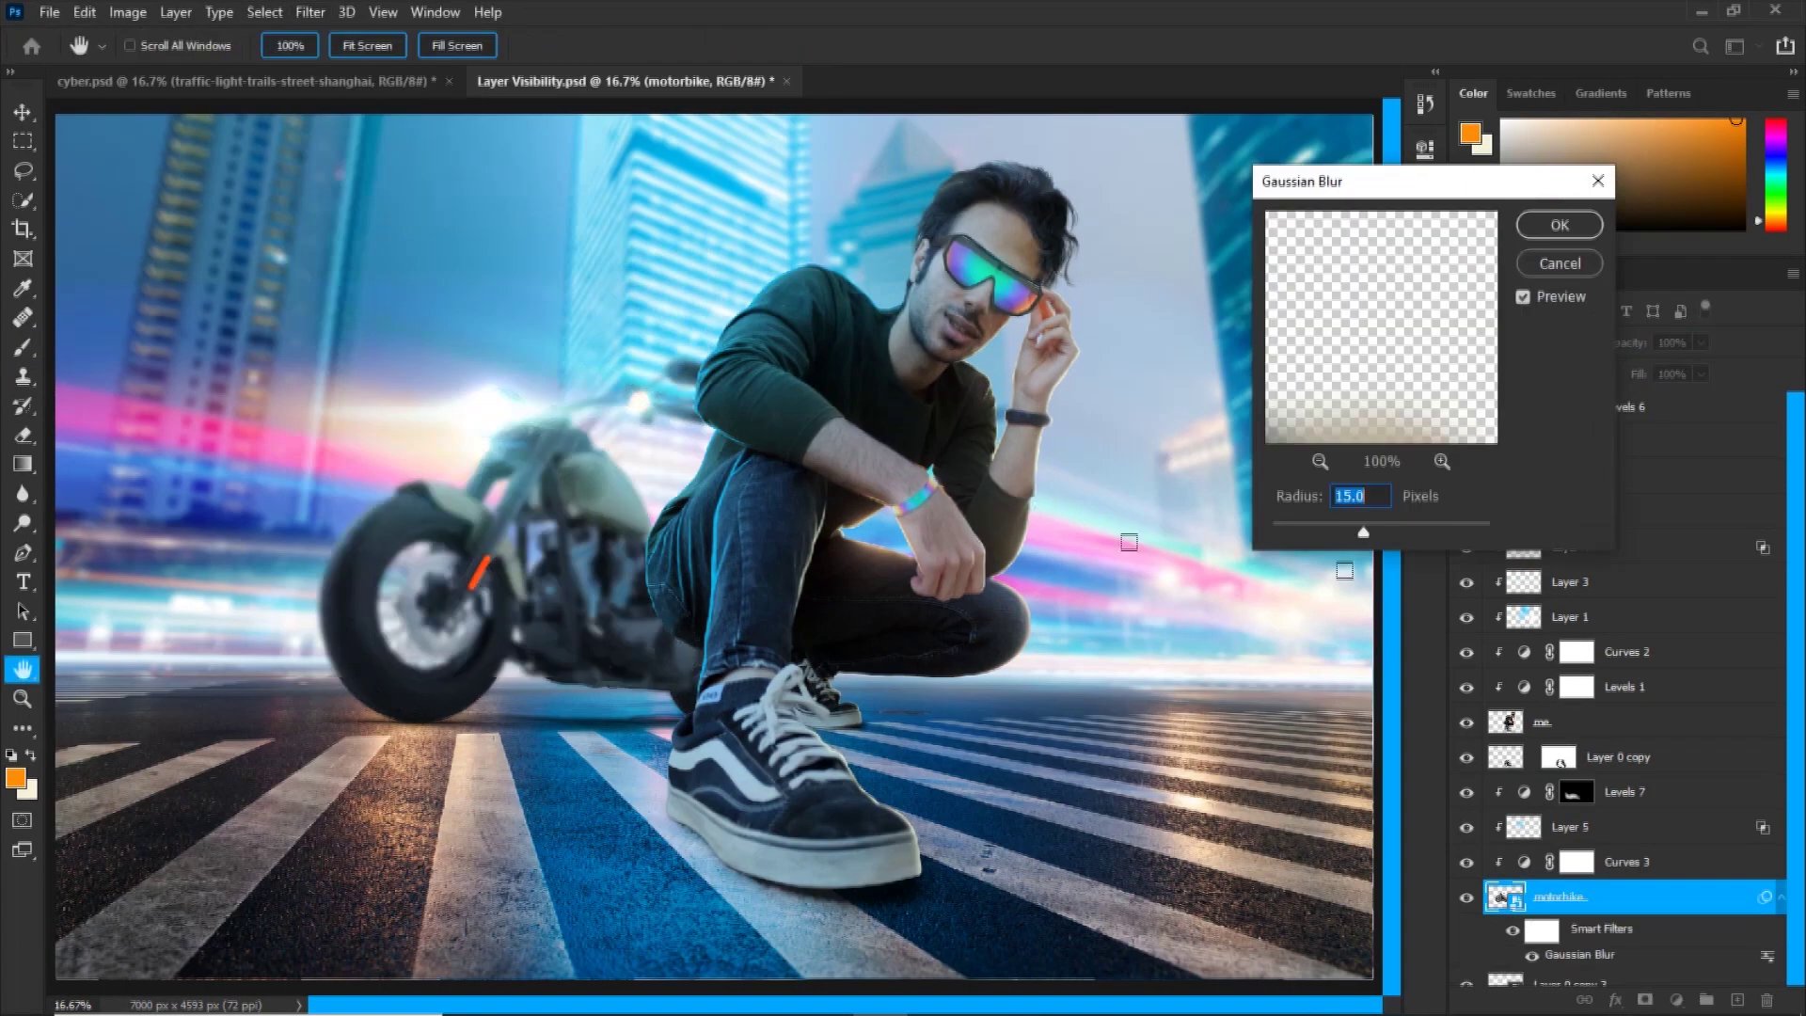
drag(1362, 531, 1318, 530)
click(1545, 227)
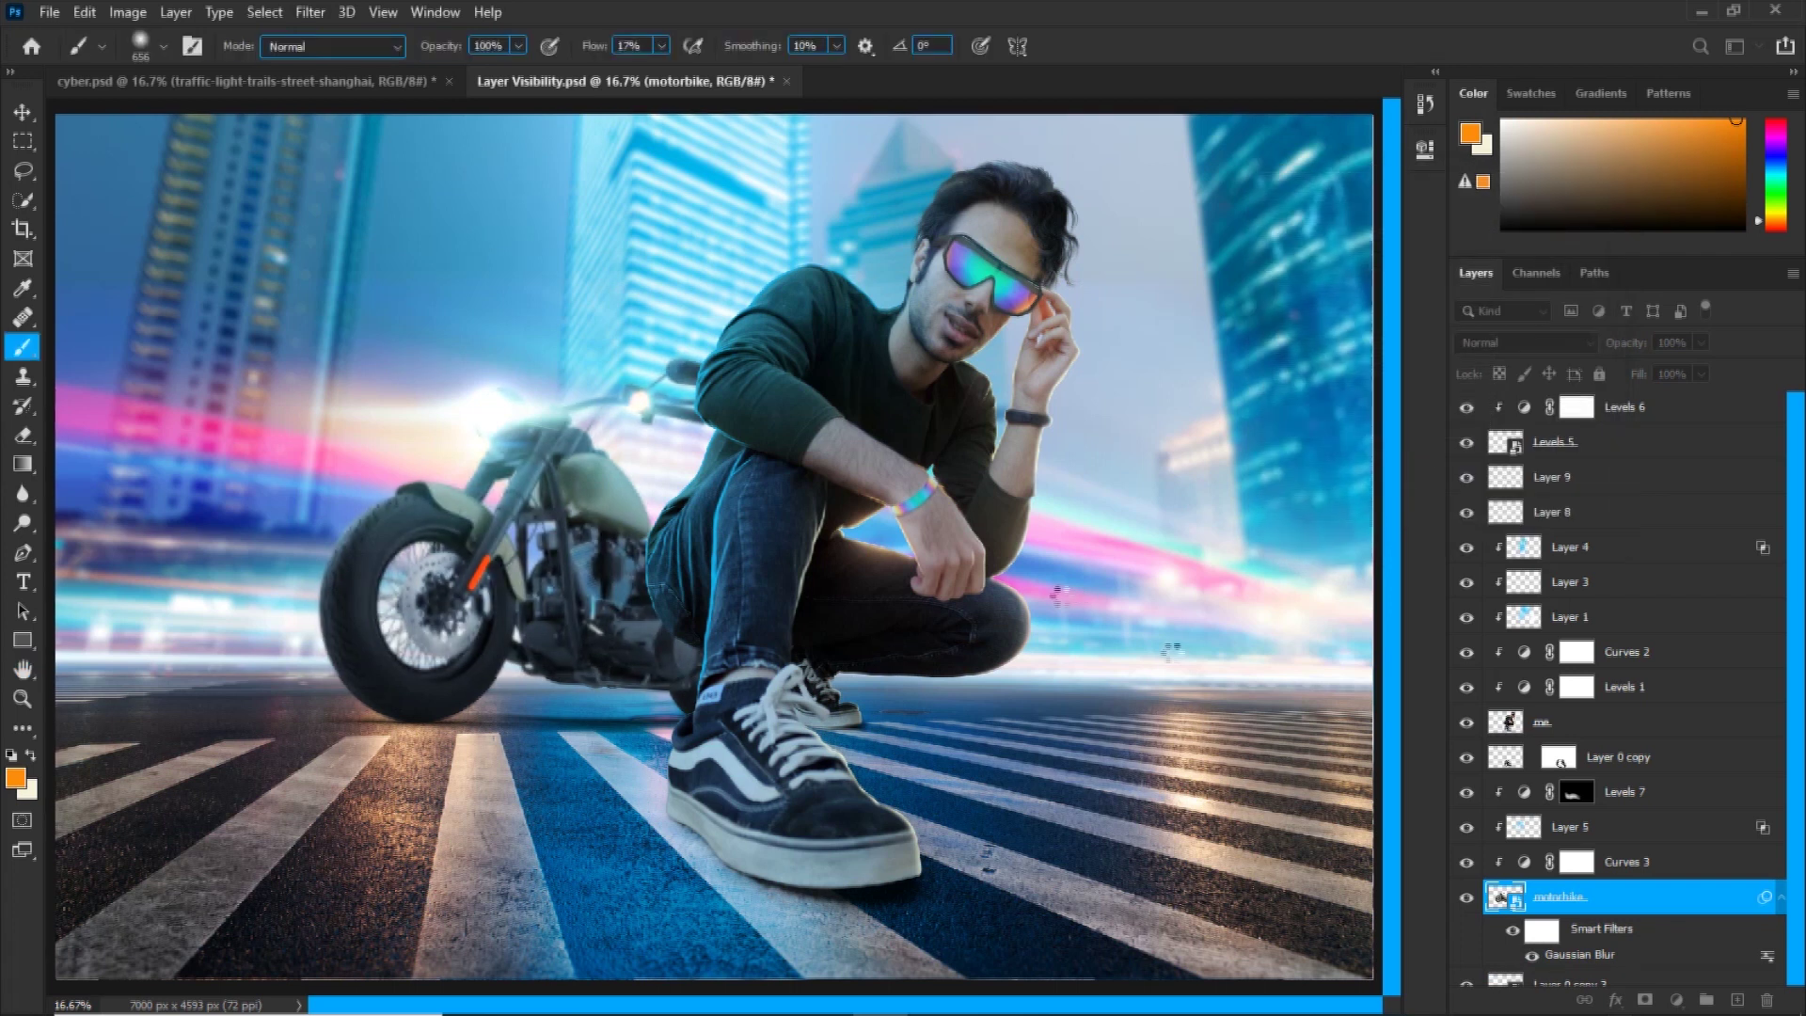
Repeat the motorbike's Gaussian Blur on its shadow layer, Layer 0 copy 3.
scroll(1554, 889, down, 1)
click(1557, 884)
click(309, 13)
click(348, 36)
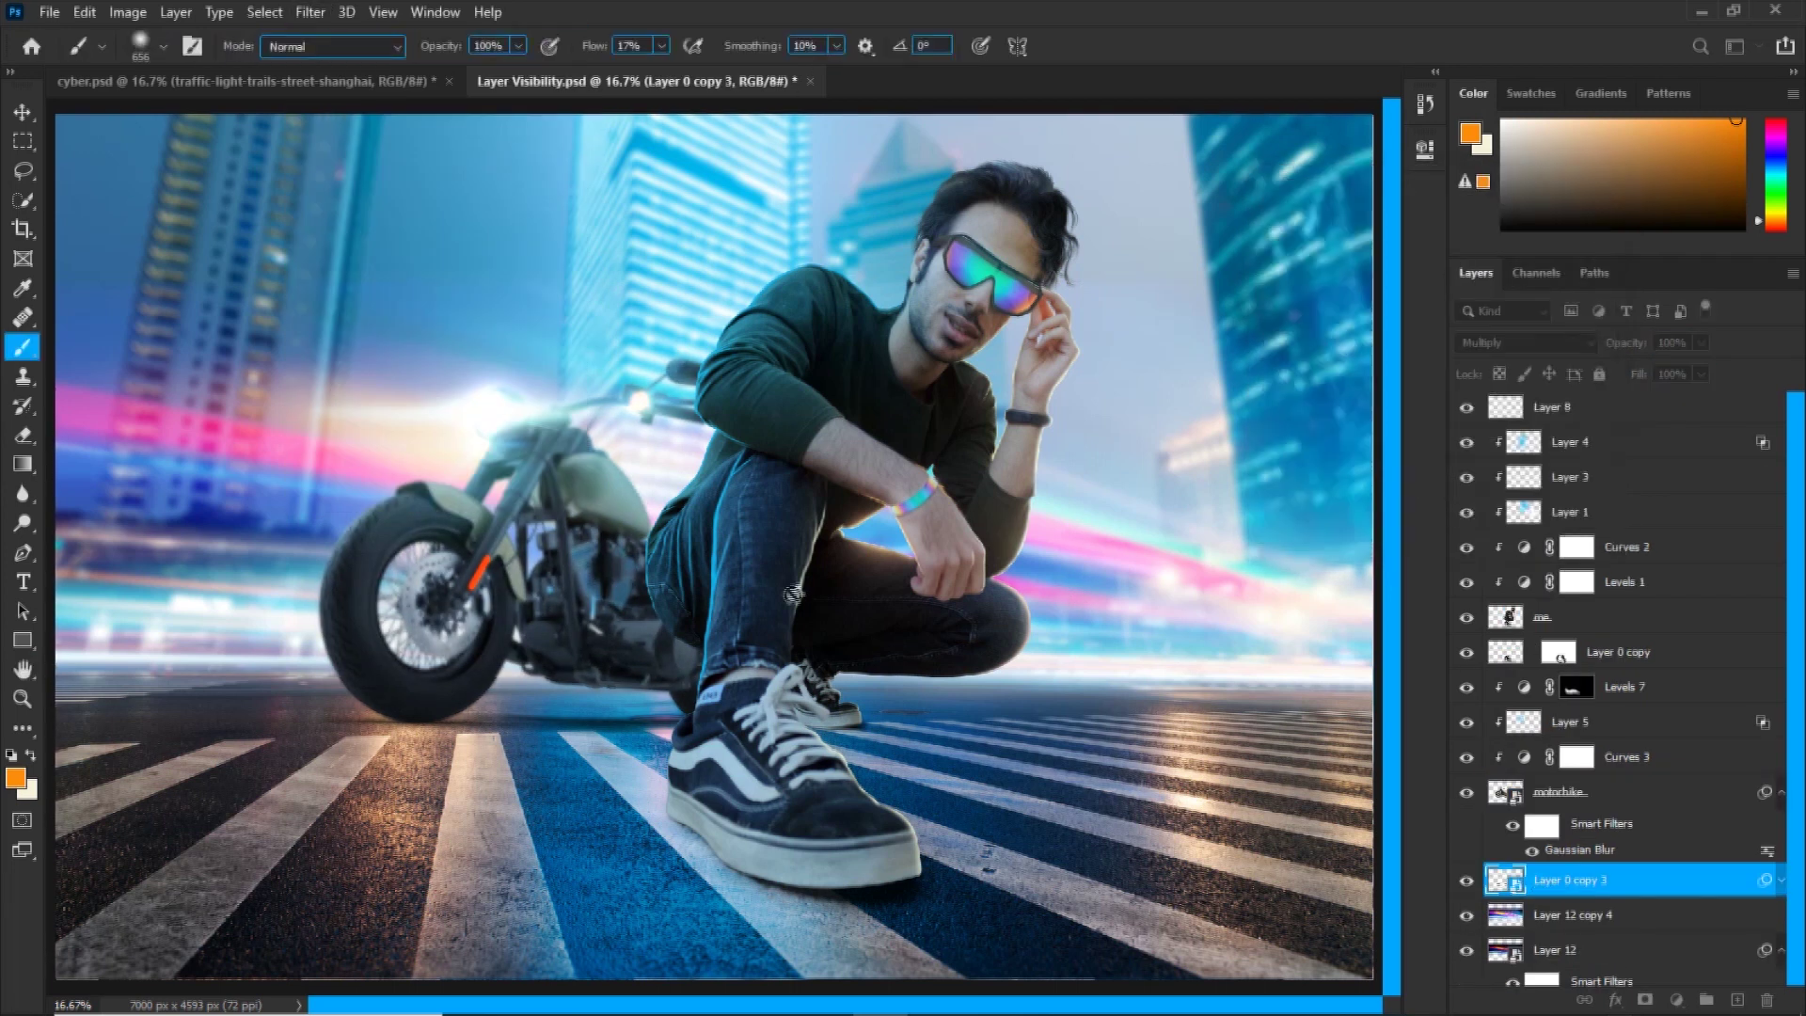
Paint a sampled pink glow over the motorbike's front end on a new Screen layer above the lens flare layers.
click(1737, 1000)
click(1491, 343)
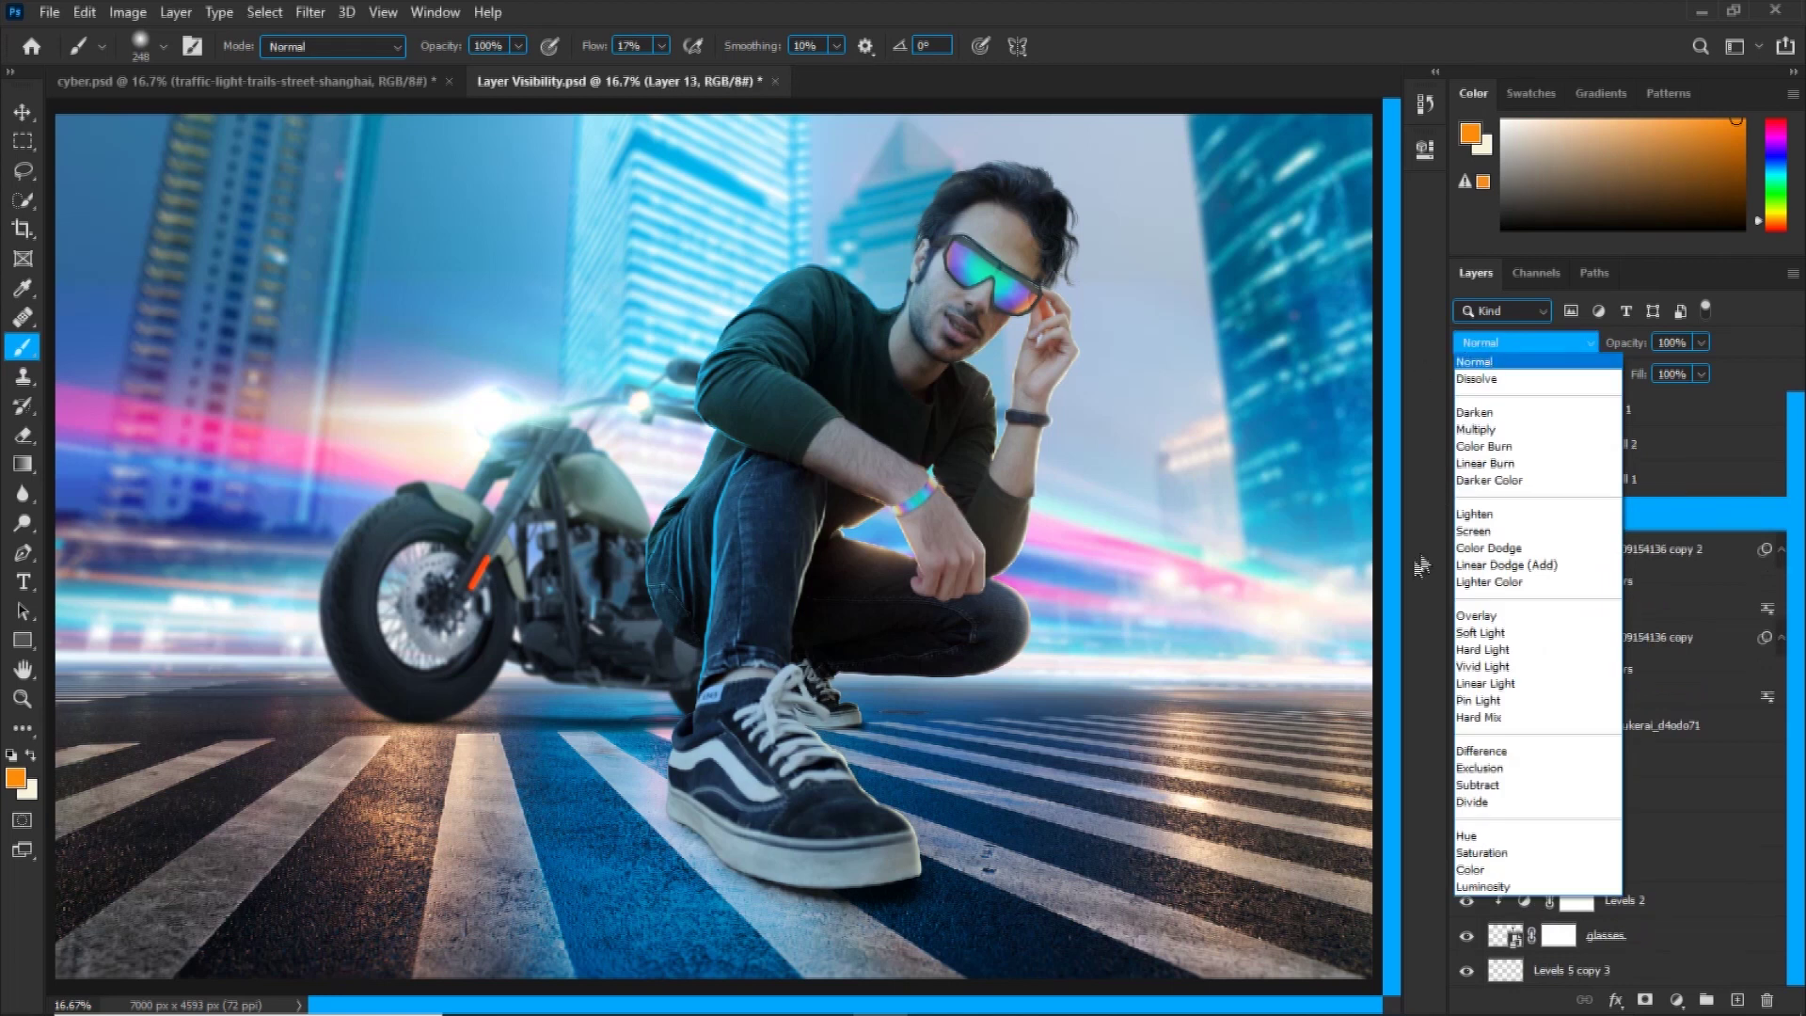
click(1473, 532)
drag(312, 452, 404, 476)
alt+click(380, 476)
click(1467, 344)
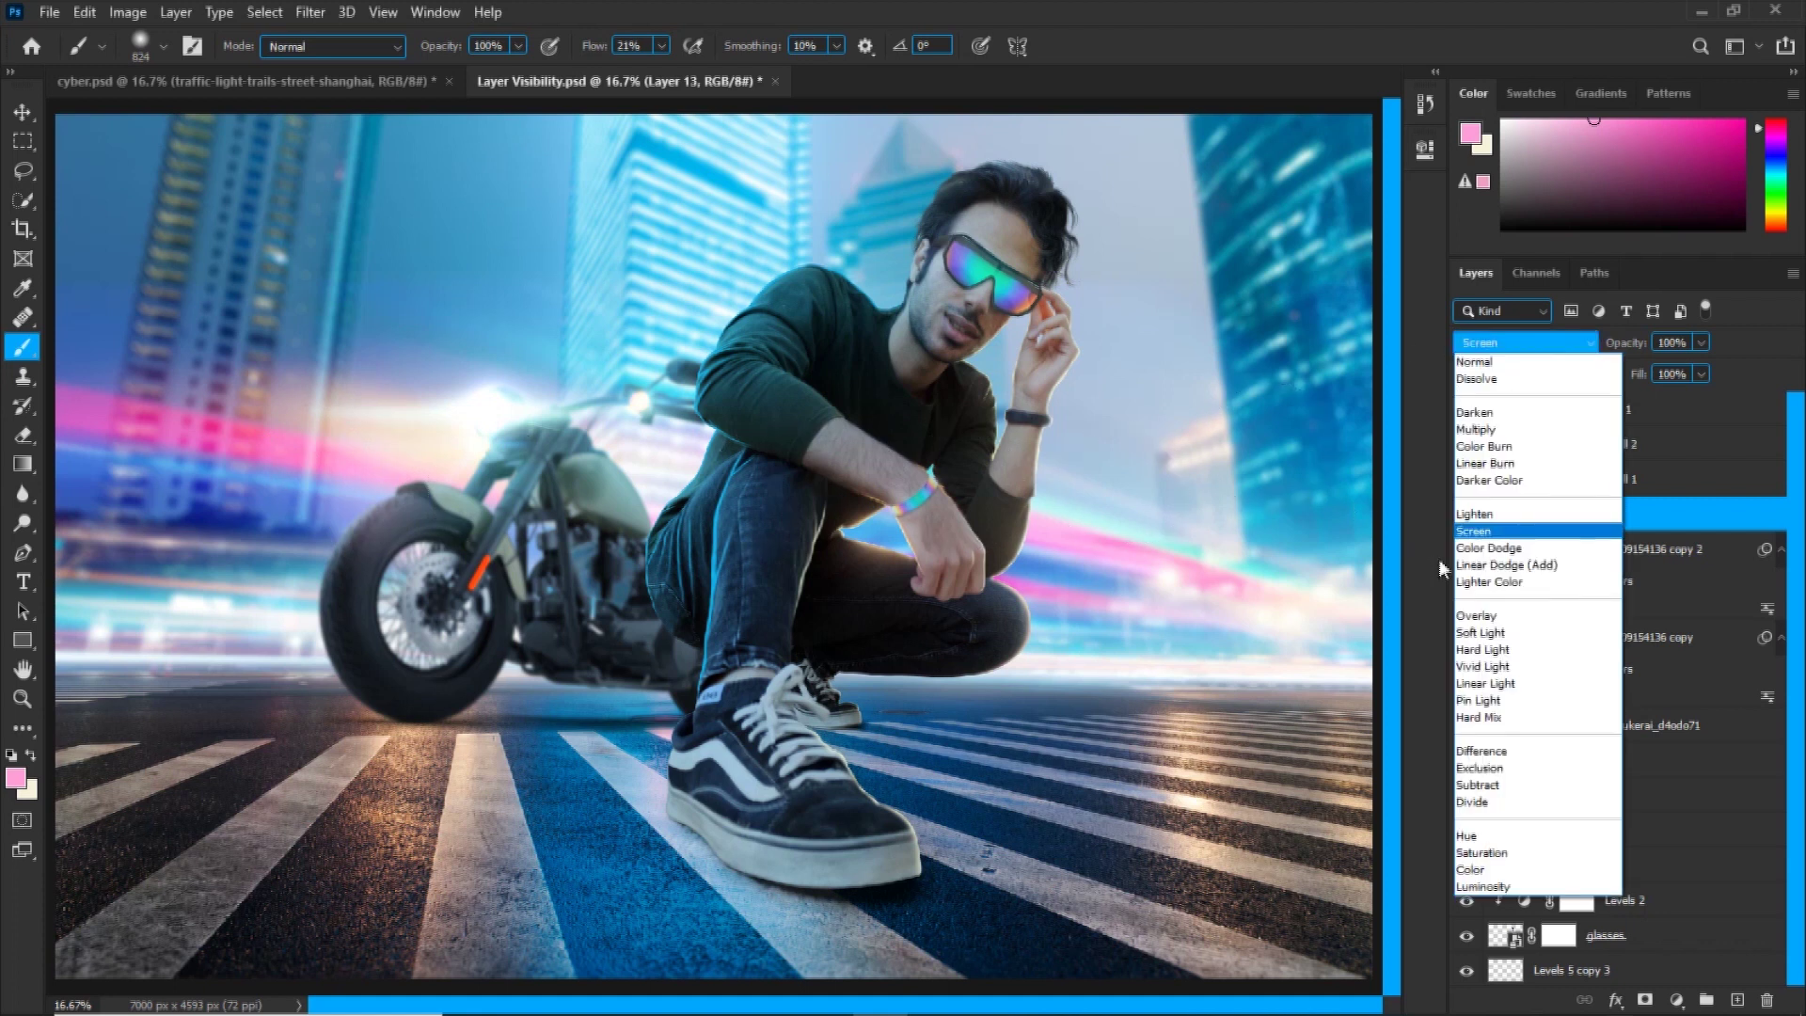
click(1463, 533)
drag(331, 444, 359, 444)
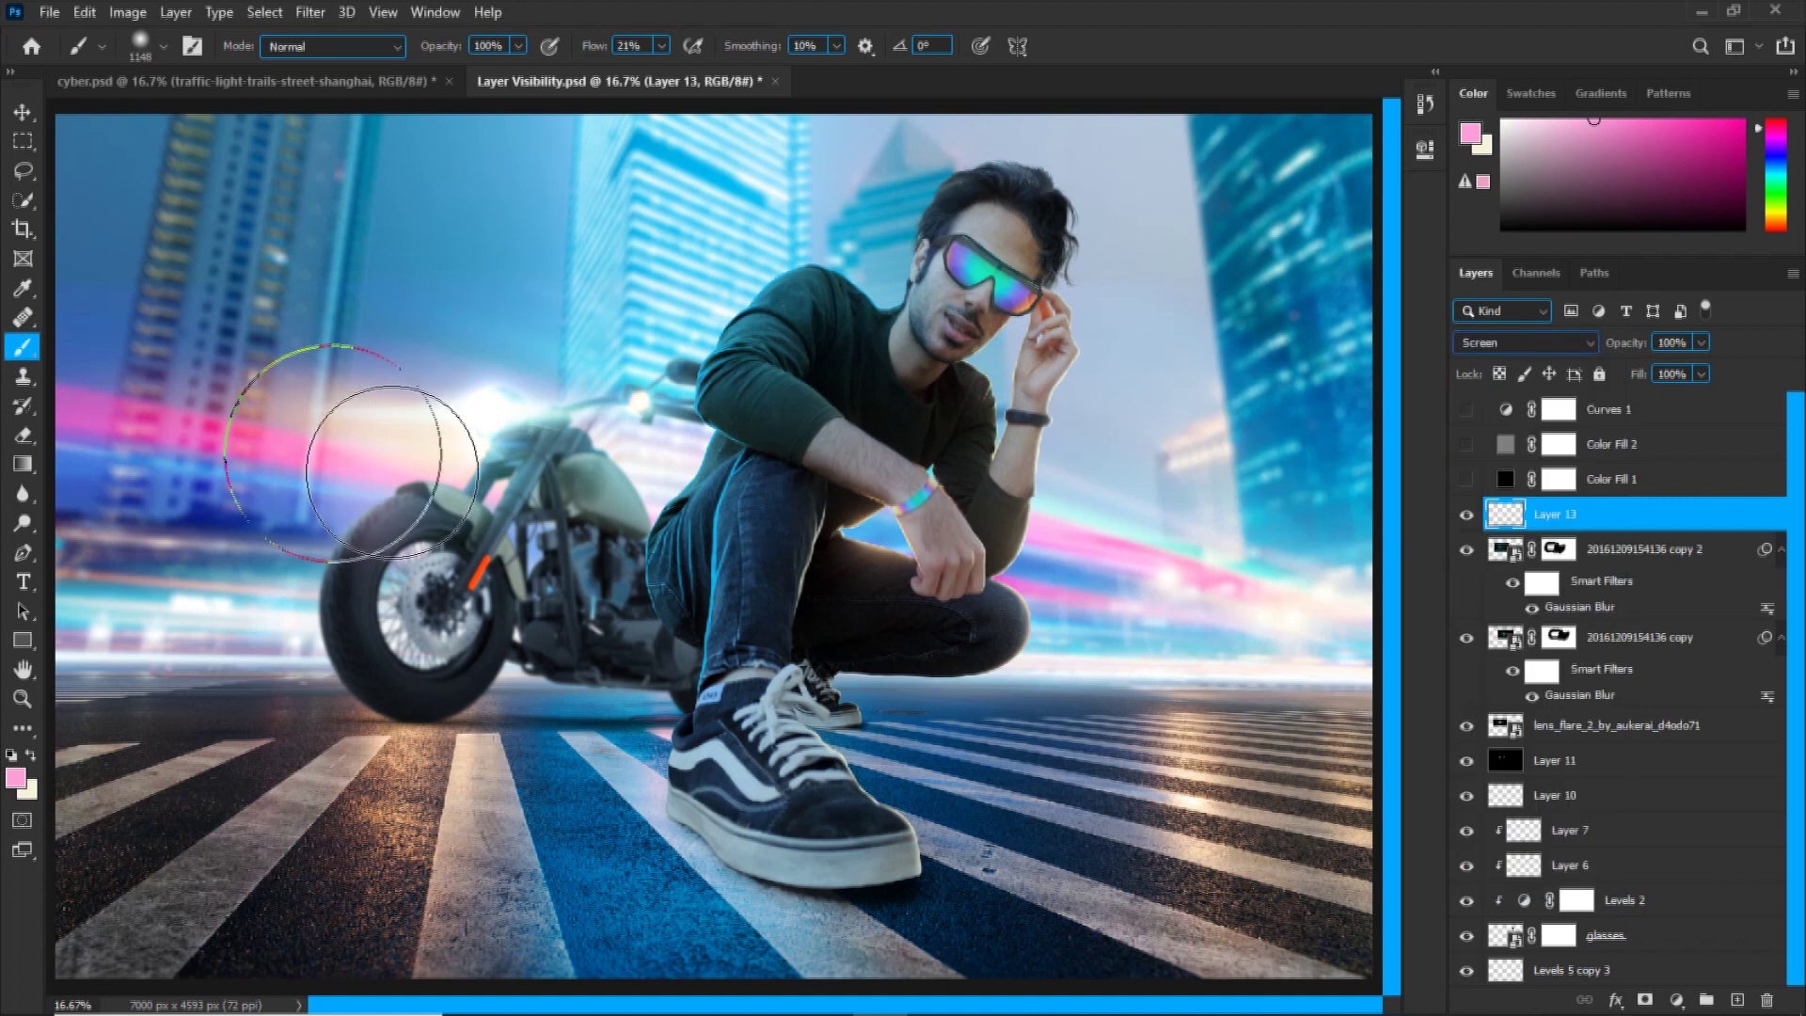
Paint soft glows in sampled blue, warm and near-white light colors around the motorbike's front wheel and headlight on Layer 13.
alt+click(323, 504)
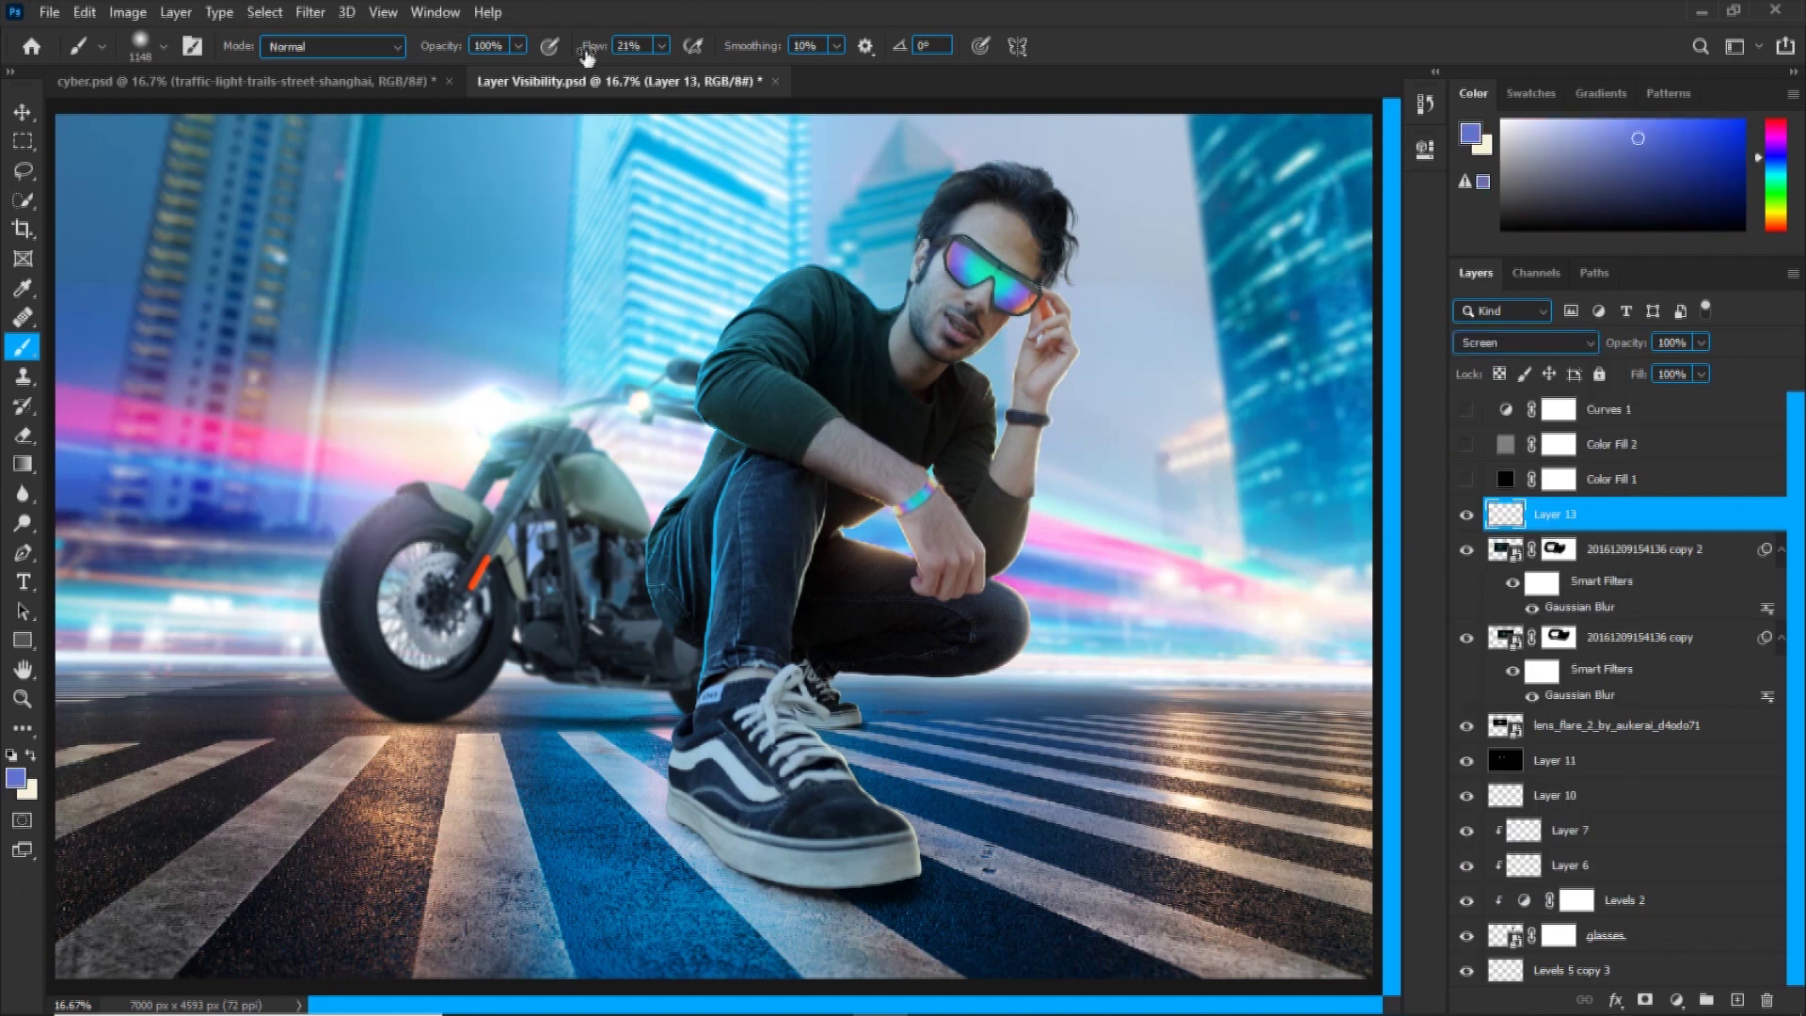
alt+click(317, 571)
drag(428, 601, 403, 602)
alt+click(367, 463)
drag(367, 463, 458, 453)
alt+click(455, 440)
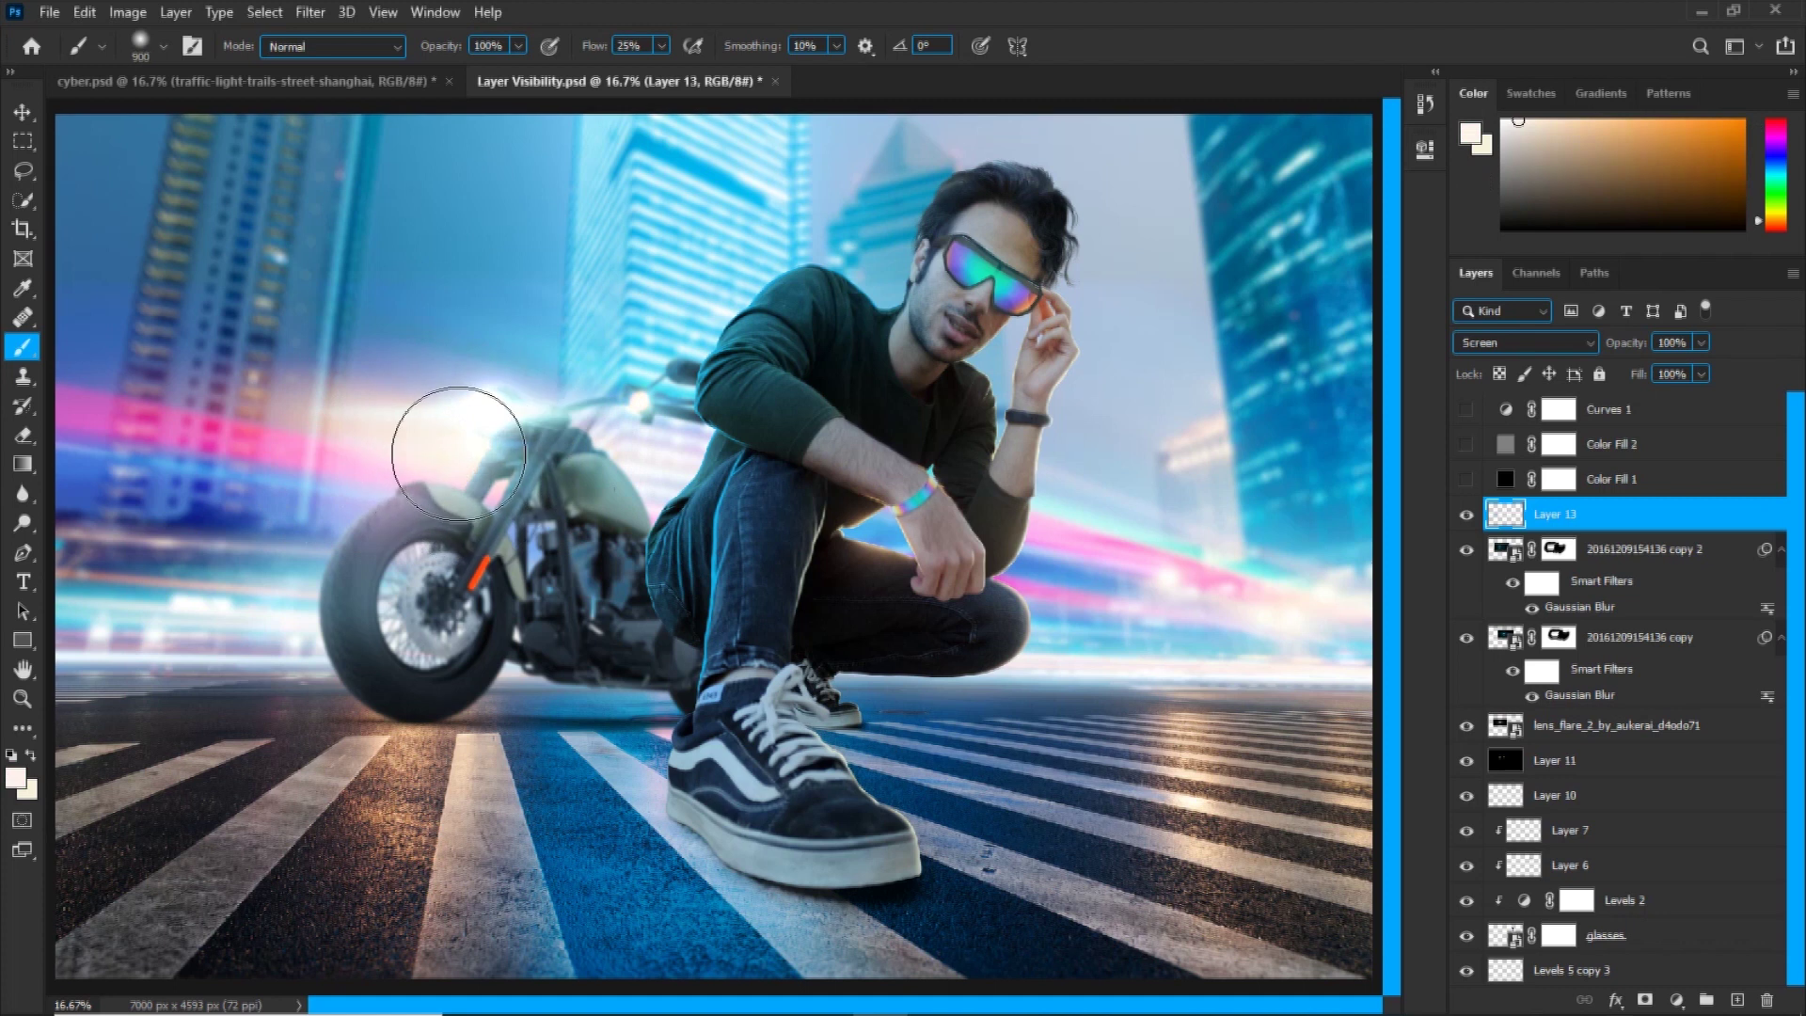
alt+click(653, 479)
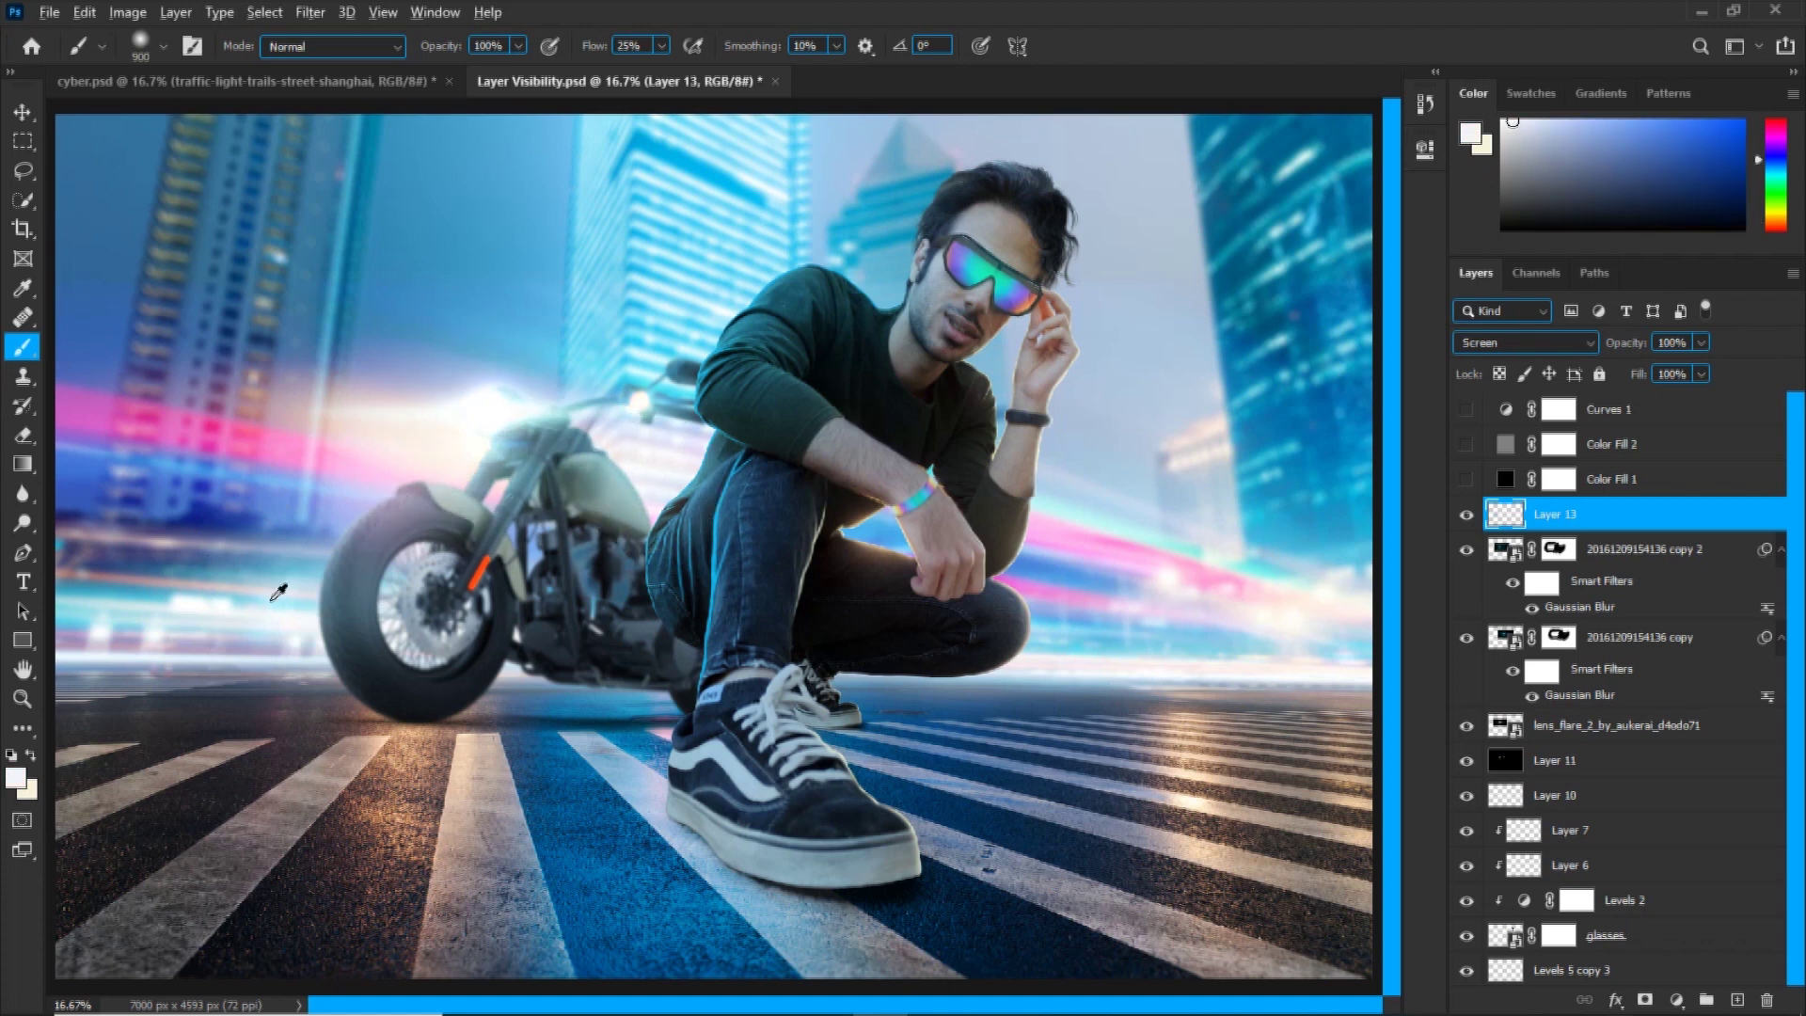
drag(273, 602, 310, 602)
Add sampled pink and pale glows around the man's knee and raised arm where the light trails pass behind him.
alt+click(1040, 584)
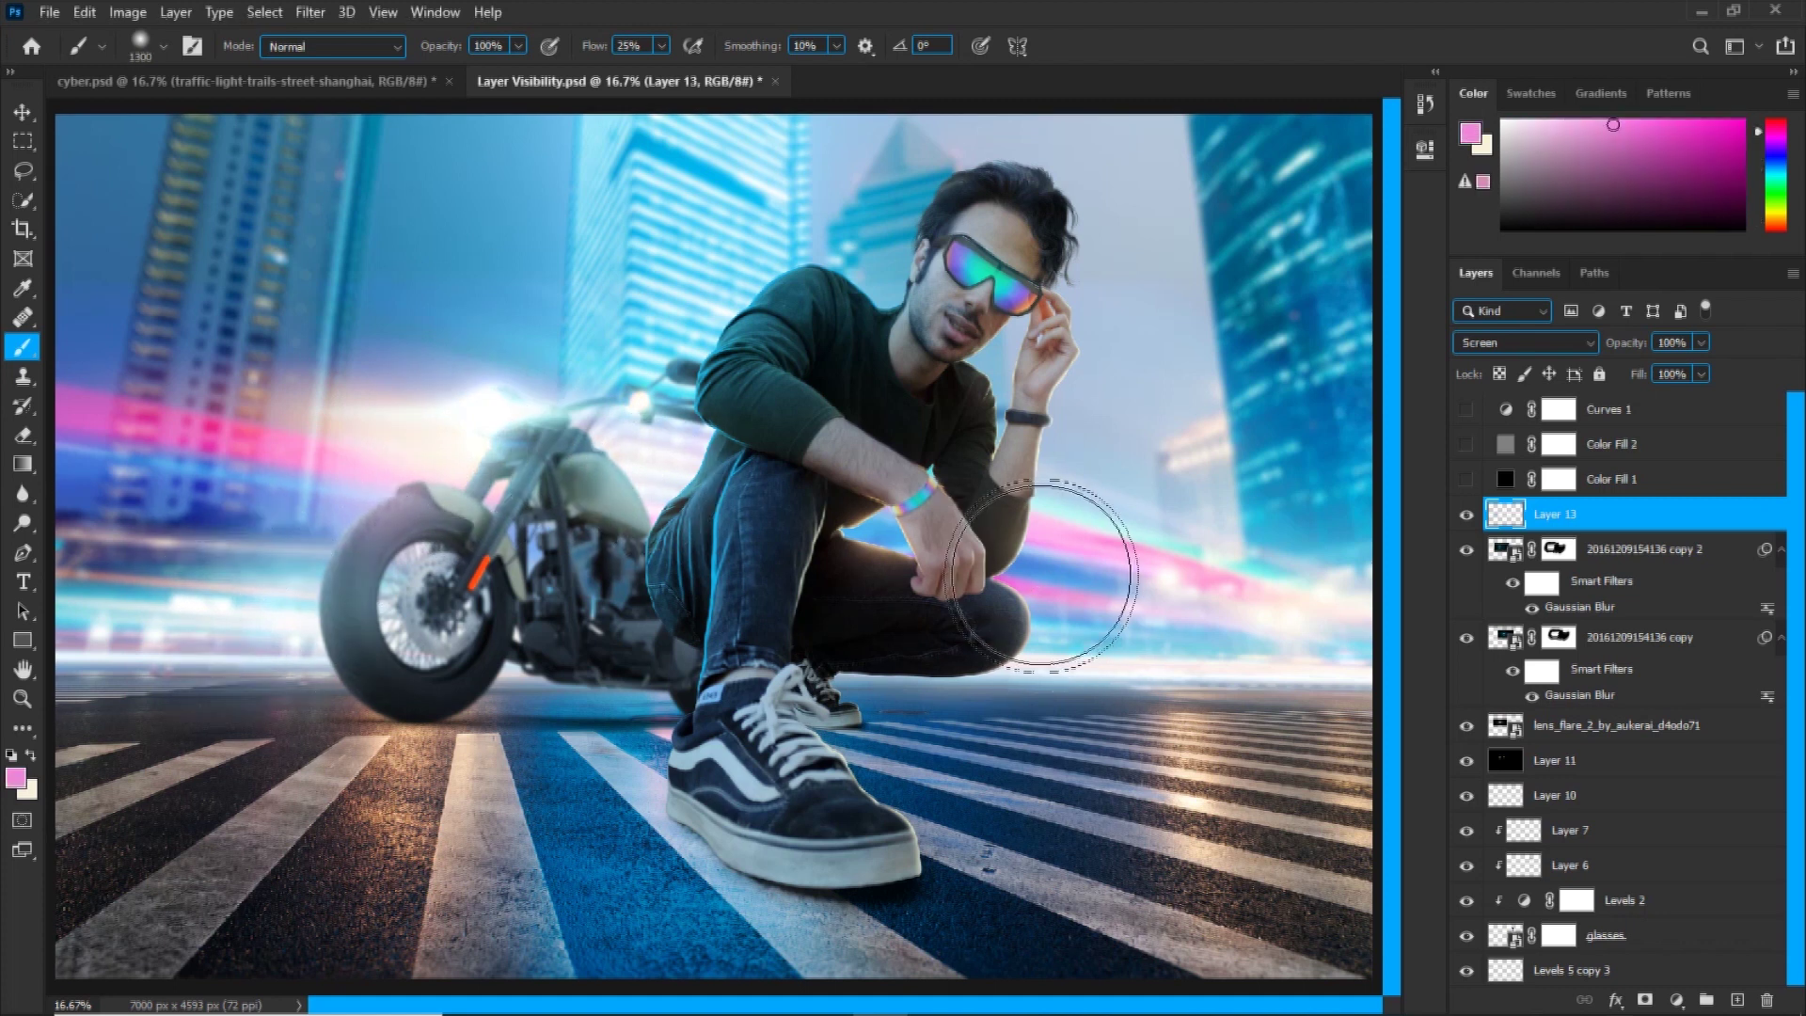
key(bracketleft)
key(bracketleft)
alt+click(1073, 509)
alt+click(1070, 499)
drag(1056, 433, 987, 398)
alt+click(877, 532)
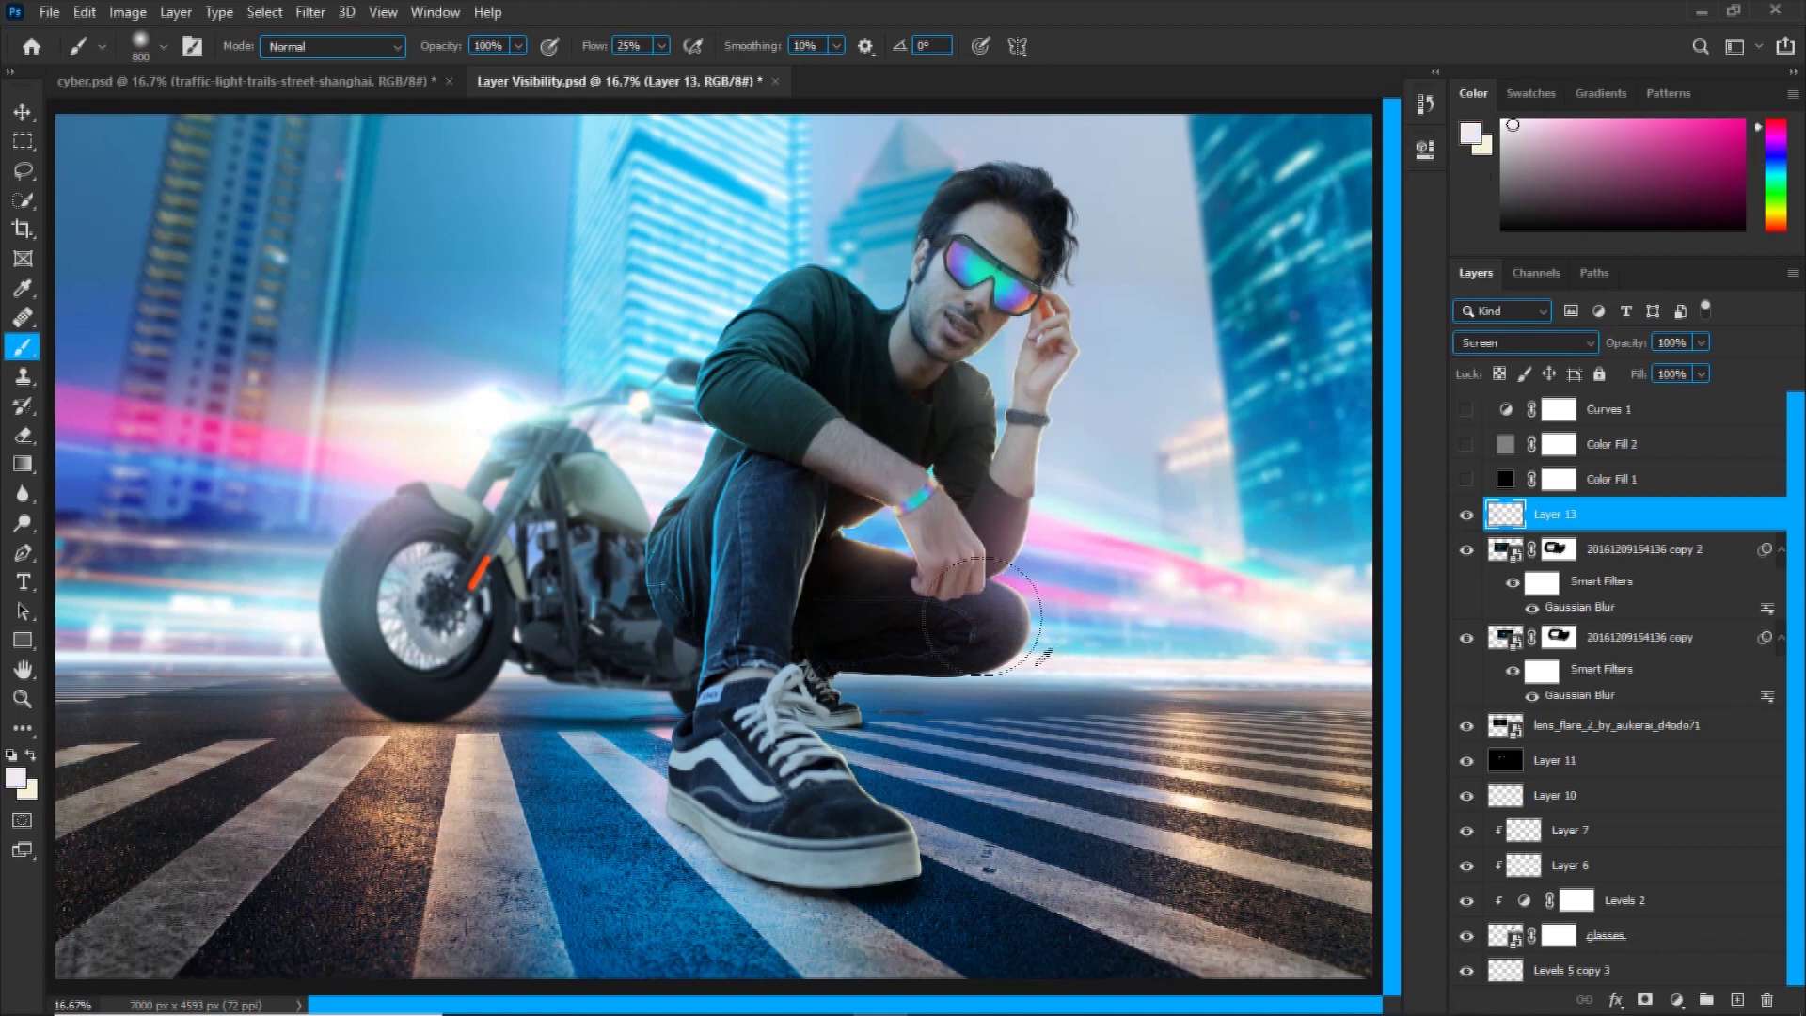
click(869, 544)
Paint a large sampled pink glow beside the motorbike with a brush of about 1600 px, comparing Layer 13 on and off.
alt+click(887, 281)
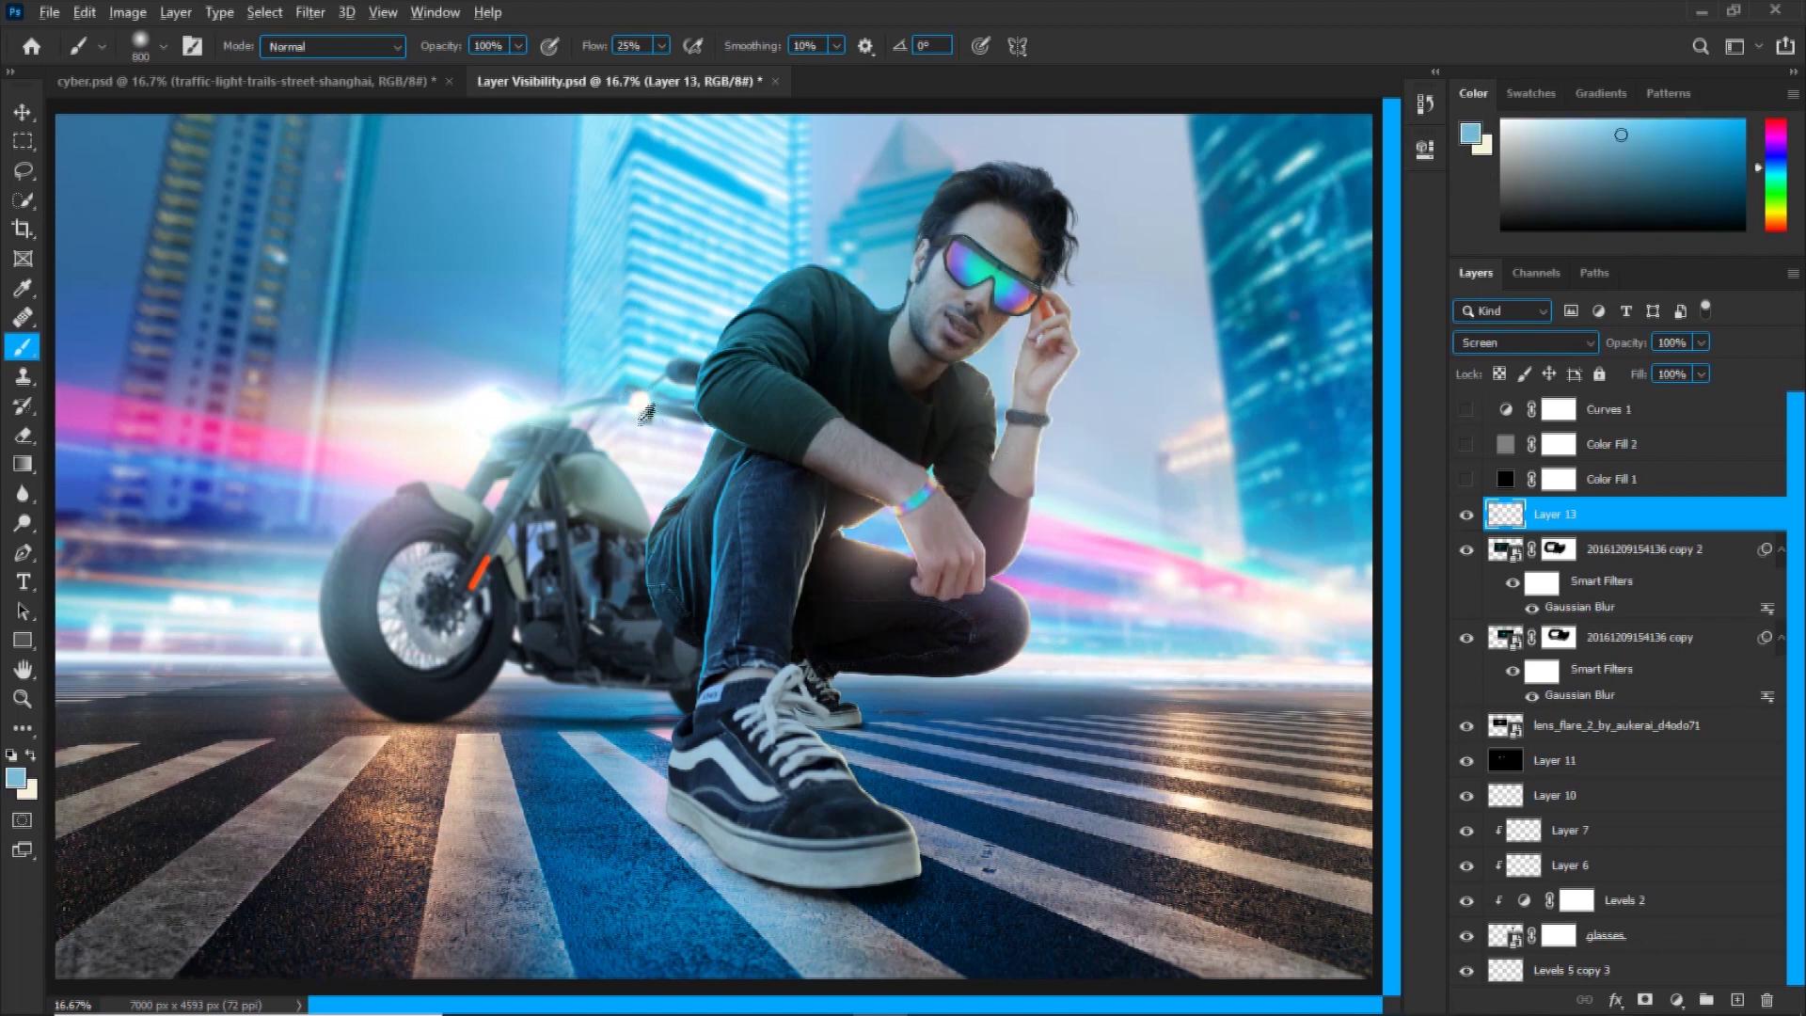
alt+click(645, 406)
key(bracketright)
key(bracketright)
key(bracketright)
key(bracketright)
key(bracketright)
key(bracketright)
key(bracketright)
click(1465, 516)
click(1465, 515)
click(1466, 515)
click(1465, 516)
key(bracketleft)
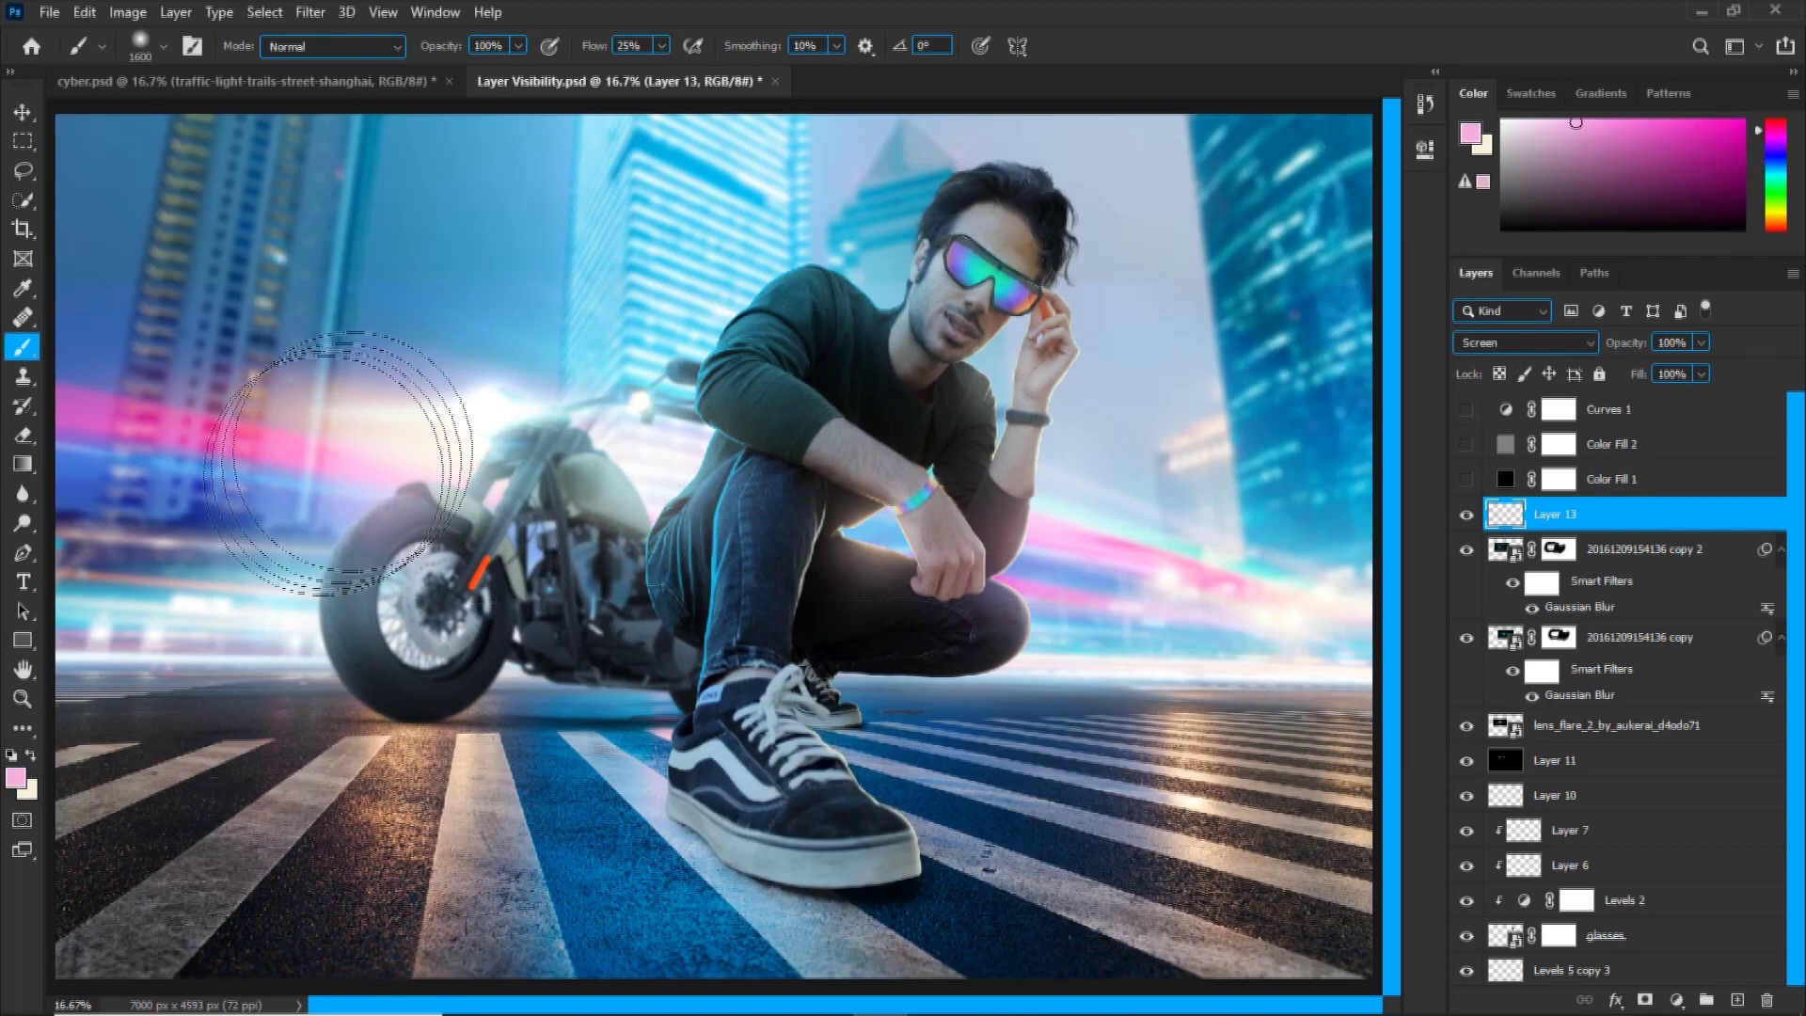
Set Layer 15 to Screen and try a white glow over the sky beside the man's head at 77% flow.
click(1524, 342)
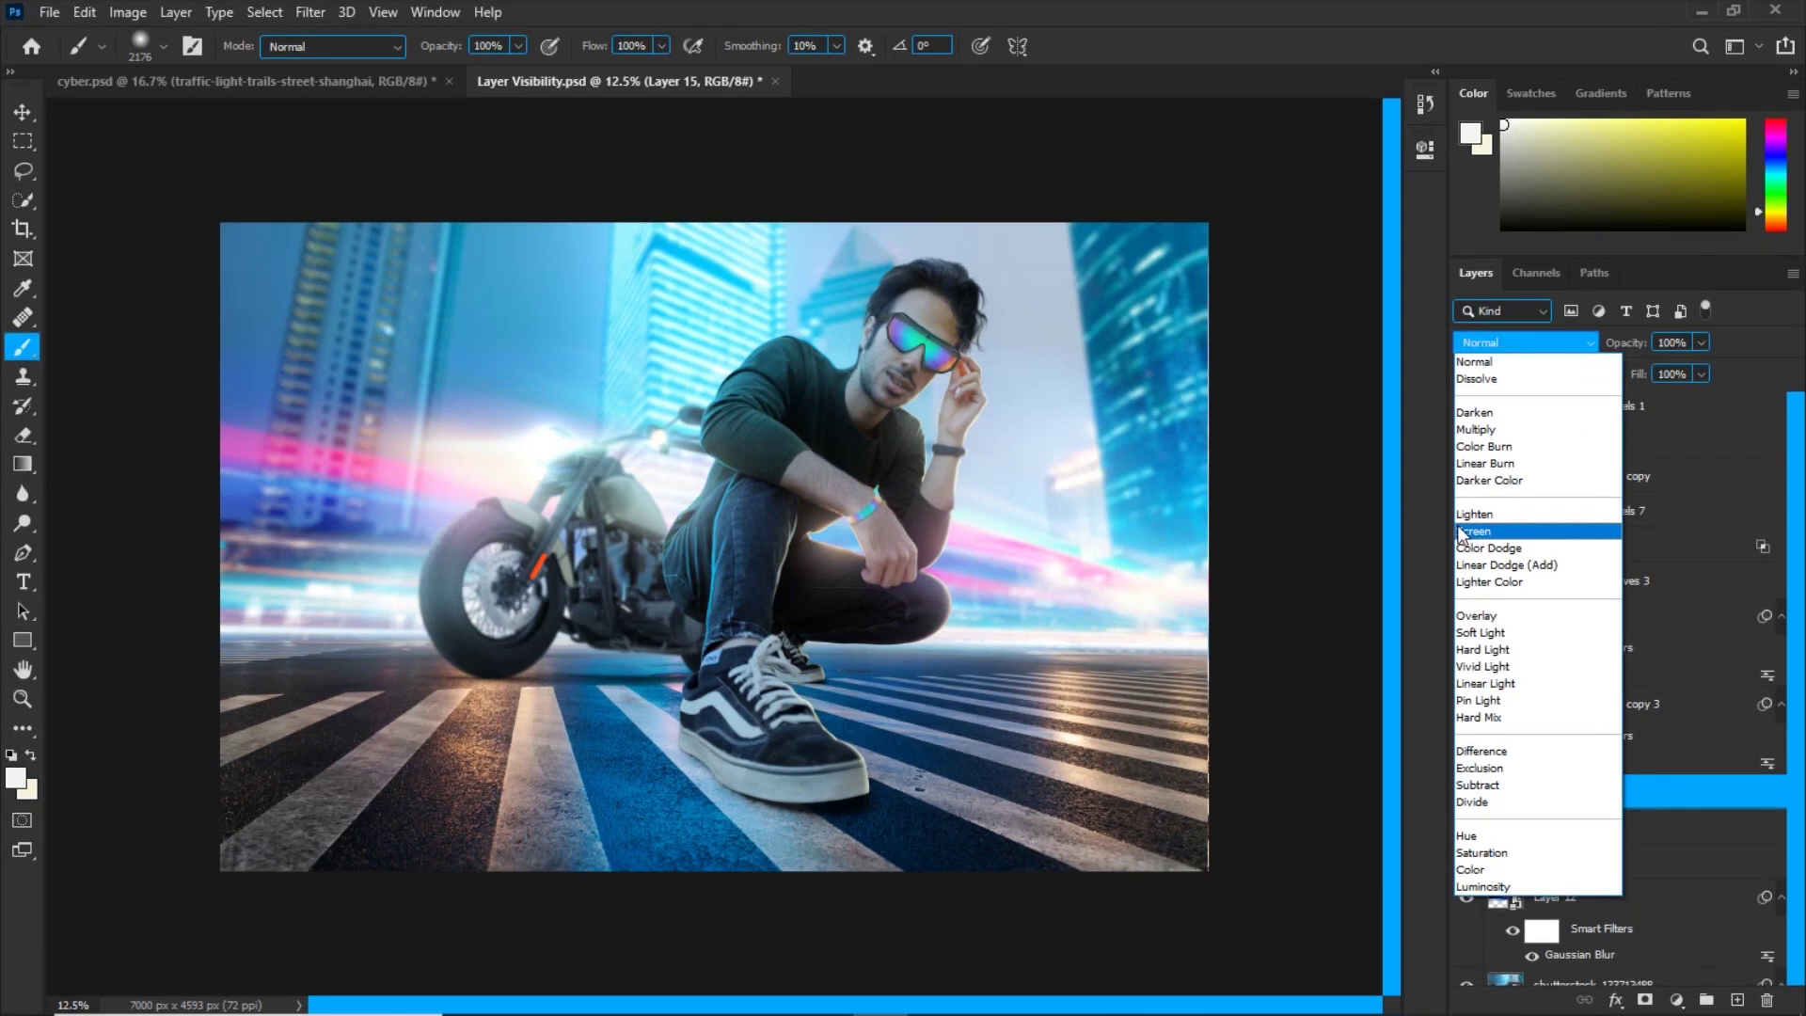
click(1463, 532)
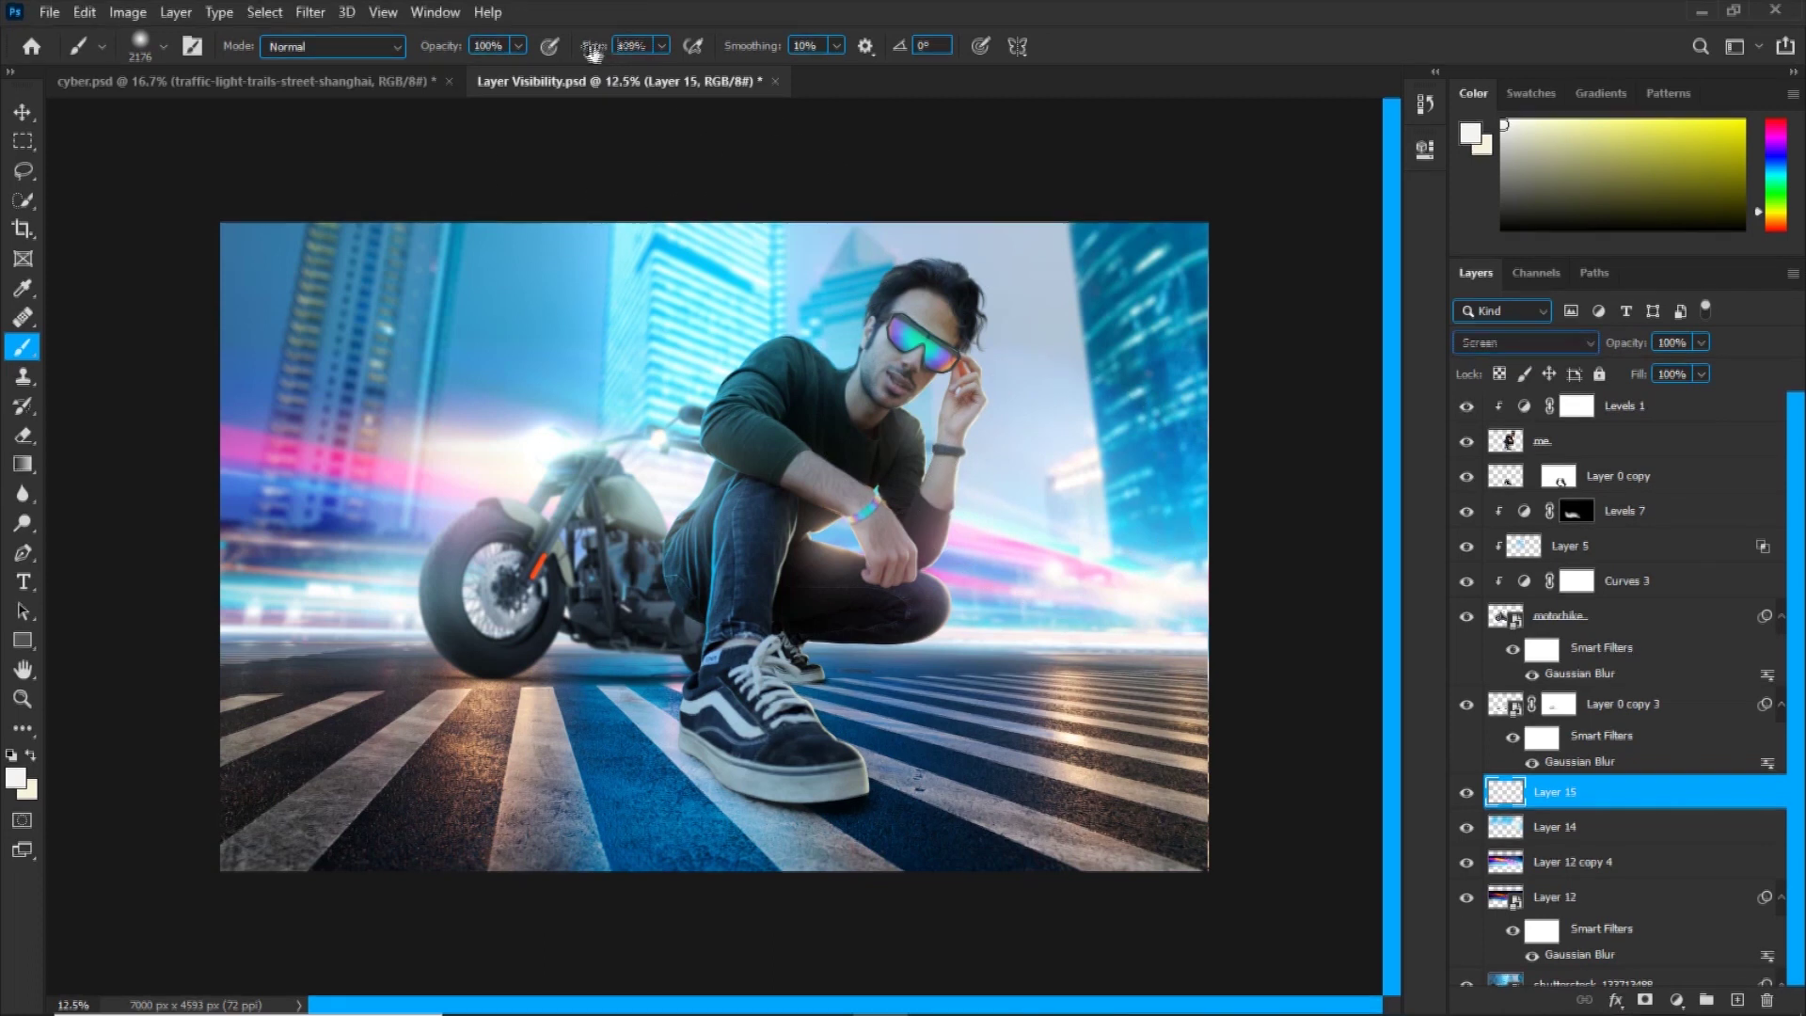
key(shift+7)
key(shift+7)
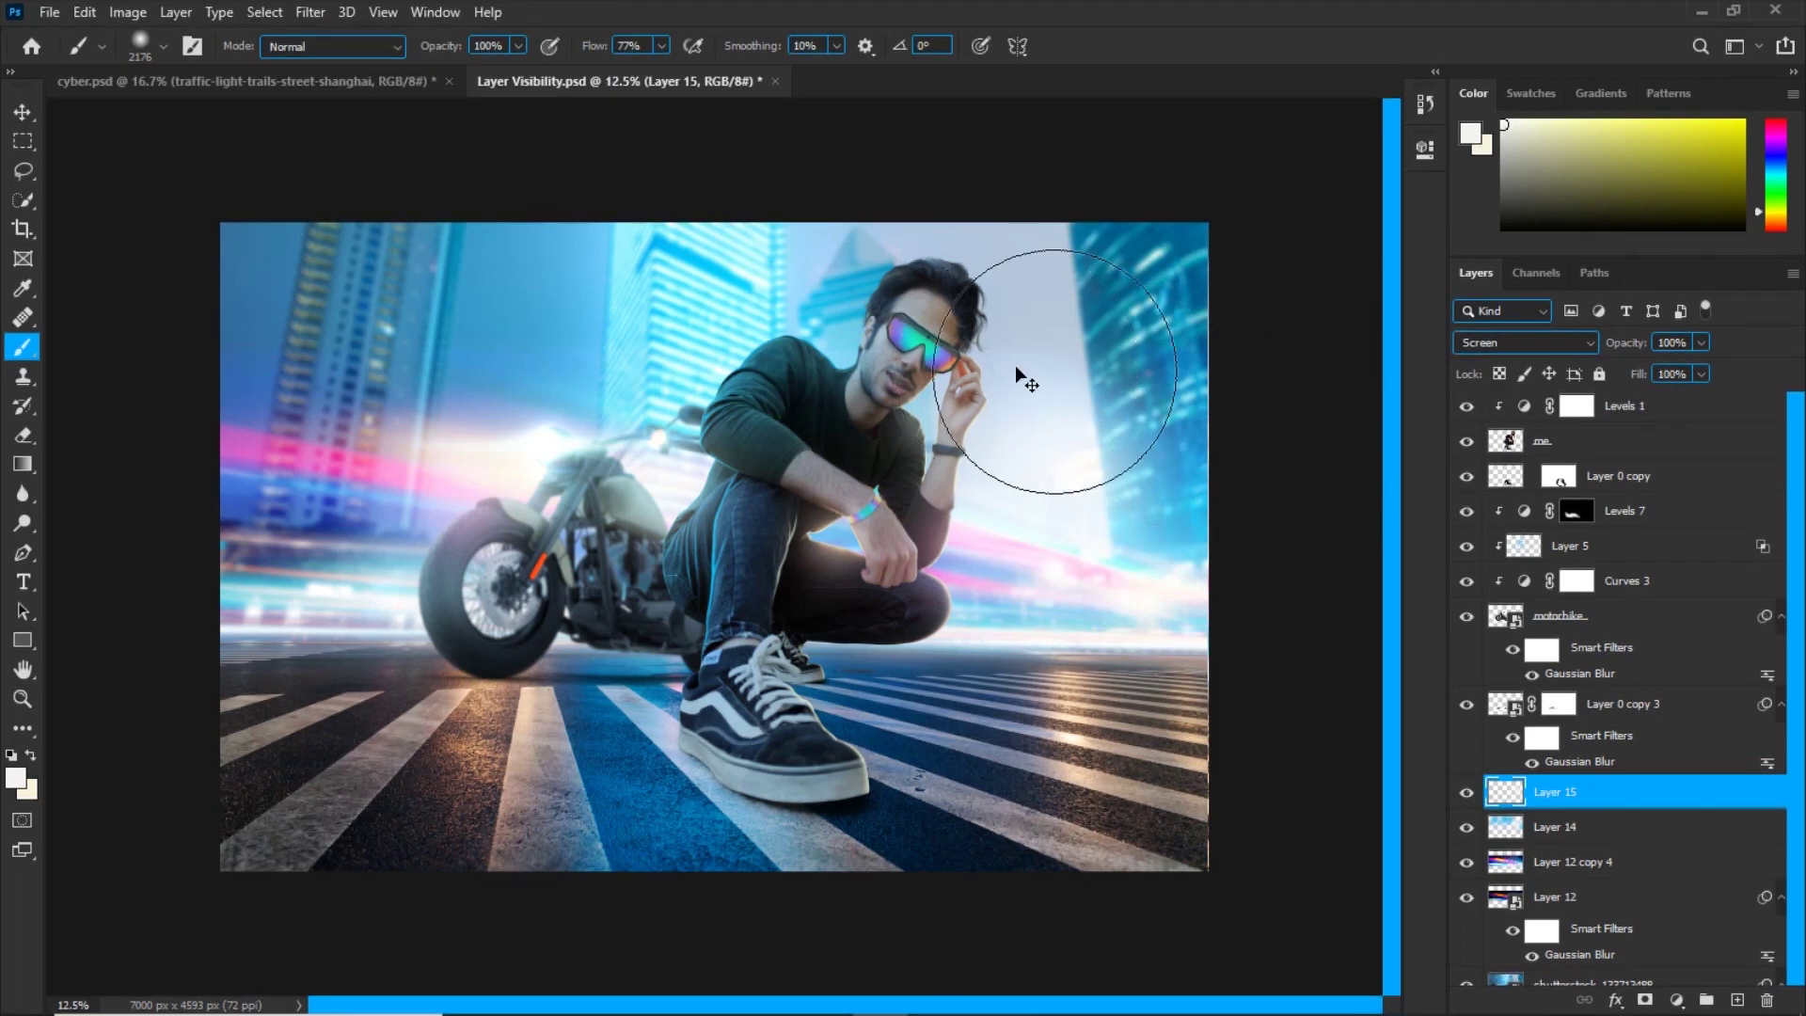
key(ctrl+z)
Paint a soft sampled cyan haze over the buildings behind the motorbike on Layer 15, using a 3300 px brush at 27% flow.
click(628, 45)
text(20)
key(Return)
alt+click(778, 303)
key(bracketleft)
key(bracketleft)
key(bracketleft)
key(bracketleft)
key(bracketright)
key(bracketright)
key(bracketright)
key(bracketright)
key(bracketright)
key(bracketright)
key(bracketright)
key(bracketright)
key(bracketright)
key(bracketright)
key(bracketright)
key(bracketright)
key(bracketright)
key(bracketright)
key(bracketright)
key(shift+2)
key(shift+7)
drag(451, 320, 335, 448)
Try strengthening the cyan haze by duplicating Layer 15.
mouse_move(1466, 793)
mouse_down()
mouse_move(1466, 827)
mouse_move(1466, 792)
mouse_up()
key(ctrl+j)
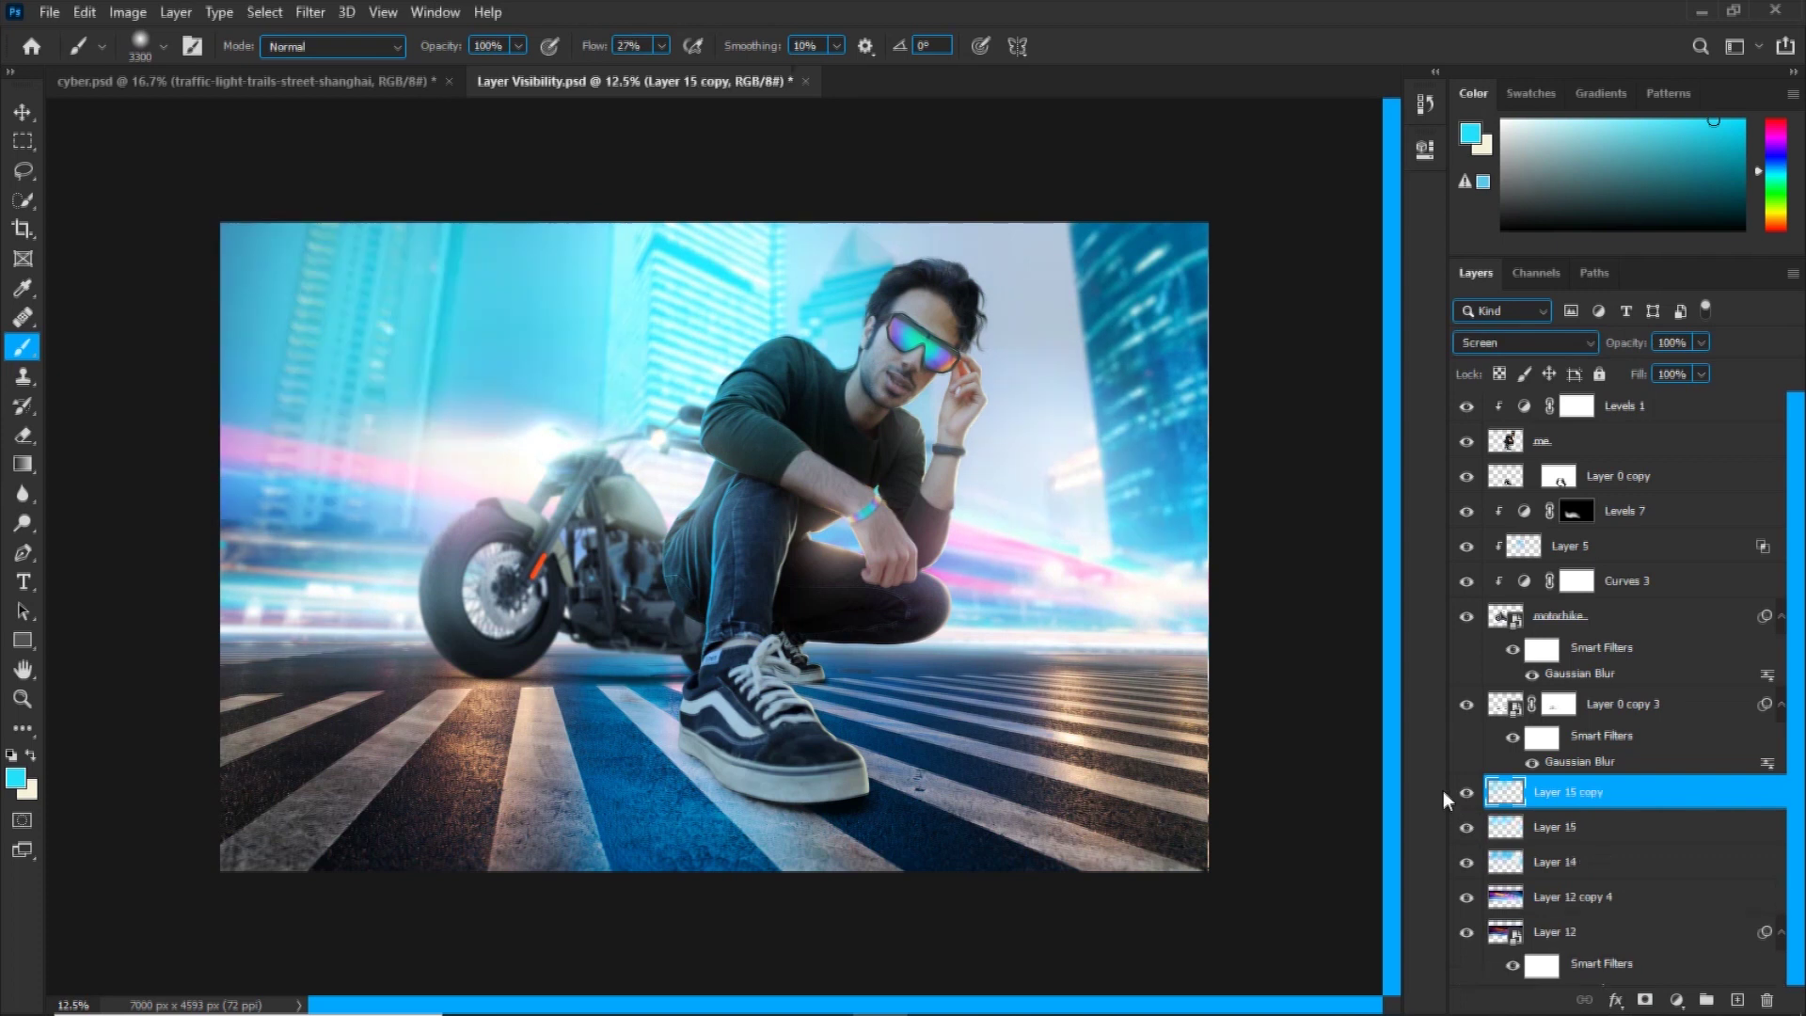
key(ctrl+z)
Switch to cyber.psd and examine what its upper glow layers 32 to 35 contribute, including their visibility and blend mode.
scroll(1613, 526, up, 10)
click(1611, 522)
click(132, 81)
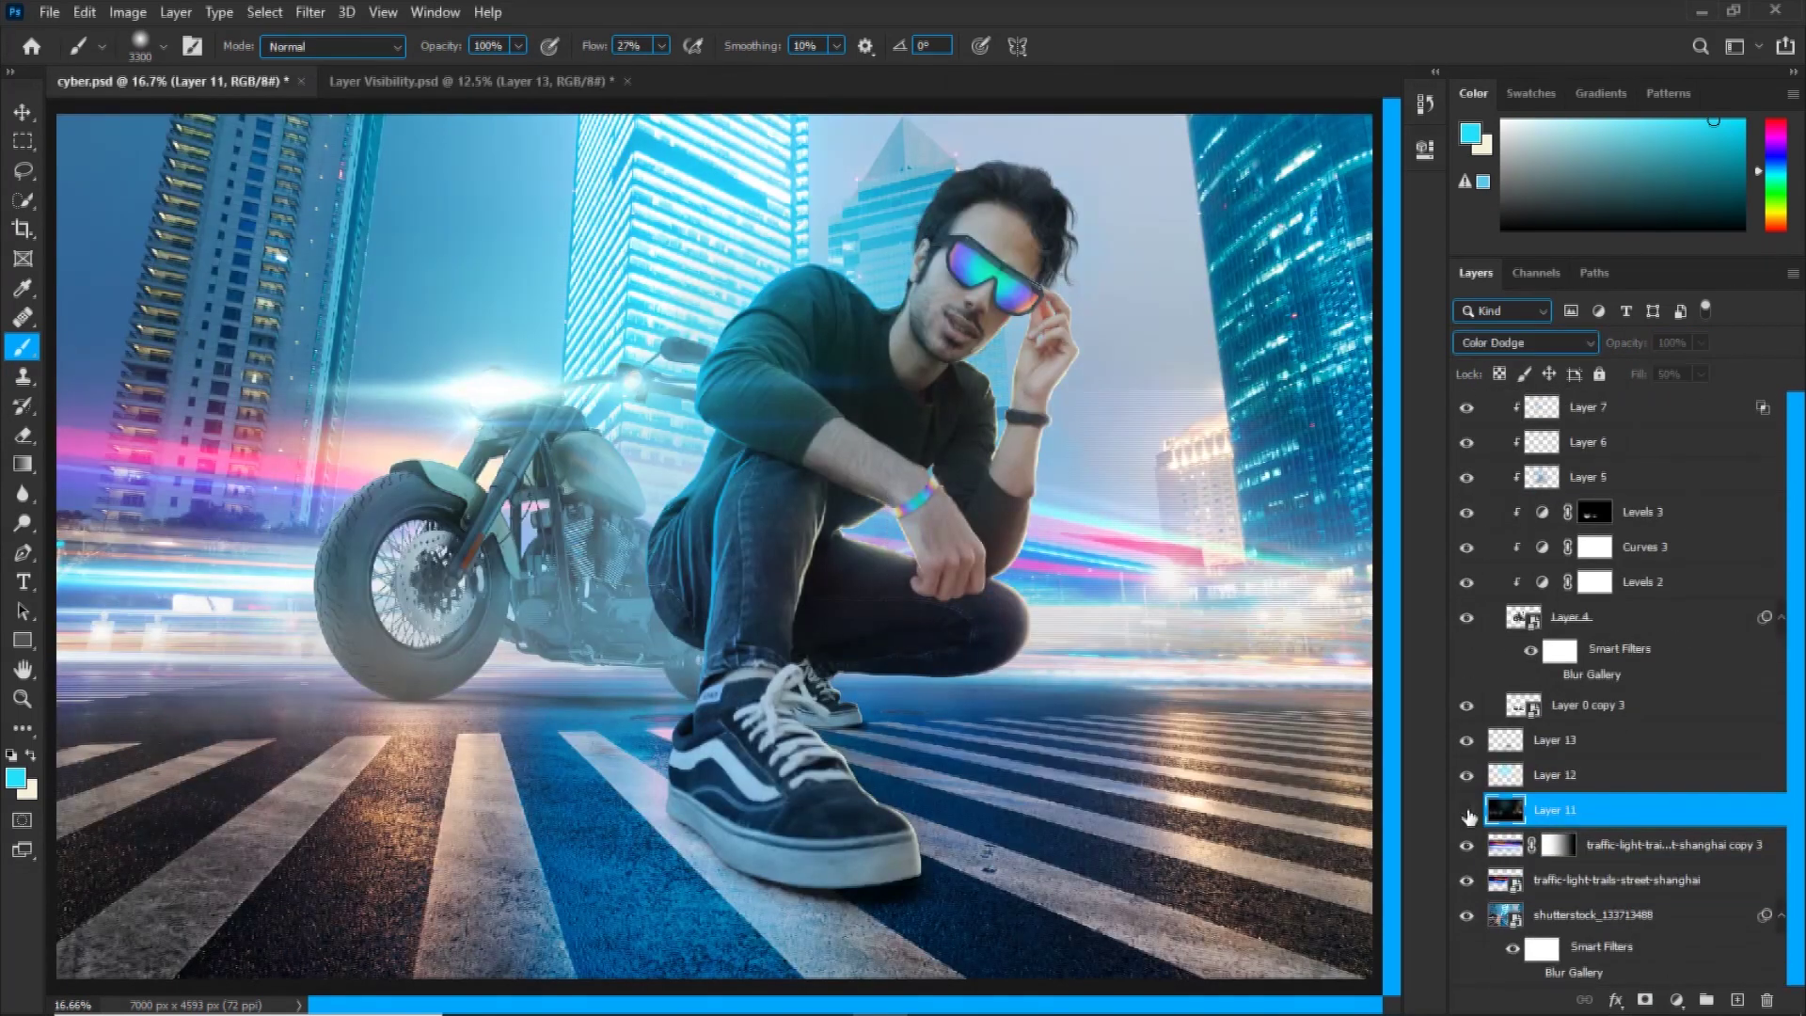
click(1466, 581)
scroll(1709, 612, up, 15)
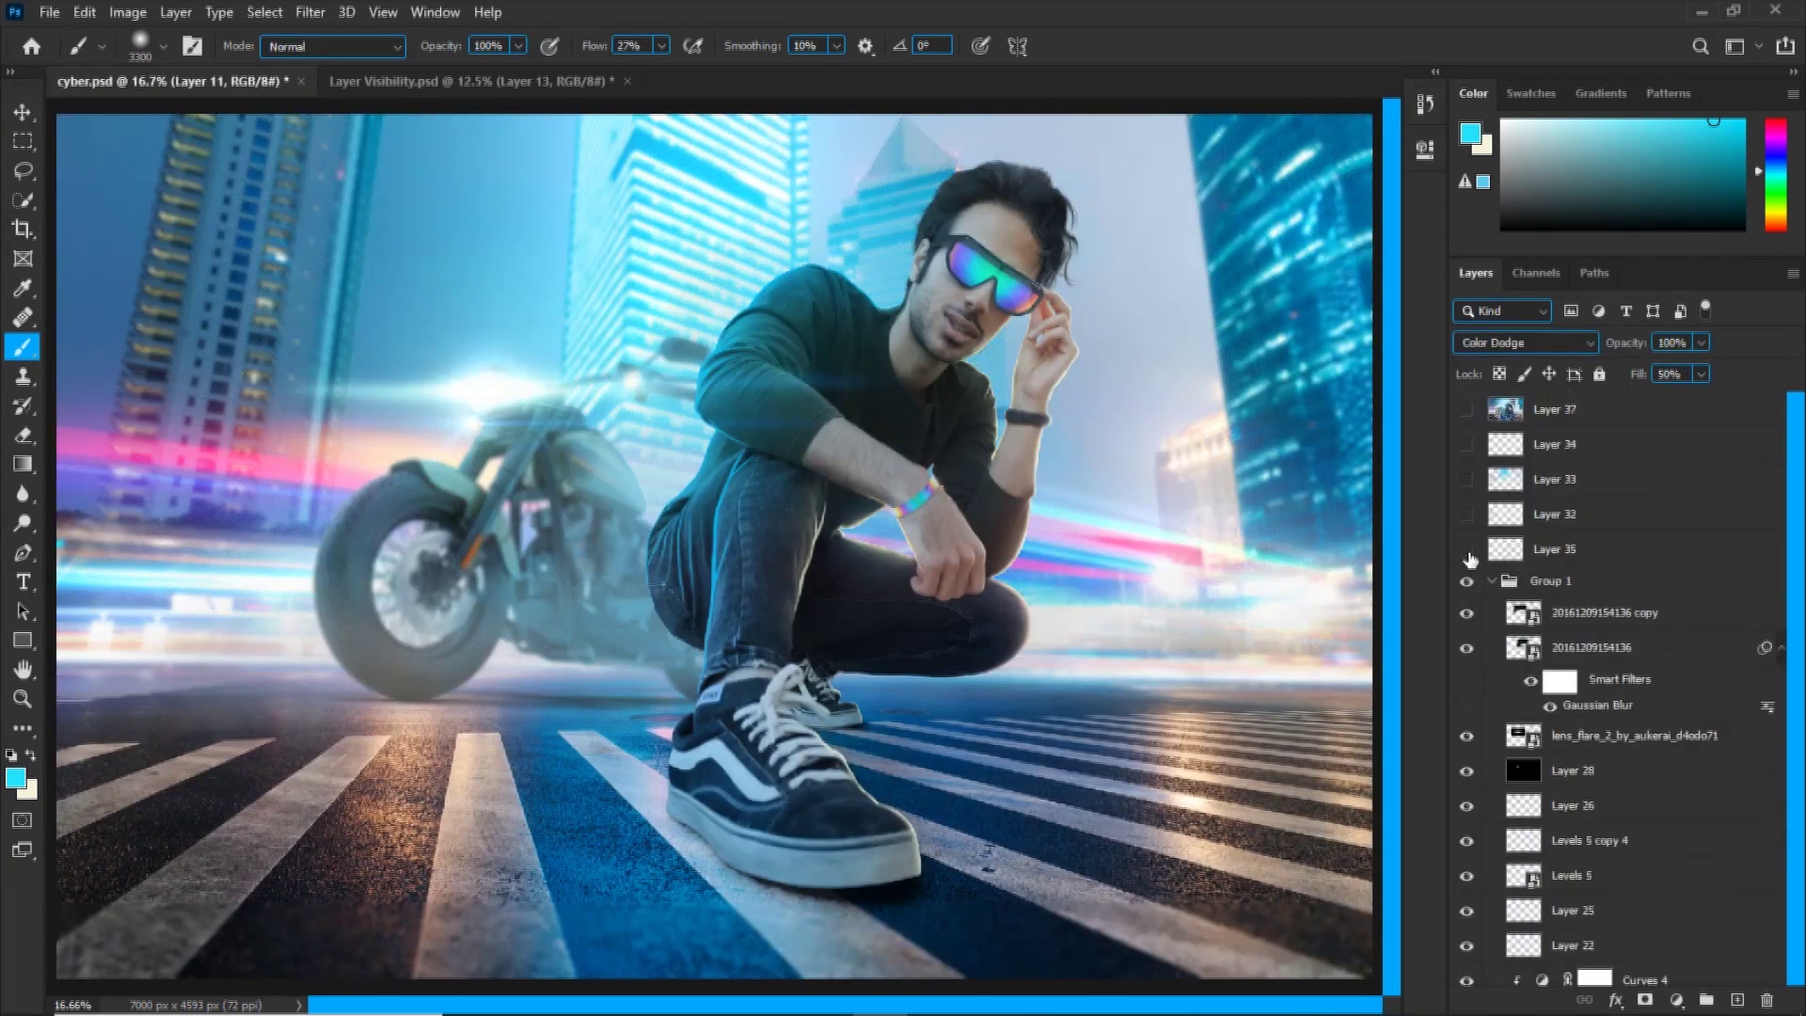
click(1466, 549)
click(1467, 515)
click(1467, 516)
click(1504, 515)
click(1467, 517)
click(1525, 343)
click(1420, 521)
click(1466, 481)
click(1505, 481)
click(1466, 480)
click(1466, 481)
click(1504, 445)
Back in Layer Visibility.psd, paint cyan and sampled light-trail and headlight glows around the man on a new Linear Dodge (Add) layer beneath Layer 13.
click(470, 82)
ctrl+click(1737, 1000)
click(1526, 343)
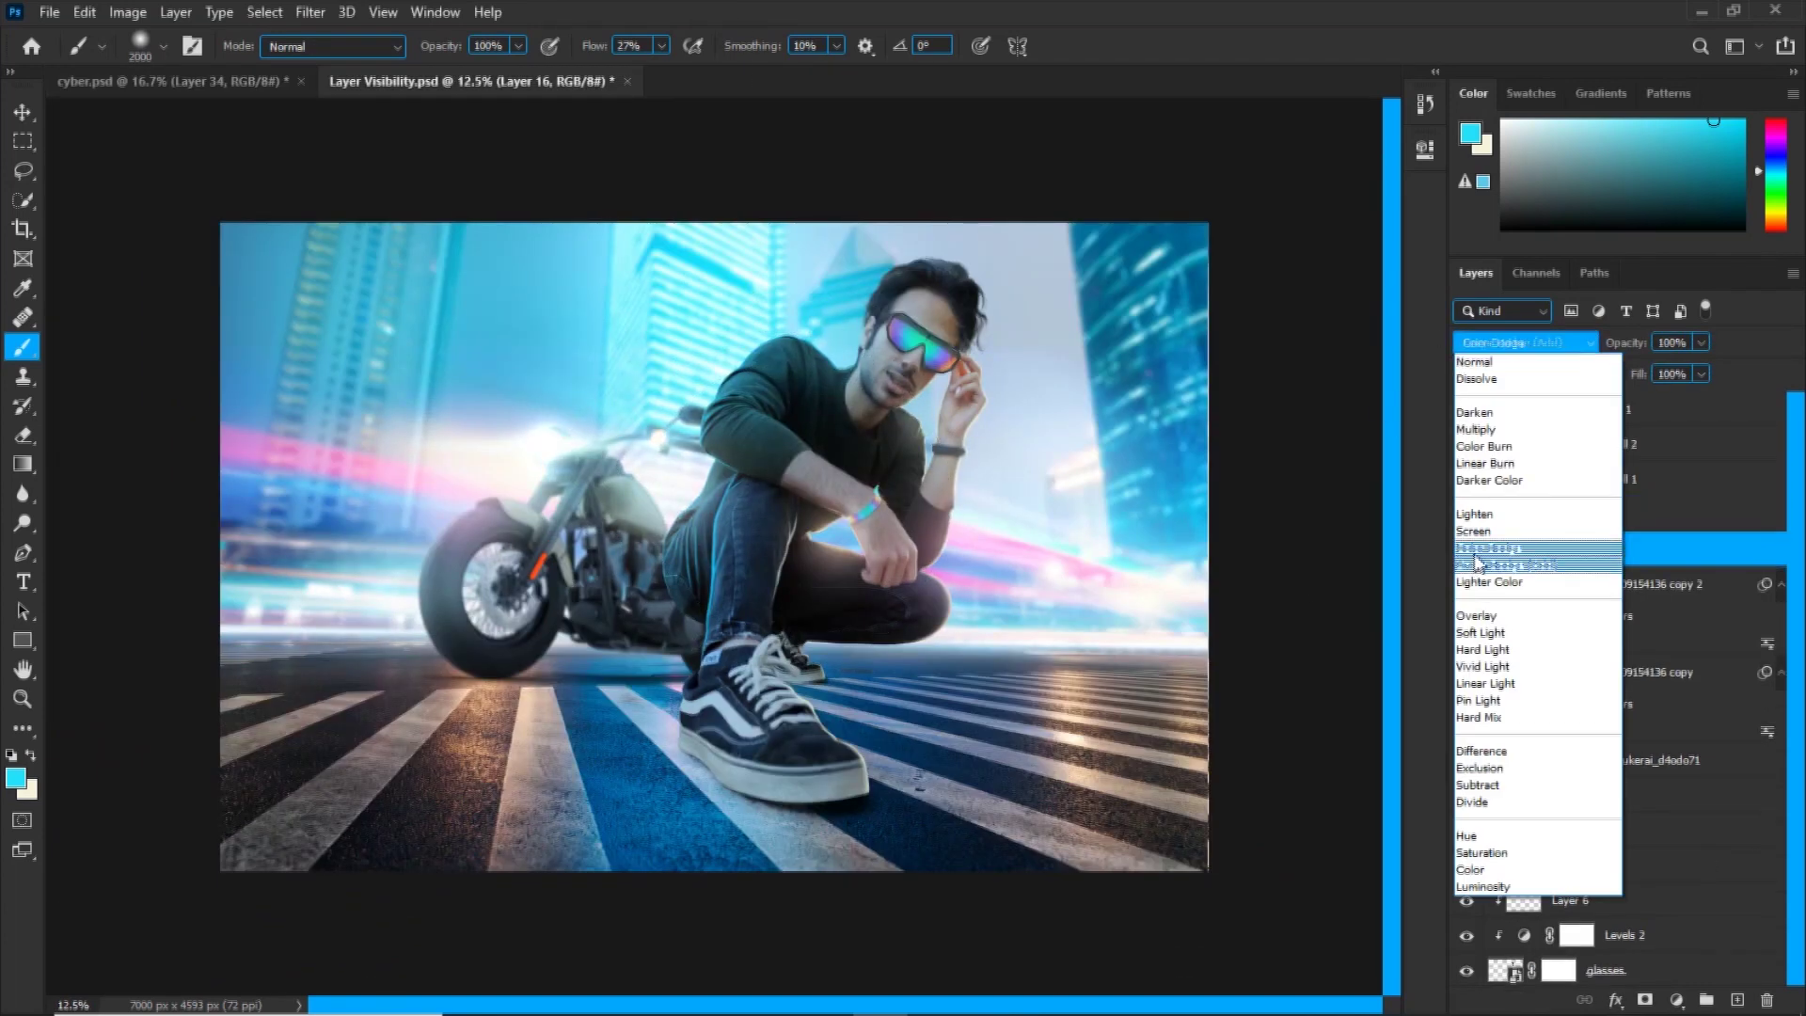
click(1543, 563)
click(805, 330)
alt+click(1016, 564)
click(987, 555)
alt+click(545, 442)
click(653, 472)
click(837, 337)
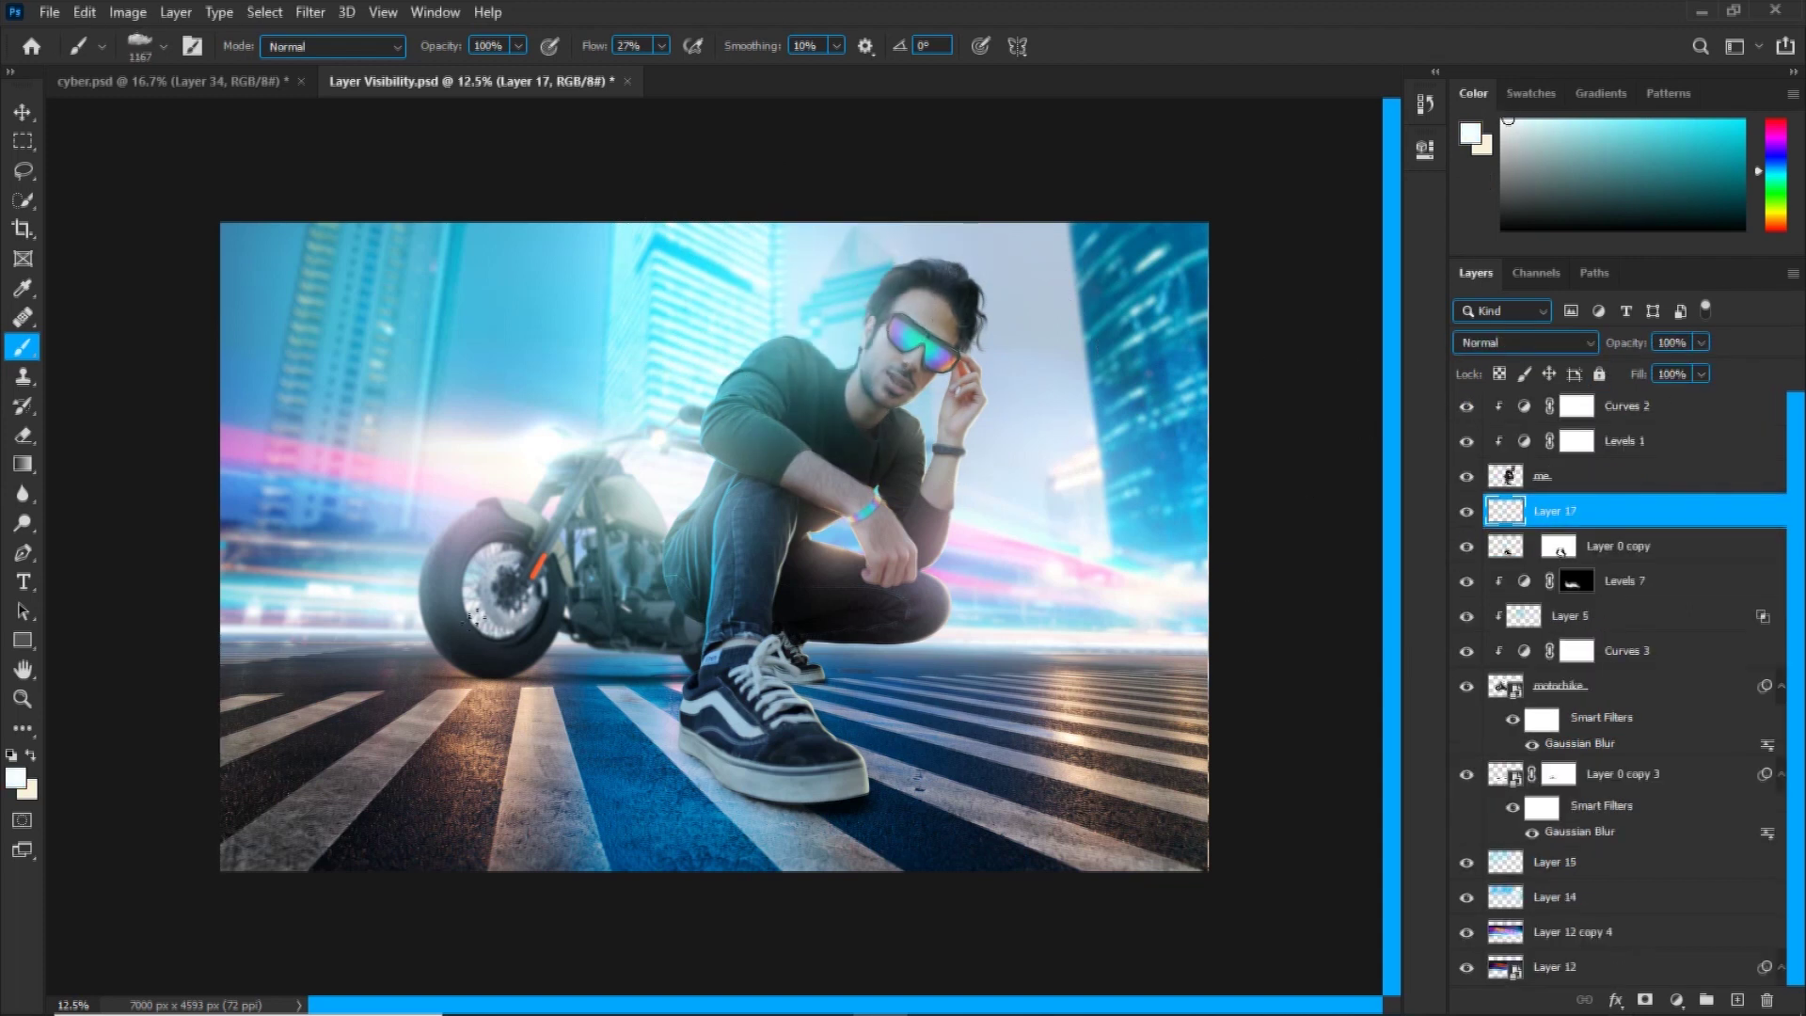
Paint white smoke over the motorbike and along the road behind the man on Layer 17 with the smoke brush.
mouse_move(282, 695)
mouse_down()
mouse_move(461, 678)
mouse_move(659, 620)
mouse_up()
mouse_move(513, 569)
mouse_down()
mouse_move(555, 592)
mouse_move(263, 611)
mouse_up()
mouse_move(905, 608)
mouse_down()
mouse_move(1025, 611)
mouse_move(884, 617)
mouse_up()
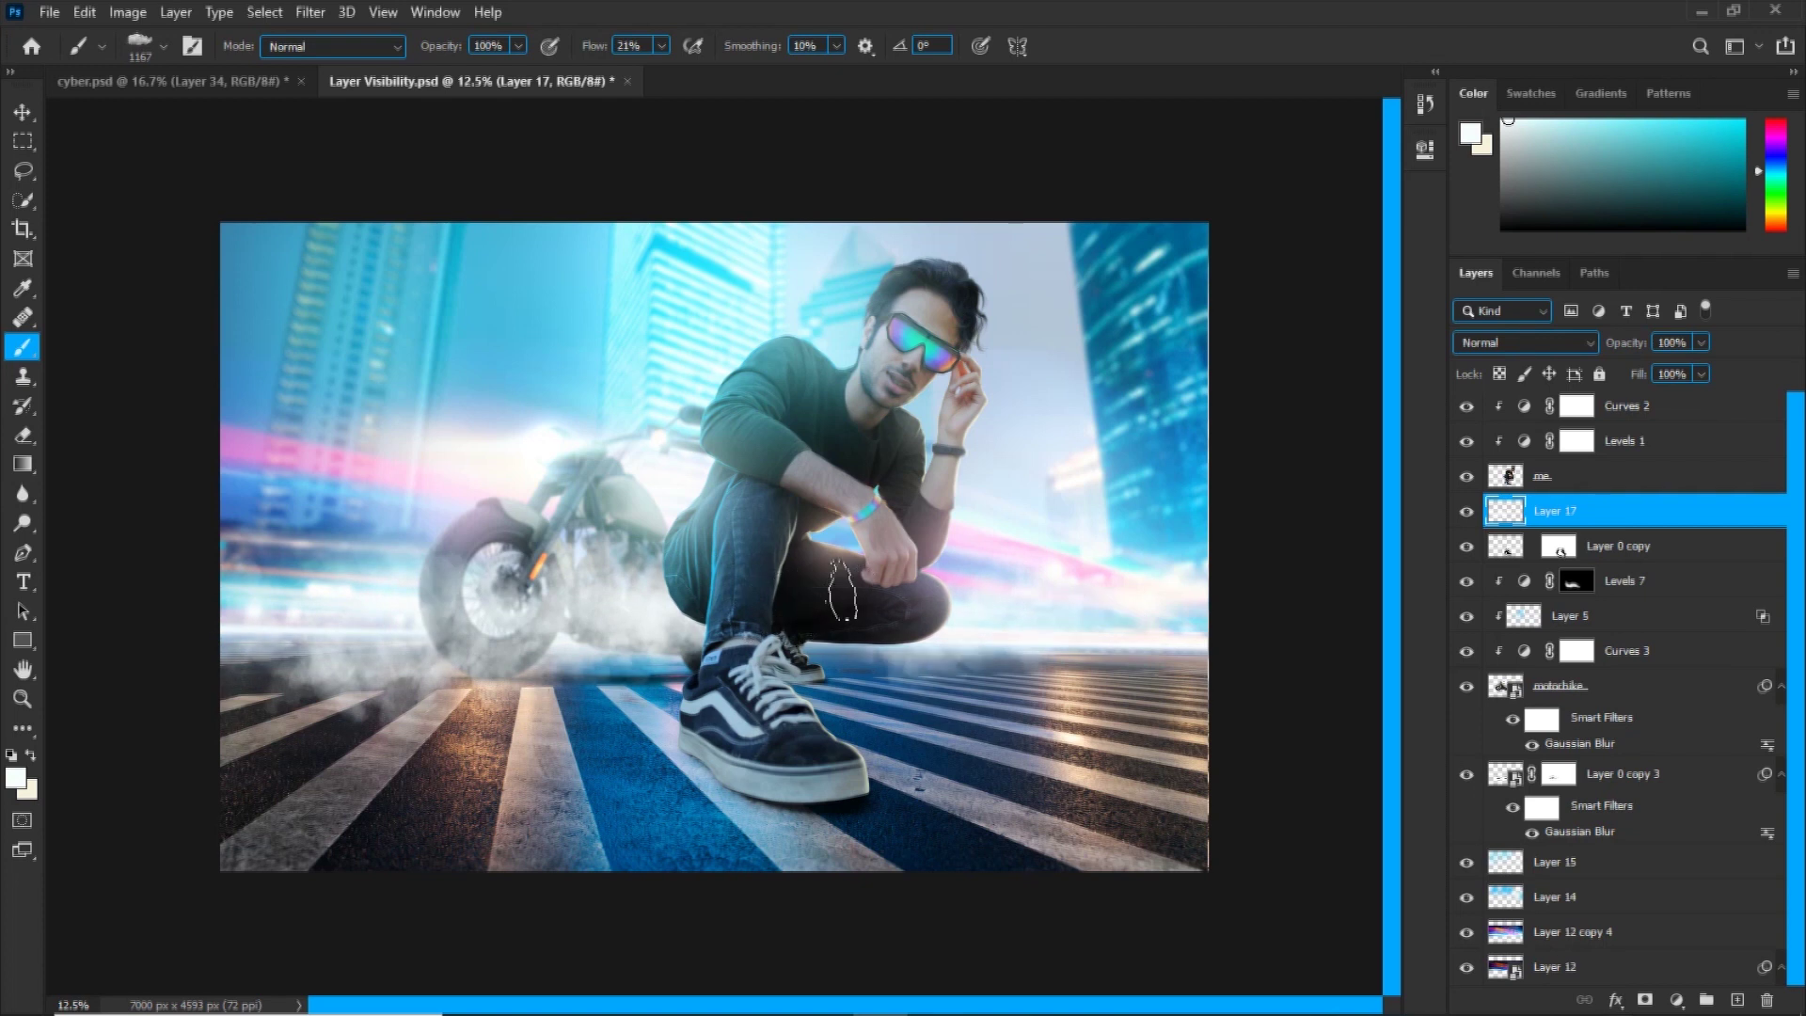
mouse_move(658, 593)
mouse_down()
mouse_move(612, 526)
mouse_move(498, 527)
mouse_up()
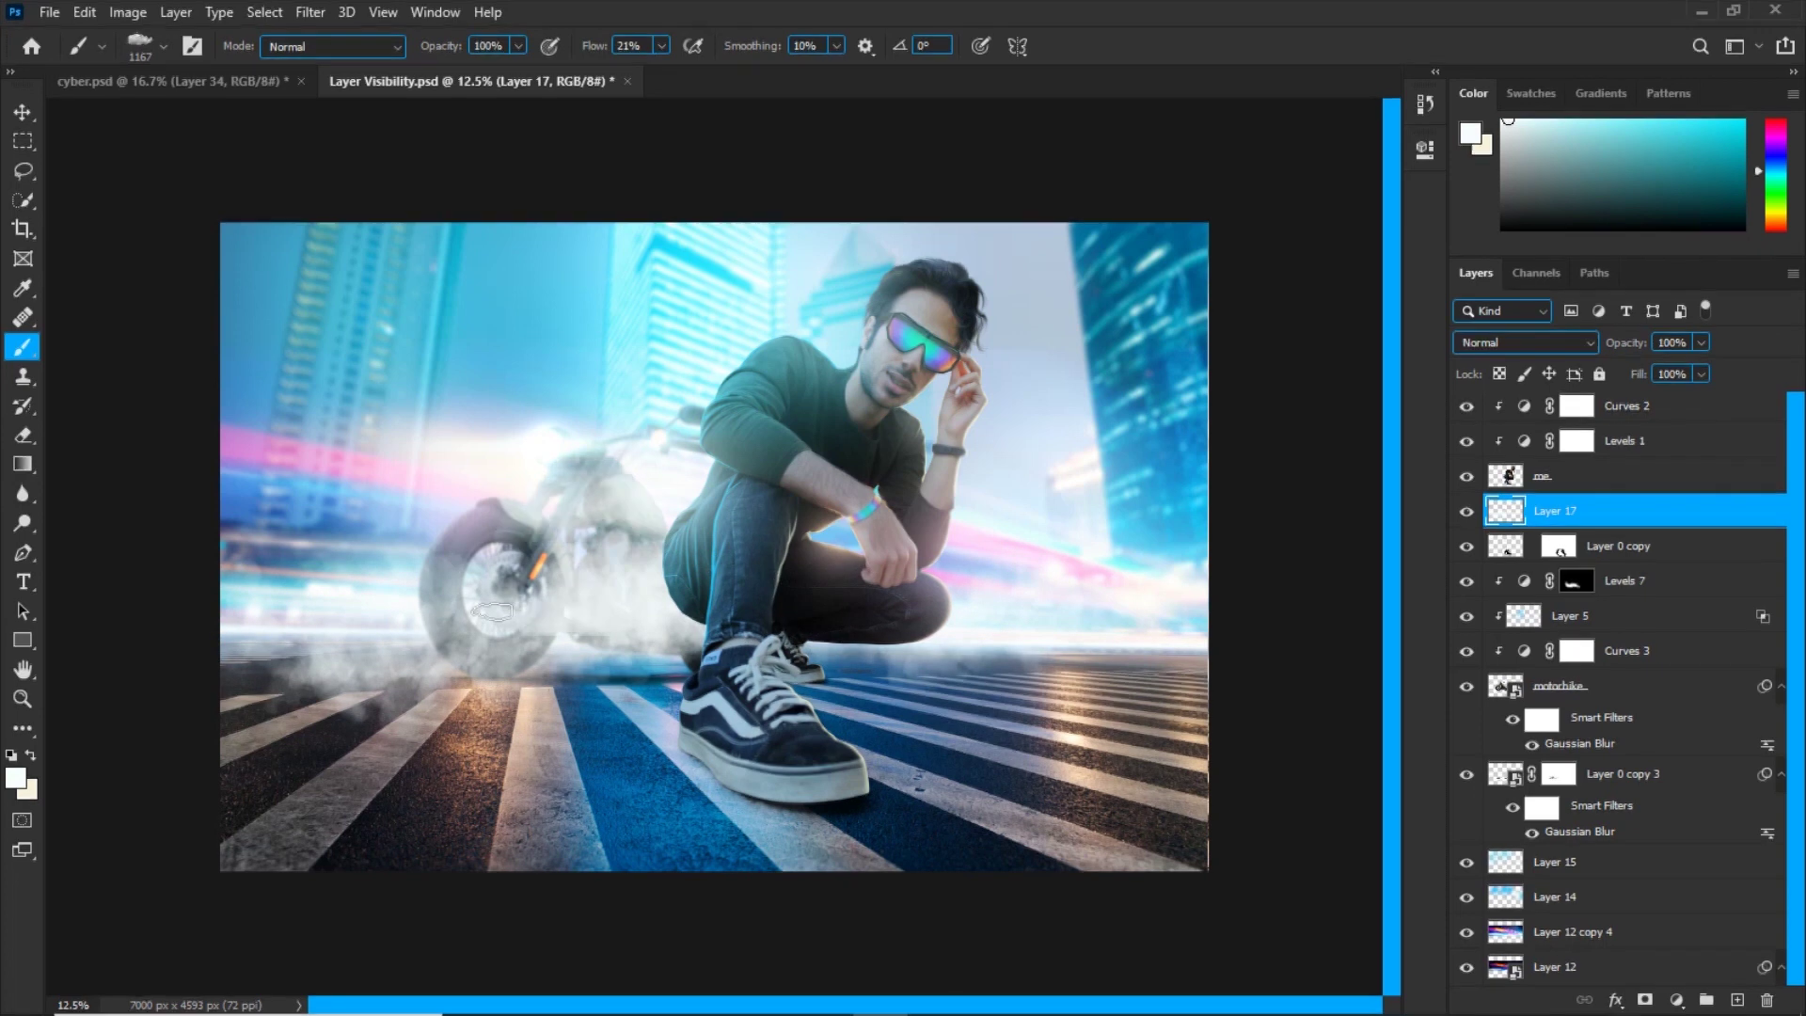
mouse_move(574, 652)
mouse_down()
mouse_move(344, 668)
mouse_move(272, 642)
mouse_up()
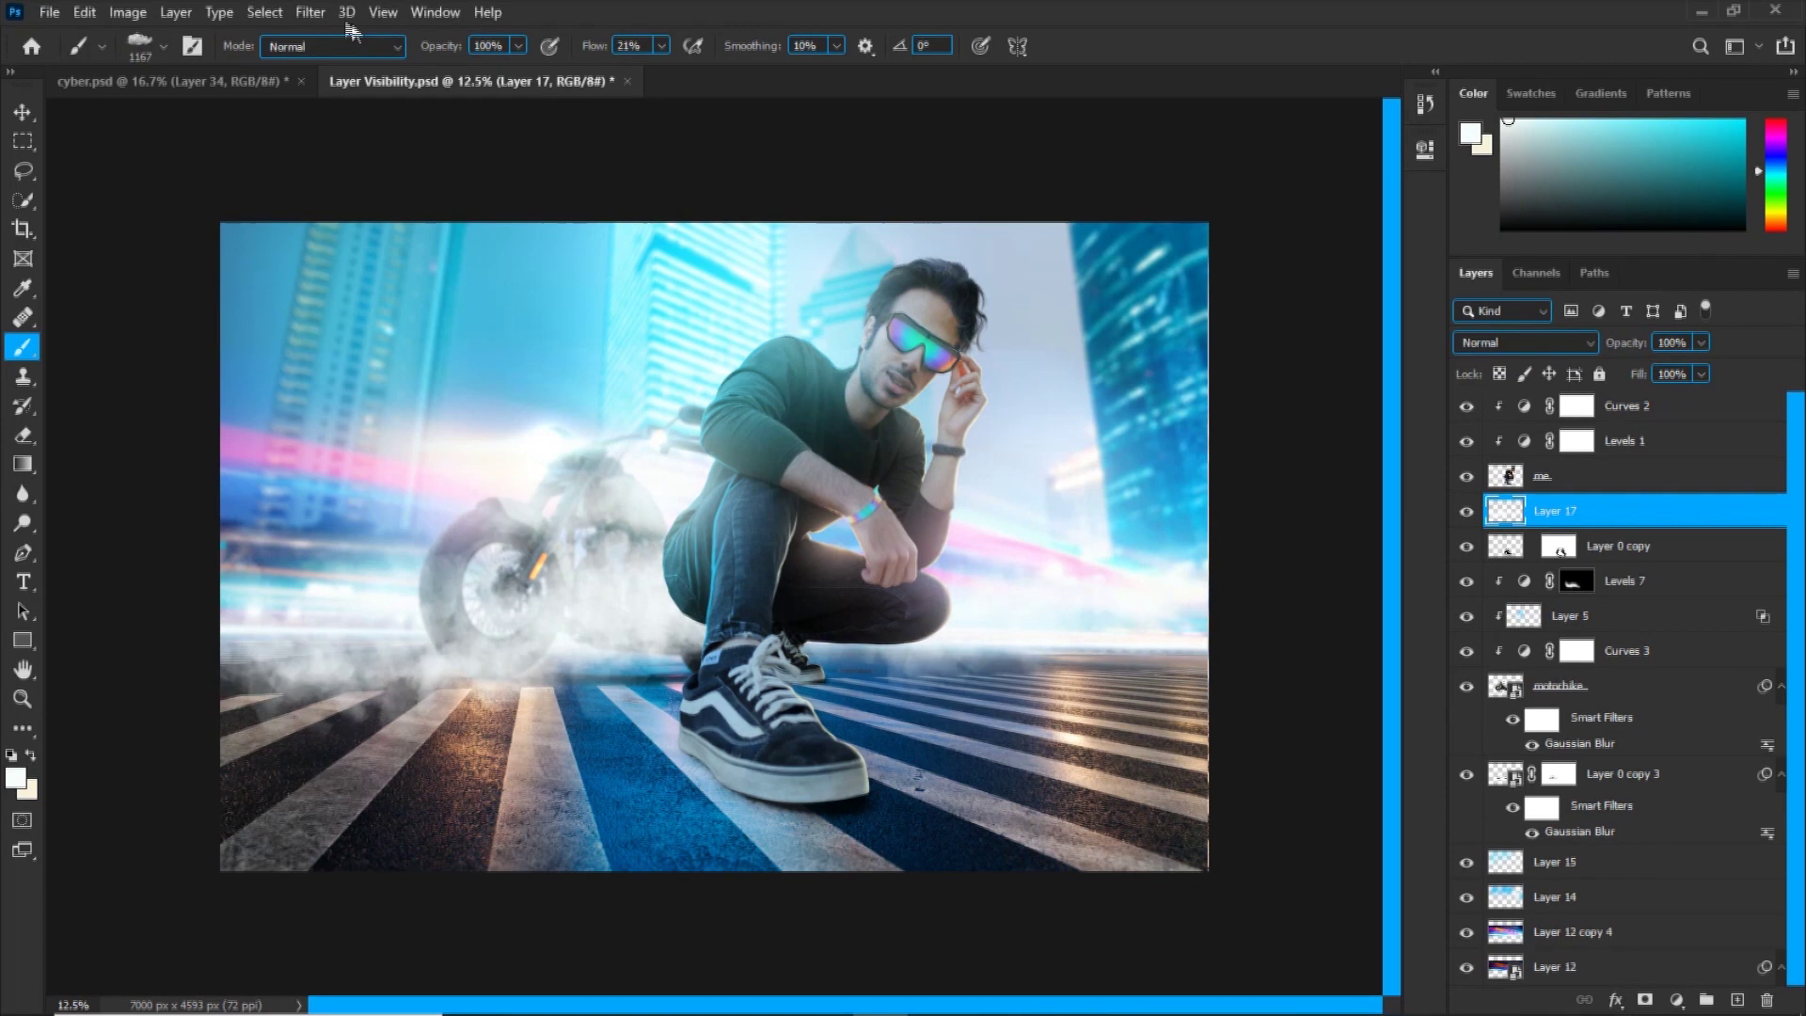
Soften the smoke on Layer 17 with an 11.1 px Gaussian Blur and lower the layer's opacity.
click(311, 11)
mouse_move(324, 267)
click(639, 354)
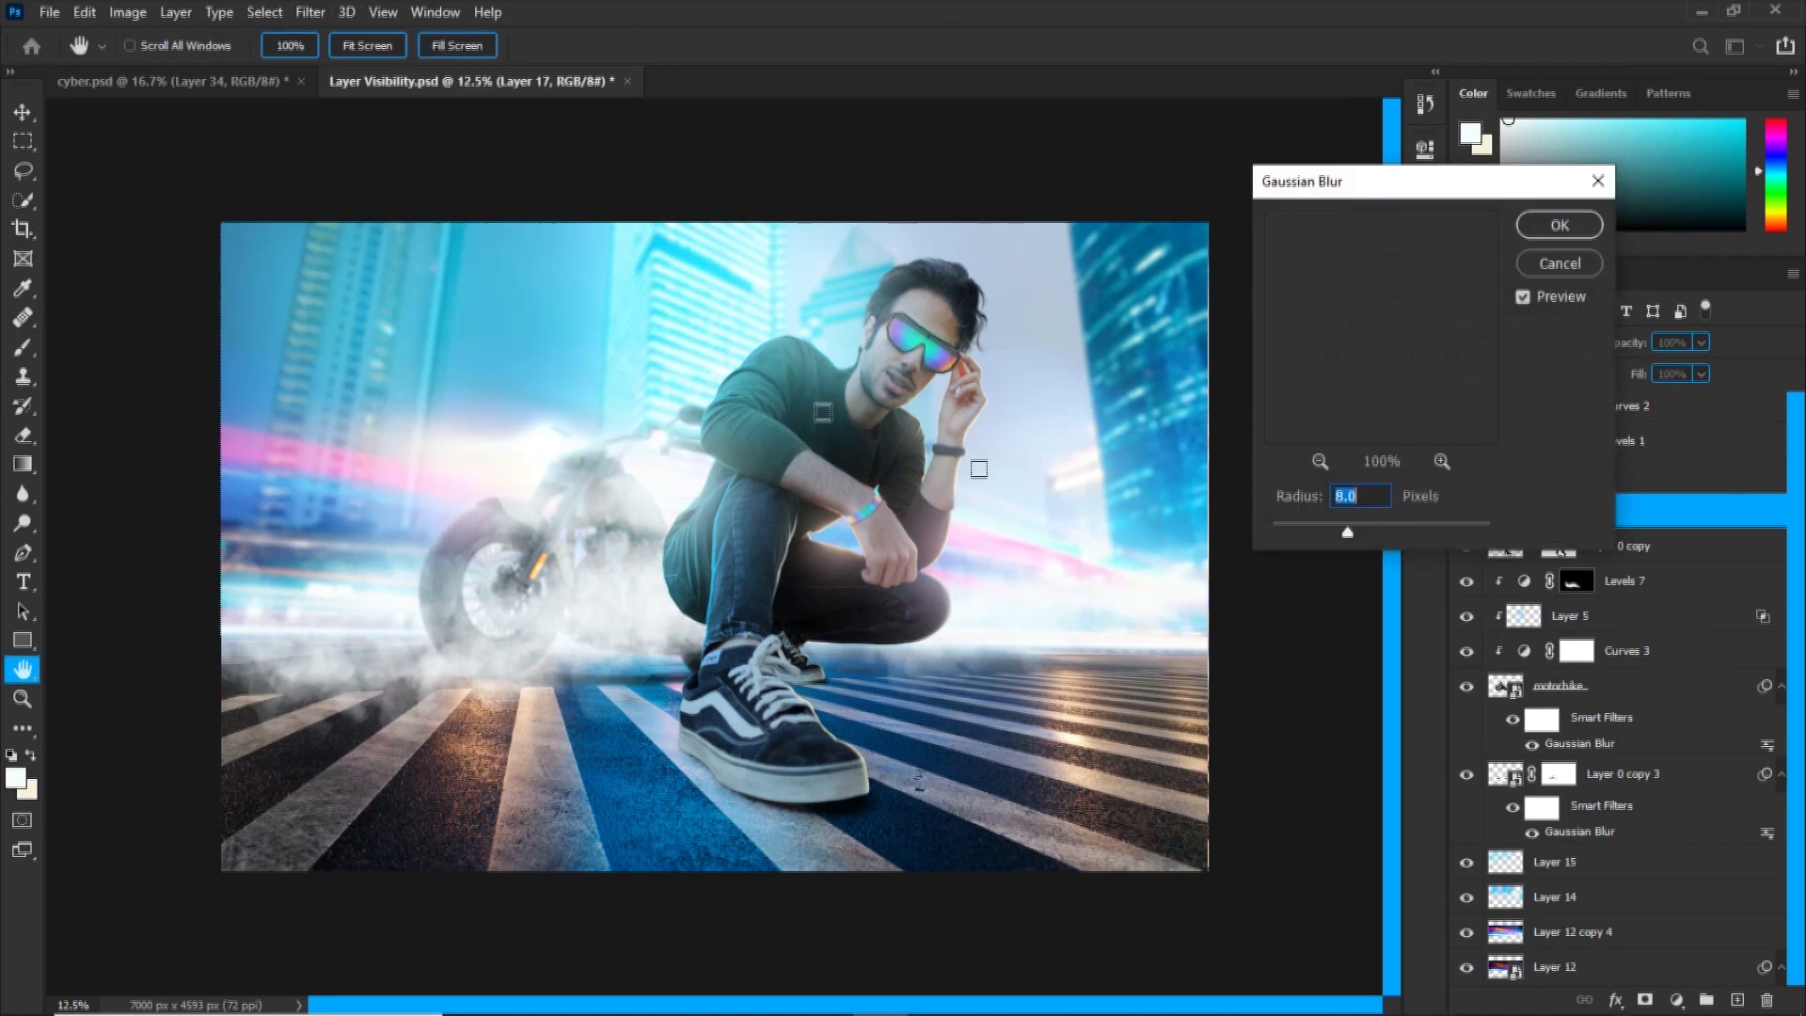
click(1559, 224)
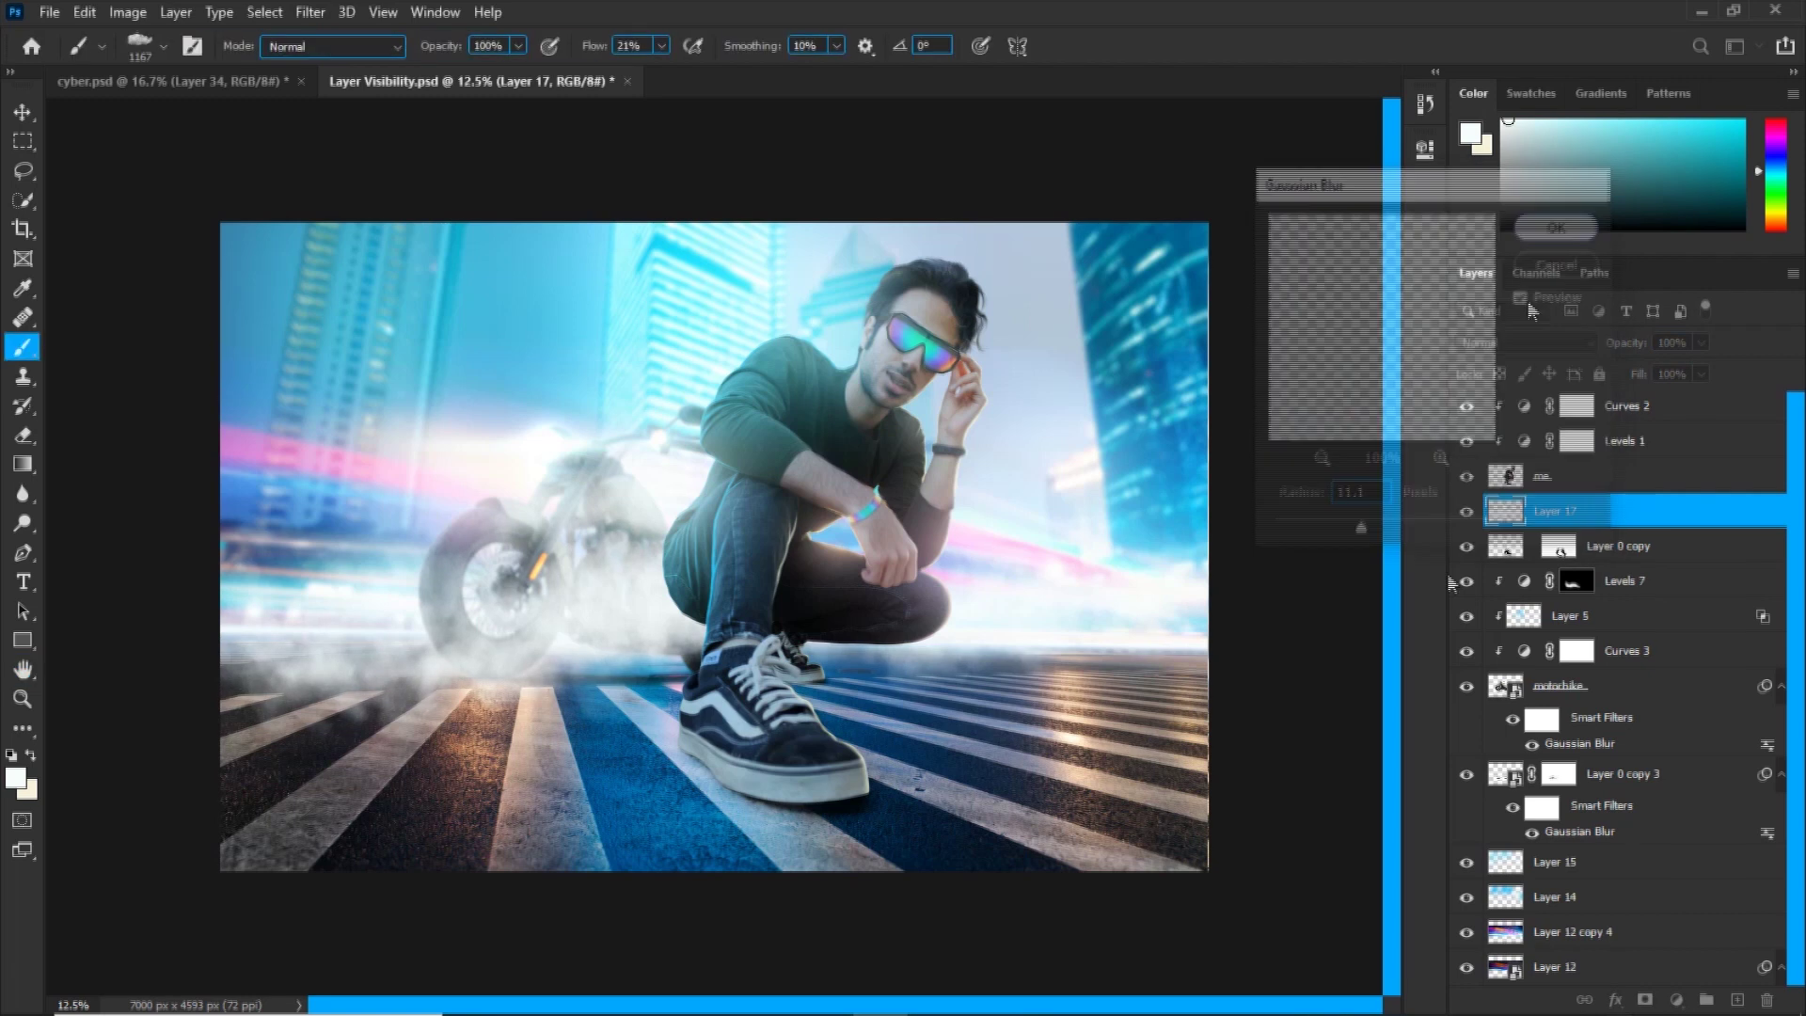
drag(1633, 353, 1567, 348)
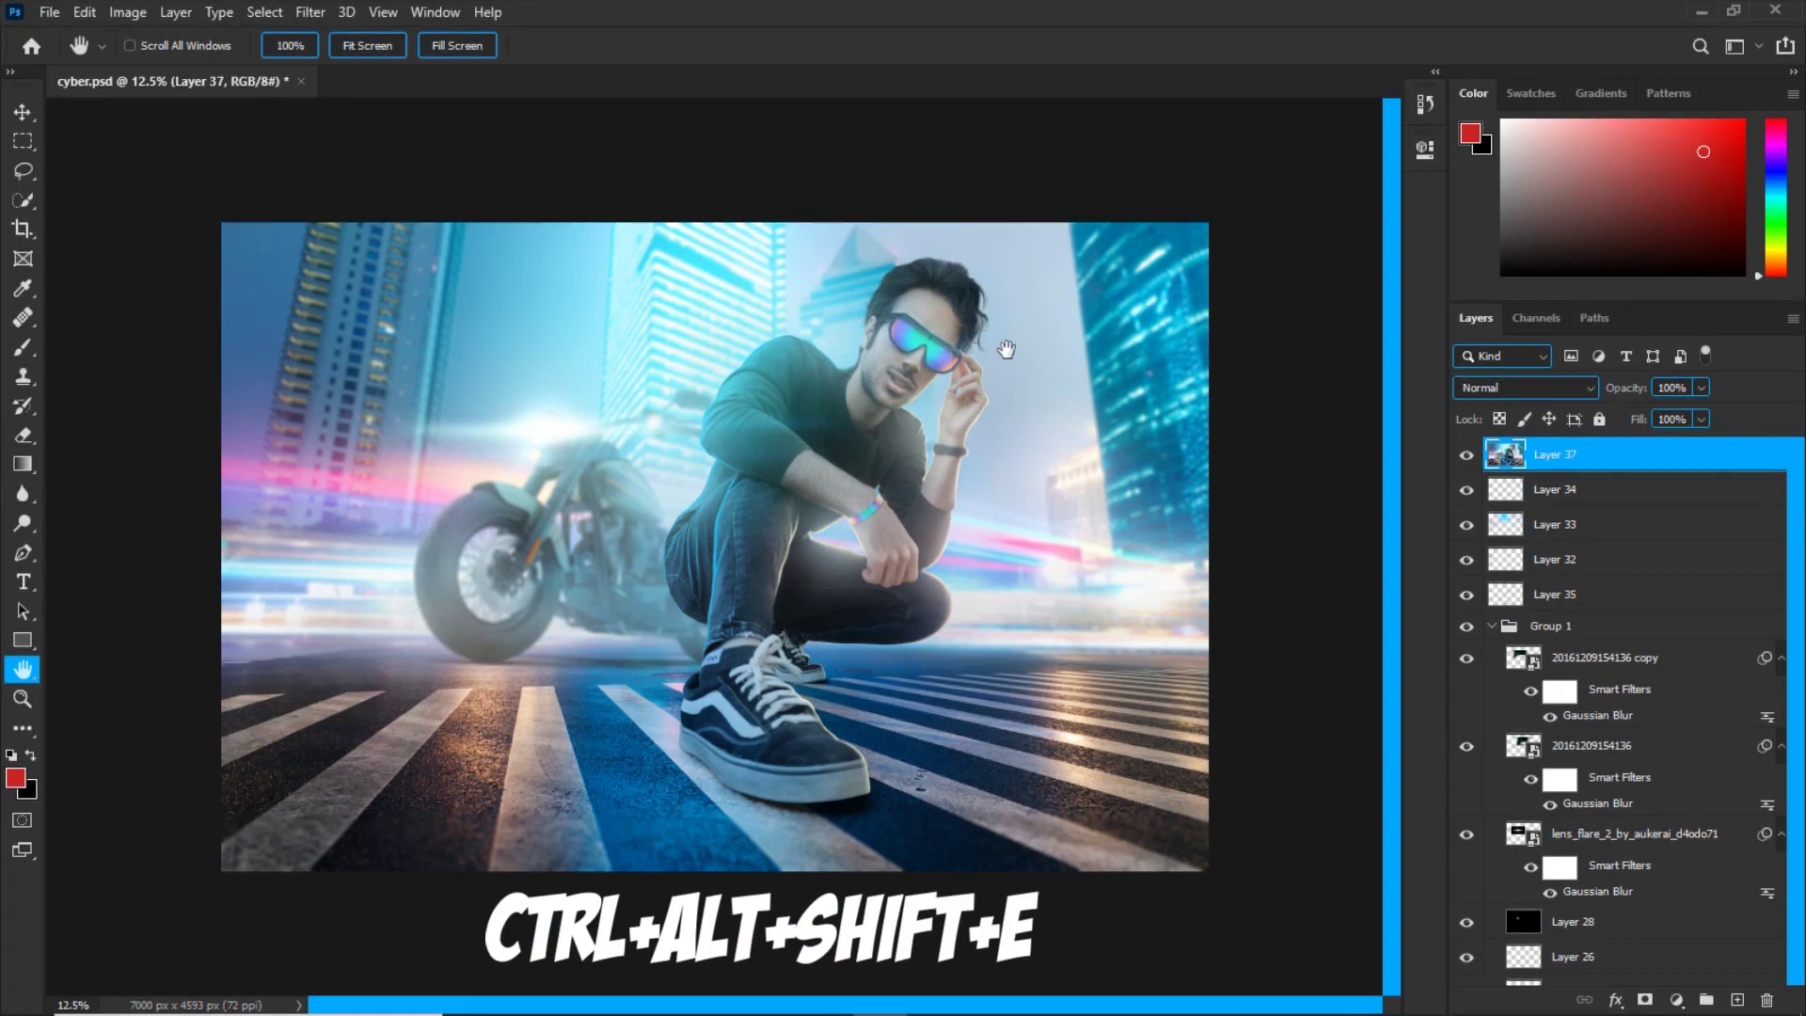
Open the merged Layer 37 of cyber.psd in the Camera Raw Filter and adjust its Basic tone sliders.
click(326, 12)
click(379, 148)
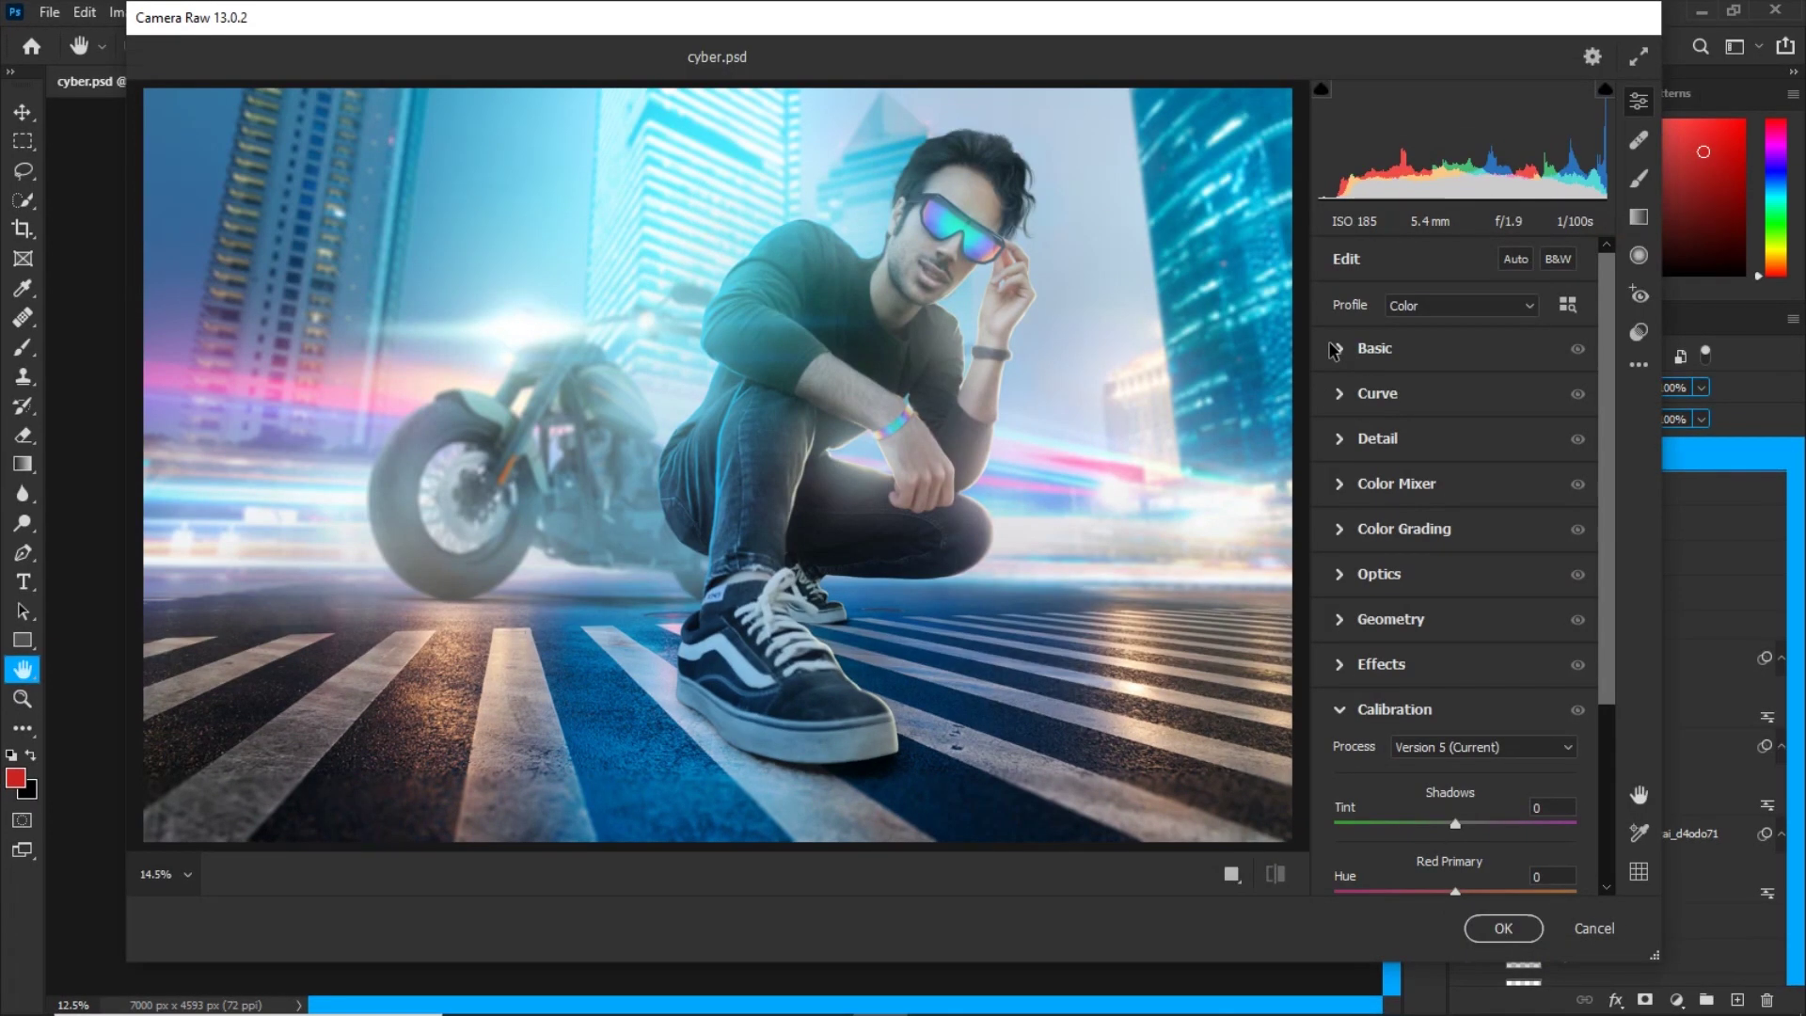
click(1339, 349)
scroll(1454, 451, down, 1)
drag(1455, 464, 1473, 498)
drag(1454, 532, 1432, 533)
drag(1455, 566, 1482, 566)
drag(1455, 600, 1398, 647)
Raise the Camera Raw sharpening and noise reduction amounts for the merged image.
click(1338, 837)
click(1338, 833)
drag(1334, 496, 1389, 496)
drag(1334, 483, 1366, 484)
Lower several color and finishing sliders slightly in Camera Raw and apply the filter to Layer 37.
click(1338, 694)
drag(1455, 747, 1435, 748)
drag(1455, 781, 1426, 783)
scroll(1454, 674, down, 2)
click(1338, 828)
drag(1455, 645, 1443, 645)
click(1338, 871)
drag(1454, 842, 1419, 843)
click(1503, 928)
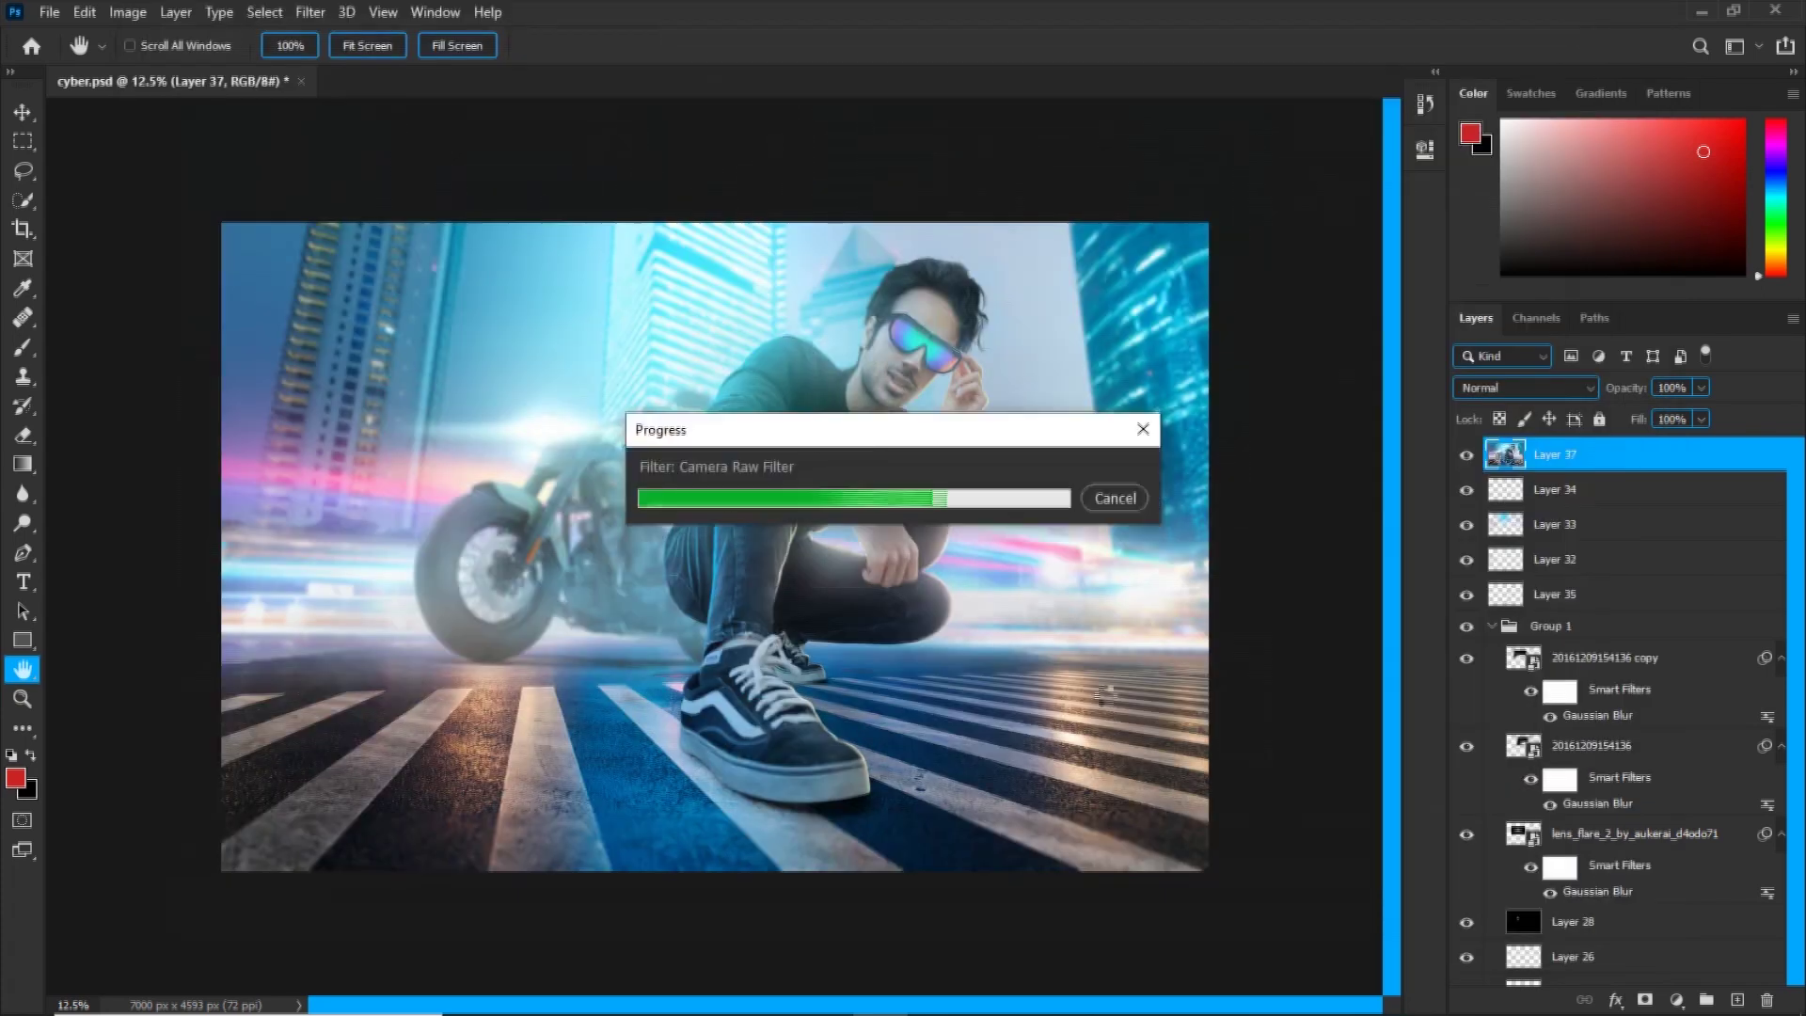